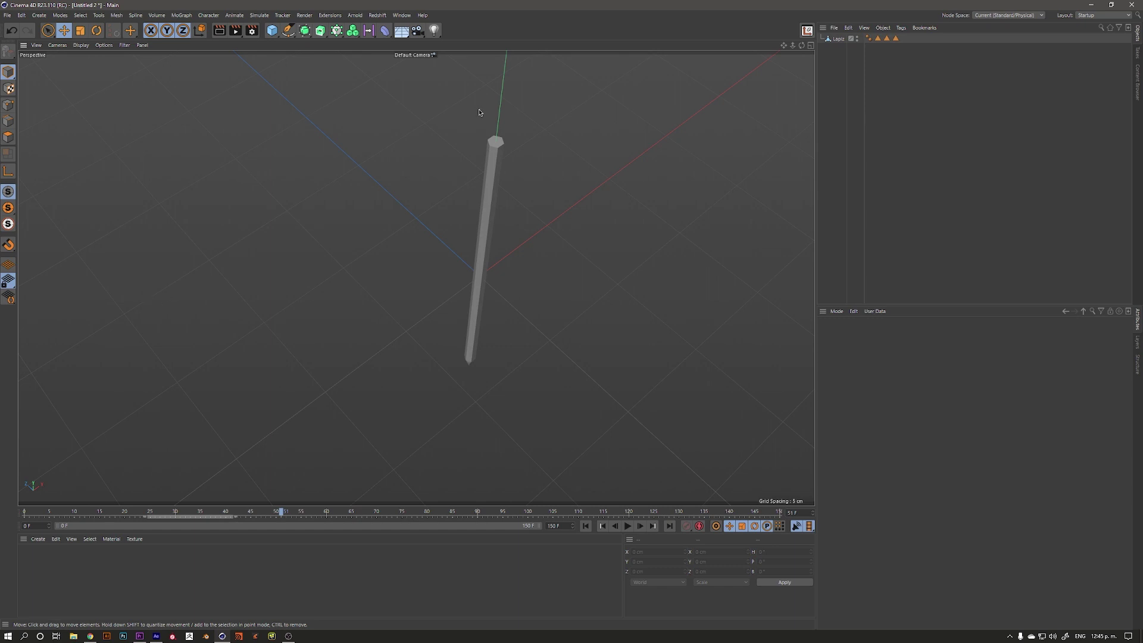
# Step: Select the Lapiz pencil and return the timeline to frame 0
pyautogui.click(496, 160)
pyautogui.keyDown('alt'); pyautogui.moveTo(489, 229); pyautogui.dragTo(453, 197); pyautogui.keyUp('alt')
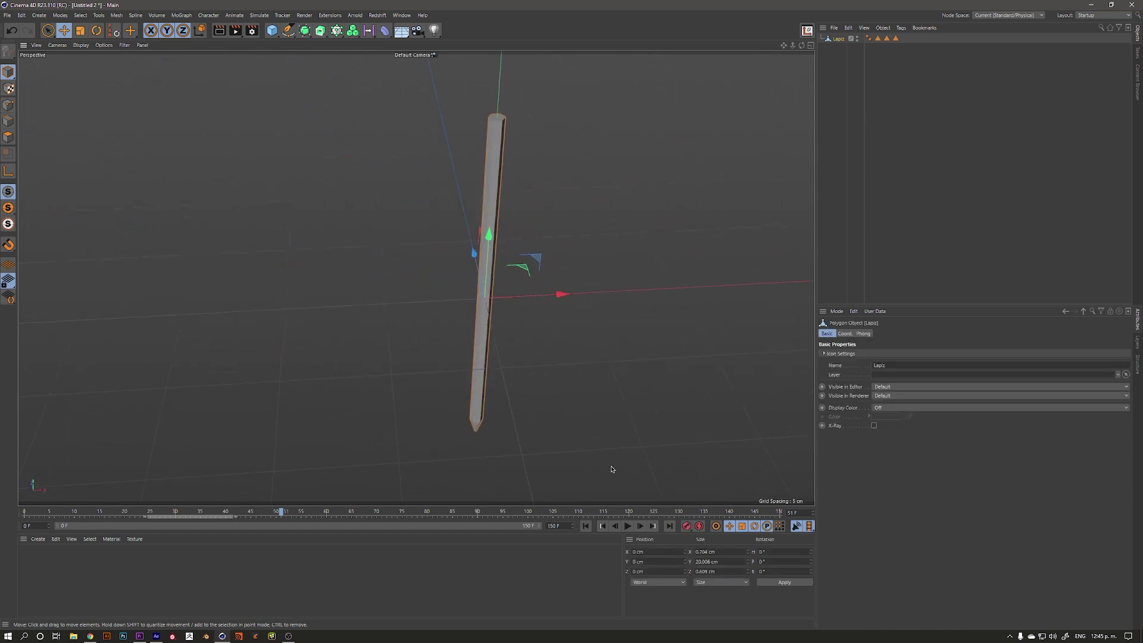
pyautogui.click(586, 526)
# Step: View the pencil upright, then bring up TurboSquid's free pencil models page
pyautogui.moveTo(553, 262)
pyautogui.keyDown('alt'); pyautogui.mouseDown()
pyautogui.moveTo(560, 297)
pyautogui.moveTo(460, 334)
pyautogui.mouseUp(); pyautogui.keyUp('alt')
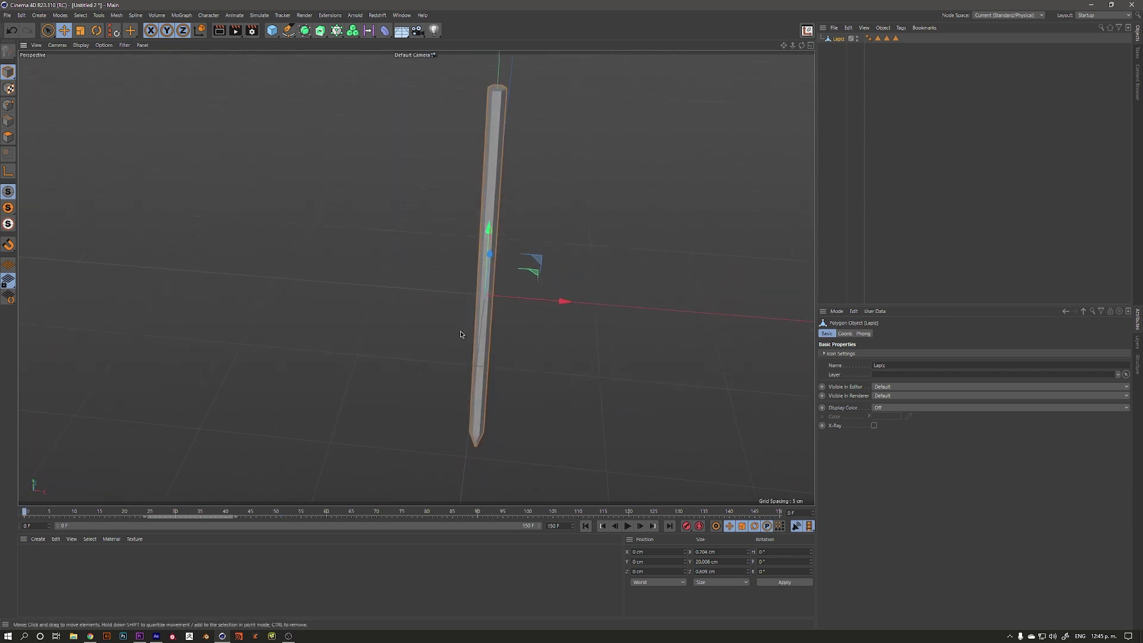
pyautogui.moveTo(452, 322)
pyautogui.keyDown('alt'); pyautogui.mouseDown()
pyautogui.moveTo(525, 316)
pyautogui.moveTo(474, 309)
pyautogui.mouseUp(); pyautogui.keyUp('alt')
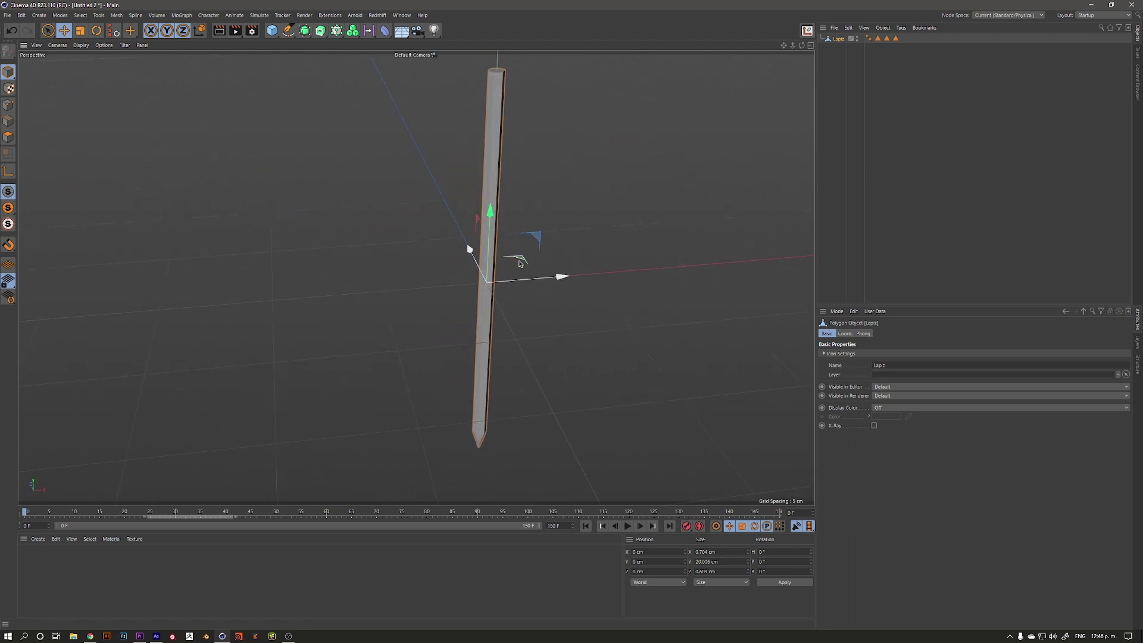
pyautogui.click(90, 635)
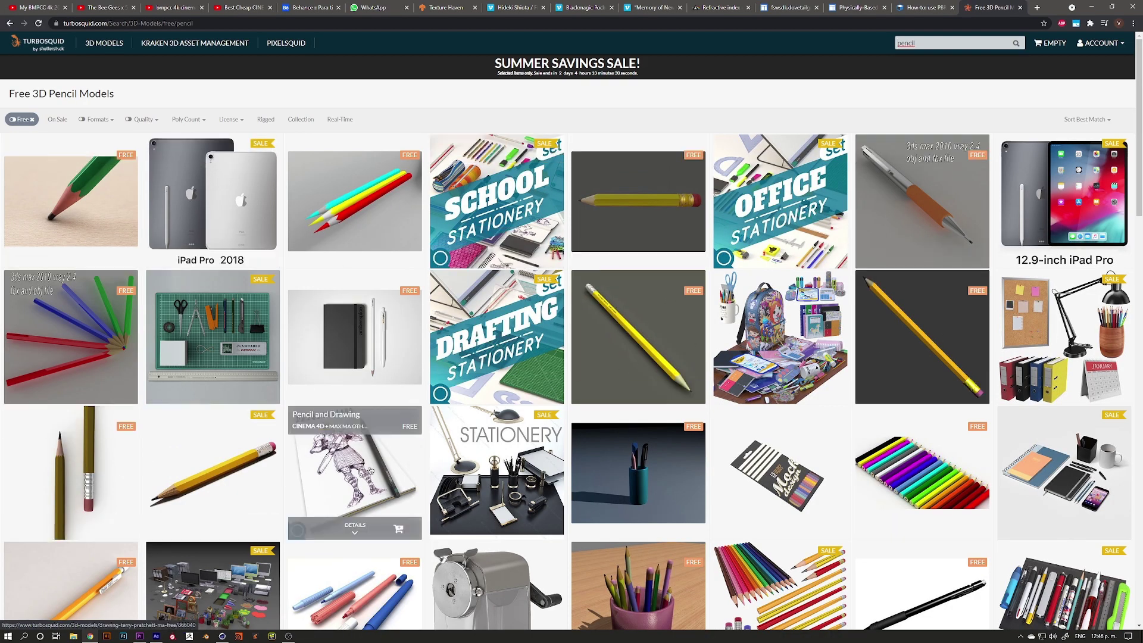
# Step: Browse TurboSquid's free pencil results, then return to the upright Lapiz pencil in Cinema 4D
pyautogui.scroll(-3, 300, 489)
pyautogui.scroll(-3, 466, 446)
pyautogui.scroll(3, 506, 444)
pyautogui.scroll(3, 529, 444)
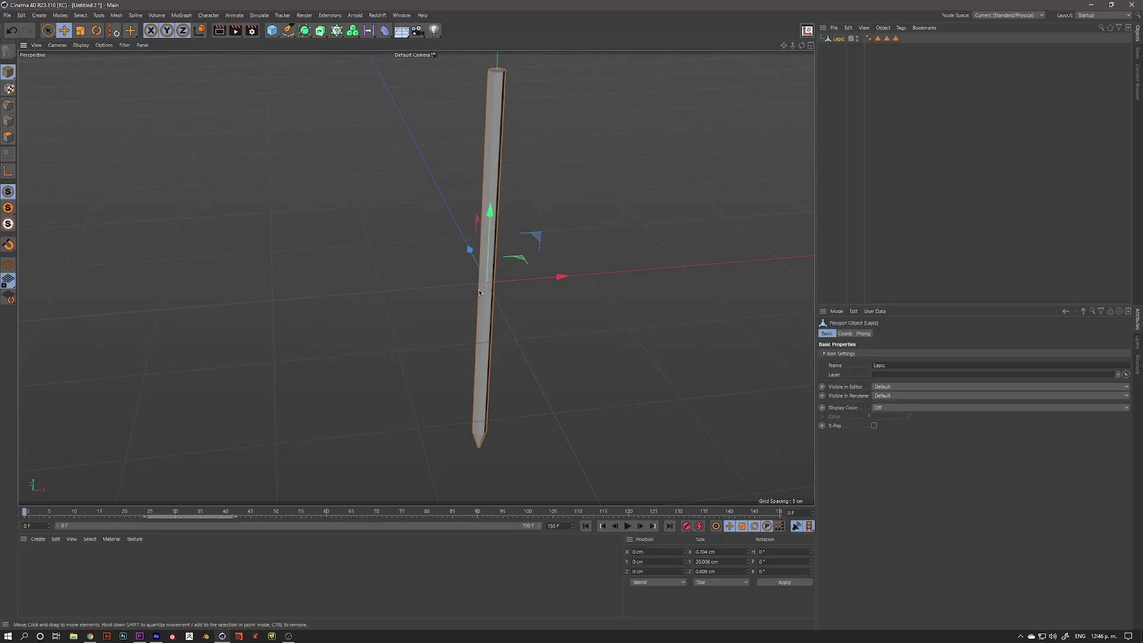
pyautogui.moveTo(480, 285)
pyautogui.keyDown('alt'); pyautogui.mouseDown()
pyautogui.moveTo(449, 300)
pyautogui.moveTo(435, 287)
pyautogui.mouseUp(); pyautogui.keyUp('alt')
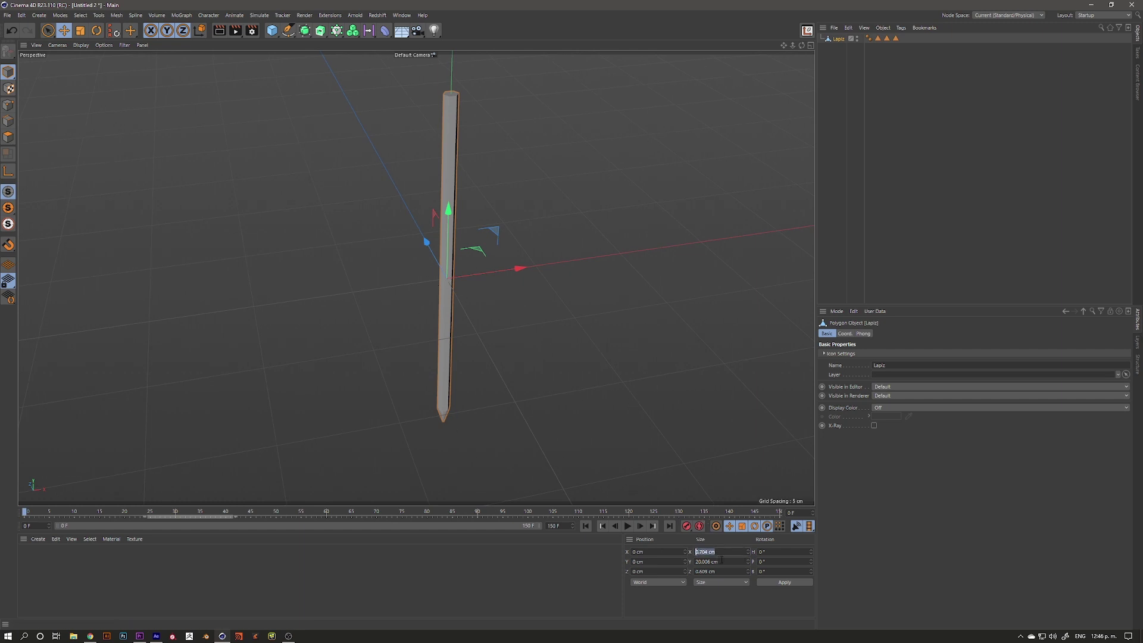
pyautogui.press('Tab')
pyautogui.moveTo(720, 565); pyautogui.dragTo(666, 571)
pyautogui.click(724, 554)
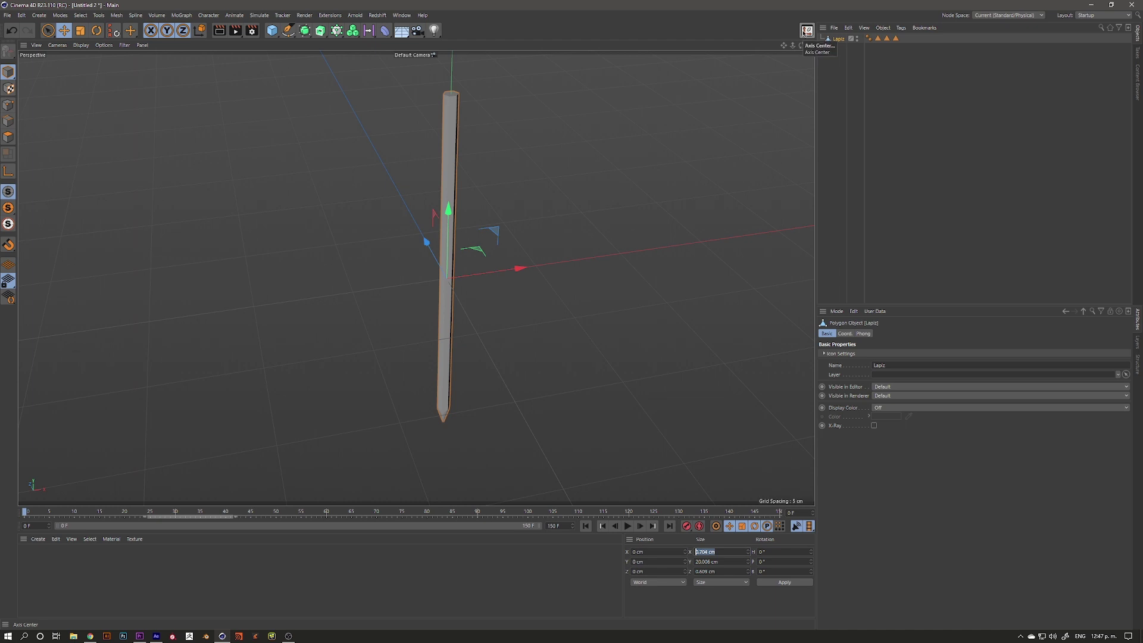
pyautogui.click(669, 134)
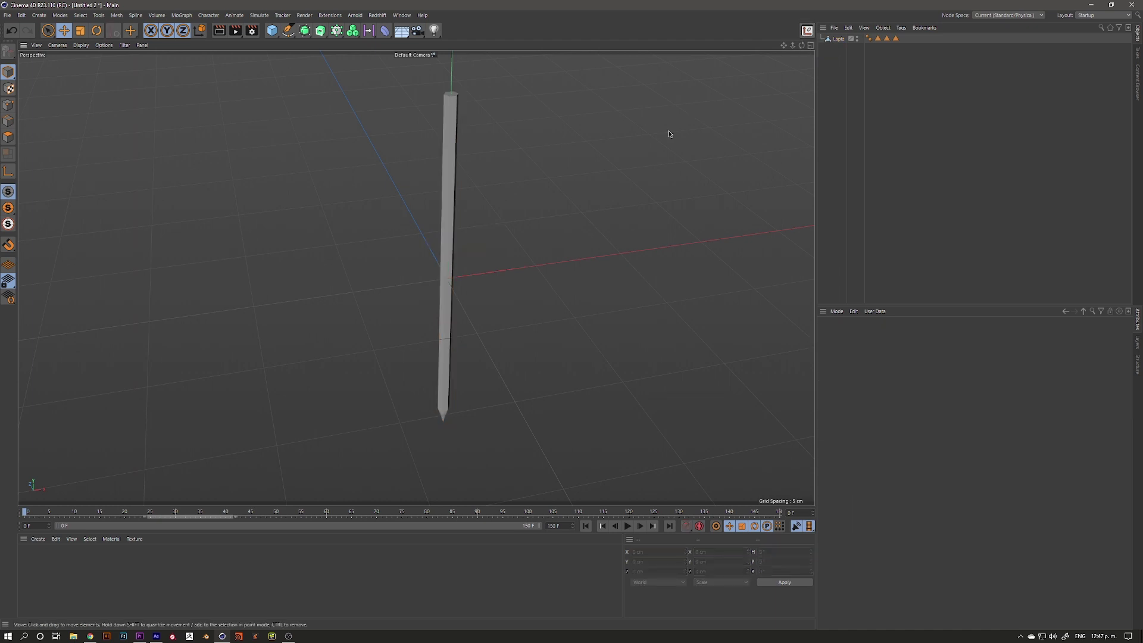
# Step: Find the Axis Center command via command search and dock it in the layout
pyautogui.hotkey('shift', 'c')
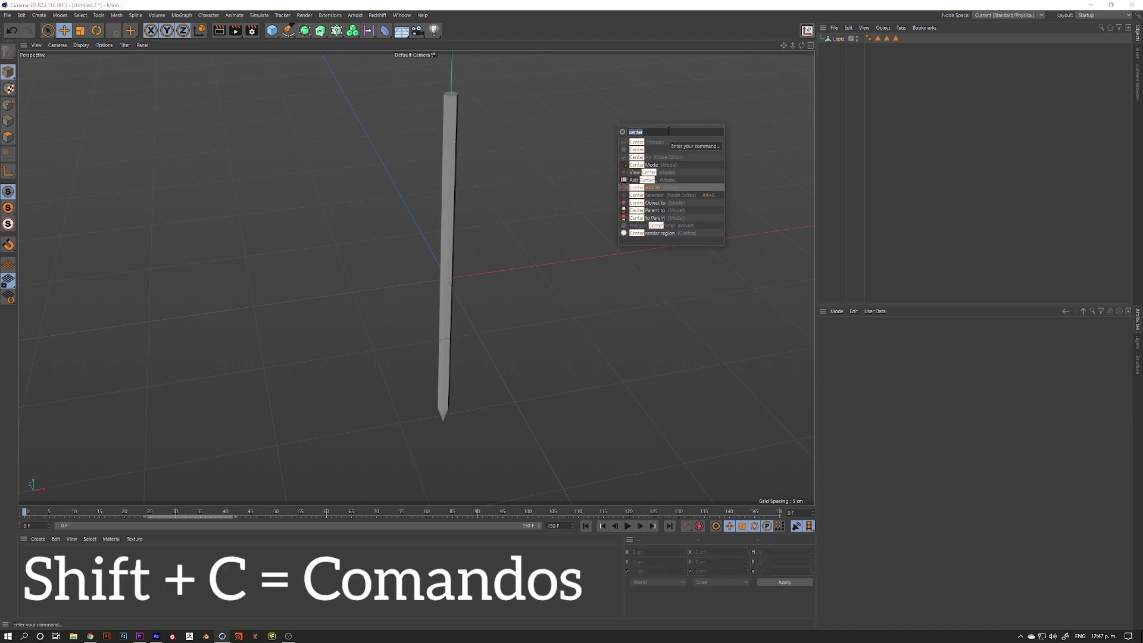
pyautogui.write('axis cen')
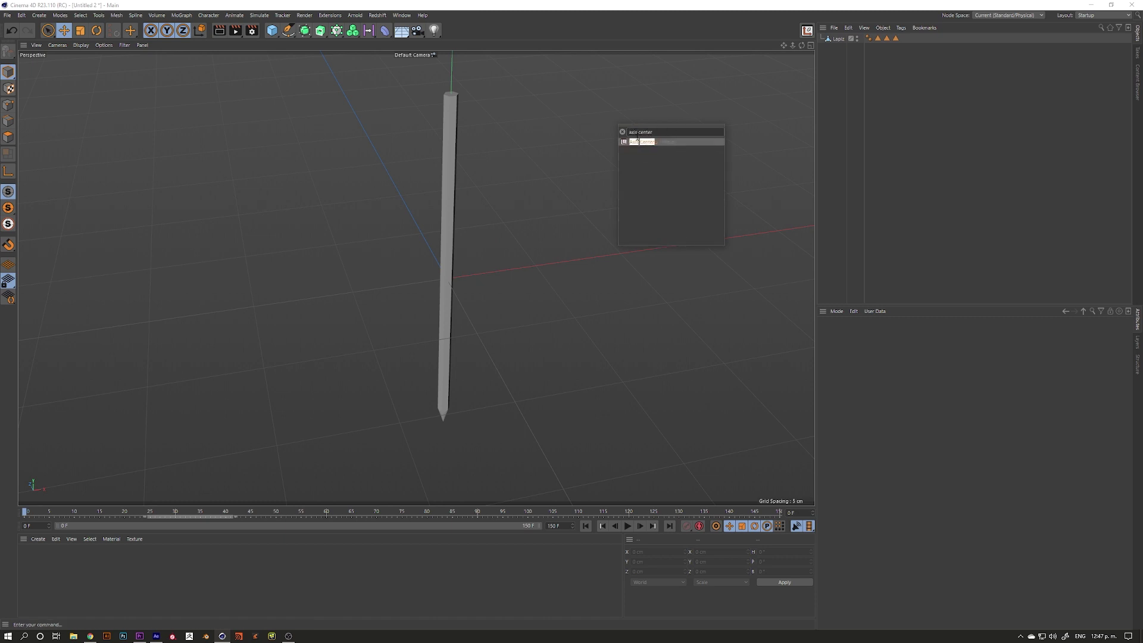
pyautogui.moveTo(626, 143); pyautogui.dragTo(651, 138)
pyautogui.moveTo(763, 40)
pyautogui.mouseDown()
pyautogui.moveTo(466, 20)
pyautogui.moveTo(594, 48)
pyautogui.mouseUp()
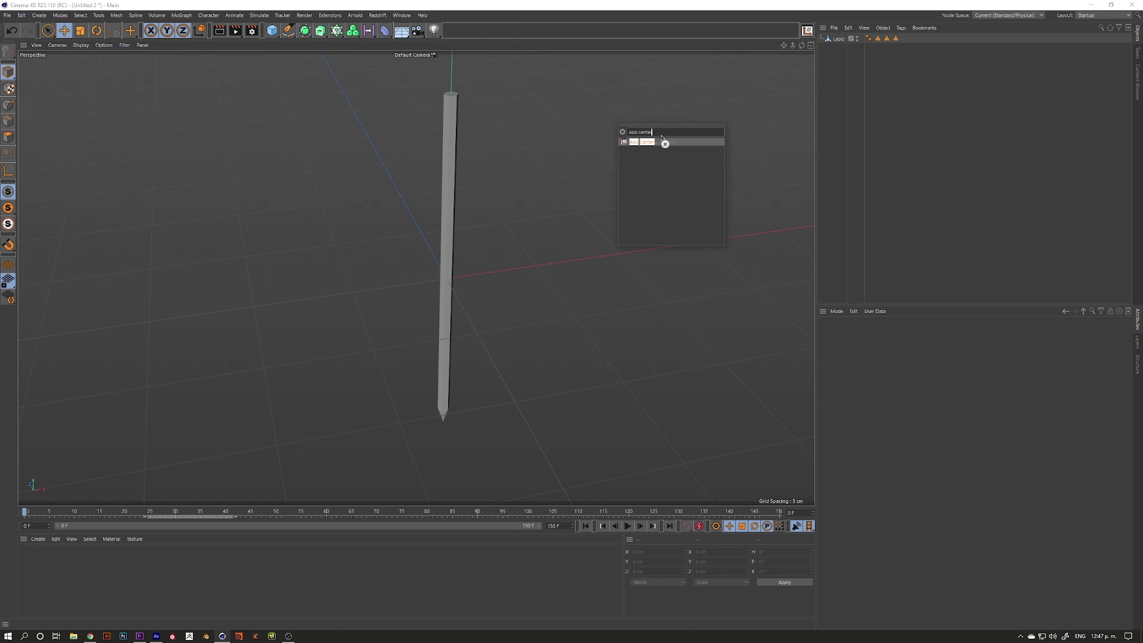
pyautogui.moveTo(661, 134); pyautogui.dragTo(661, 162)
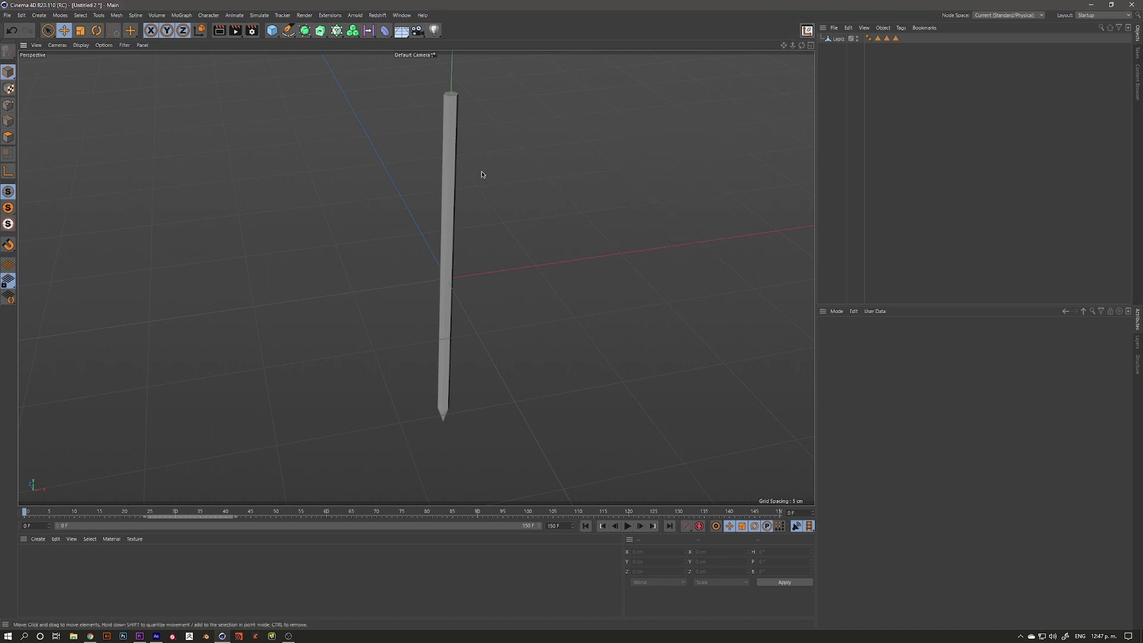
# Step: Move Lapiz's axis to its bottom tip with Axis Center Y at -100%
pyautogui.click(448, 177)
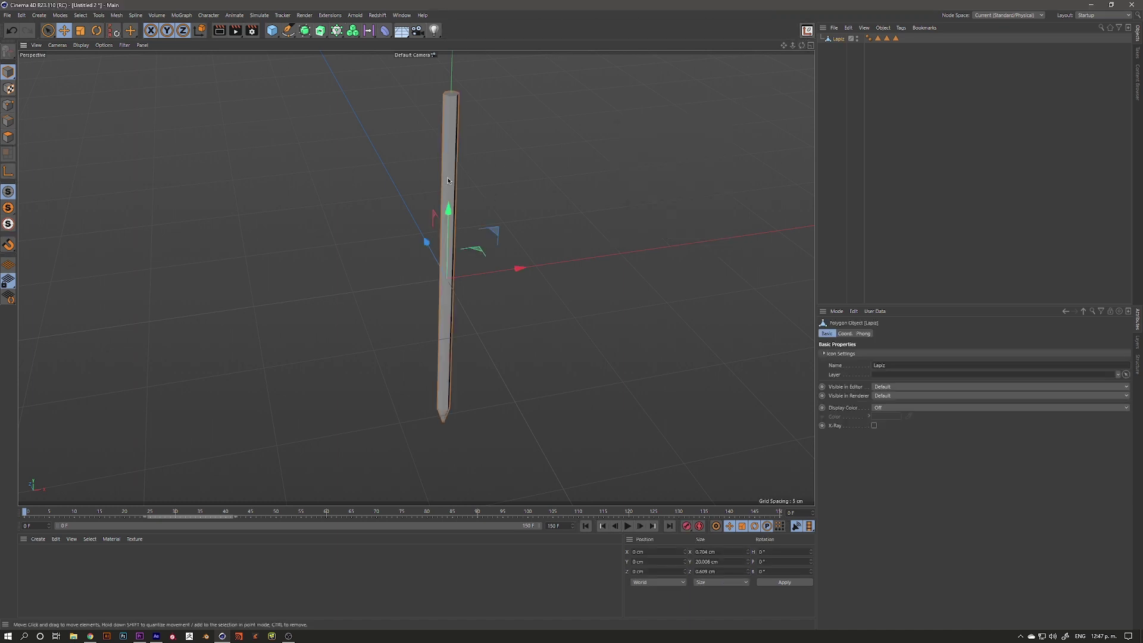
pyautogui.click(806, 31)
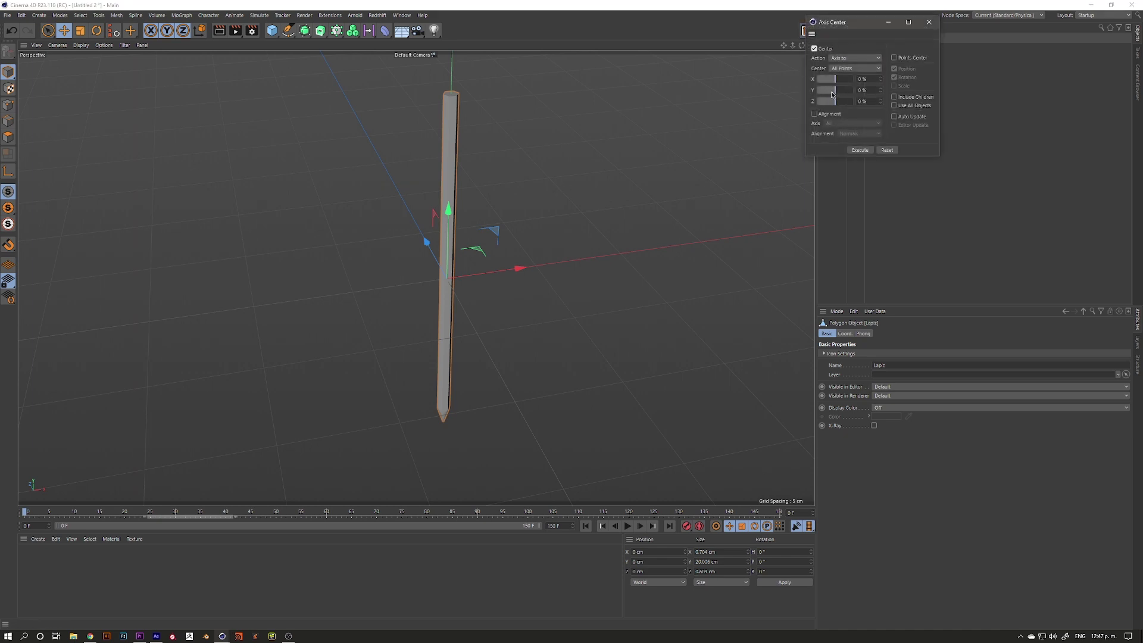
pyautogui.moveTo(835, 93); pyautogui.dragTo(794, 94)
pyautogui.click(860, 151)
pyautogui.moveTo(421, 377)
pyautogui.keyDown('alt'); pyautogui.mouseDown()
pyautogui.moveTo(474, 346)
pyautogui.moveTo(416, 276)
pyautogui.mouseUp(); pyautogui.keyUp('alt')
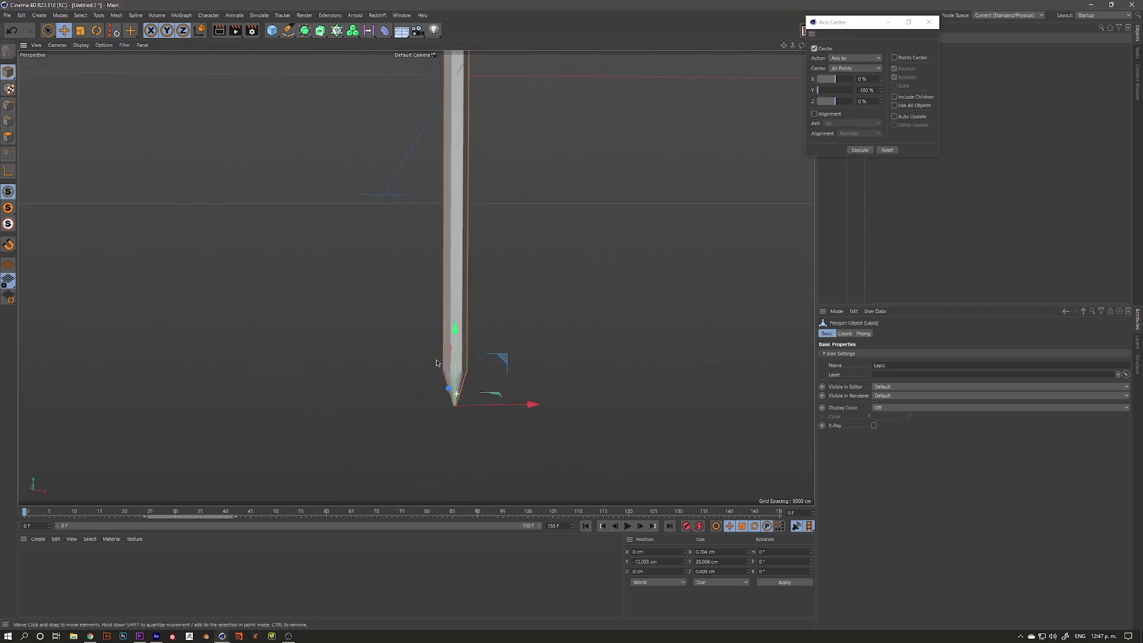
pyautogui.click(928, 22)
# Step: Set Lapiz's Position Y to 0 cm so the tip rests on the origin
pyautogui.click(662, 562)
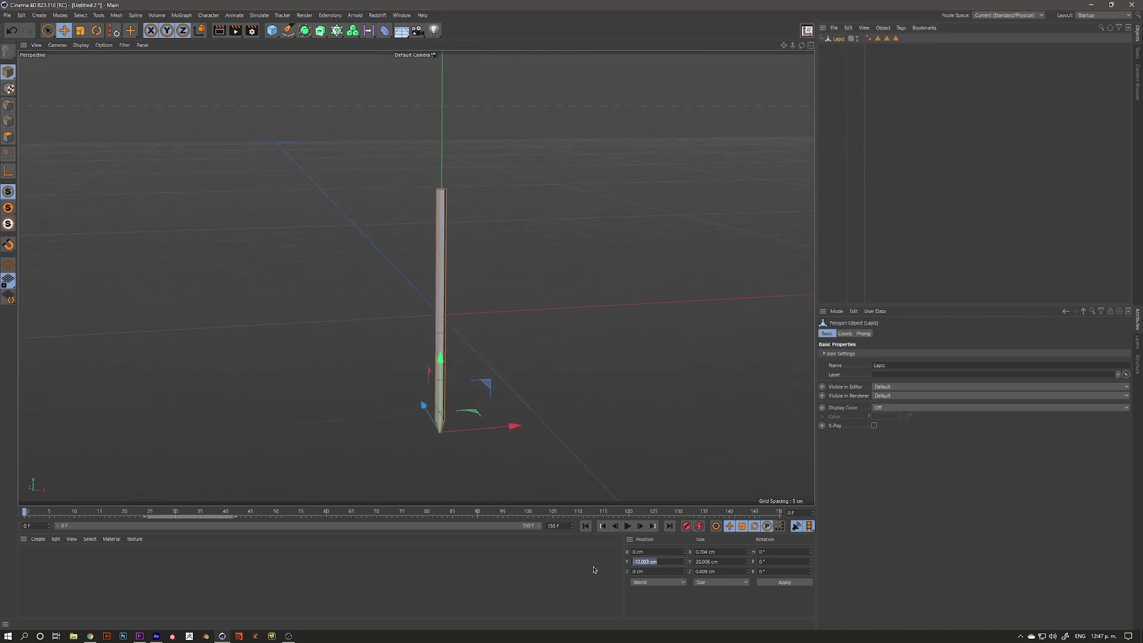
pyautogui.write('0')
pyautogui.press('Return')
pyautogui.moveTo(459, 378)
pyautogui.keyDown('alt'); pyautogui.mouseDown()
pyautogui.moveTo(459, 395)
pyautogui.moveTo(509, 375)
pyautogui.moveTo(458, 409)
pyautogui.mouseUp(); pyautogui.keyUp('alt')
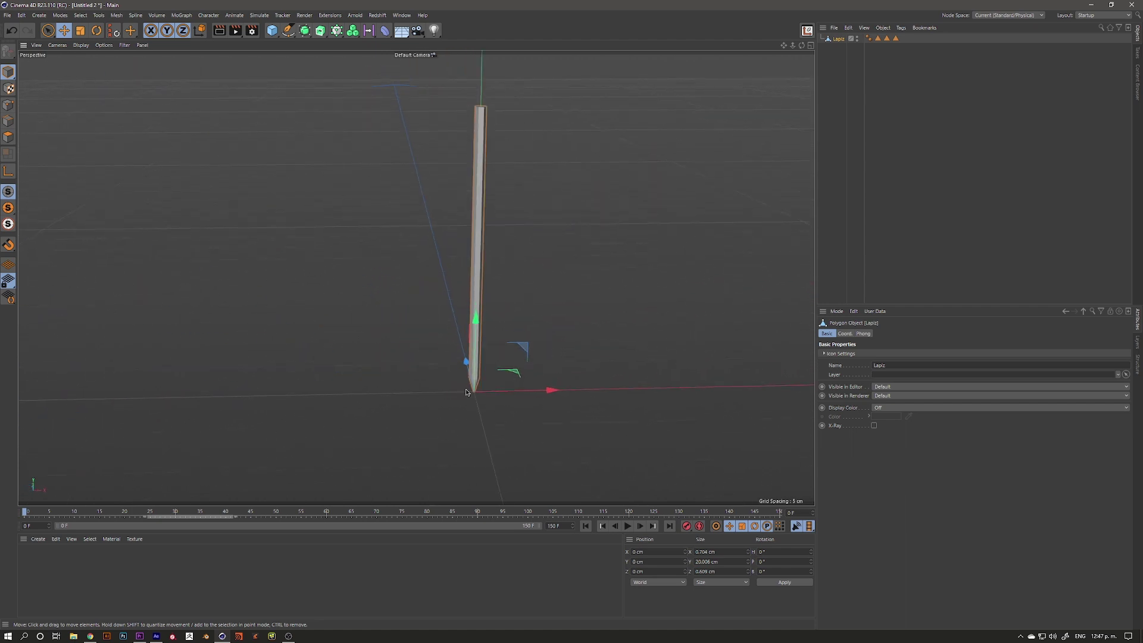
pyautogui.keyDown('alt'); pyautogui.moveTo(459, 409); pyautogui.dragTo(471, 360, button='middle'); pyautogui.keyUp('alt')
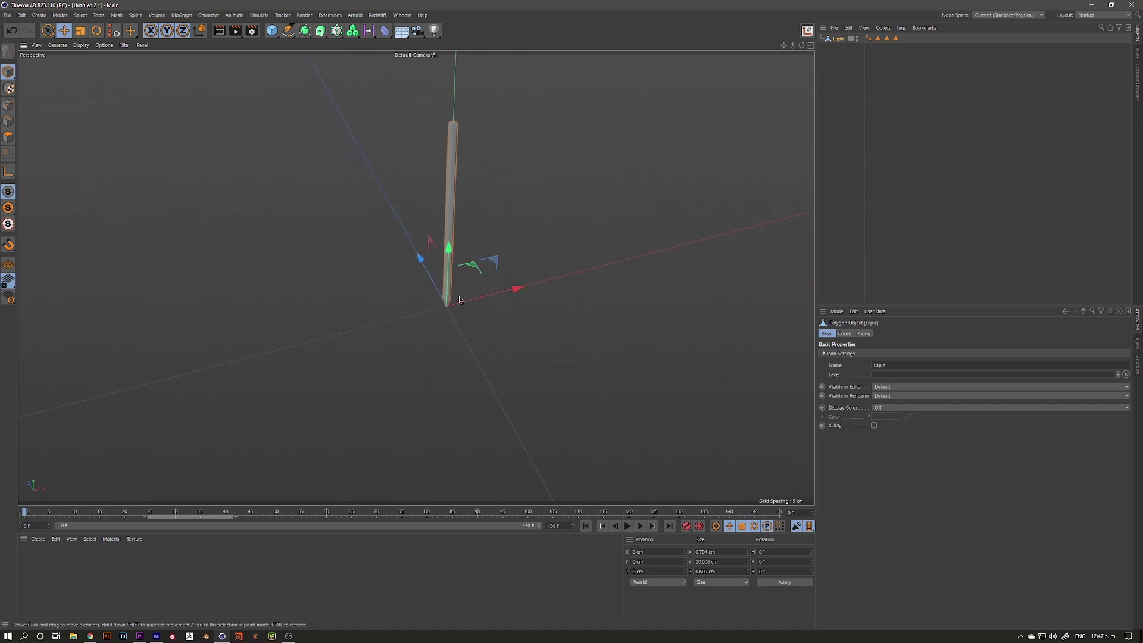
pyautogui.keyDown('alt'); pyautogui.moveTo(470, 359); pyautogui.dragTo(444, 301); pyautogui.keyUp('alt')
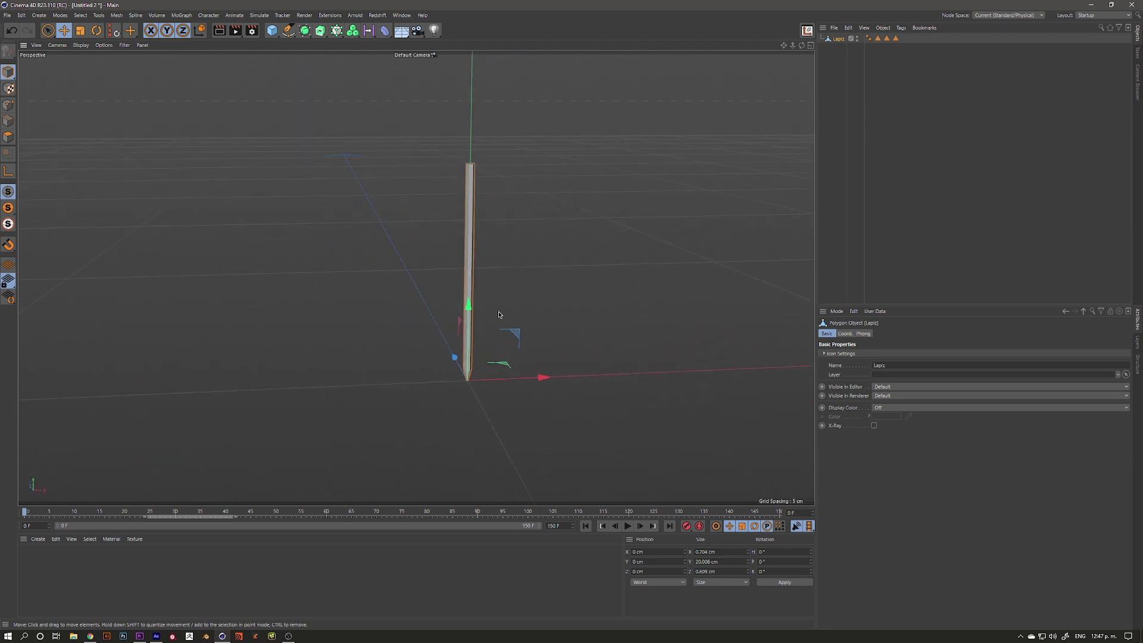
# Step: Add a Plane named Papel, listed below Lapiz in the object manager
pyautogui.click(272, 30)
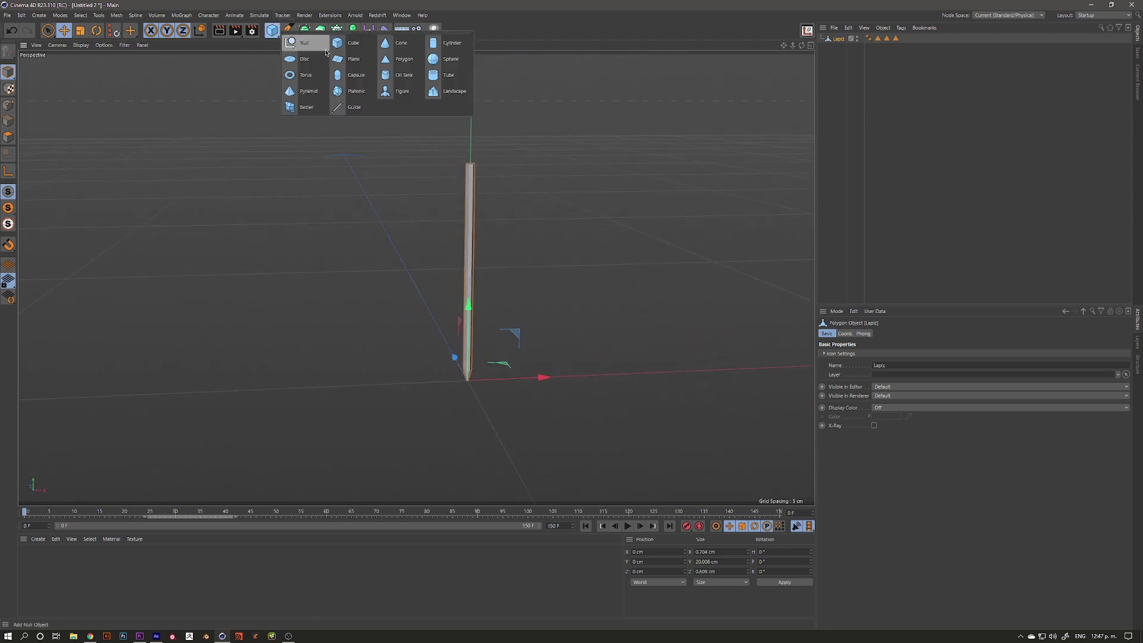
pyautogui.click(342, 61)
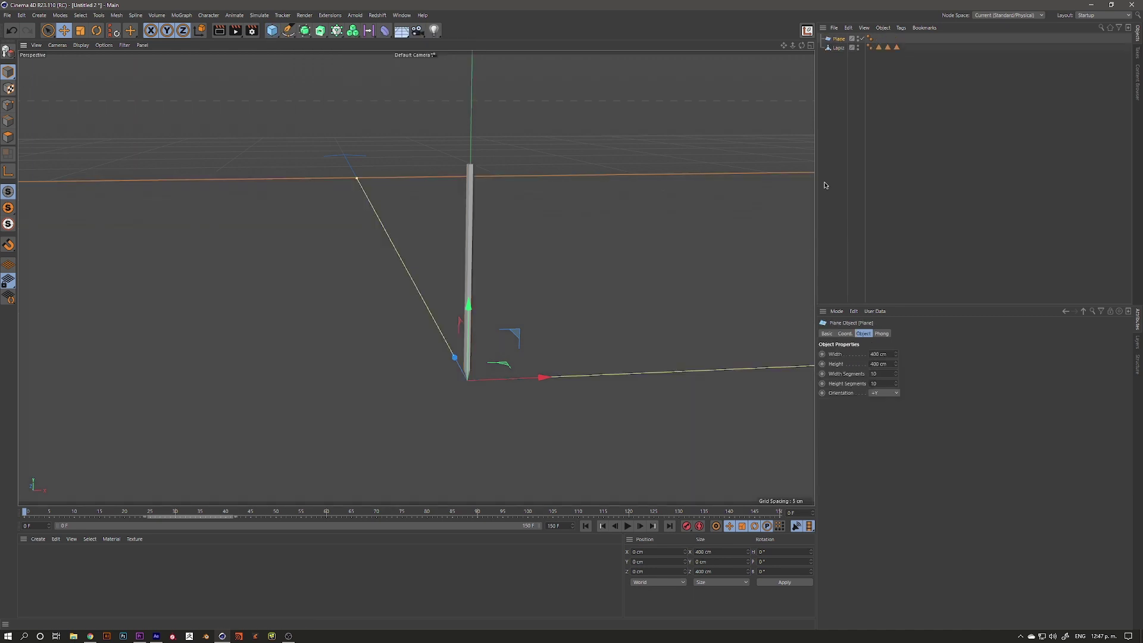
pyautogui.doubleClick(839, 38)
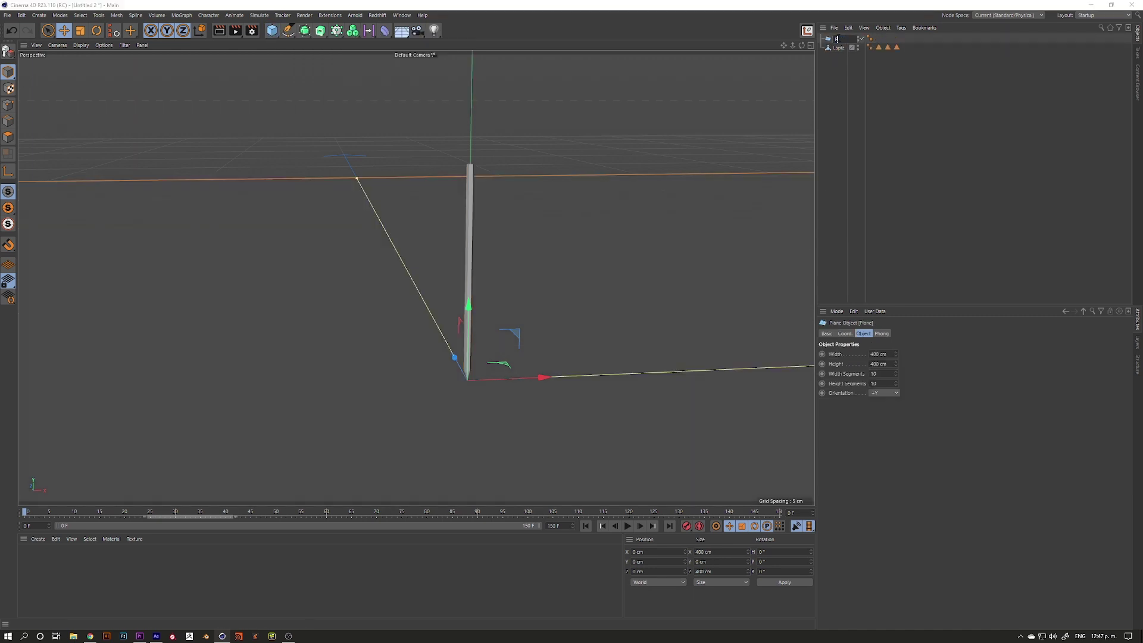
pyautogui.write('l')
pyautogui.press('Return')
pyautogui.moveTo(838, 39); pyautogui.dragTo(842, 60)
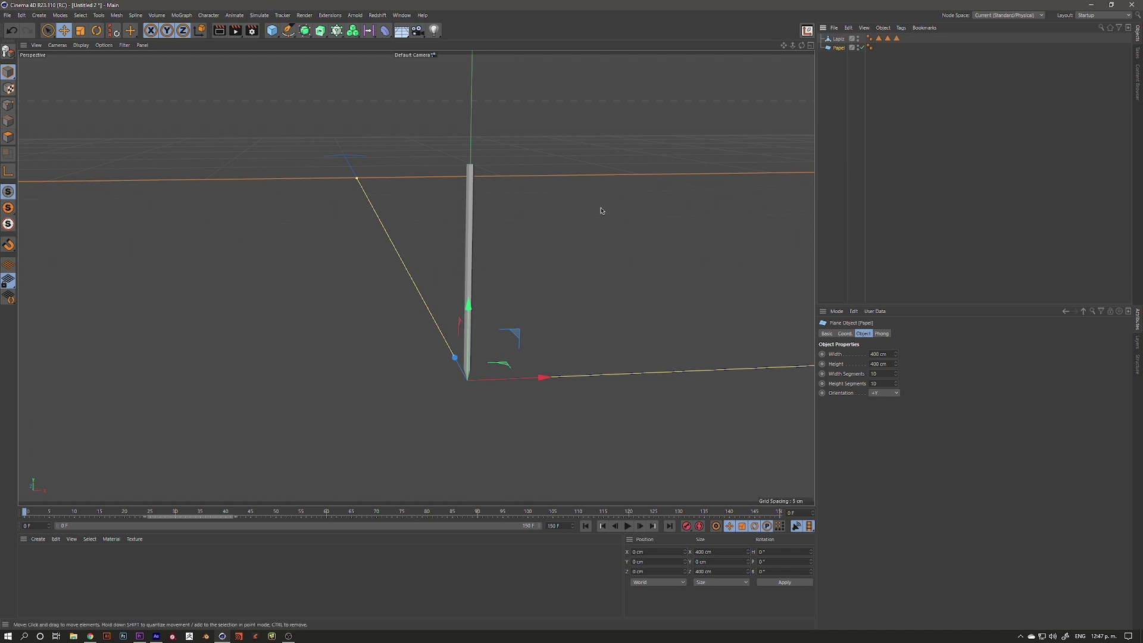
pyautogui.scroll(3, 418, 266)
# Step: Scale Papel down from 400 cm to about 121.2 cm under the pencil tip
pyautogui.press('t')
pyautogui.moveTo(422, 260); pyautogui.dragTo(416, 278)
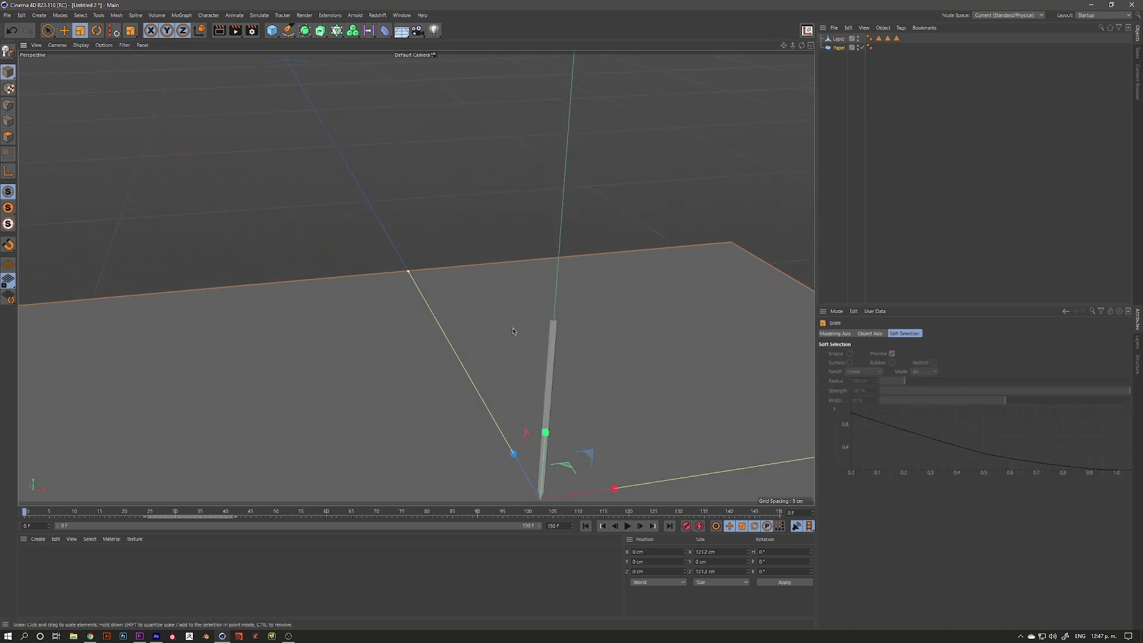
pyautogui.scroll(-2, 524, 240)
pyautogui.moveTo(525, 240)
pyautogui.keyDown('alt'); pyautogui.mouseDown()
pyautogui.moveTo(710, 234)
pyautogui.moveTo(533, 284)
pyautogui.moveTo(474, 315)
pyautogui.moveTo(416, 279)
pyautogui.mouseUp(); pyautogui.keyUp('alt')
pyautogui.scroll(3, 558, 314)
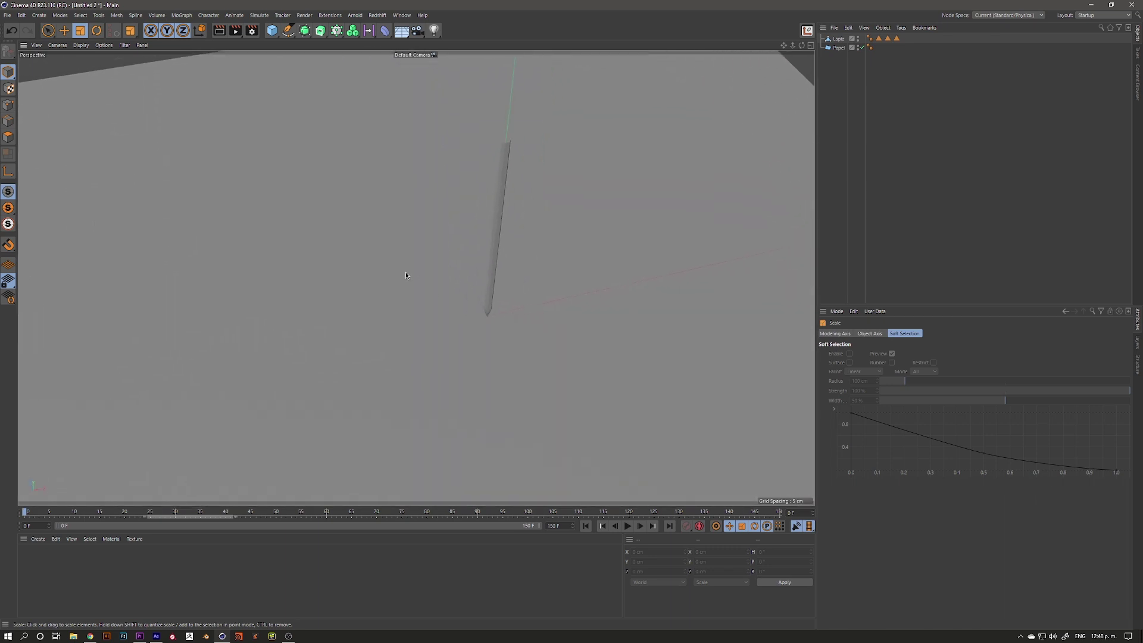
pyautogui.moveTo(490, 311)
pyautogui.keyDown('alt'); pyautogui.mouseDown()
pyautogui.moveTo(419, 280)
pyautogui.moveTo(514, 280)
pyautogui.moveTo(451, 268)
pyautogui.mouseUp(); pyautogui.keyUp('alt')
pyautogui.click(104, 46)
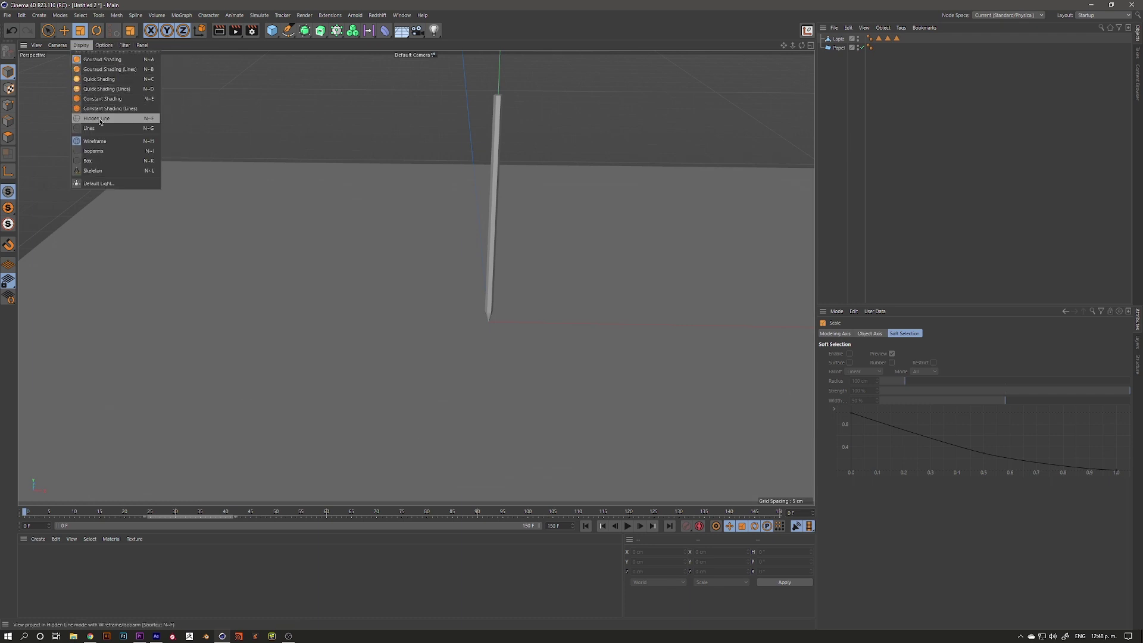
# Step: Switch the viewport to shading with wireframe lines and select Papel
pyautogui.click(100, 121)
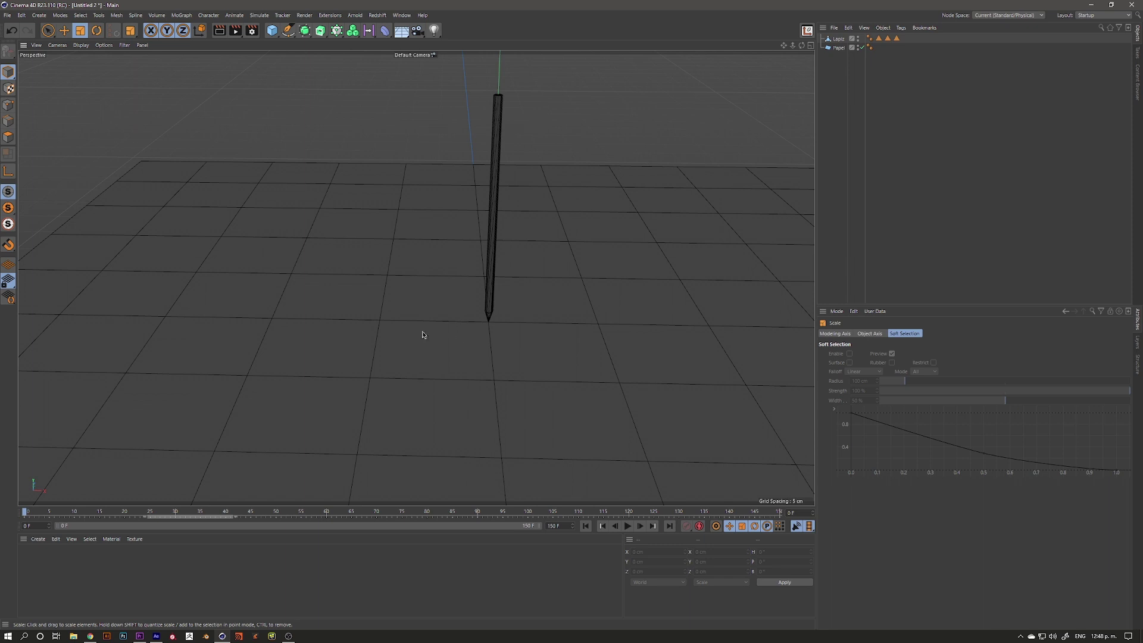
pyautogui.moveTo(322, 281)
pyautogui.keyDown('alt'); pyautogui.mouseDown()
pyautogui.moveTo(326, 268)
pyautogui.moveTo(434, 316)
pyautogui.moveTo(533, 248)
pyautogui.mouseUp(); pyautogui.keyUp('alt')
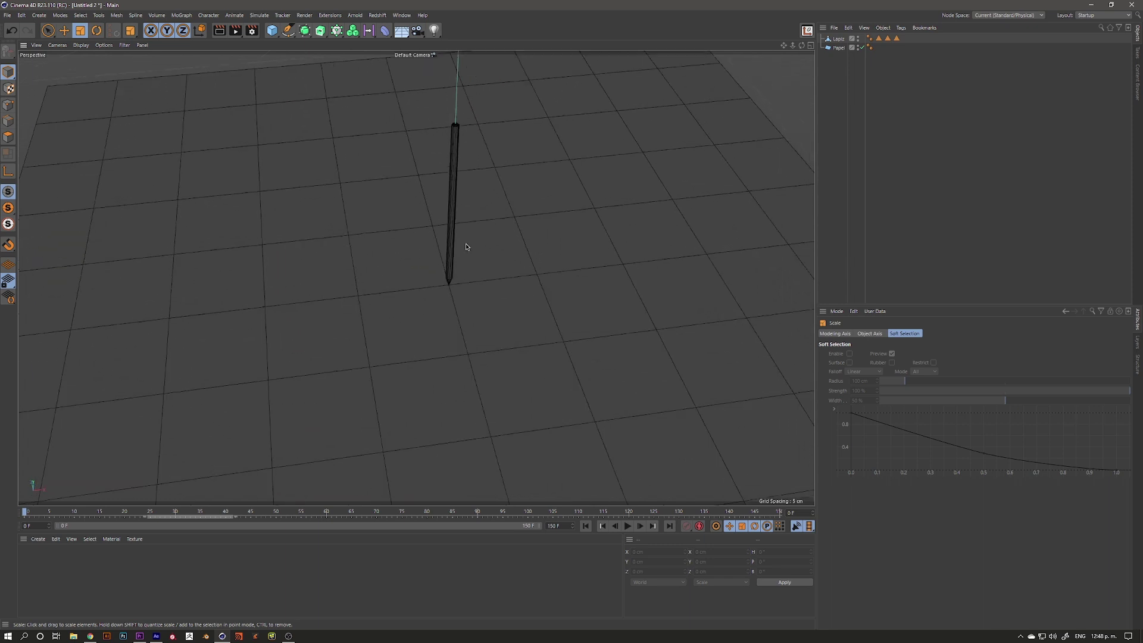
pyautogui.click(837, 48)
pyautogui.write('1')
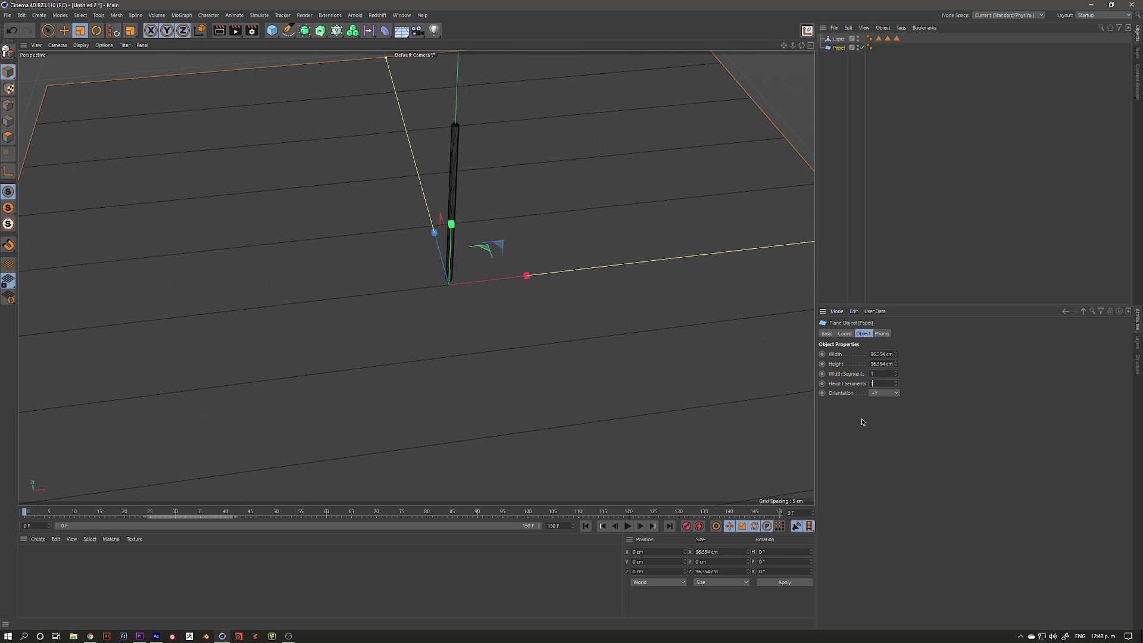
# Step: Reduce Papel to 1×1 segments, deselect it, and add a Text spline
pyautogui.moveTo(502, 316)
pyautogui.keyDown('alt'); pyautogui.mouseDown()
pyautogui.moveTo(455, 318)
pyautogui.moveTo(500, 280)
pyautogui.mouseUp(); pyautogui.keyUp('alt')
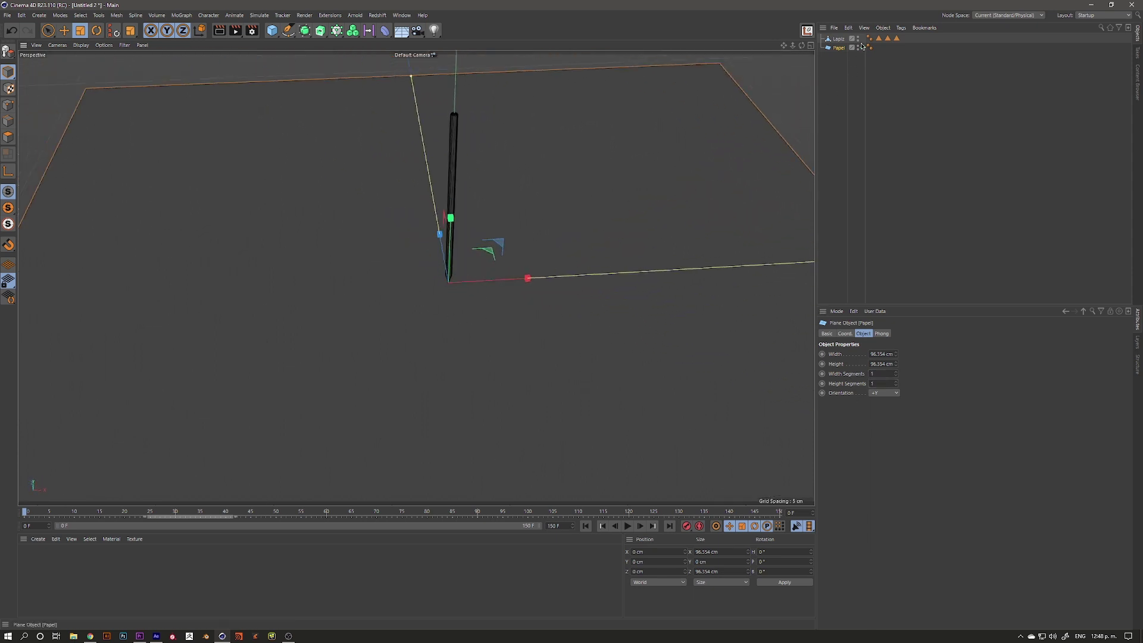
pyautogui.click(852, 78)
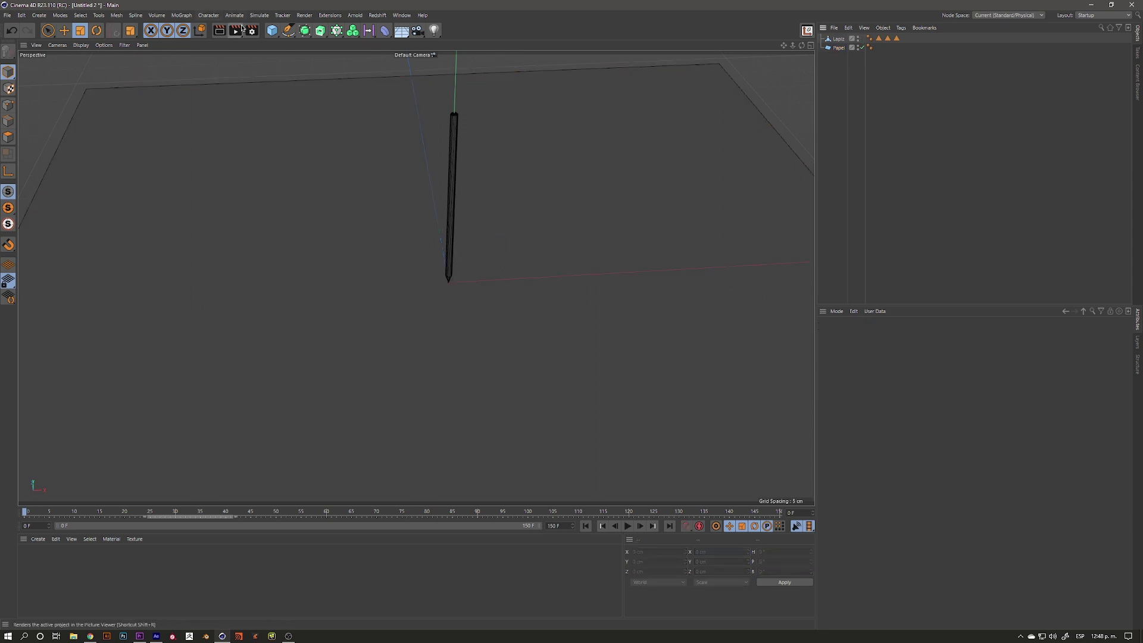
pyautogui.moveTo(286, 32); pyautogui.dragTo(426, 69)
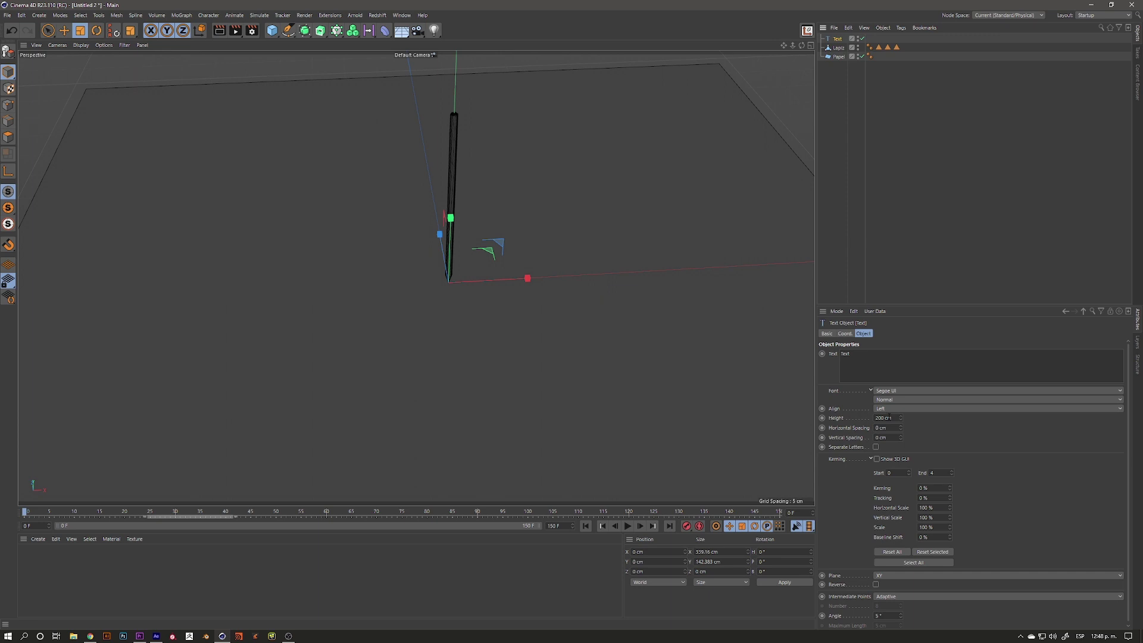
# Step: Give the Text spline 10 cm height, XZ plane and Middle alignment
pyautogui.write('10')
pyautogui.press('Return')
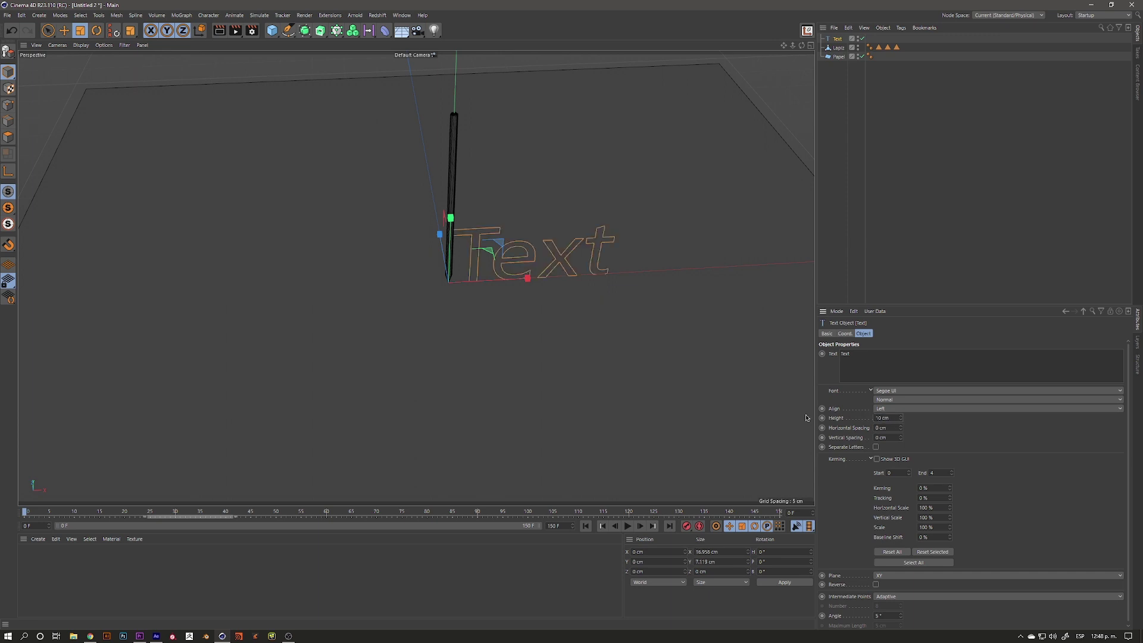
pyautogui.click(878, 576)
pyautogui.click(887, 595)
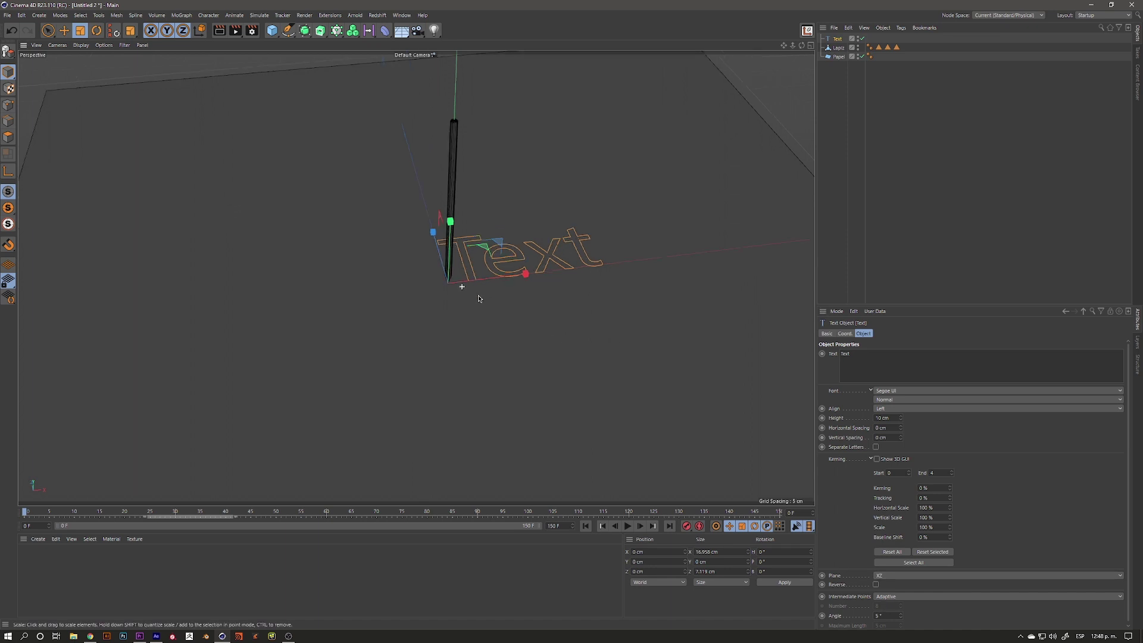
pyautogui.keyDown('alt'); pyautogui.moveTo(478, 299); pyautogui.dragTo(459, 288); pyautogui.keyUp('alt')
pyautogui.click(893, 408)
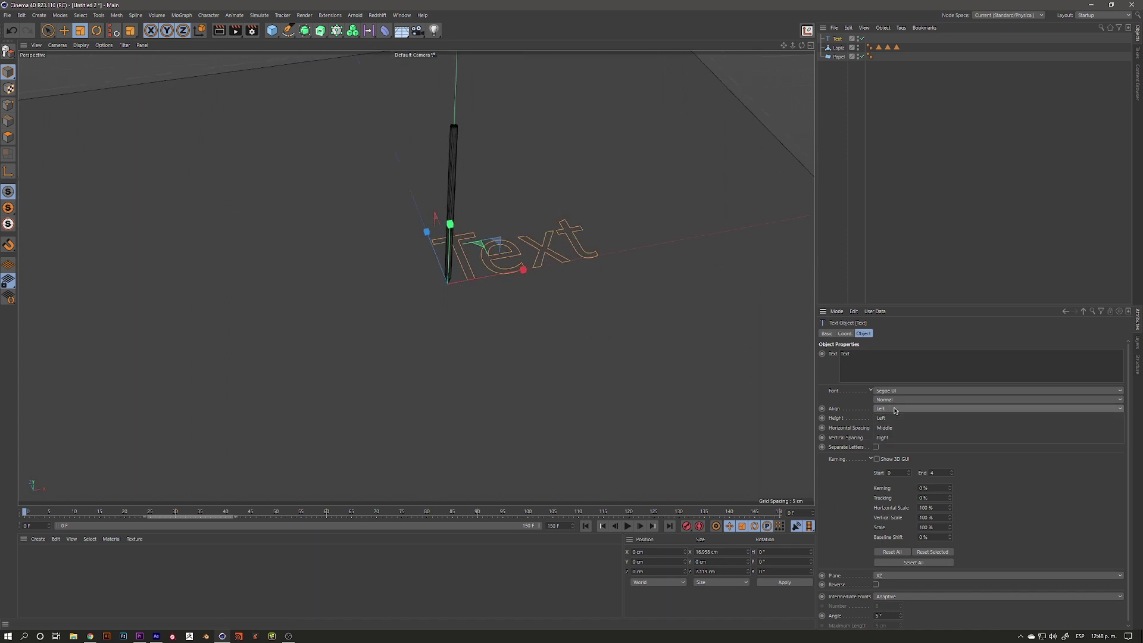
pyautogui.click(900, 429)
# Step: Hide the Lapiz pencil in the viewport and reselect the Text object
pyautogui.keyDown('alt'); pyautogui.moveTo(675, 378); pyautogui.dragTo(451, 299); pyautogui.keyUp('alt')
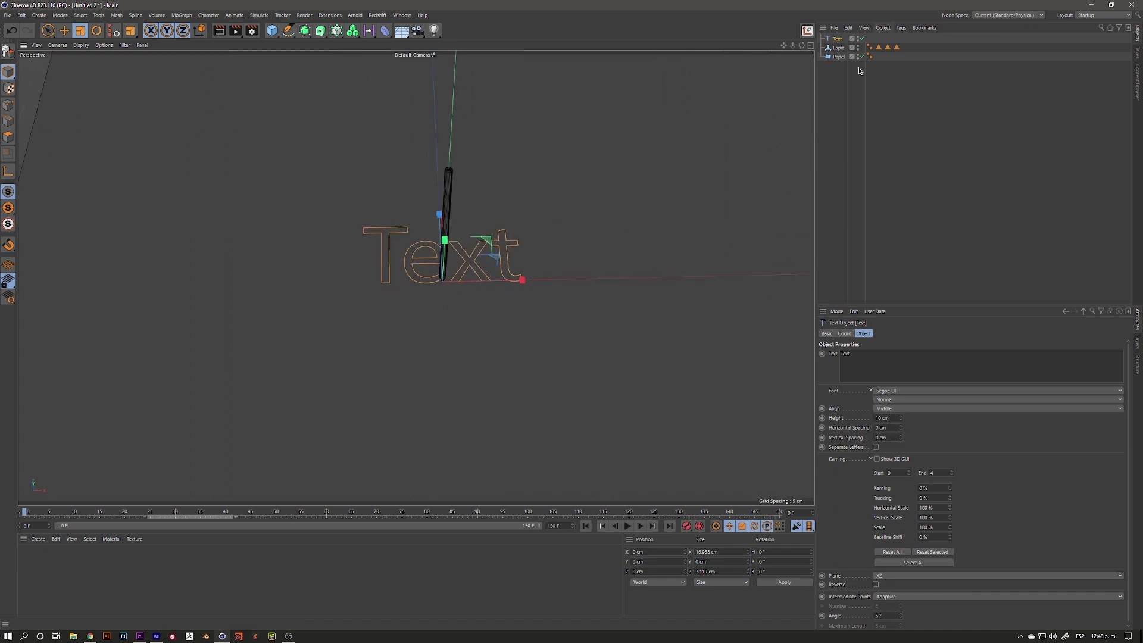
pyautogui.click(859, 47)
pyautogui.click(882, 95)
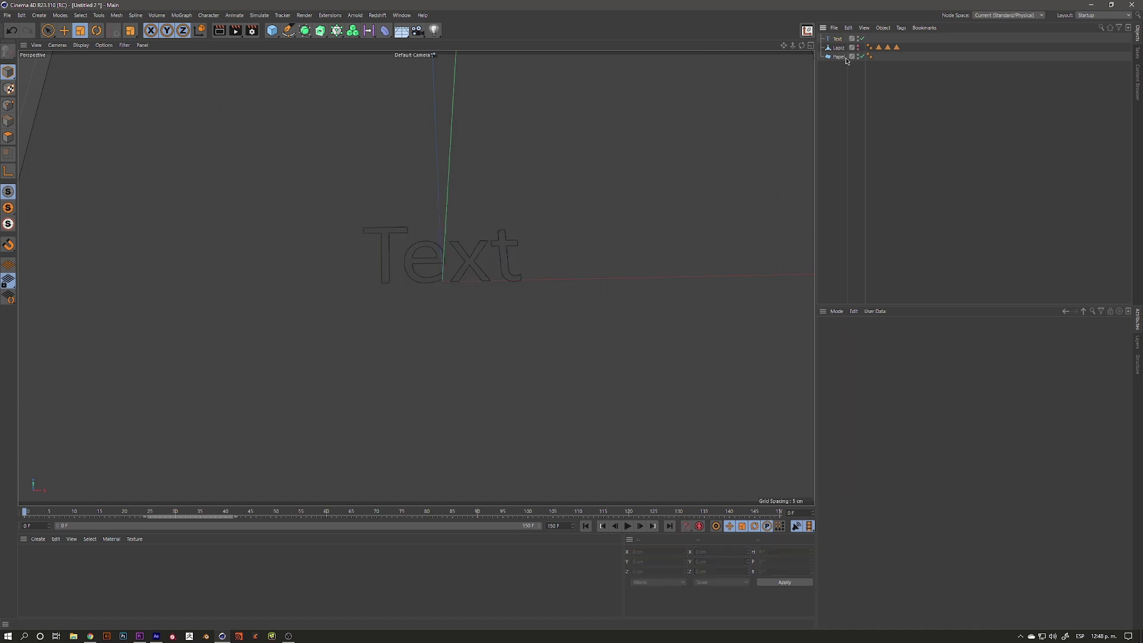
pyautogui.click(838, 38)
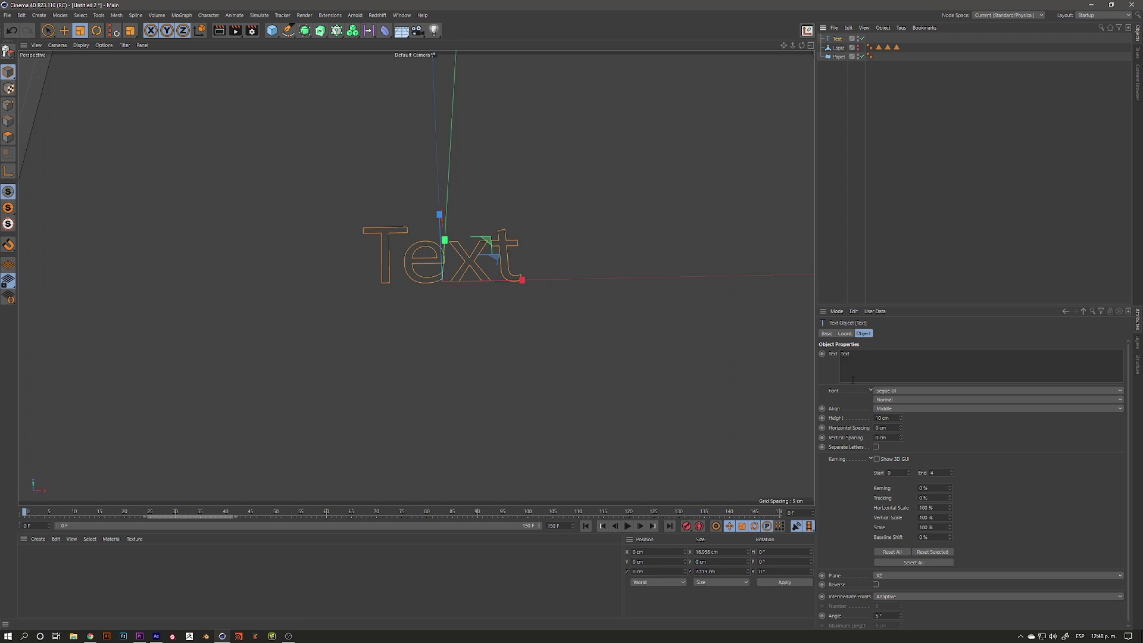
pyautogui.moveTo(491, 268)
pyautogui.keyDown('alt'); pyautogui.mouseDown()
pyautogui.moveTo(522, 270)
pyautogui.moveTo(488, 280)
pyautogui.mouseUp(); pyautogui.keyUp('alt')
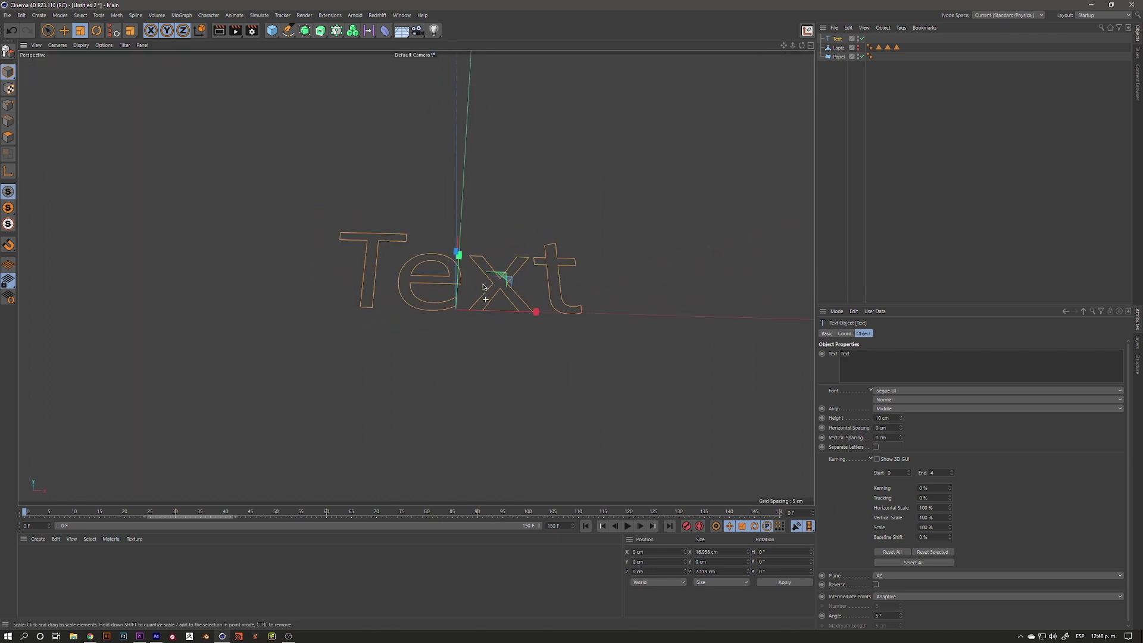
# Step: Change the Text spline's font to the Respondent script font
pyautogui.click(901, 391)
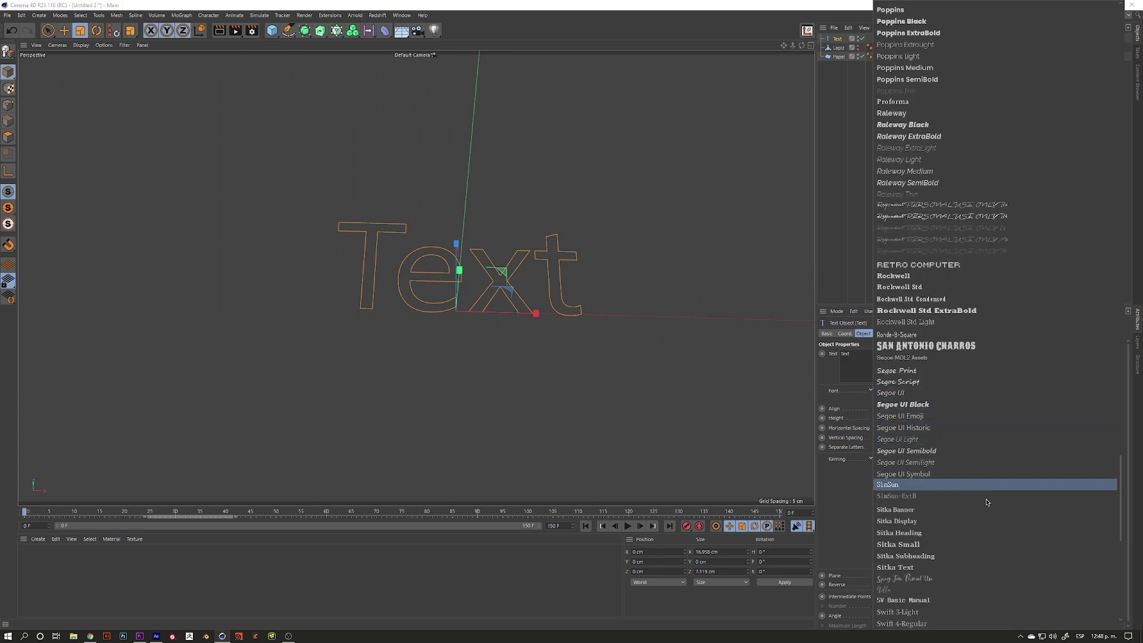
pyautogui.scroll(3, 1120, 502)
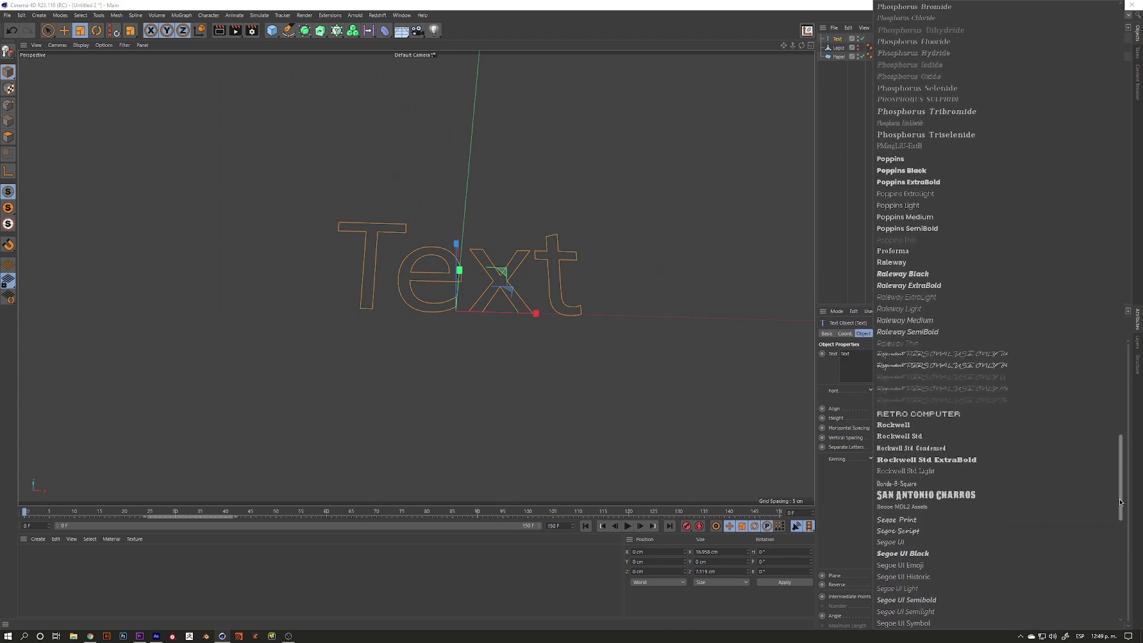
pyautogui.click(900, 461)
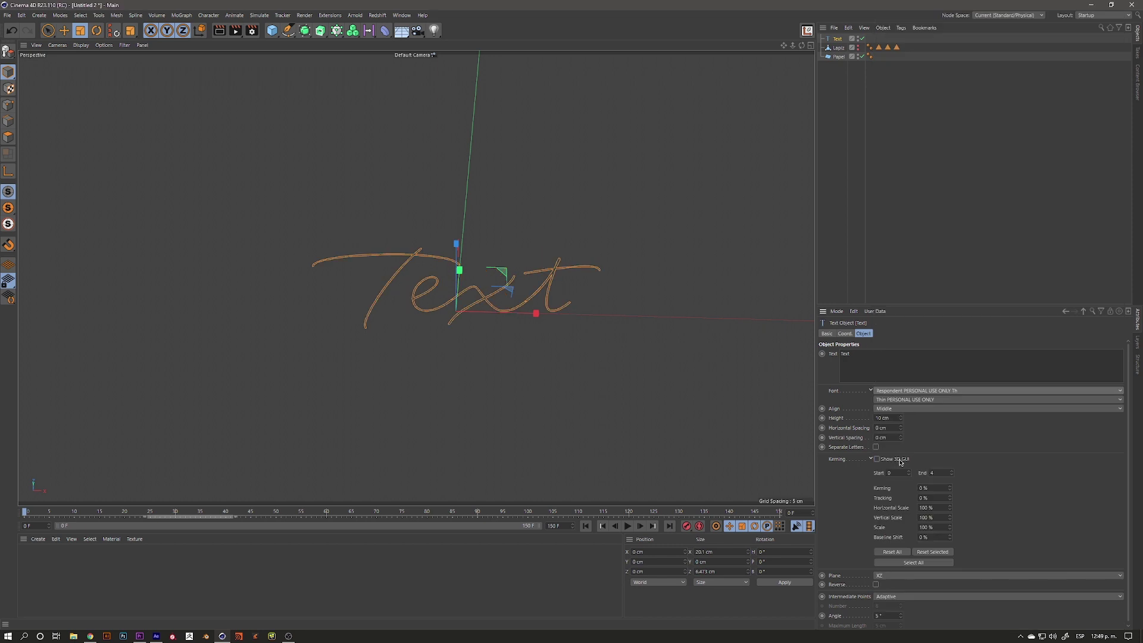
pyautogui.keyDown('alt'); pyautogui.moveTo(452, 329); pyautogui.dragTo(480, 296); pyautogui.keyUp('alt')
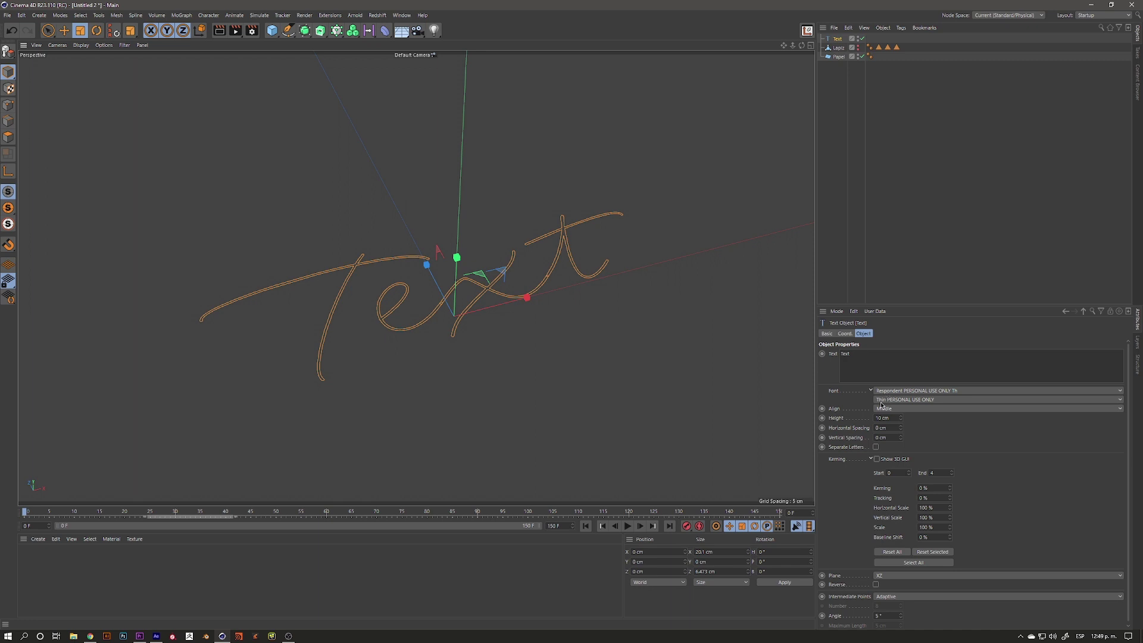
pyautogui.moveTo(446, 377)
pyautogui.keyDown('alt'); pyautogui.mouseDown()
pyautogui.moveTo(545, 308)
pyautogui.moveTo(539, 316)
pyautogui.moveTo(503, 327)
pyautogui.moveTo(539, 280)
pyautogui.moveTo(470, 344)
pyautogui.mouseUp(); pyautogui.keyUp('alt')
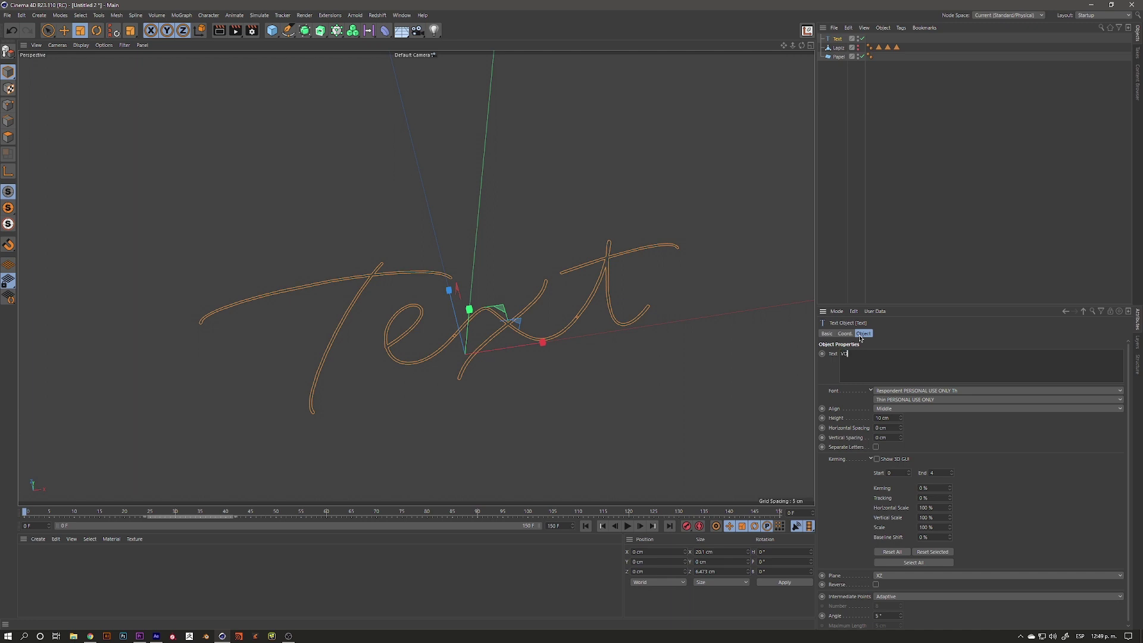
# Step: Set the text to VDGG and tighten kerning to -346% so letters overlap
pyautogui.click(1090, 484)
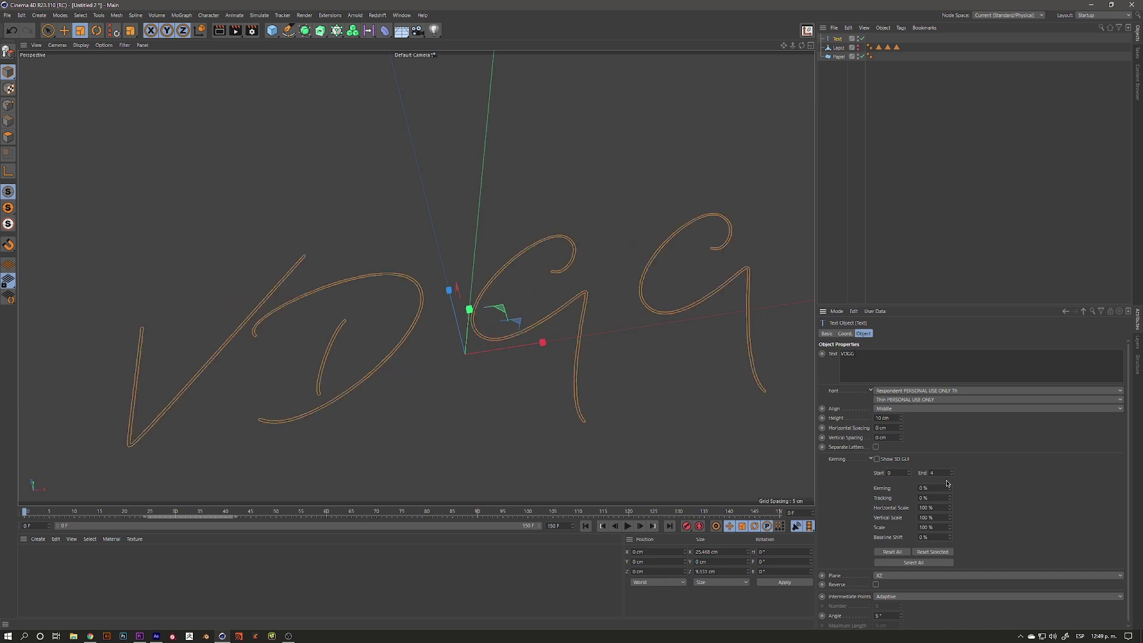
pyautogui.moveTo(951, 493); pyautogui.dragTo(906, 642)
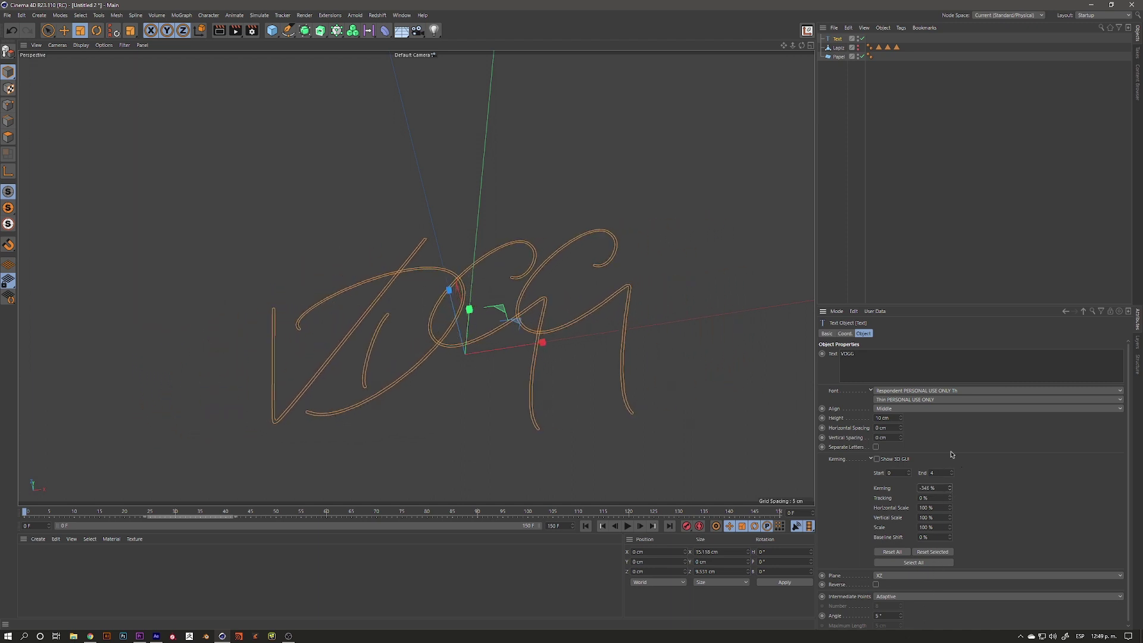
pyautogui.keyDown('alt'); pyautogui.moveTo(596, 268); pyautogui.dragTo(710, 148); pyautogui.keyUp('alt')
pyautogui.click(745, 196)
pyautogui.moveTo(745, 197)
pyautogui.keyDown('alt'); pyautogui.mouseDown()
pyautogui.moveTo(374, 344)
pyautogui.moveTo(441, 309)
pyautogui.mouseUp(); pyautogui.keyUp('alt')
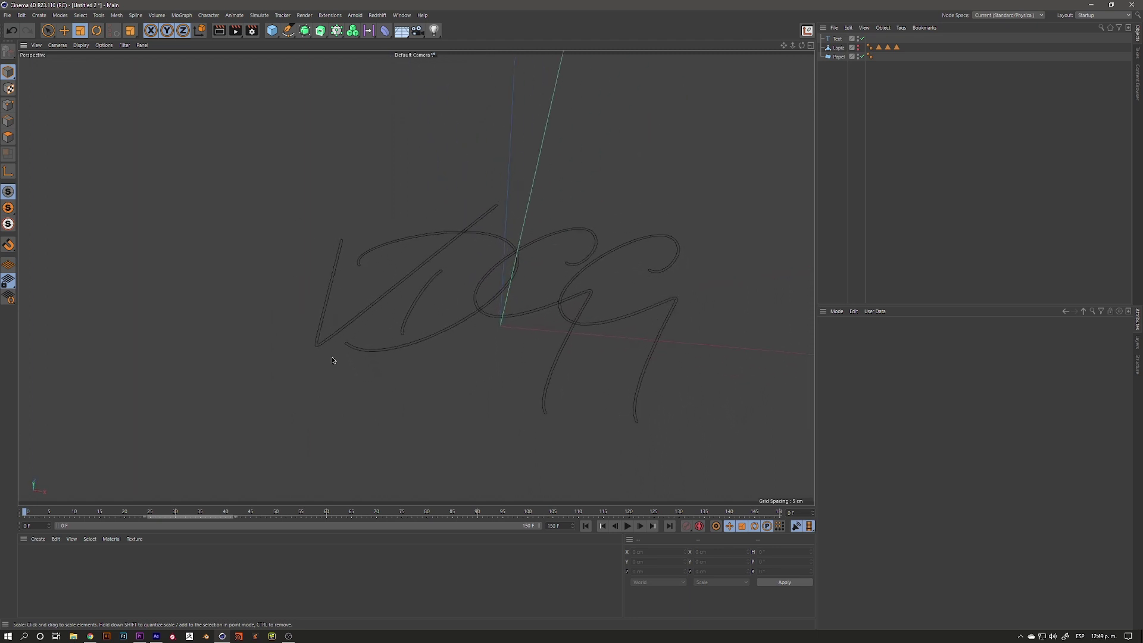
# Step: Zoom and orbit the view to a new angle on the VDGG text
pyautogui.scroll(2, 334, 250)
pyautogui.scroll(2, 332, 244)
pyautogui.scroll(1, 355, 258)
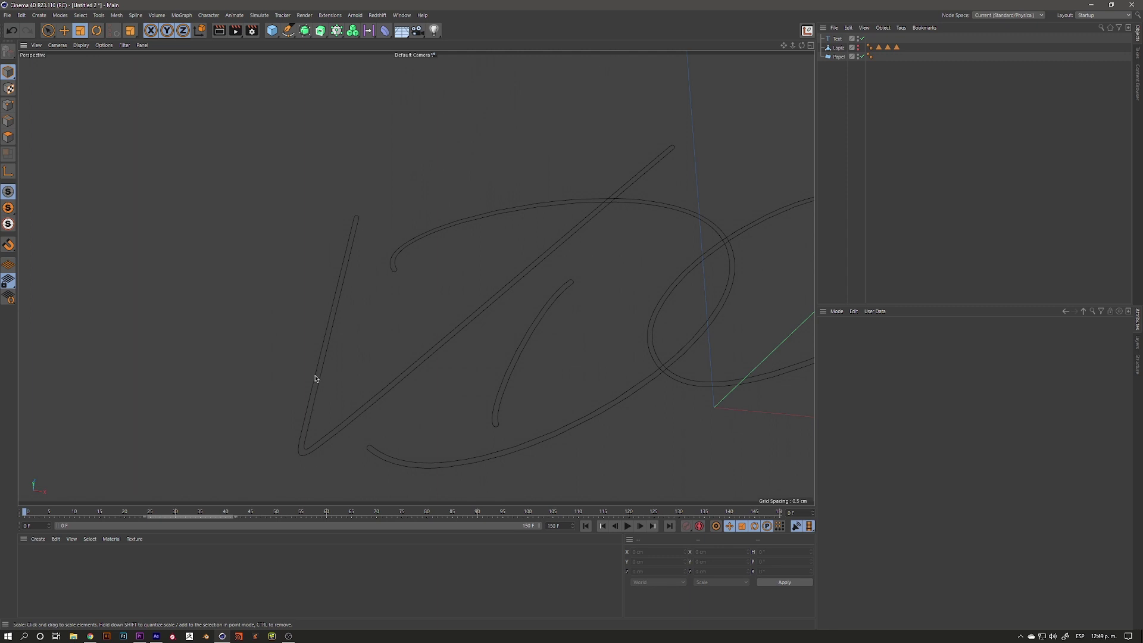
pyautogui.scroll(-3, 623, 317)
pyautogui.moveTo(623, 317)
pyautogui.keyDown('alt'); pyautogui.mouseDown()
pyautogui.moveTo(561, 299)
pyautogui.moveTo(444, 319)
pyautogui.moveTo(504, 284)
pyautogui.mouseUp(); pyautogui.keyUp('alt')
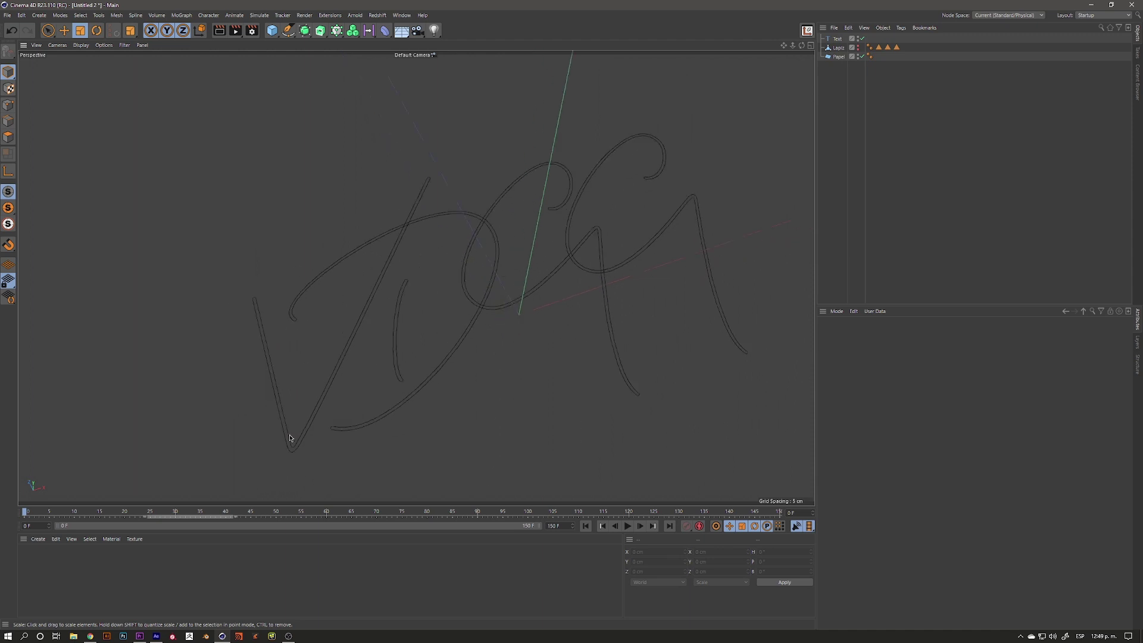
# Step: Switch to the Bezier Spline Pen and zoom in on VDGG in a maximized Top view
pyautogui.click(288, 30)
pyautogui.middleClick(425, 287)
pyautogui.middleClick(606, 219)
pyautogui.scroll(1, 268, 225)
pyautogui.scroll(1, 327, 197)
pyautogui.scroll(1, 350, 200)
pyautogui.scroll(1, 239, 180)
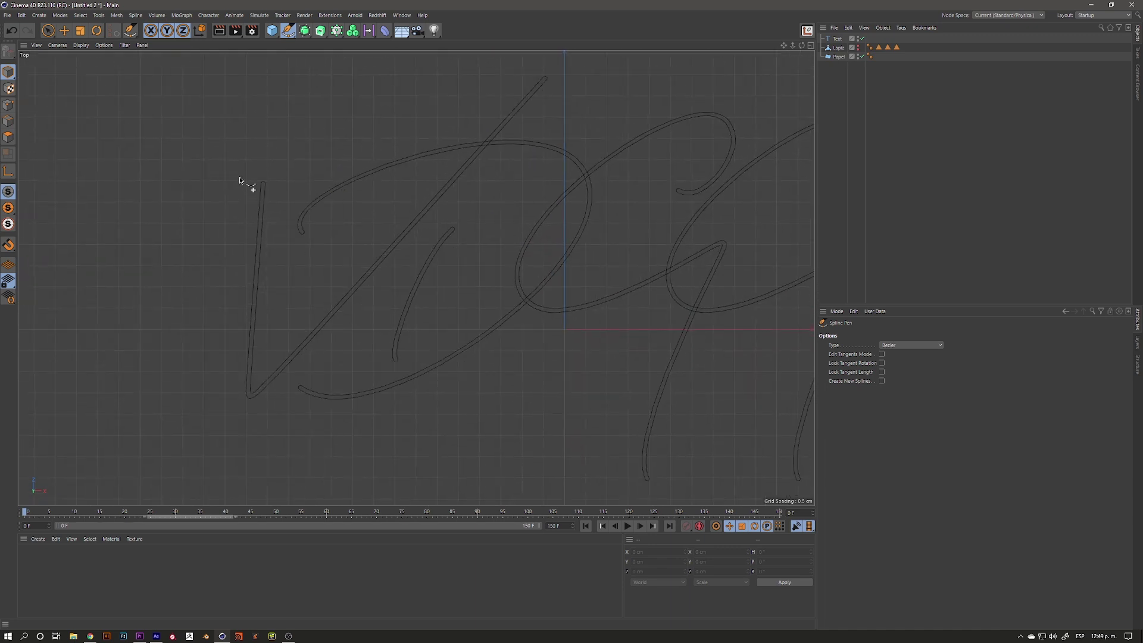
pyautogui.scroll(-1, 295, 224)
# Step: Begin the Bezier trace with points at the top and bottom of the V's first stroke
pyautogui.scroll(1, 276, 235)
pyautogui.scroll(-1, 309, 248)
pyautogui.scroll(1, 291, 189)
pyautogui.scroll(2, 319, 186)
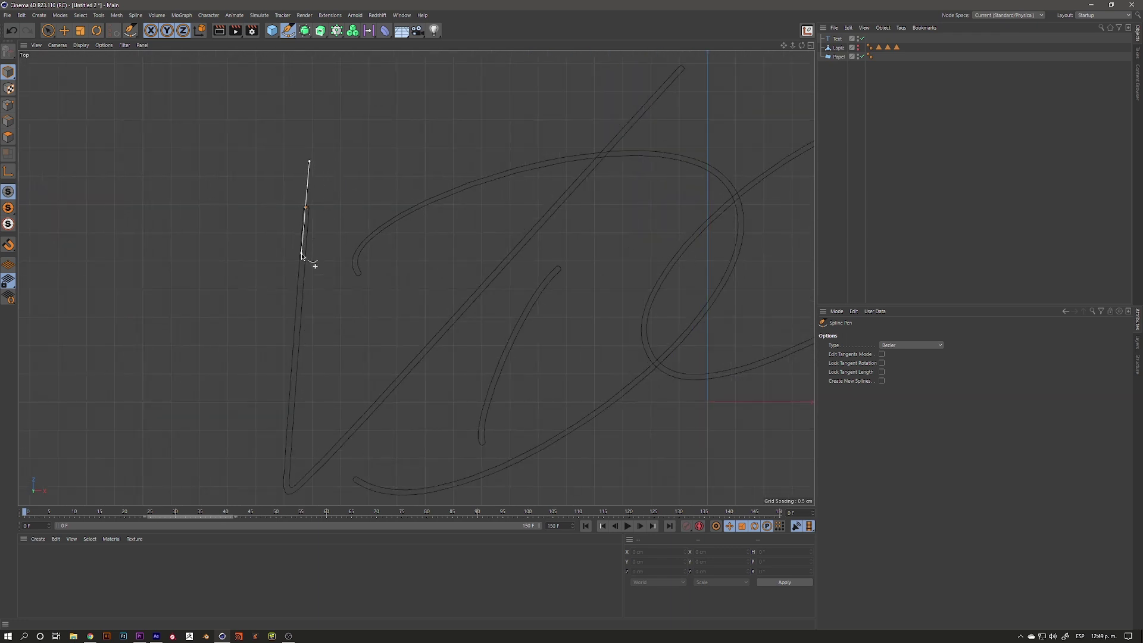
pyautogui.keyDown('alt'); pyautogui.moveTo(335, 459); pyautogui.dragTo(314, 355, button='middle'); pyautogui.keyUp('alt')
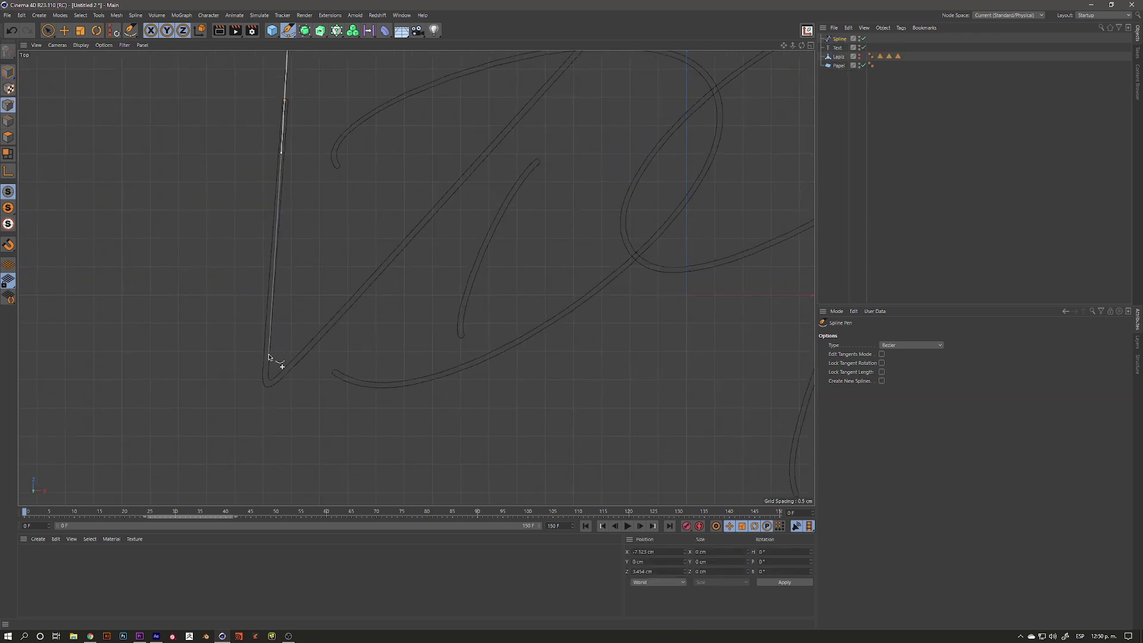
pyautogui.moveTo(269, 314); pyautogui.dragTo(266, 378)
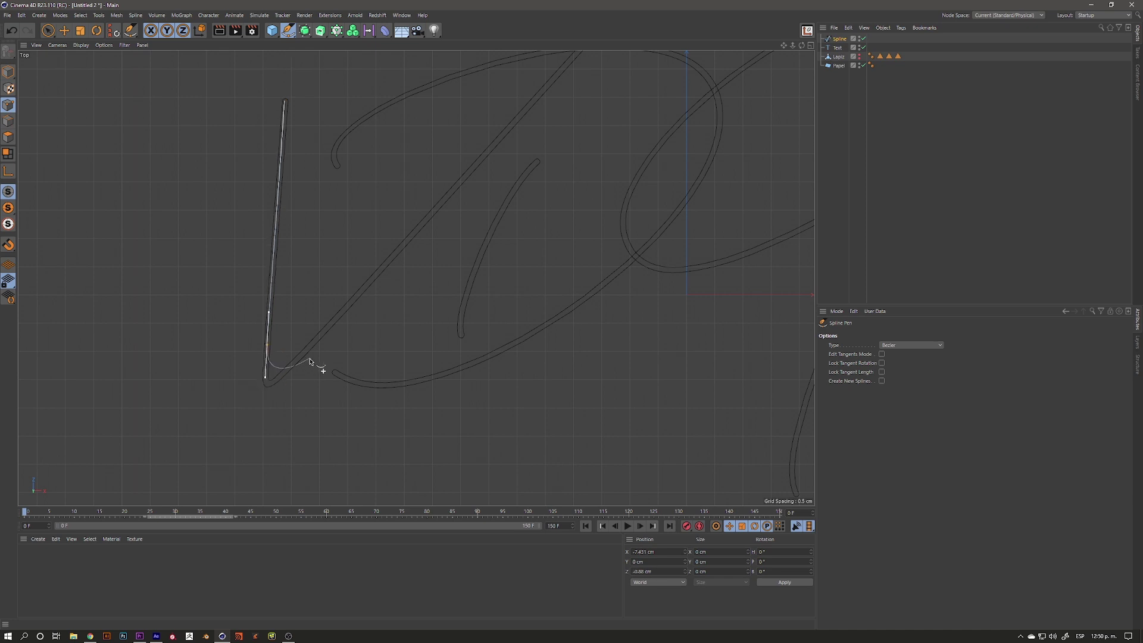
pyautogui.moveTo(315, 339); pyautogui.dragTo(332, 324)
pyautogui.keyDown('alt'); pyautogui.moveTo(339, 331); pyautogui.dragTo(315, 409, button='middle'); pyautogui.keyUp('alt')
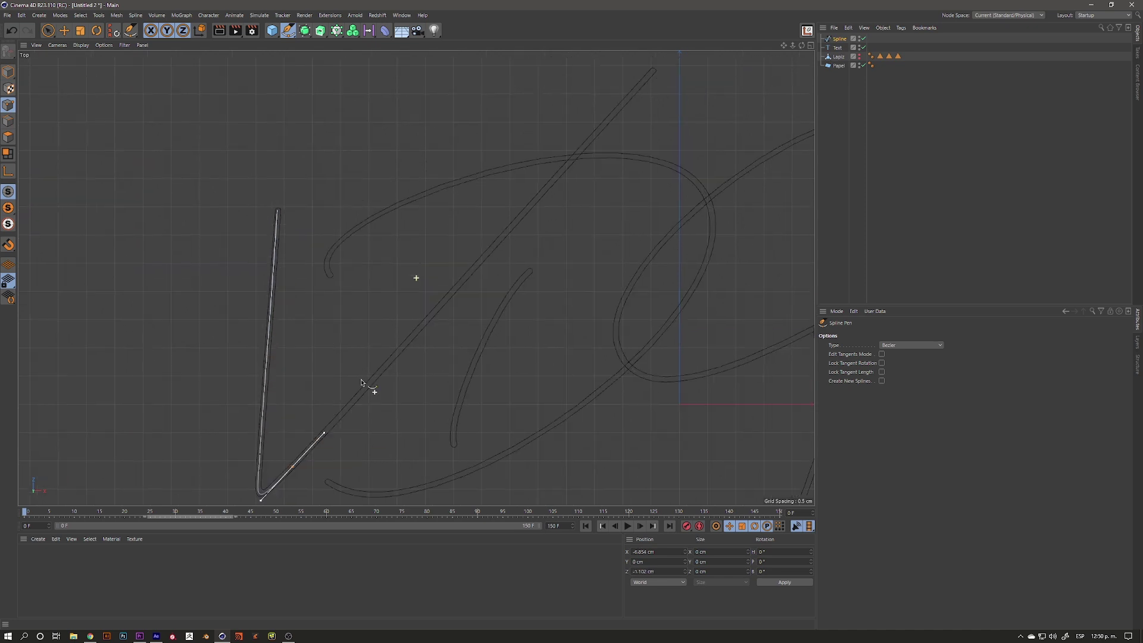
# Step: Place a point at the top end of the long diagonal stroke
pyautogui.scroll(-4, 286, 206)
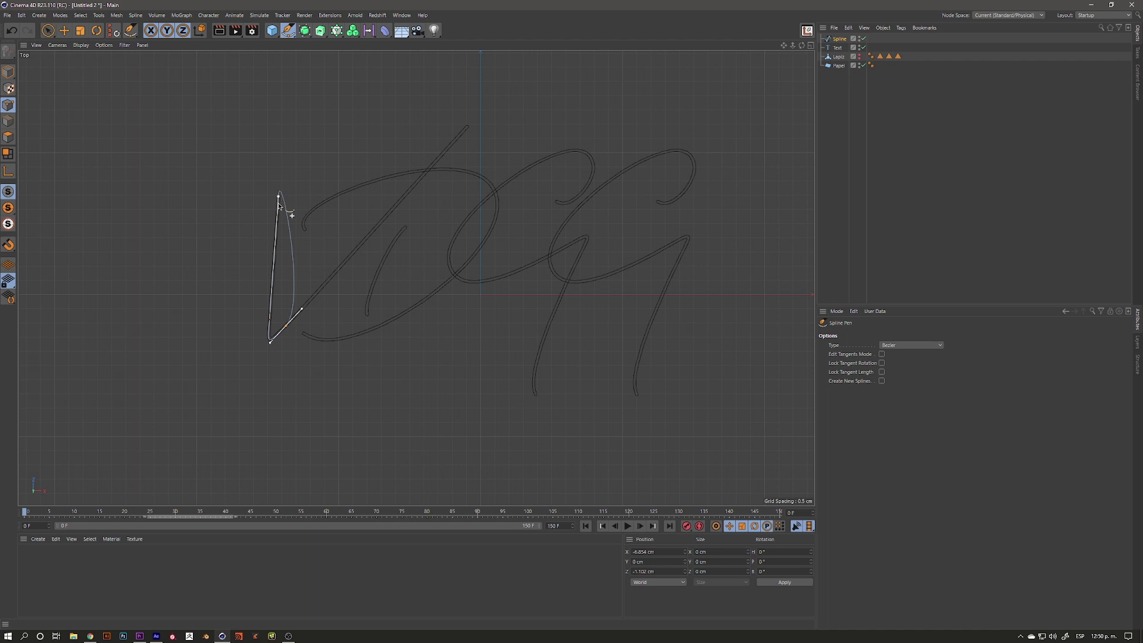
pyautogui.scroll(5, 470, 128)
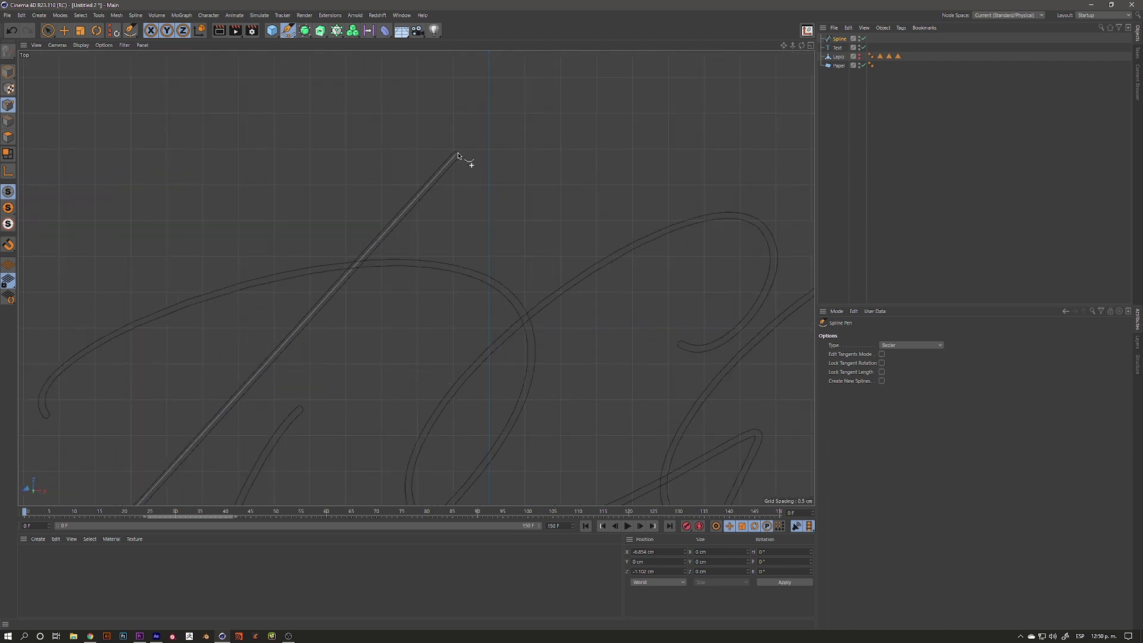
pyautogui.scroll(-1, 452, 162)
pyautogui.keyDown('alt'); pyautogui.moveTo(449, 166); pyautogui.dragTo(485, 159, button='middle'); pyautogui.keyUp('alt')
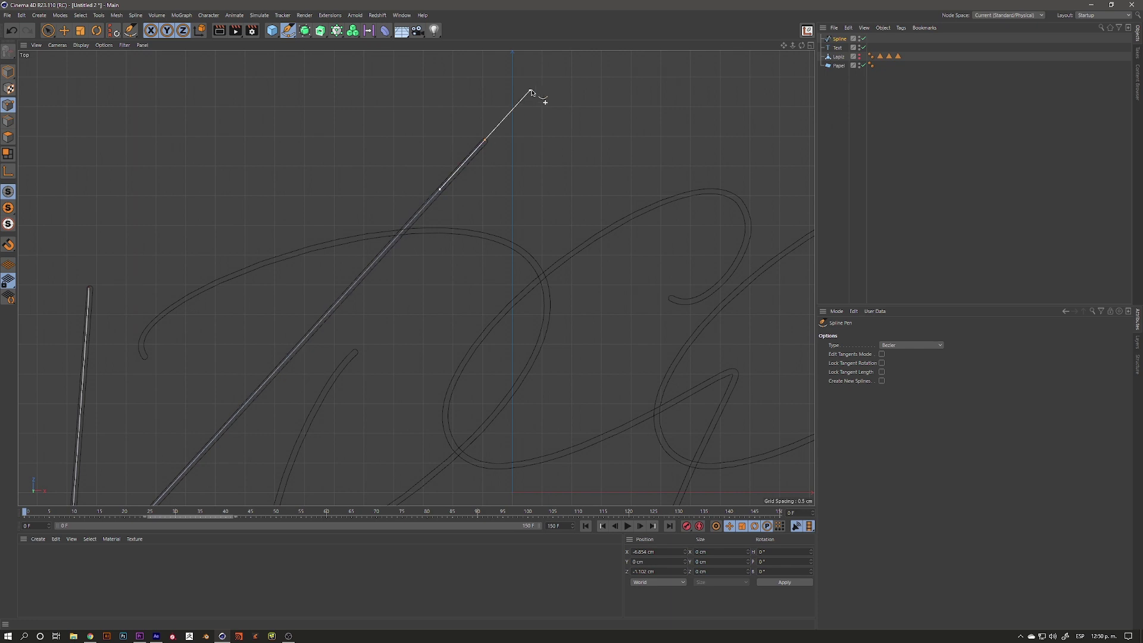
pyautogui.click(553, 63)
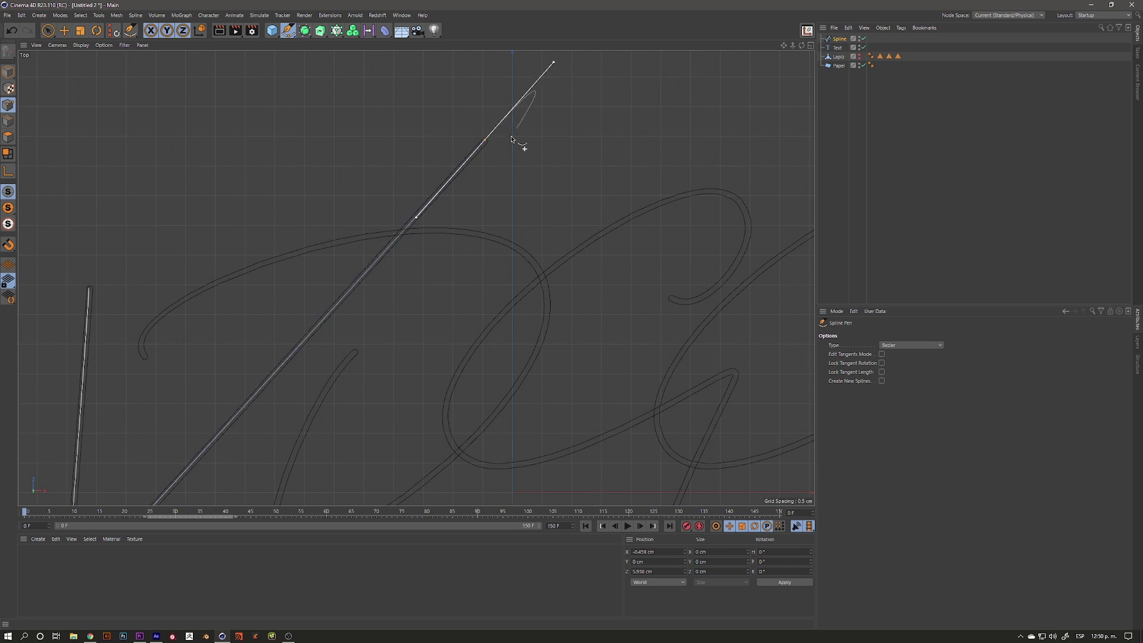
pyautogui.middleClick(555, 61)
pyautogui.middleClick(575, 112)
pyautogui.hotkey('ctrl', 'z')
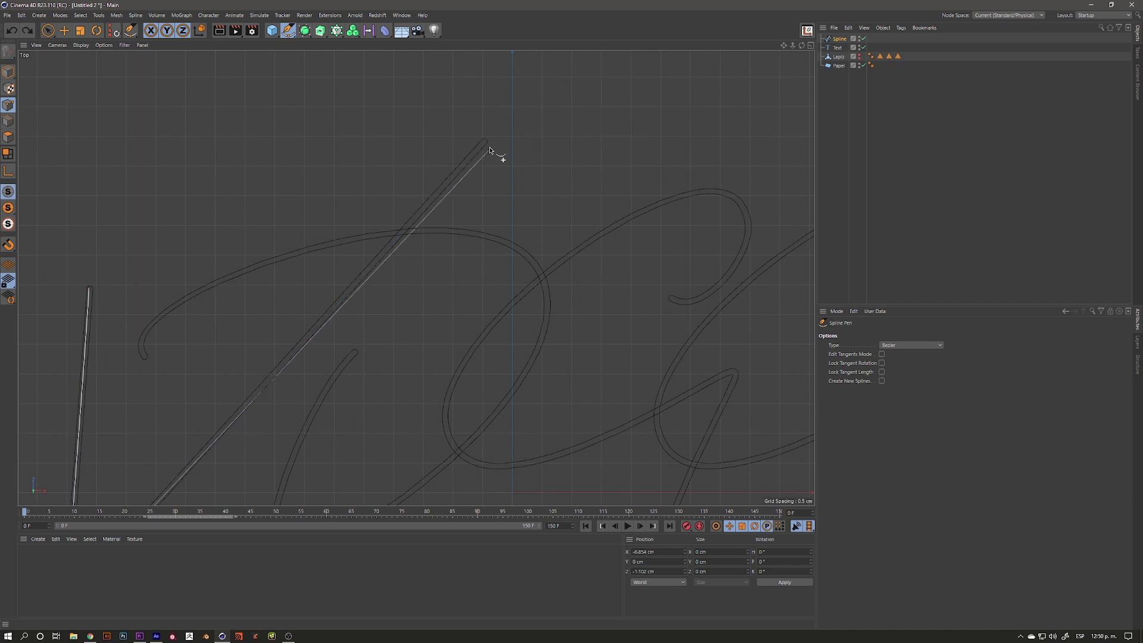
pyautogui.hotkey('ctrl', 'z')
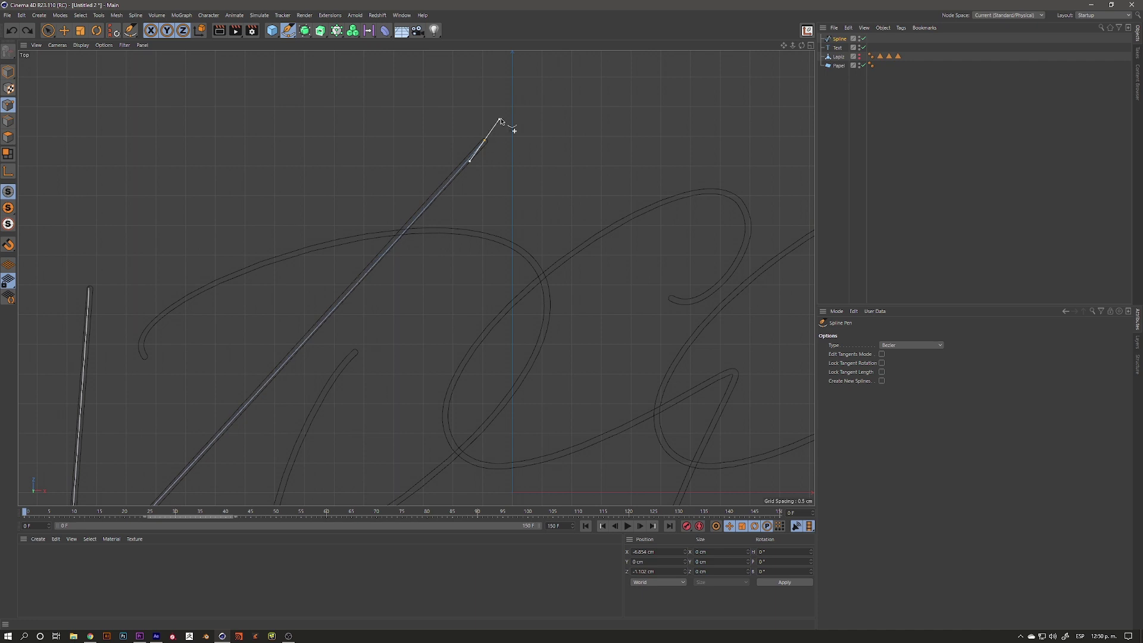
pyautogui.click(556, 61)
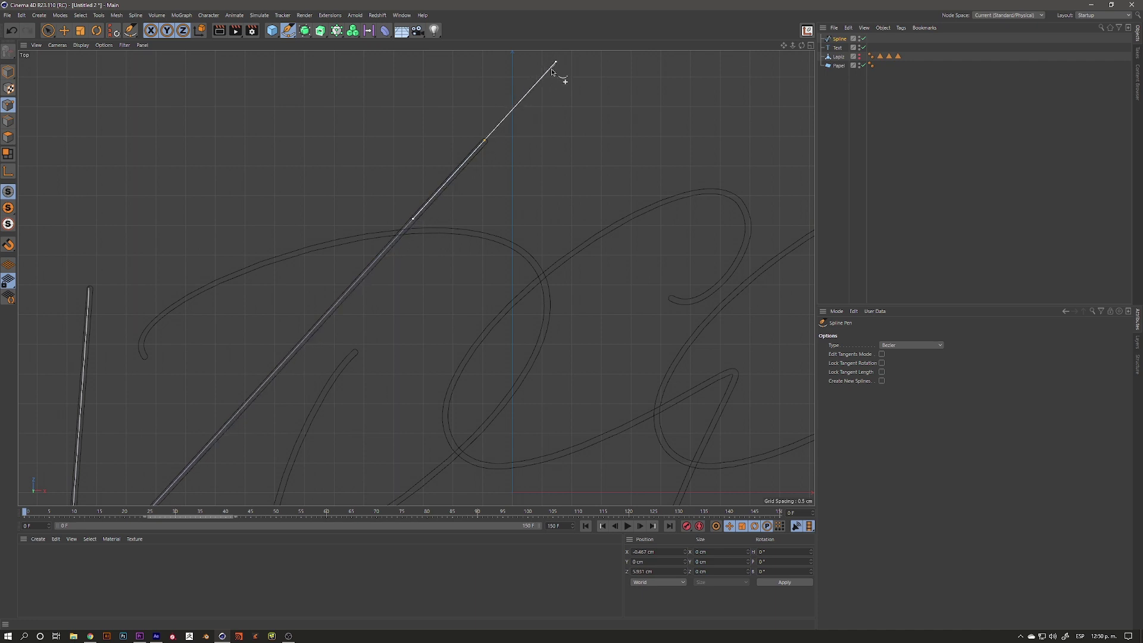
# Step: Add a curved lower-left point with a shortened tangent, then a point along the upper loop
pyautogui.keyDown('alt'); pyautogui.moveTo(468, 165); pyautogui.dragTo(455, 184, button='middle'); pyautogui.keyUp('alt')
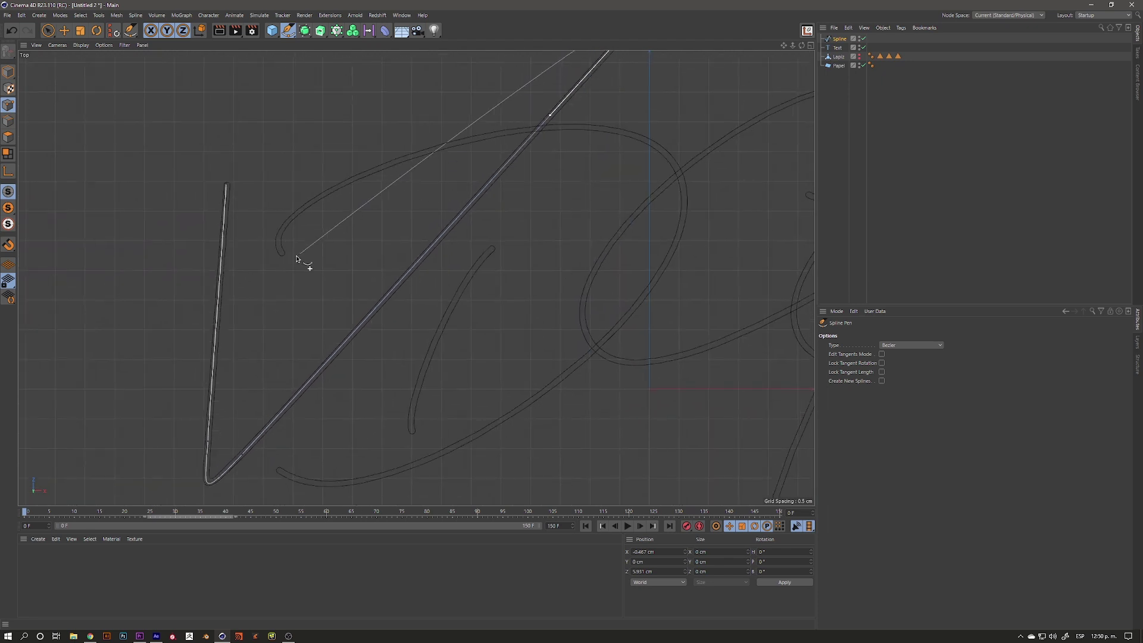
pyautogui.moveTo(283, 256); pyautogui.dragTo(236, 151)
pyautogui.moveTo(286, 259); pyautogui.dragTo(261, 212)
pyautogui.moveTo(587, 127); pyautogui.dragTo(670, 135)
# Step: Add curved points following the lower curve to where it turns back
pyautogui.scroll(-3, 641, 213)
pyautogui.moveTo(560, 322); pyautogui.dragTo(448, 402)
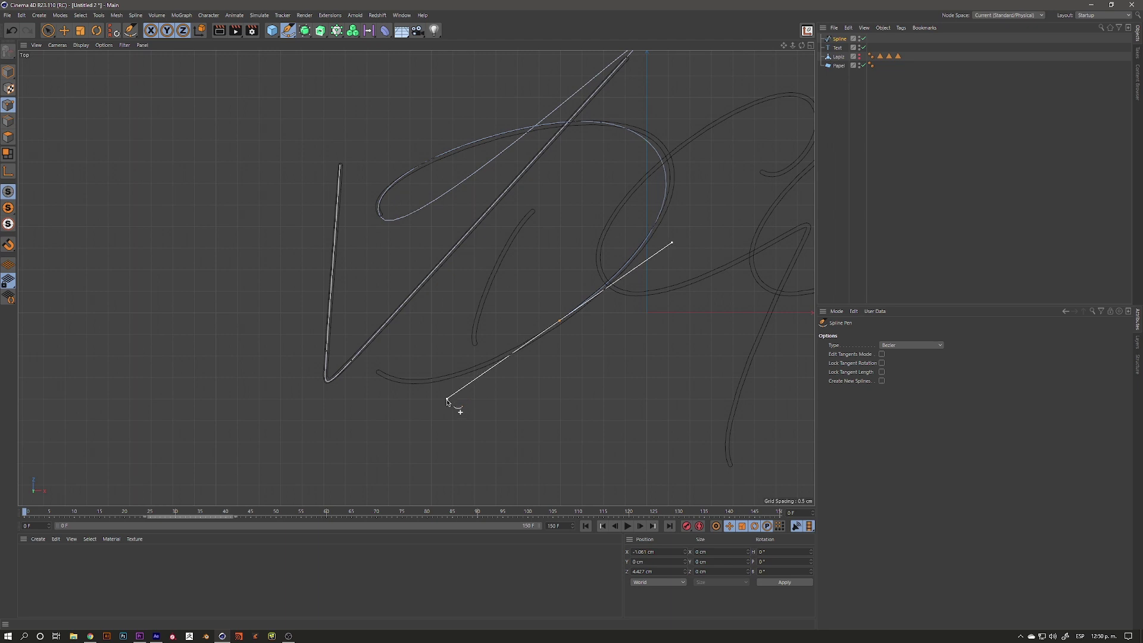
pyautogui.moveTo(447, 402); pyautogui.dragTo(436, 407)
pyautogui.hotkey('ctrl', 'z')
pyautogui.moveTo(624, 266); pyautogui.dragTo(566, 330)
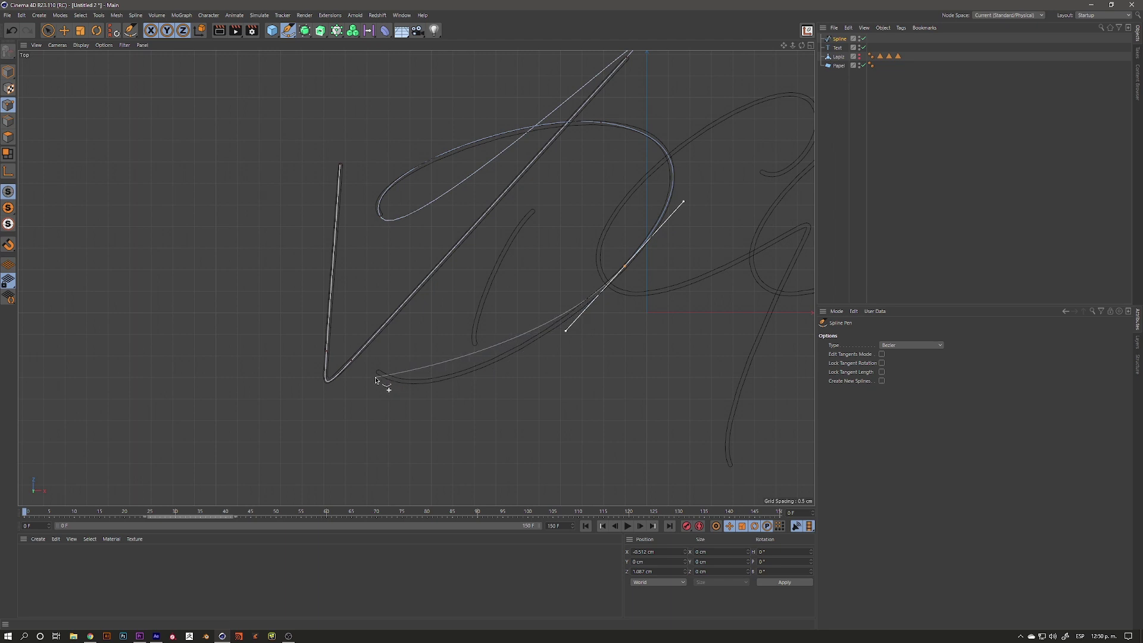
pyautogui.moveTo(378, 374)
pyautogui.mouseDown()
pyautogui.moveTo(328, 352)
pyautogui.moveTo(343, 351)
pyautogui.mouseUp()
# Step: Bring the signature's middle into view and add Spline Pen points down the letter's inner stroke
pyautogui.scroll(3, 484, 354)
pyautogui.moveTo(515, 180); pyautogui.dragTo(448, 254, button='middle')
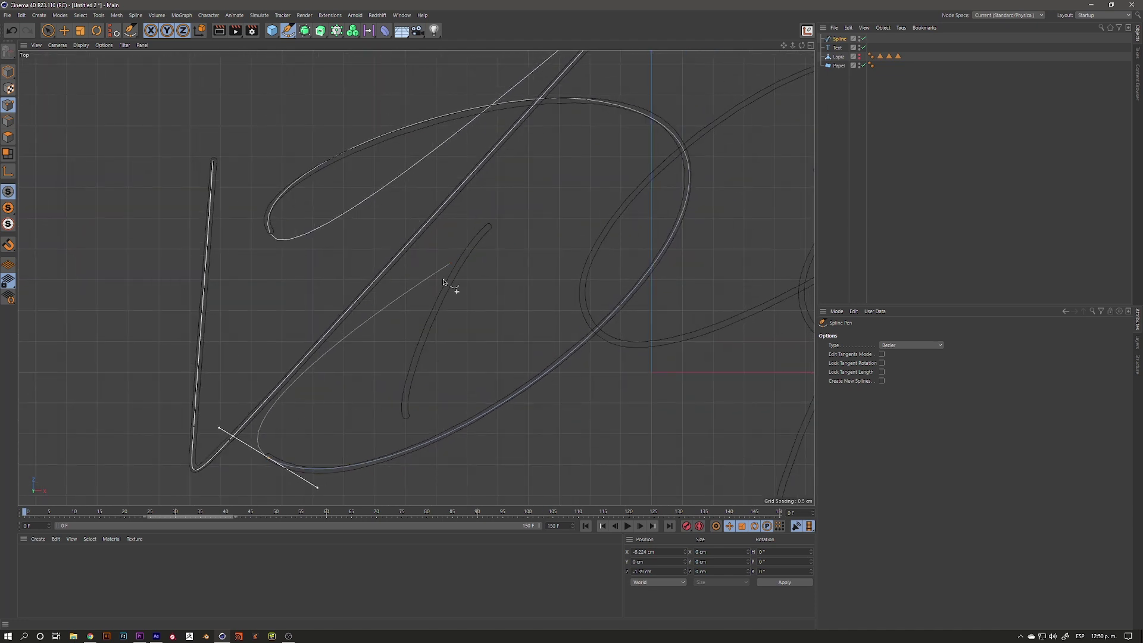
pyautogui.scroll(-2, 462, 250)
pyautogui.moveTo(492, 230)
pyautogui.mouseDown()
pyautogui.moveTo(465, 279)
pyautogui.moveTo(451, 281)
pyautogui.mouseUp()
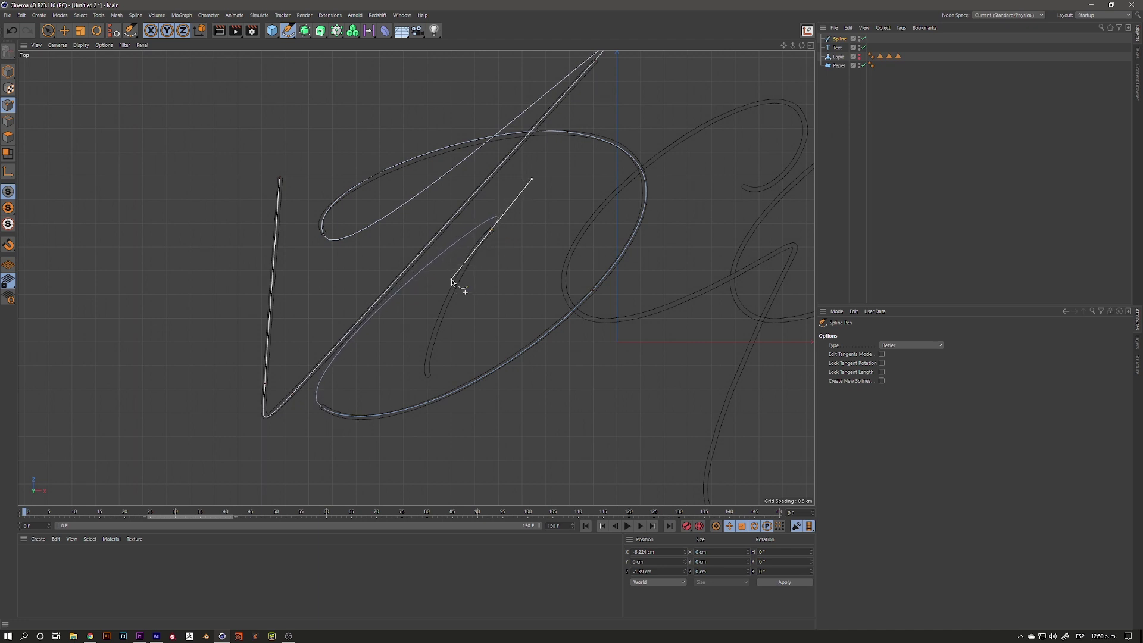
pyautogui.moveTo(428, 377); pyautogui.dragTo(426, 406)
# Step: Trace the next letter's loop with points, ending in a sharp point at the letter's tip
pyautogui.moveTo(613, 312); pyautogui.dragTo(434, 280, button='middle')
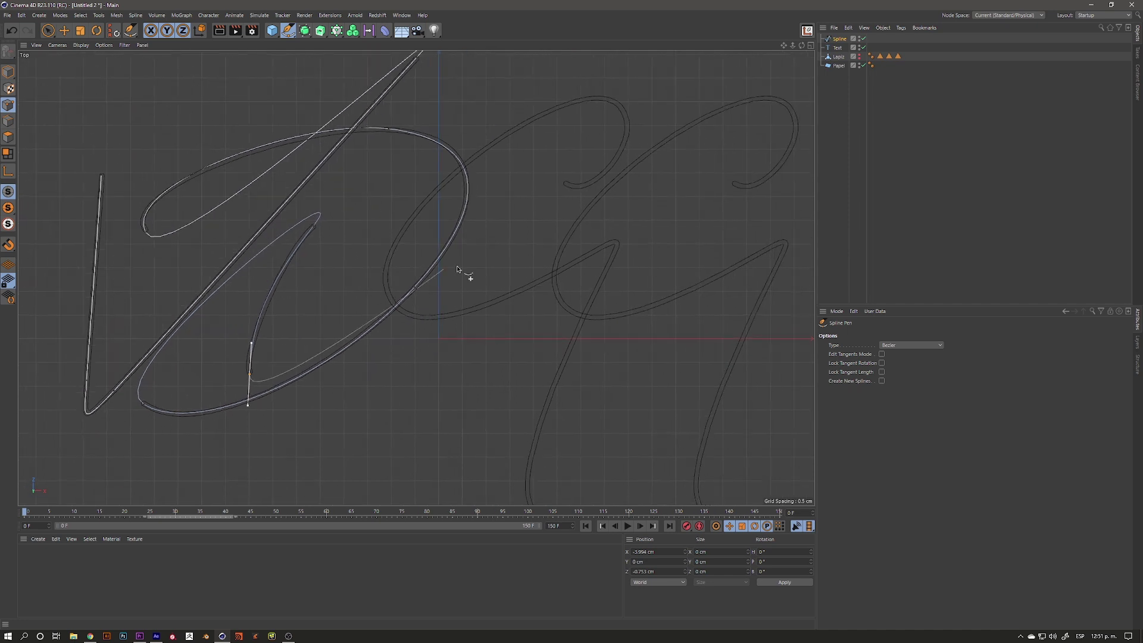
pyautogui.moveTo(587, 223); pyautogui.dragTo(545, 244, button='middle')
pyautogui.moveTo(538, 237); pyautogui.dragTo(588, 255)
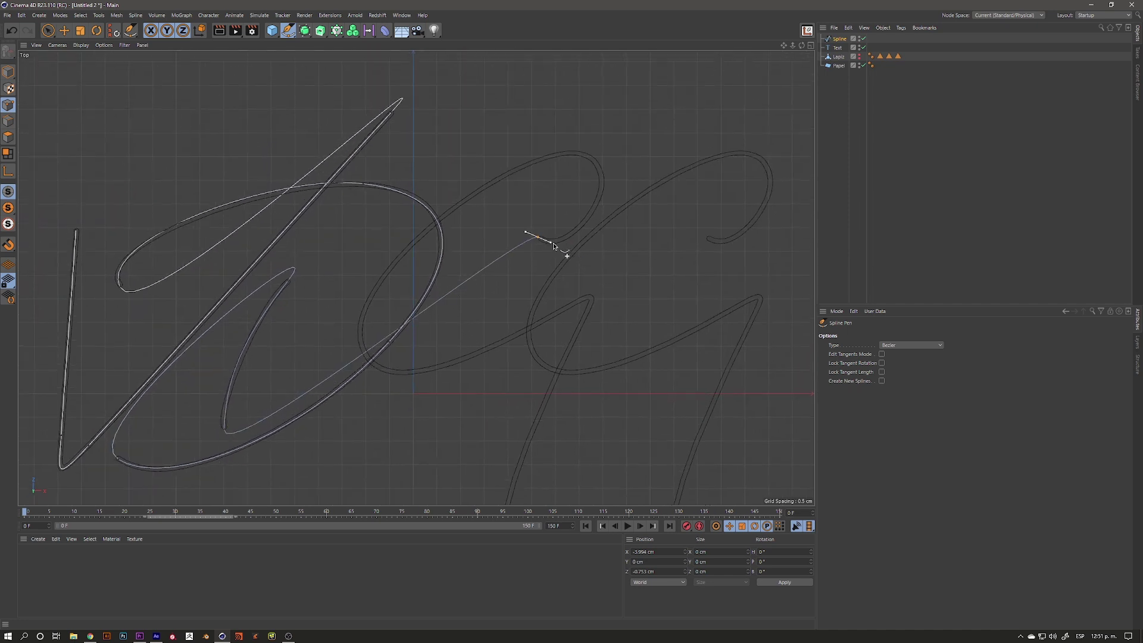
pyautogui.moveTo(537, 162); pyautogui.dragTo(464, 196)
pyautogui.moveTo(364, 356); pyautogui.dragTo(380, 412)
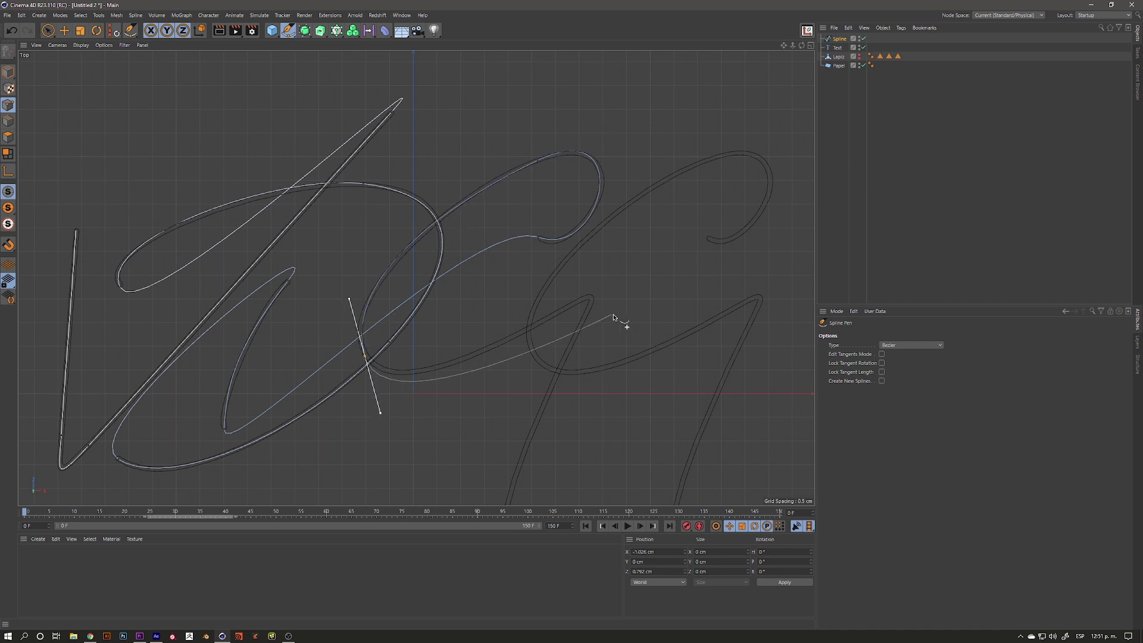
pyautogui.moveTo(566, 307); pyautogui.dragTo(570, 307)
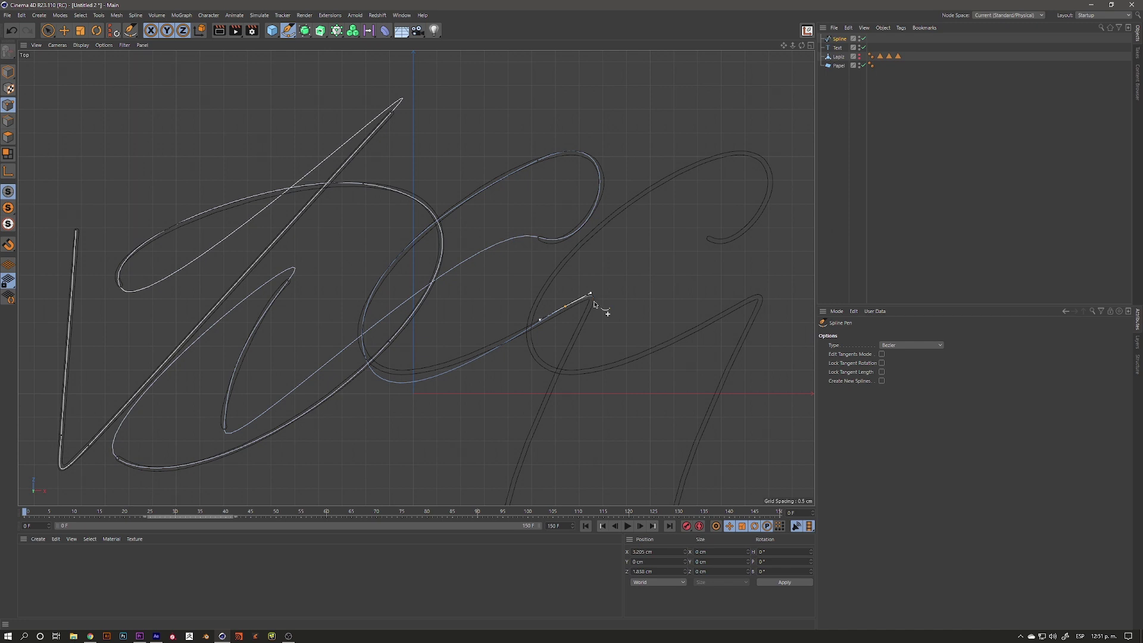
pyautogui.keyDown('alt'); pyautogui.moveTo(571, 345); pyautogui.dragTo(570, 210, button='middle'); pyautogui.keyUp('alt')
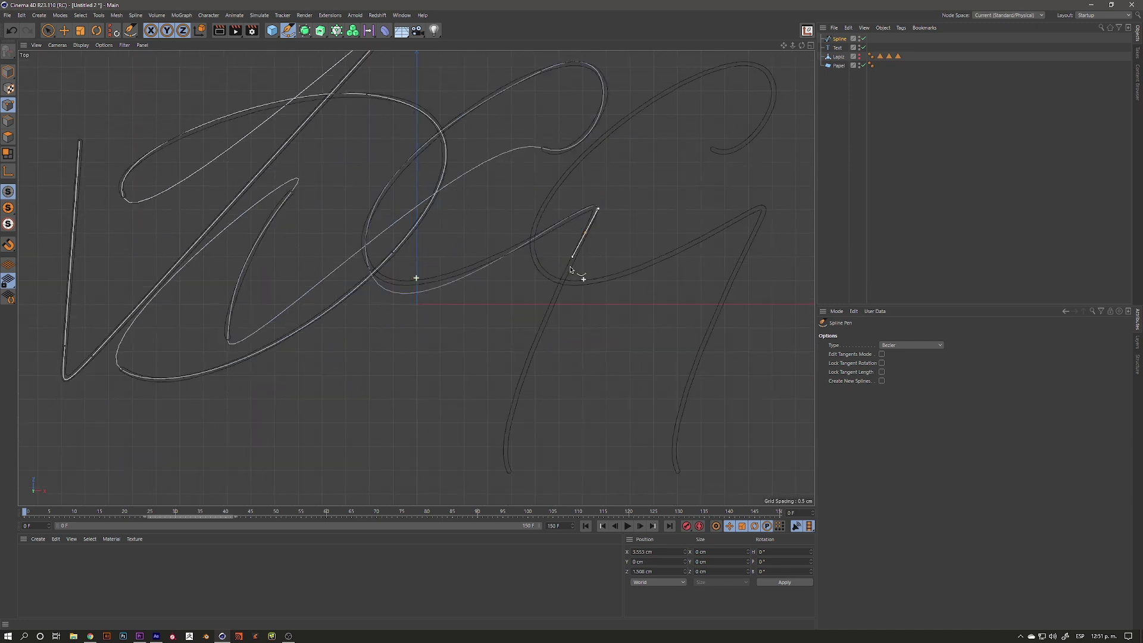
pyautogui.click(509, 355)
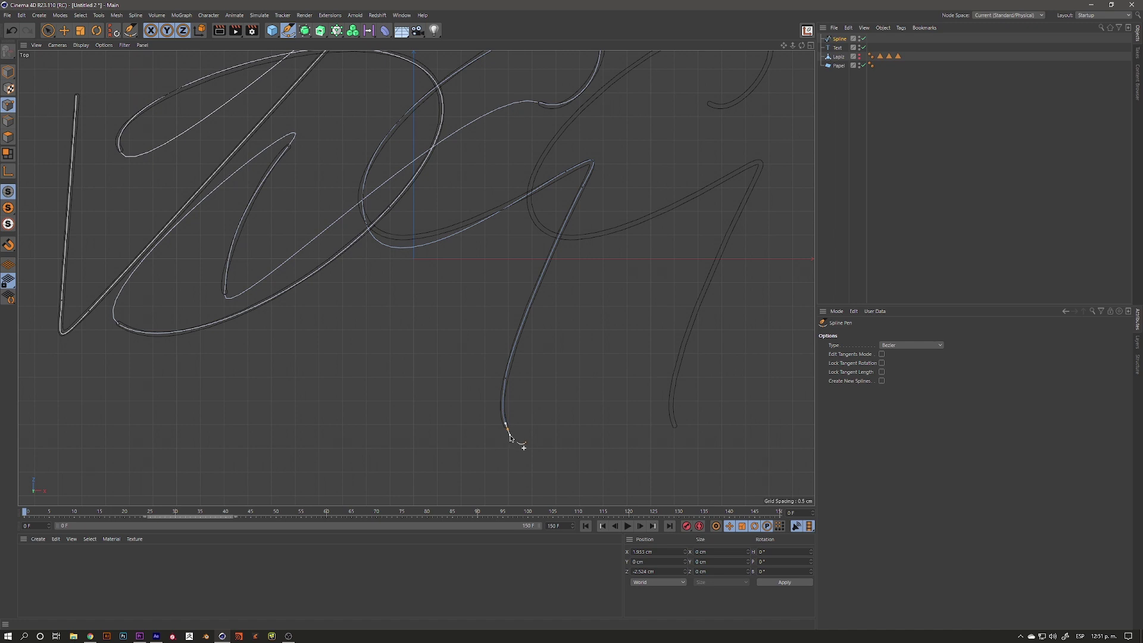
# Step: Trace the descender and the following loop, re-placing two misplaced points for accuracy
pyautogui.keyDown('alt'); pyautogui.moveTo(519, 314); pyautogui.dragTo(436, 470, button='middle'); pyautogui.keyUp('alt')
pyautogui.moveTo(624, 260); pyautogui.dragTo(671, 288)
pyautogui.moveTo(621, 181)
pyautogui.mouseDown()
pyautogui.moveTo(549, 205)
pyautogui.moveTo(549, 222)
pyautogui.mouseUp()
pyautogui.hotkey('ctrl', 'z')
pyautogui.moveTo(645, 175); pyautogui.dragTo(589, 199)
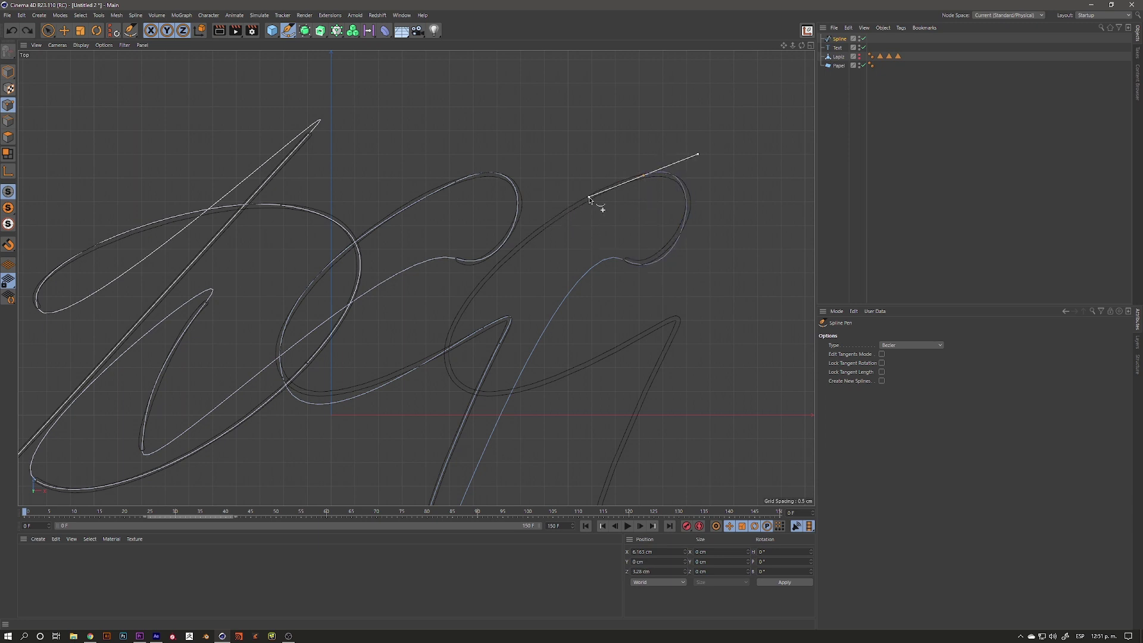
pyautogui.keyDown('alt'); pyautogui.moveTo(592, 202); pyautogui.dragTo(576, 158, button='middle'); pyautogui.keyUp('alt')
pyautogui.moveTo(433, 327); pyautogui.dragTo(429, 403)
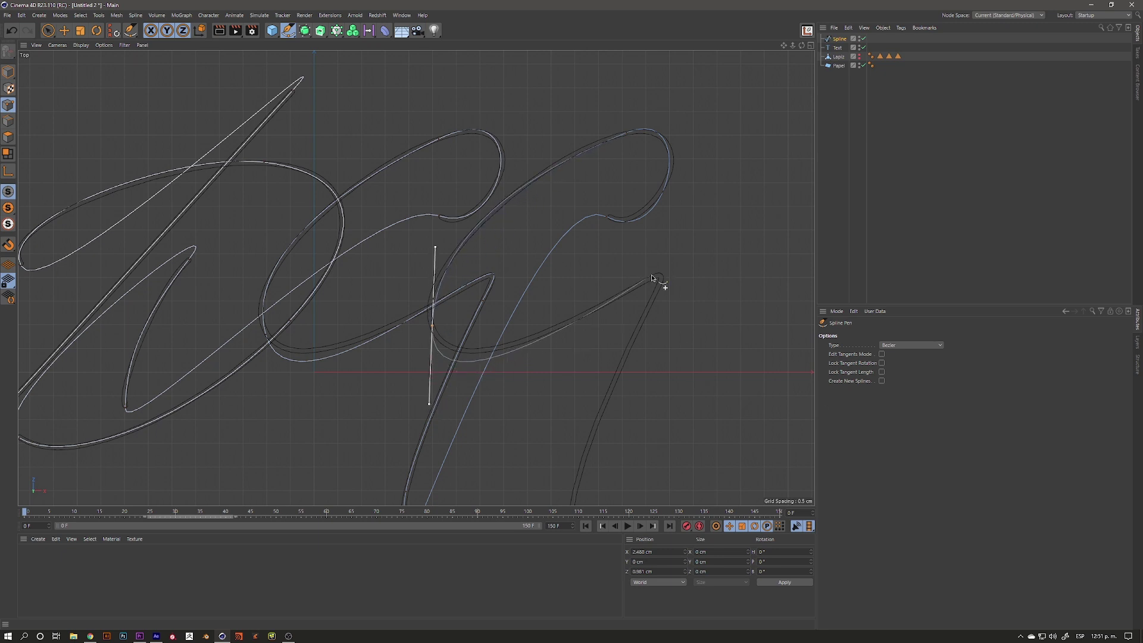
pyautogui.hotkey('ctrl', 'z')
pyautogui.moveTo(436, 285); pyautogui.dragTo(419, 341)
# Step: Trace the final stroke to the tail's end, finish the spline, and select it
pyautogui.moveTo(529, 340)
pyautogui.mouseDown()
pyautogui.moveTo(597, 310)
pyautogui.moveTo(643, 326)
pyautogui.mouseUp()
pyautogui.keyDown('alt'); pyautogui.moveTo(639, 338); pyautogui.dragTo(617, 217, button='middle'); pyautogui.keyUp('alt')
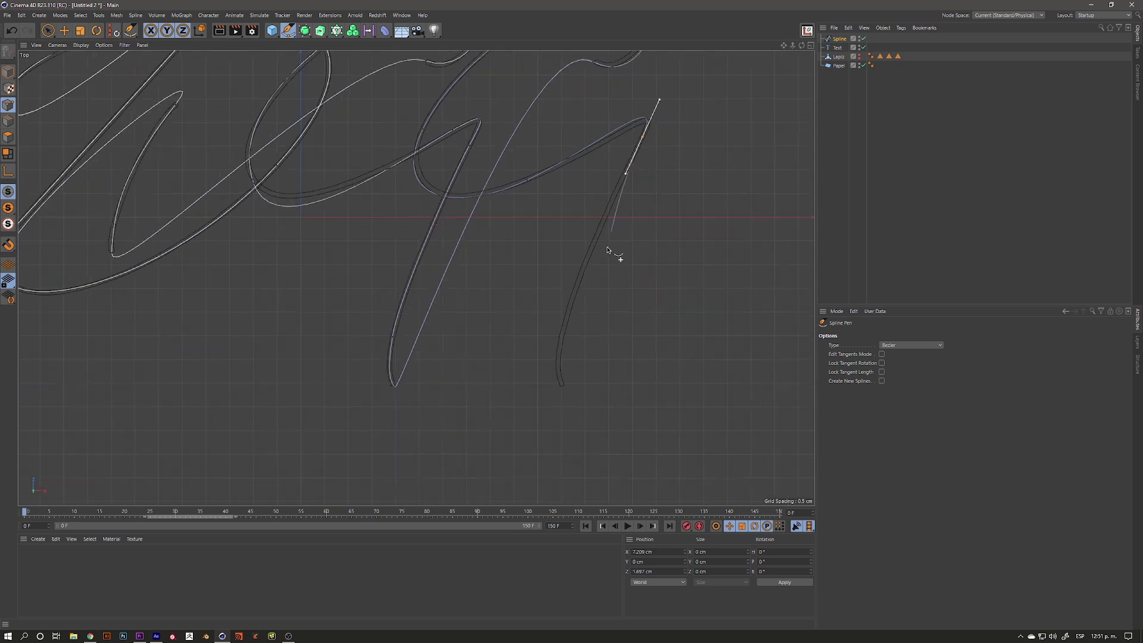
pyautogui.moveTo(563, 323); pyautogui.dragTo(558, 357)
pyautogui.scroll(-5, 646, 302)
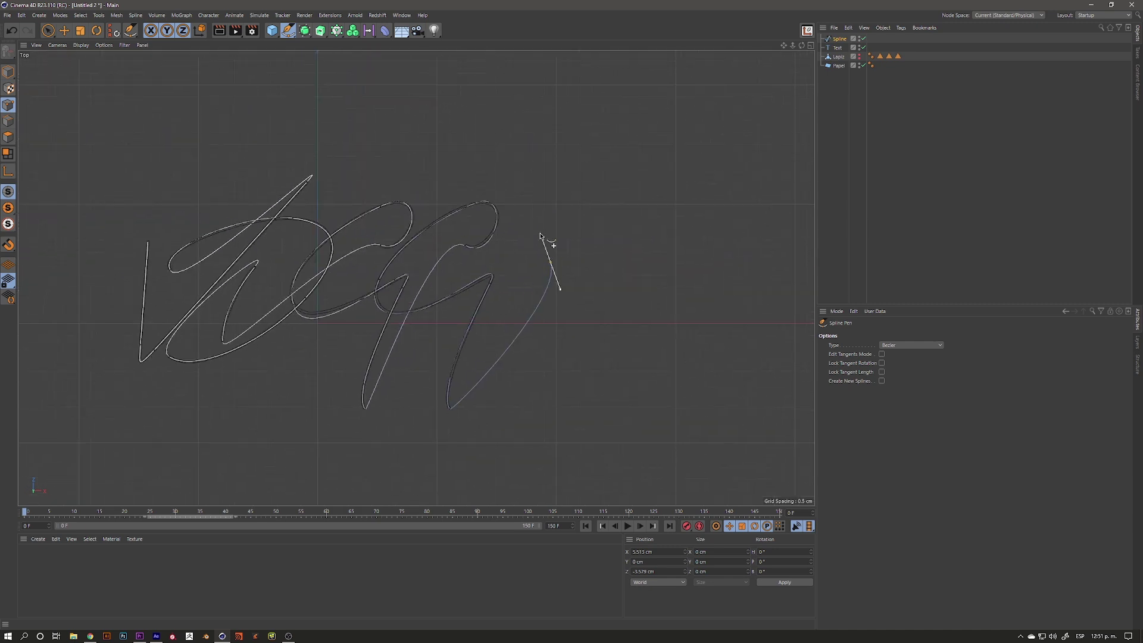
pyautogui.scroll(2, 539, 238)
pyautogui.scroll(3, 556, 311)
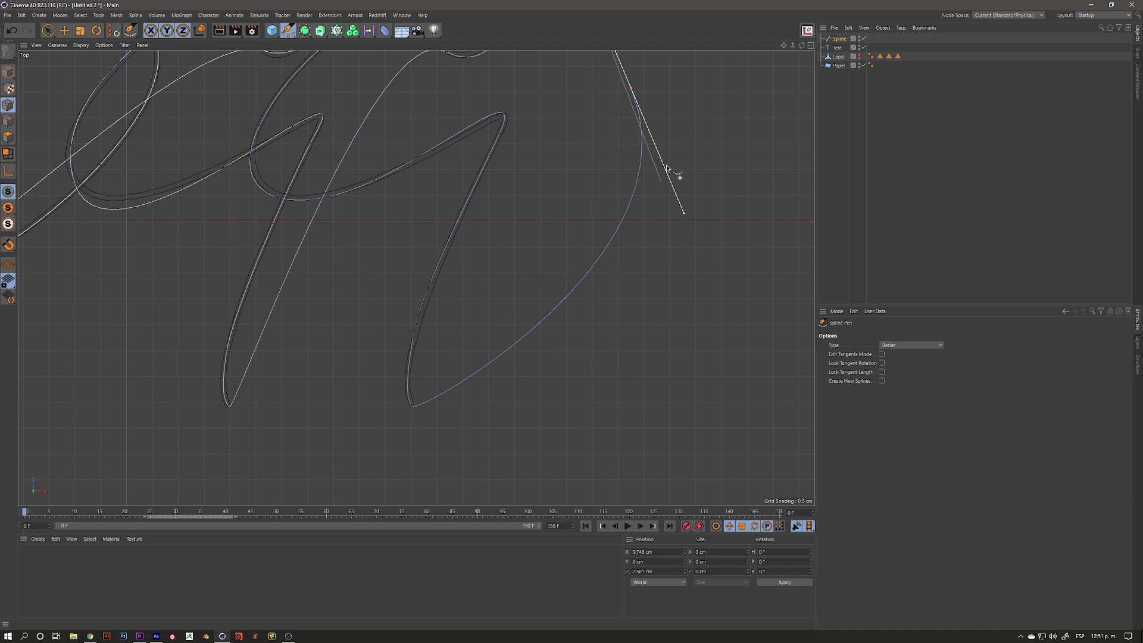
pyautogui.press('space')
pyautogui.scroll(-2, 613, 179)
pyautogui.scroll(-3, 476, 250)
pyautogui.click(844, 39)
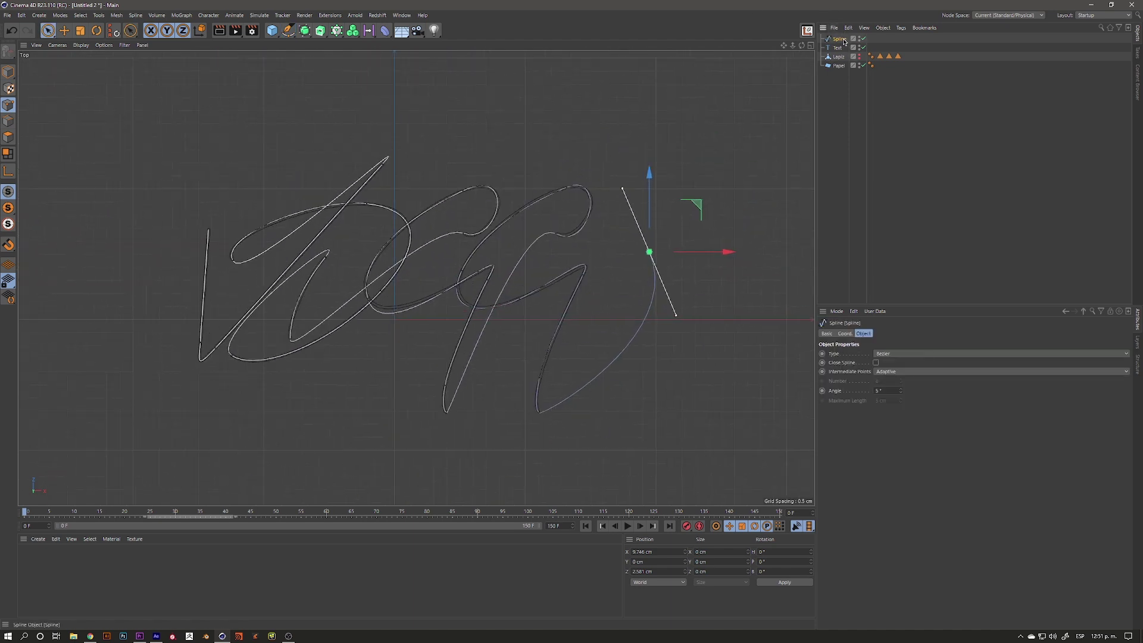
# Step: Rename the traced spline to 'Guia' and deselect its points
pyautogui.doubleClick(843, 39)
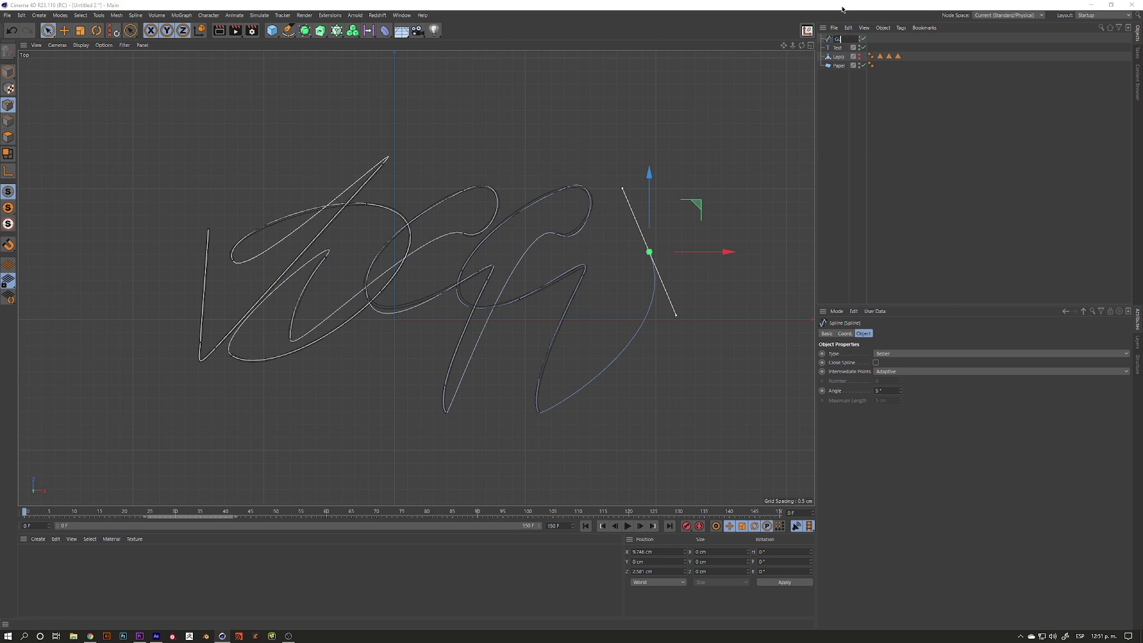
pyautogui.write('uia')
pyautogui.press('Return')
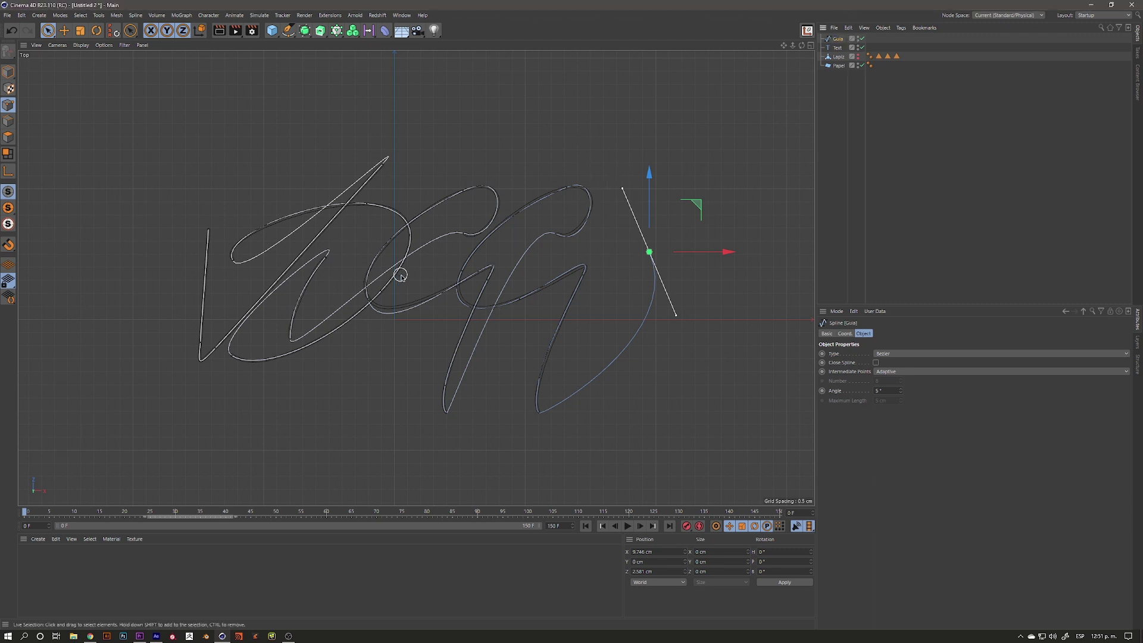
pyautogui.keyDown('alt'); pyautogui.moveTo(408, 285); pyautogui.dragTo(441, 296, button='middle'); pyautogui.keyUp('alt')
pyautogui.click(724, 112)
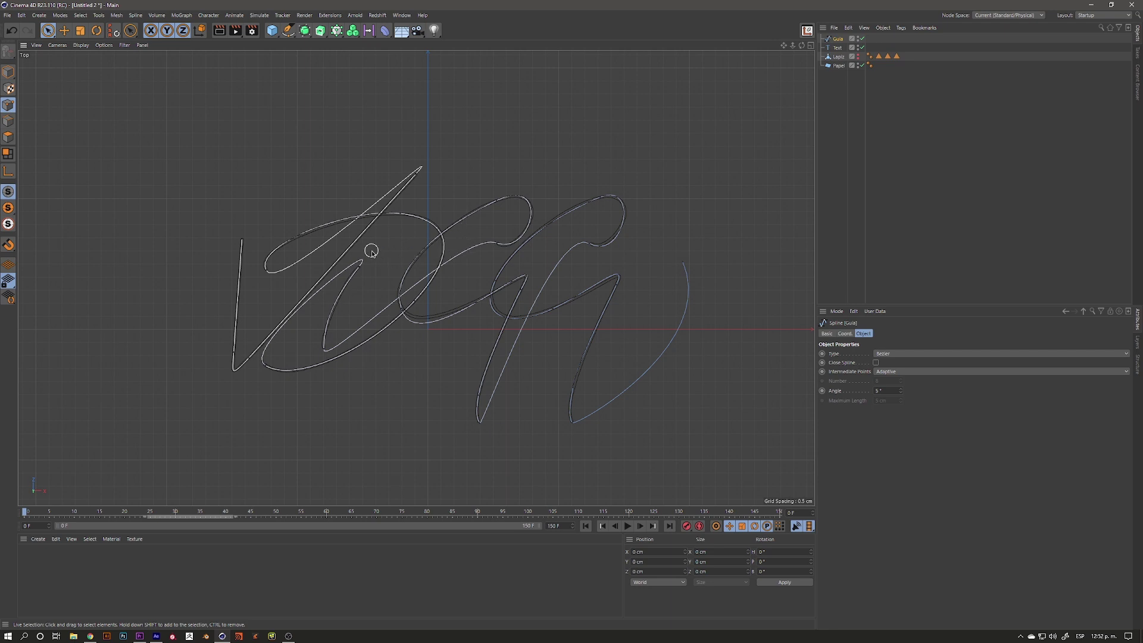
# Step: Switch to the four-view layout, then enlarge and frame the perspective view at a low angle
pyautogui.scroll(3, 377, 268)
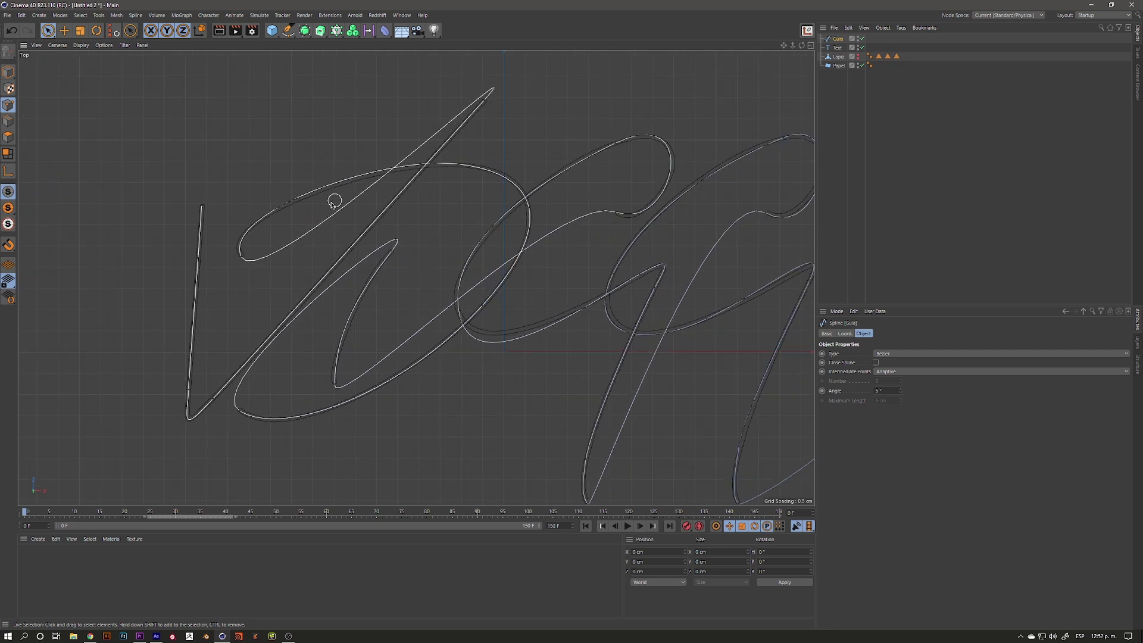
pyautogui.scroll(-2, 520, 251)
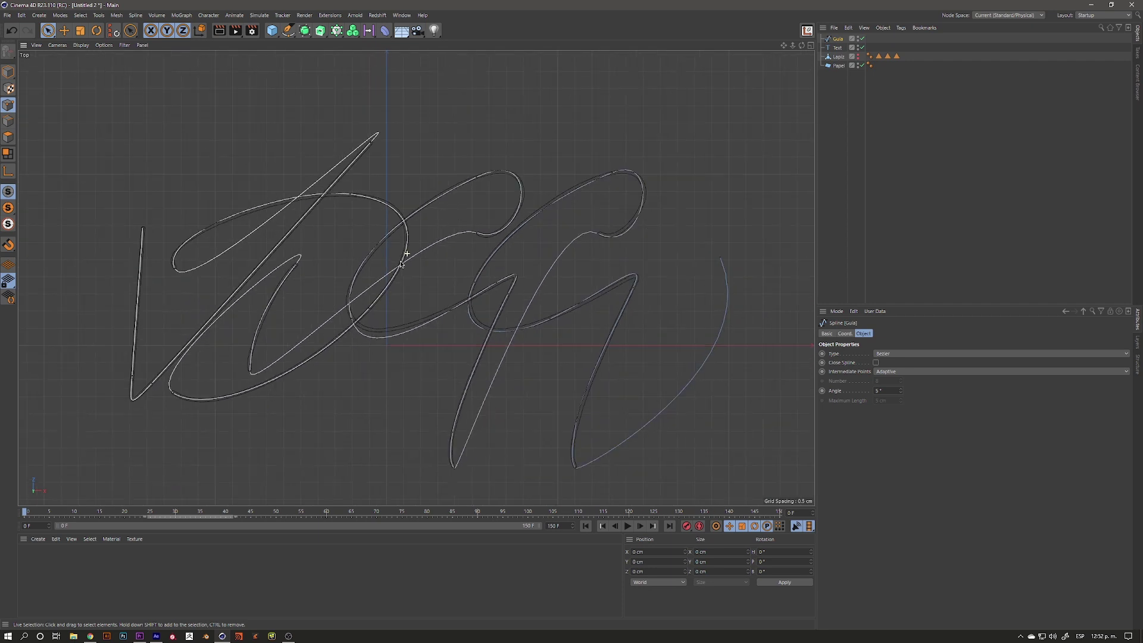
pyautogui.middleClick(369, 256)
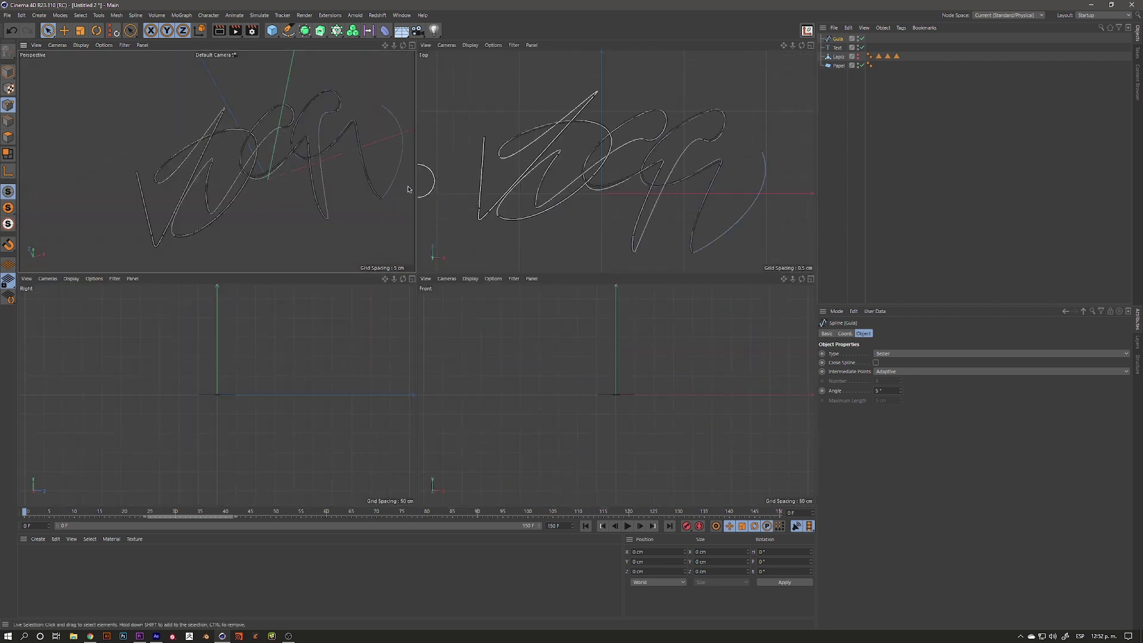
pyautogui.middleClick(322, 190)
pyautogui.press('h')
pyautogui.moveTo(455, 256)
pyautogui.keyDown('alt'); pyautogui.mouseDown()
pyautogui.moveTo(426, 194)
pyautogui.moveTo(350, 191)
pyautogui.moveTo(499, 212)
pyautogui.moveTo(620, 194)
pyautogui.moveTo(477, 266)
pyautogui.moveTo(541, 217)
pyautogui.moveTo(482, 231)
pyautogui.moveTo(469, 269)
pyautogui.moveTo(386, 209)
pyautogui.mouseUp(); pyautogui.keyUp('alt')
# Step: Select the stray Guia points on the left stroke and the diagonal's top point
pyautogui.moveTo(474, 256)
pyautogui.keyDown('alt'); pyautogui.mouseDown()
pyautogui.moveTo(429, 301)
pyautogui.moveTo(365, 292)
pyautogui.moveTo(520, 196)
pyautogui.moveTo(413, 209)
pyautogui.mouseUp(); pyautogui.keyUp('alt')
pyautogui.moveTo(282, 223); pyautogui.dragTo(204, 395)
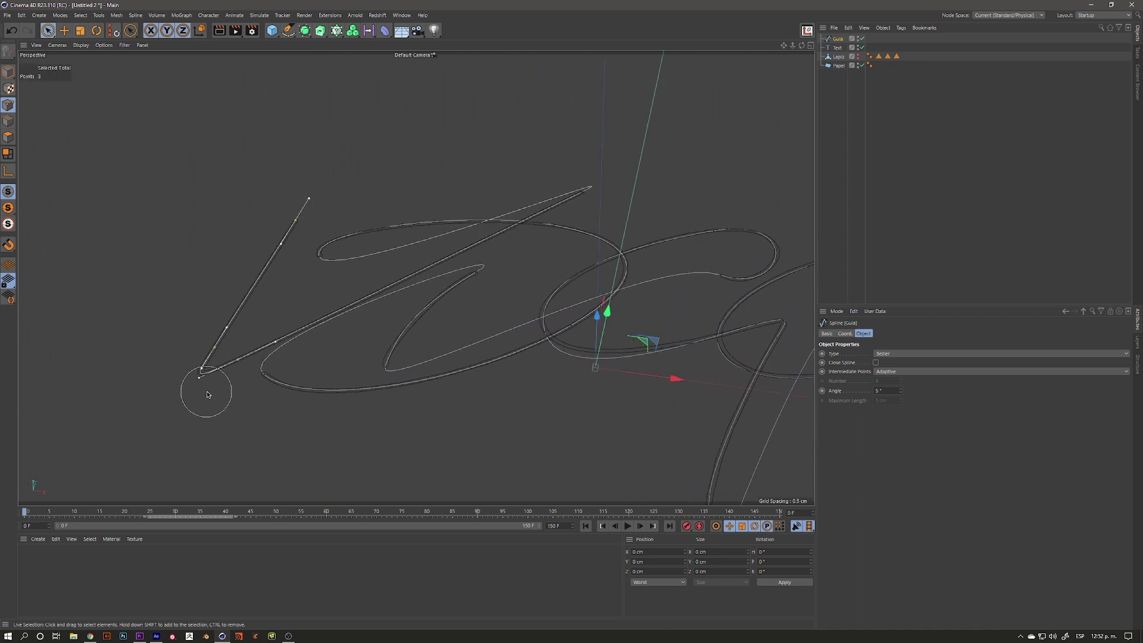
pyautogui.scroll(-2, 539, 224)
pyautogui.scroll(-2, 539, 224)
pyautogui.scroll(-1, 539, 224)
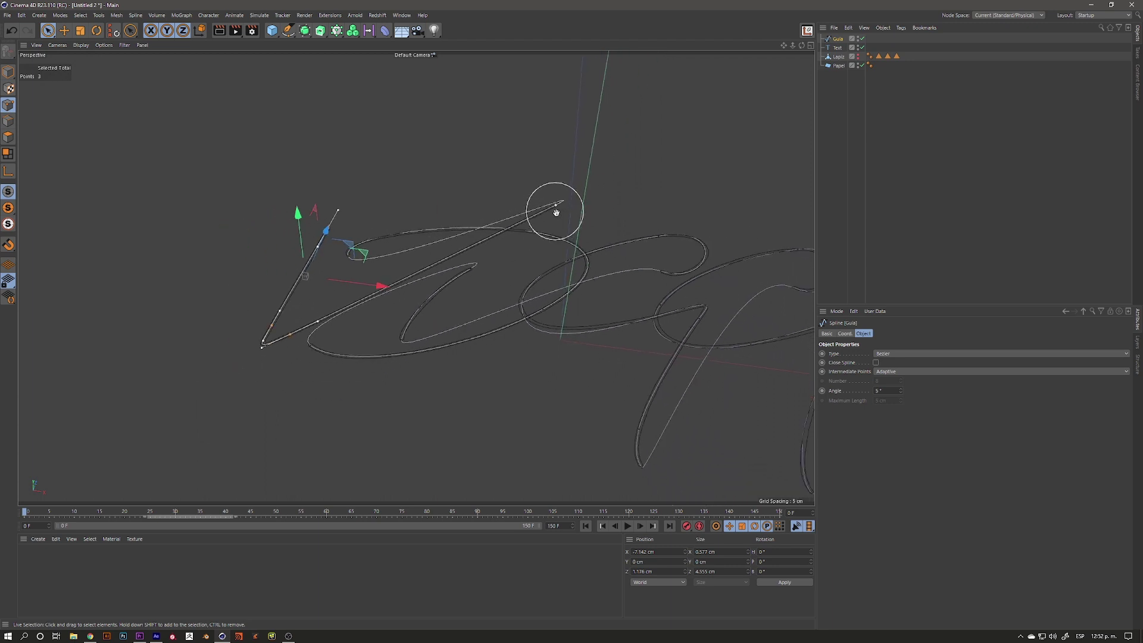
pyautogui.keyDown('shift'); pyautogui.click(555, 207); pyautogui.keyUp('shift')
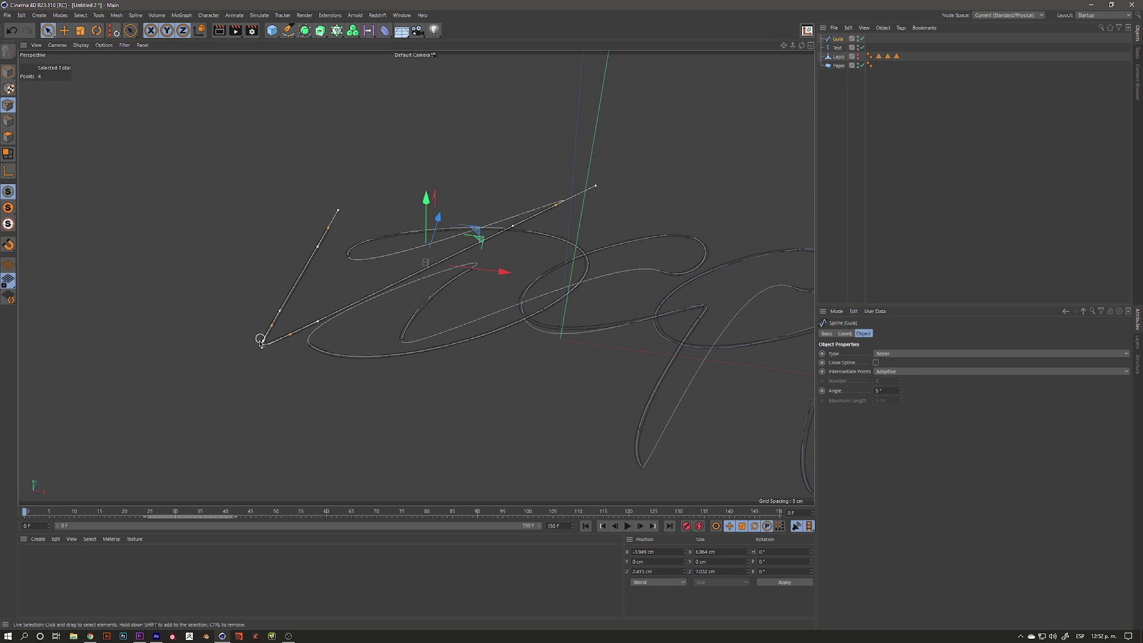
pyautogui.scroll(2, 538, 201)
pyautogui.scroll(1, 568, 205)
pyautogui.scroll(2, 571, 190)
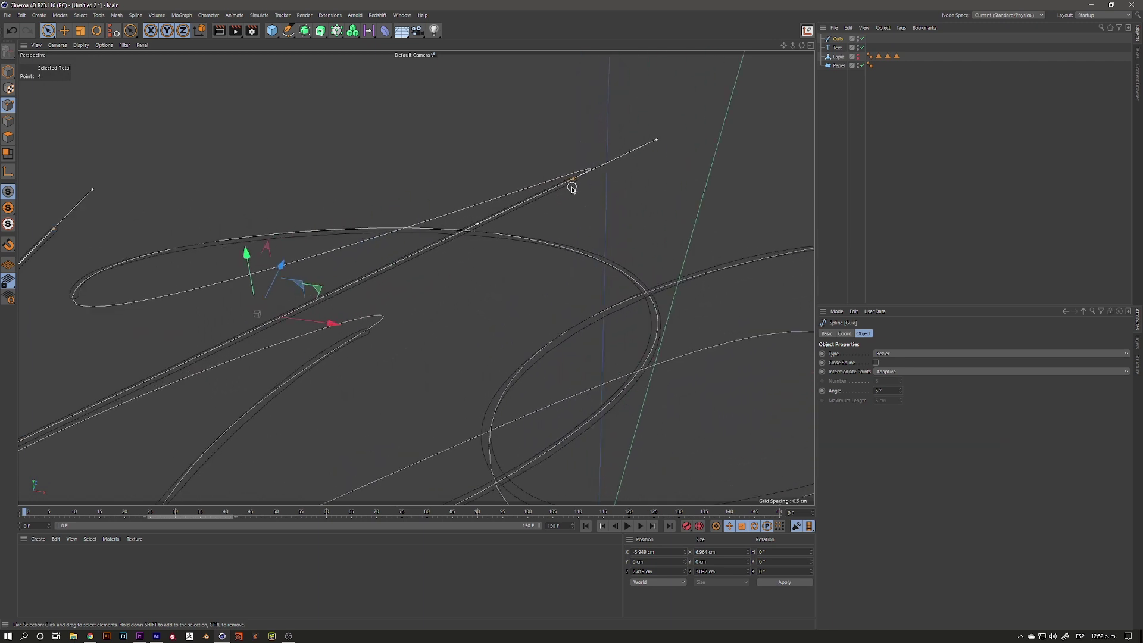
pyautogui.keyDown('alt'); pyautogui.moveTo(286, 302); pyautogui.dragTo(195, 282, button='middle'); pyautogui.keyUp('alt')
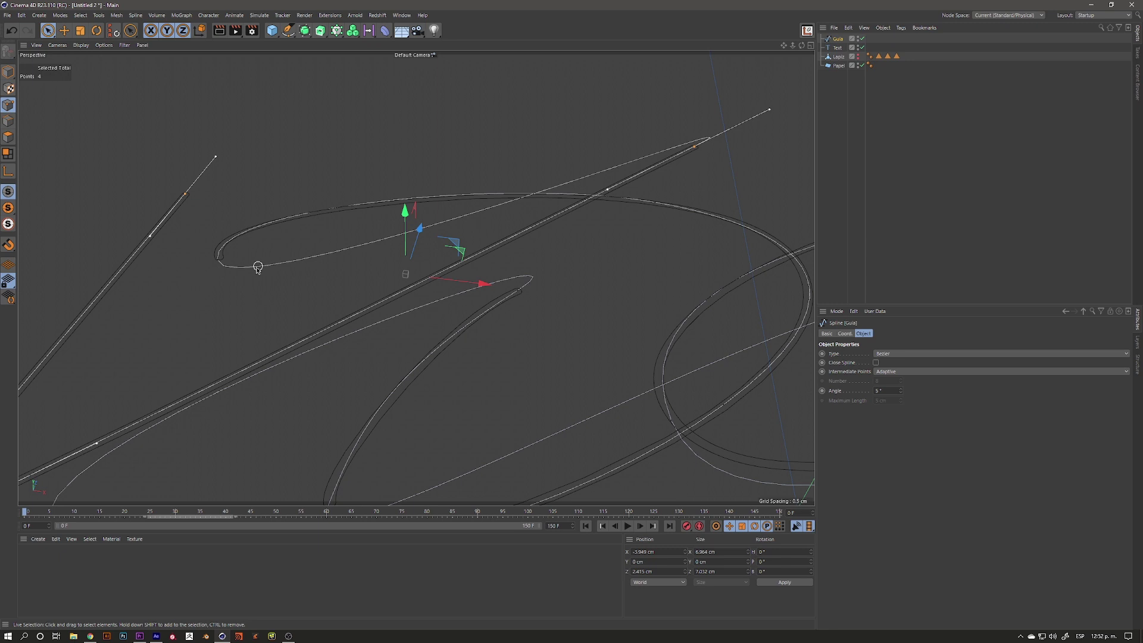
pyautogui.keyDown('alt'); pyautogui.moveTo(392, 240); pyautogui.dragTo(190, 323); pyautogui.keyUp('alt')
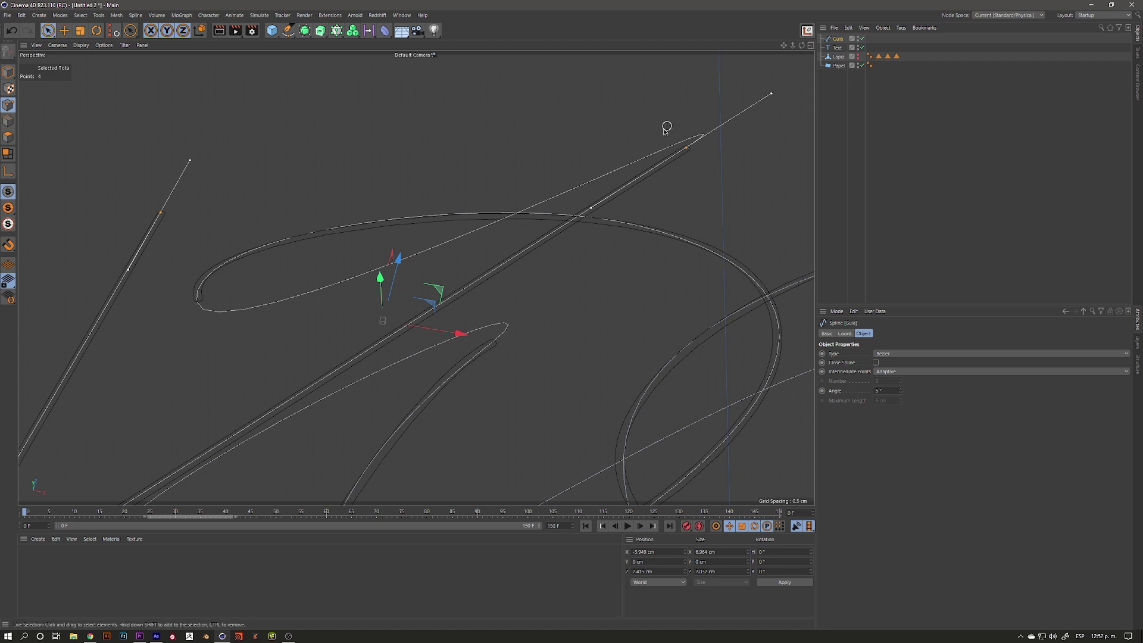
# Step: Delete the four stray points and bend the new endpoint onto the traced letter stroke
pyautogui.click(64, 30)
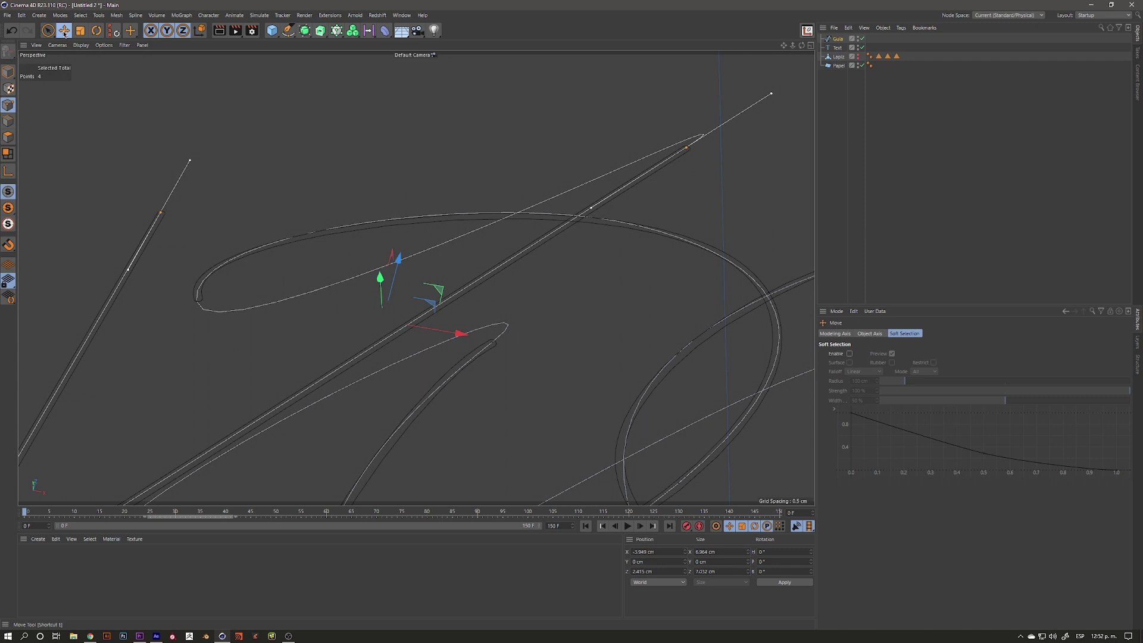
pyautogui.moveTo(552, 176)
pyautogui.keyDown('alt'); pyautogui.mouseDown()
pyautogui.moveTo(527, 226)
pyautogui.moveTo(391, 273)
pyautogui.mouseUp(); pyautogui.keyUp('alt')
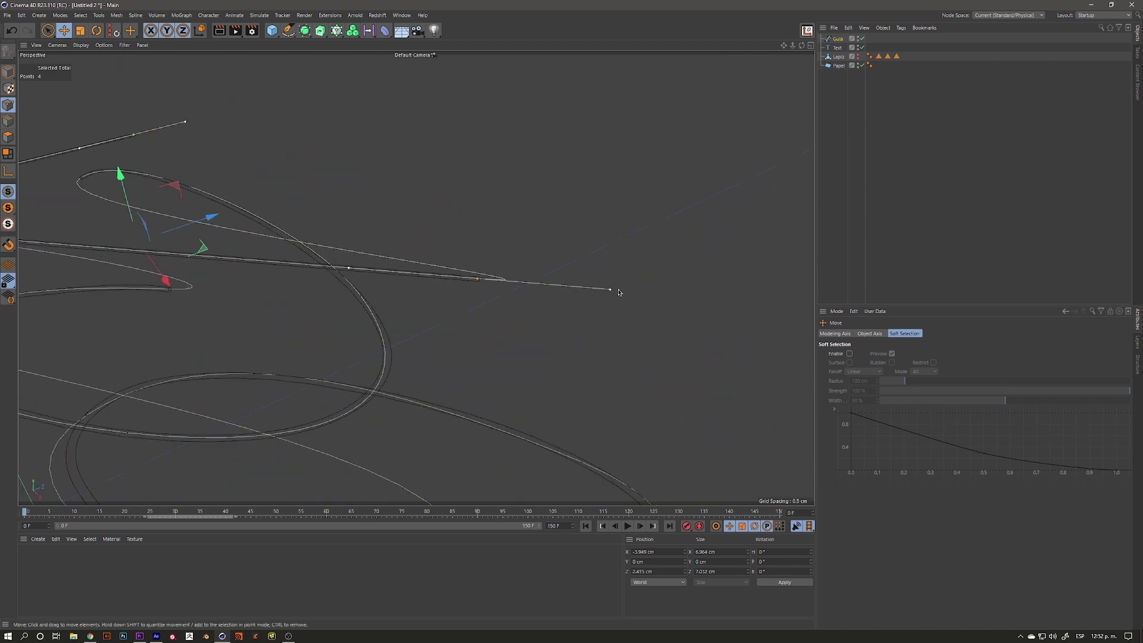
pyautogui.moveTo(612, 292); pyautogui.dragTo(628, 287)
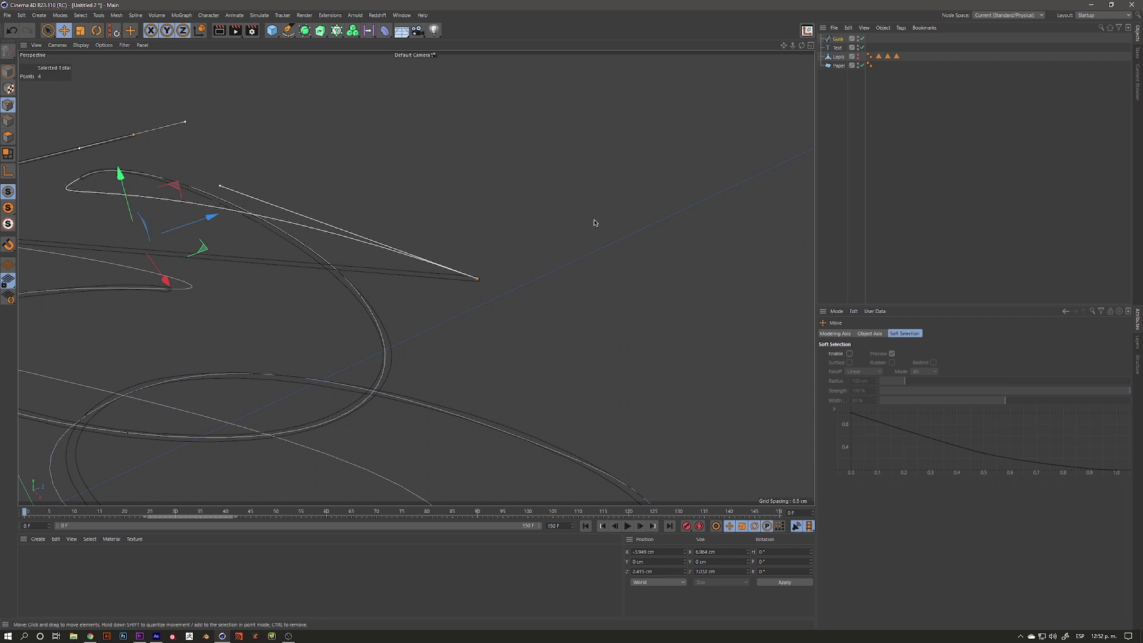
pyautogui.press('Delete')
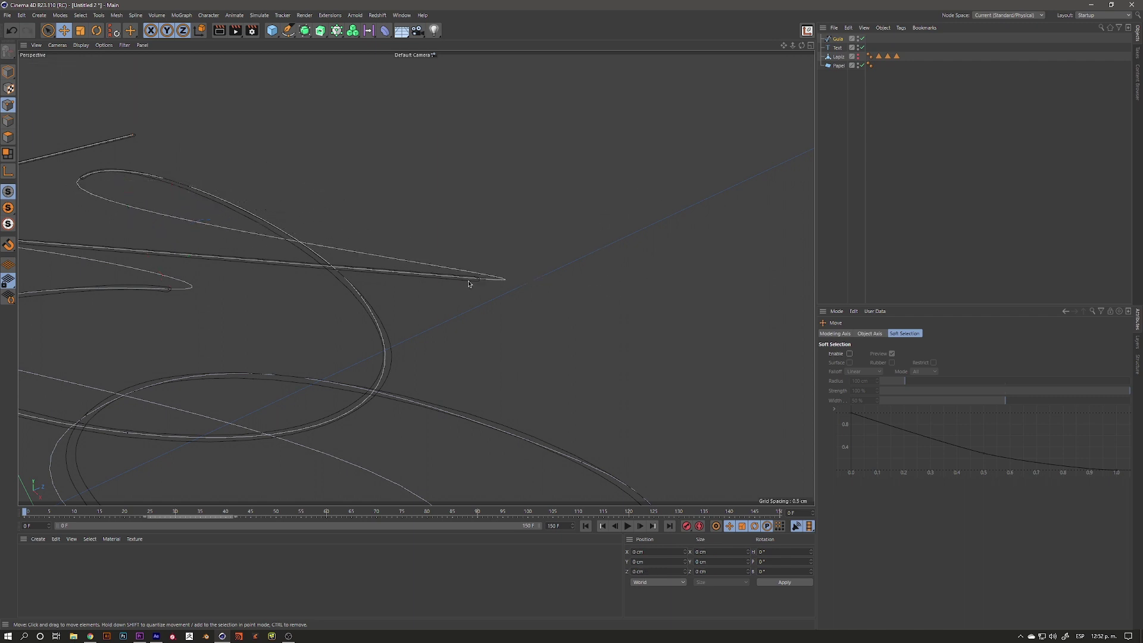
pyautogui.click(477, 280)
pyautogui.moveTo(613, 290)
pyautogui.mouseDown()
pyautogui.moveTo(448, 177)
pyautogui.moveTo(498, 159)
pyautogui.moveTo(533, 265)
pyautogui.mouseUp()
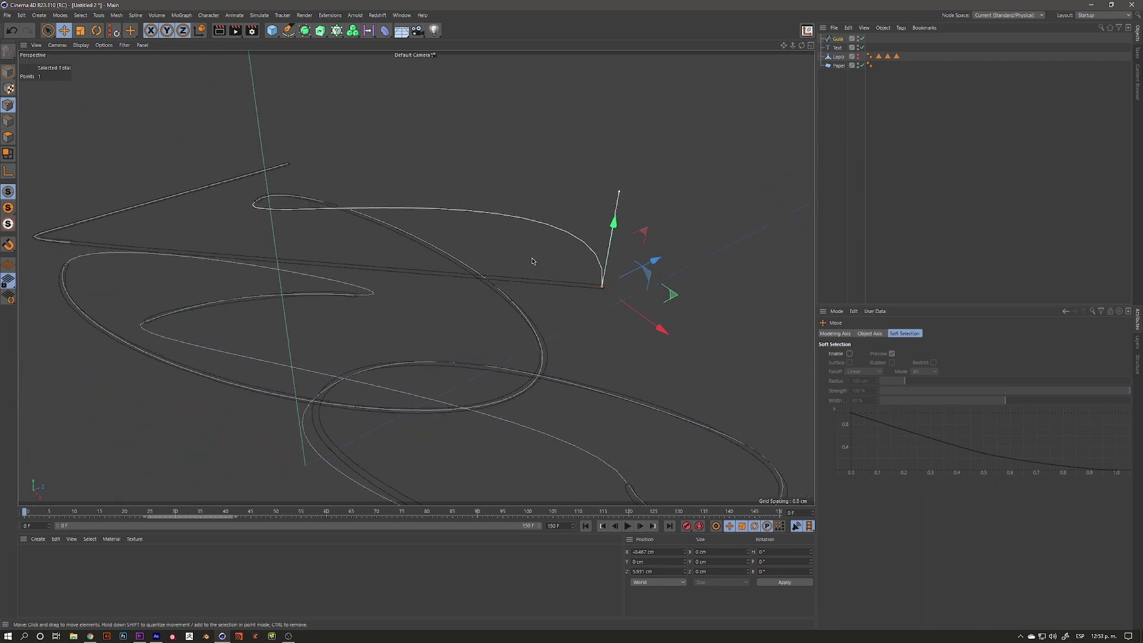
pyautogui.keyDown('alt'); pyautogui.moveTo(430, 275); pyautogui.dragTo(426, 200); pyautogui.keyUp('alt')
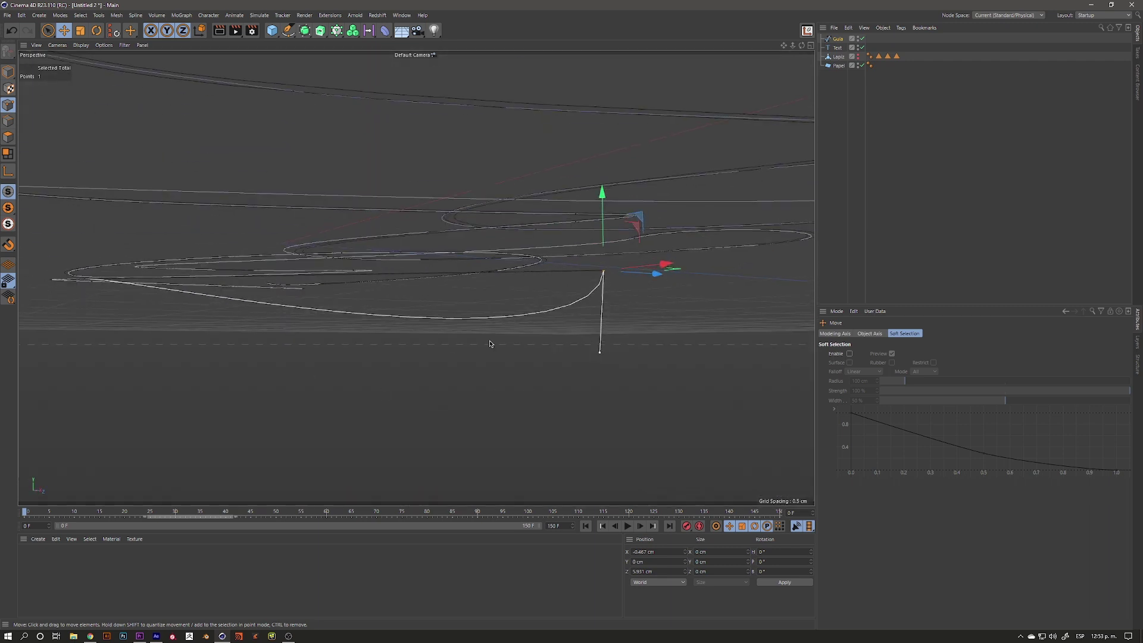
pyautogui.moveTo(435, 301)
pyautogui.keyDown('alt'); pyautogui.mouseDown()
pyautogui.moveTo(523, 288)
pyautogui.moveTo(562, 309)
pyautogui.moveTo(413, 276)
pyautogui.moveTo(497, 268)
pyautogui.moveTo(532, 248)
pyautogui.mouseUp(); pyautogui.keyUp('alt')
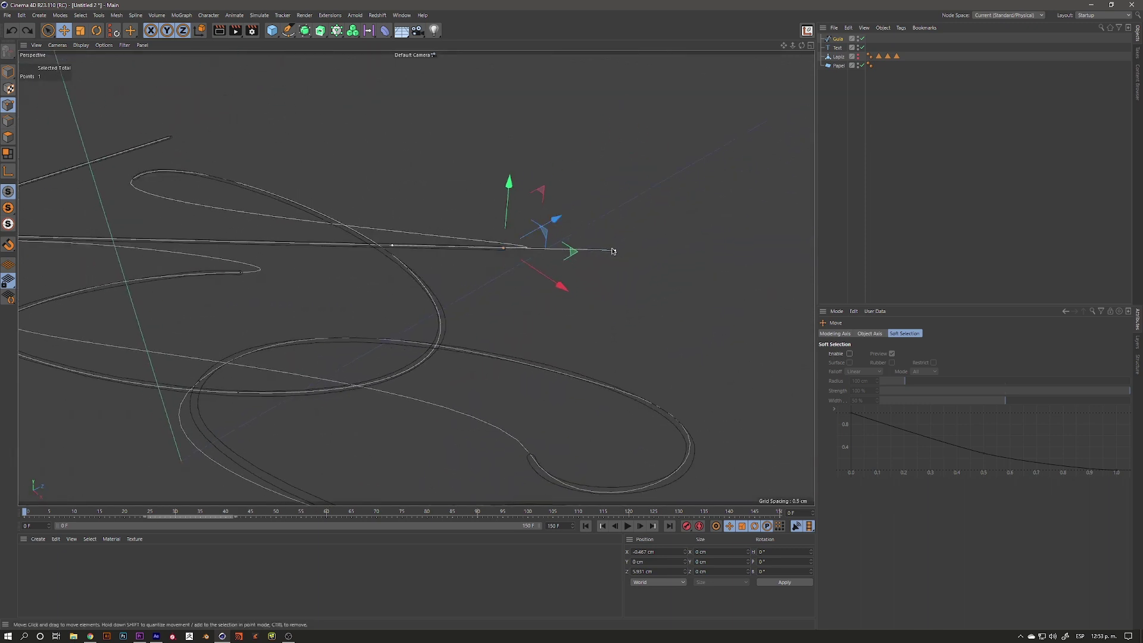
pyautogui.moveTo(617, 254)
pyautogui.mouseDown()
pyautogui.moveTo(498, 148)
pyautogui.moveTo(510, 174)
pyautogui.moveTo(475, 149)
pyautogui.moveTo(520, 147)
pyautogui.moveTo(509, 152)
pyautogui.moveTo(559, 218)
pyautogui.moveTo(276, 194)
pyautogui.moveTo(434, 178)
pyautogui.moveTo(251, 209)
pyautogui.mouseUp()
# Step: Stretch the tangent of the loop's bottom point to widen the loop
pyautogui.click(256, 203)
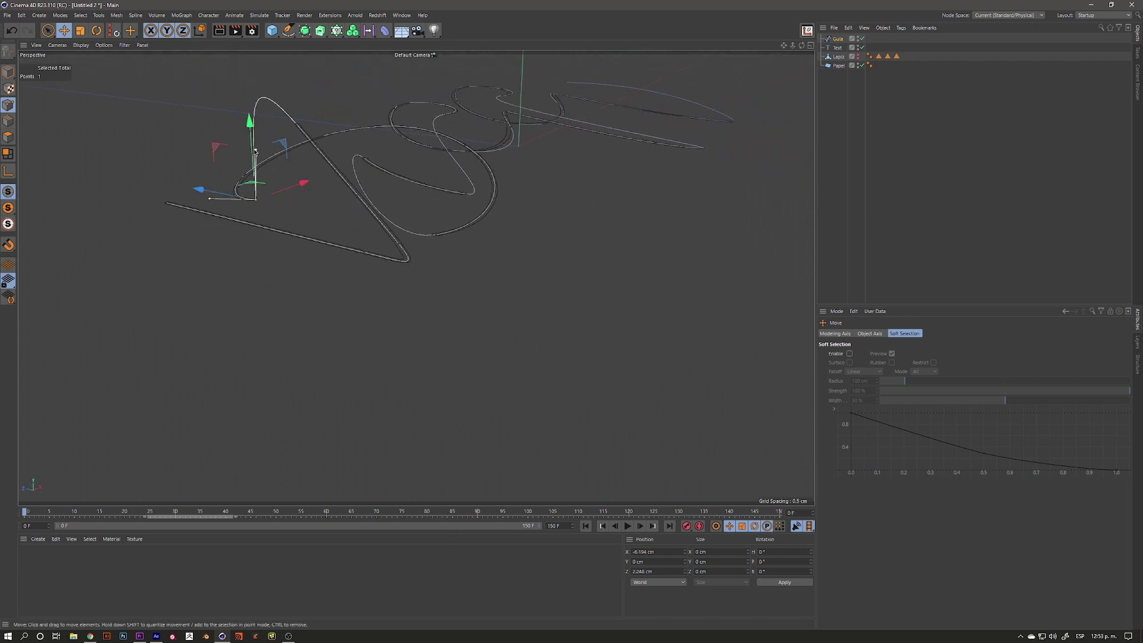
pyautogui.moveTo(252, 182)
pyautogui.keyDown('alt'); pyautogui.mouseDown()
pyautogui.moveTo(293, 214)
pyautogui.moveTo(281, 299)
pyautogui.mouseUp(); pyautogui.keyUp('alt')
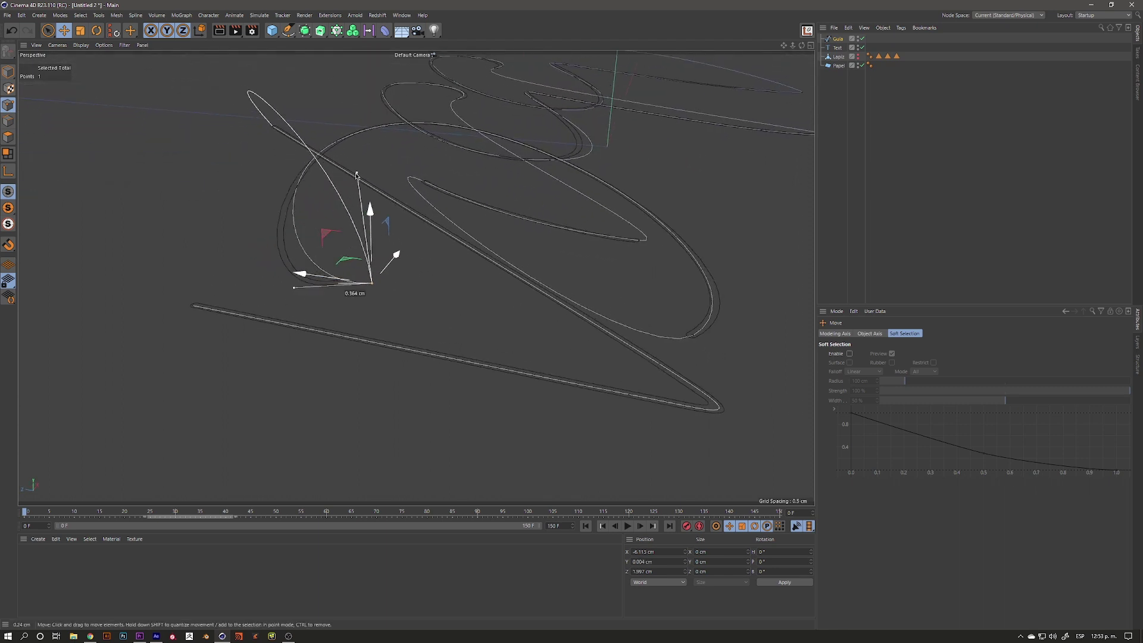
pyautogui.moveTo(323, 174); pyautogui.dragTo(379, 172)
pyautogui.hotkey('ctrl', 'z')
pyautogui.hotkey('ctrl', 'z')
pyautogui.moveTo(324, 174); pyautogui.dragTo(359, 172)
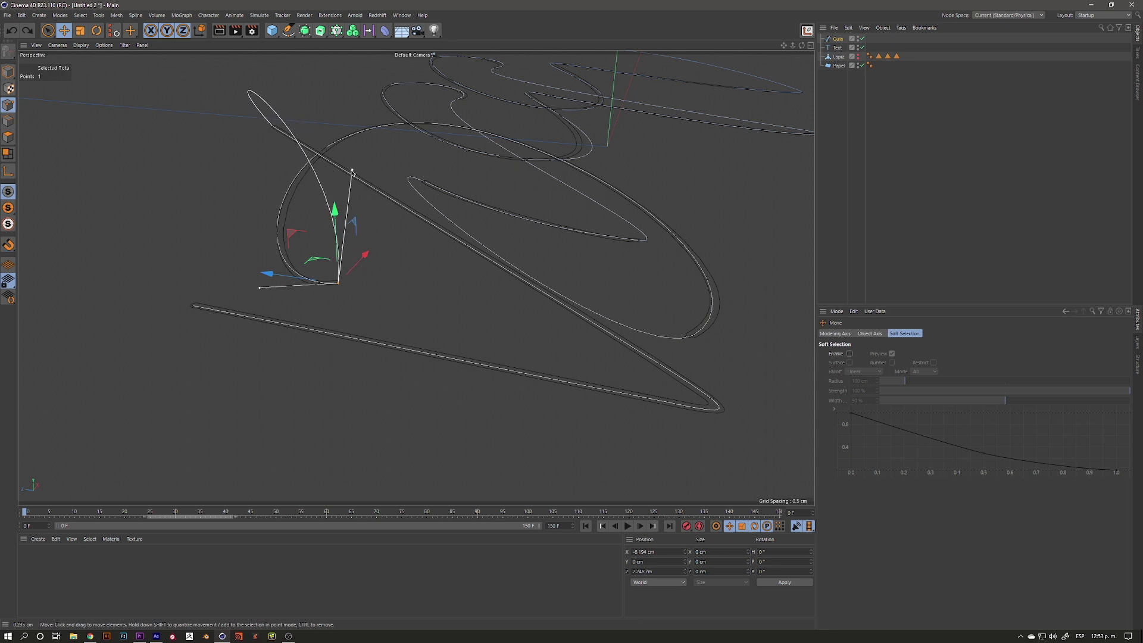
pyautogui.keyDown('alt'); pyautogui.moveTo(412, 259); pyautogui.dragTo(248, 324); pyautogui.keyUp('alt')
pyautogui.keyDown('alt'); pyautogui.moveTo(330, 285); pyautogui.dragTo(341, 206); pyautogui.keyUp('alt')
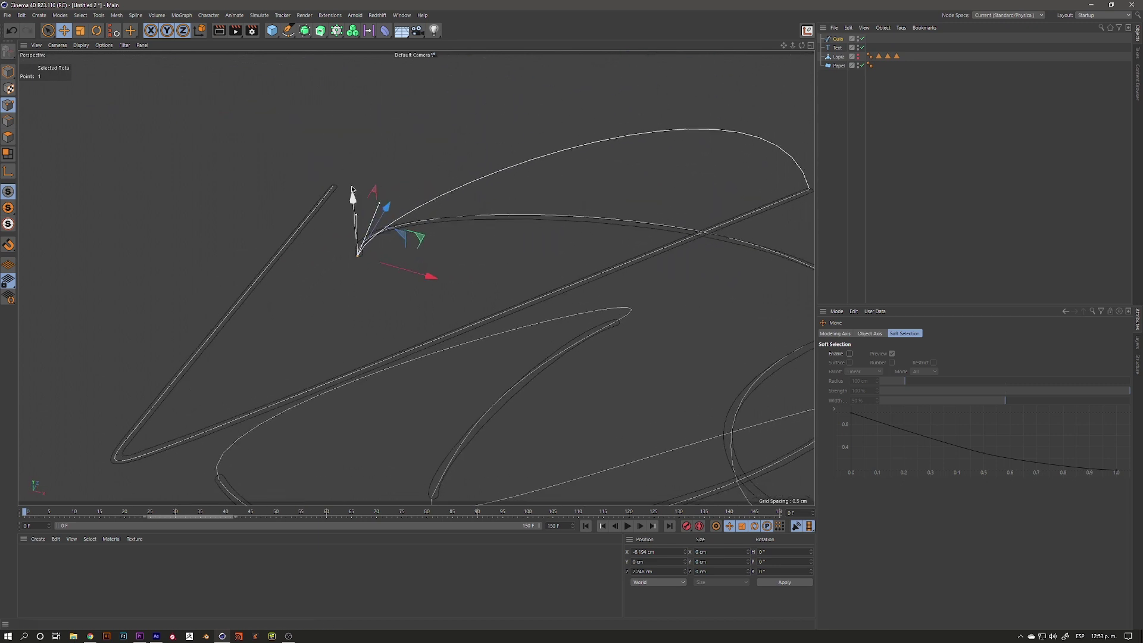
pyautogui.keyDown('alt'); pyautogui.moveTo(610, 234); pyautogui.dragTo(669, 223); pyautogui.keyUp('alt')
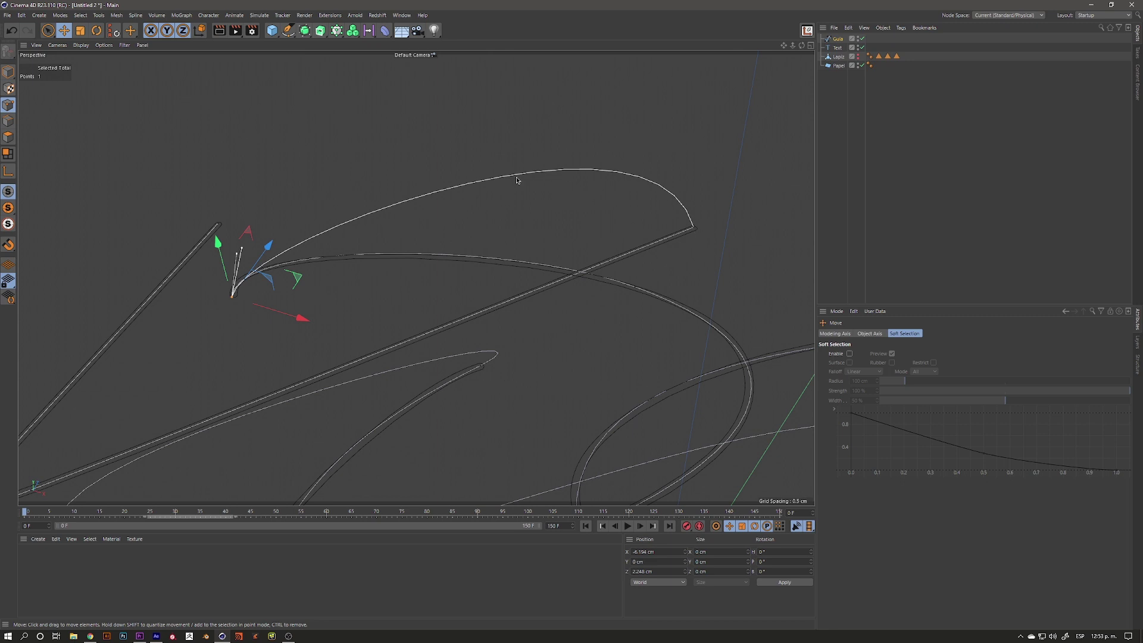
pyautogui.moveTo(341, 244)
pyautogui.keyDown('alt'); pyautogui.mouseDown()
pyautogui.moveTo(416, 273)
pyautogui.moveTo(434, 294)
pyautogui.moveTo(416, 273)
pyautogui.moveTo(294, 391)
pyautogui.moveTo(255, 401)
pyautogui.moveTo(263, 384)
pyautogui.mouseUp(); pyautogui.keyUp('alt')
# Step: Redirect the curve-end point's and next point's tangents to match the letters
pyautogui.click(283, 384)
pyautogui.moveTo(165, 404); pyautogui.dragTo(179, 256)
pyautogui.keyDown('alt'); pyautogui.moveTo(292, 311); pyautogui.dragTo(166, 357); pyautogui.keyUp('alt')
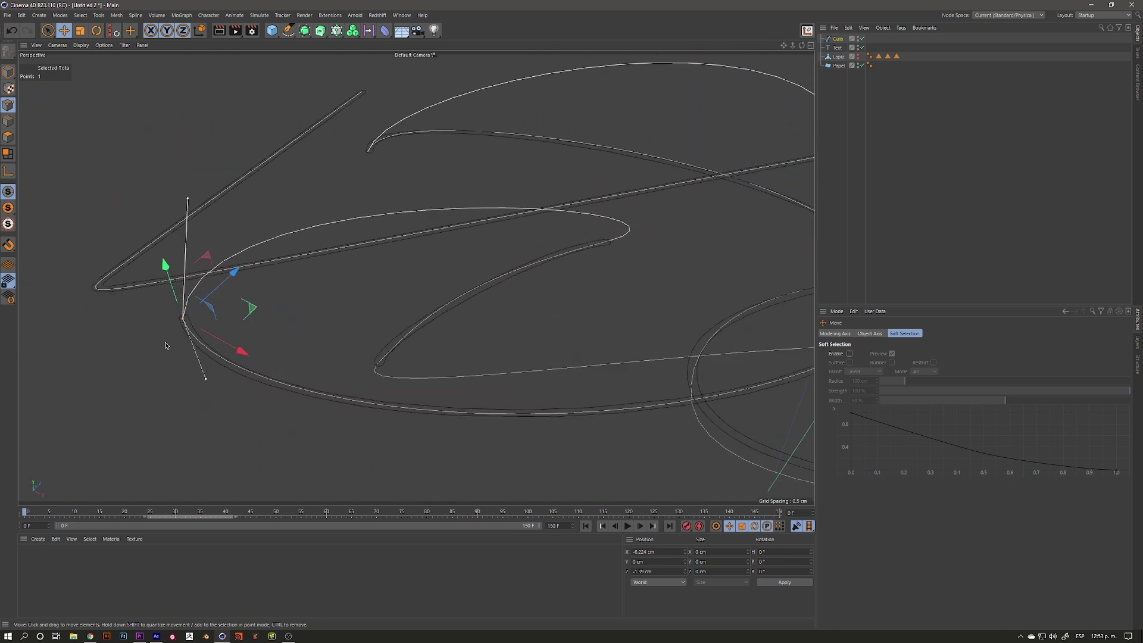
pyautogui.click(604, 243)
pyautogui.moveTo(703, 216)
pyautogui.mouseDown()
pyautogui.moveTo(605, 138)
pyautogui.moveTo(392, 245)
pyautogui.moveTo(392, 235)
pyautogui.mouseUp()
pyautogui.moveTo(156, 174); pyautogui.dragTo(233, 125)
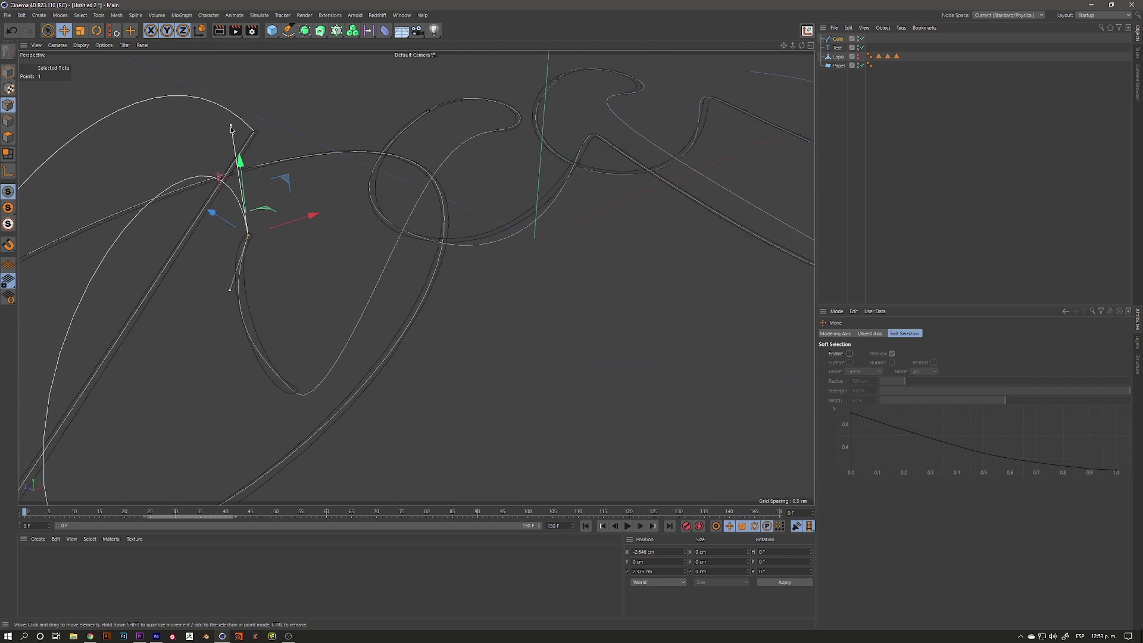
pyautogui.moveTo(497, 136)
pyautogui.keyDown('alt'); pyautogui.mouseDown()
pyautogui.moveTo(480, 173)
pyautogui.moveTo(405, 249)
pyautogui.moveTo(416, 275)
pyautogui.moveTo(357, 285)
pyautogui.mouseUp(); pyautogui.keyUp('alt')
pyautogui.moveTo(318, 320)
pyautogui.keyDown('alt'); pyautogui.mouseDown()
pyautogui.moveTo(304, 321)
pyautogui.moveTo(371, 341)
pyautogui.moveTo(357, 268)
pyautogui.moveTo(493, 214)
pyautogui.moveTo(501, 244)
pyautogui.moveTo(547, 243)
pyautogui.mouseUp(); pyautogui.keyUp('alt')
pyautogui.scroll(5, 355, 242)
pyautogui.click(554, 209)
pyautogui.hotkey('alt', 'shift')
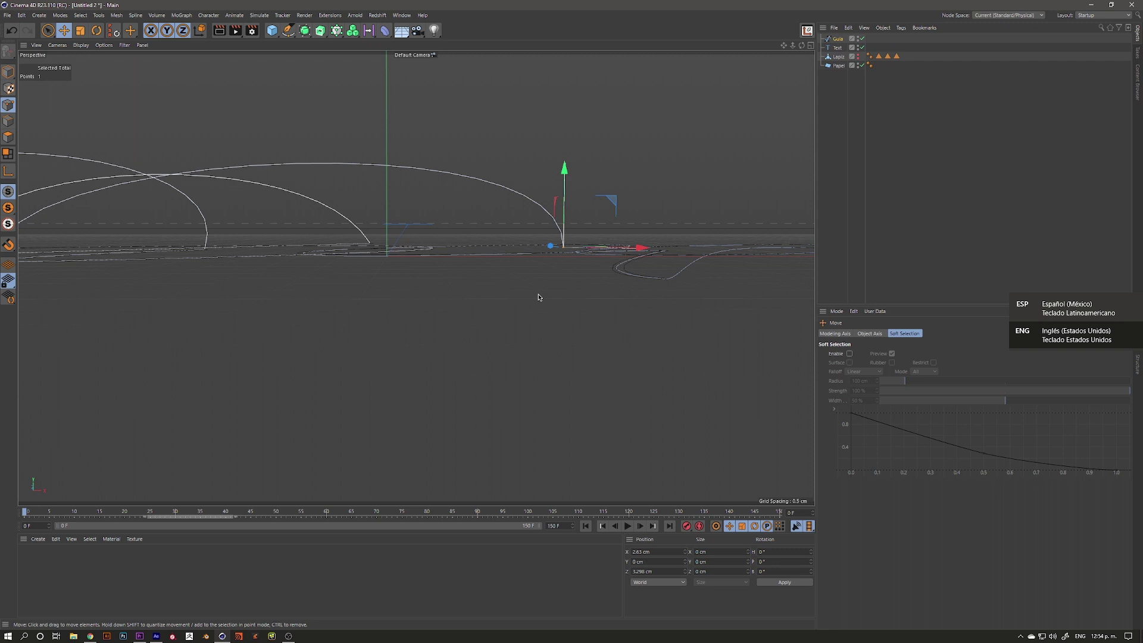
# Step: Select the remaining Guia endpoints and bend the top endpoint's tangent to fit the curve
pyautogui.moveTo(560, 267)
pyautogui.keyDown('alt'); pyautogui.mouseDown()
pyautogui.moveTo(426, 328)
pyautogui.moveTo(440, 311)
pyautogui.moveTo(407, 262)
pyautogui.mouseUp(); pyautogui.keyUp('alt')
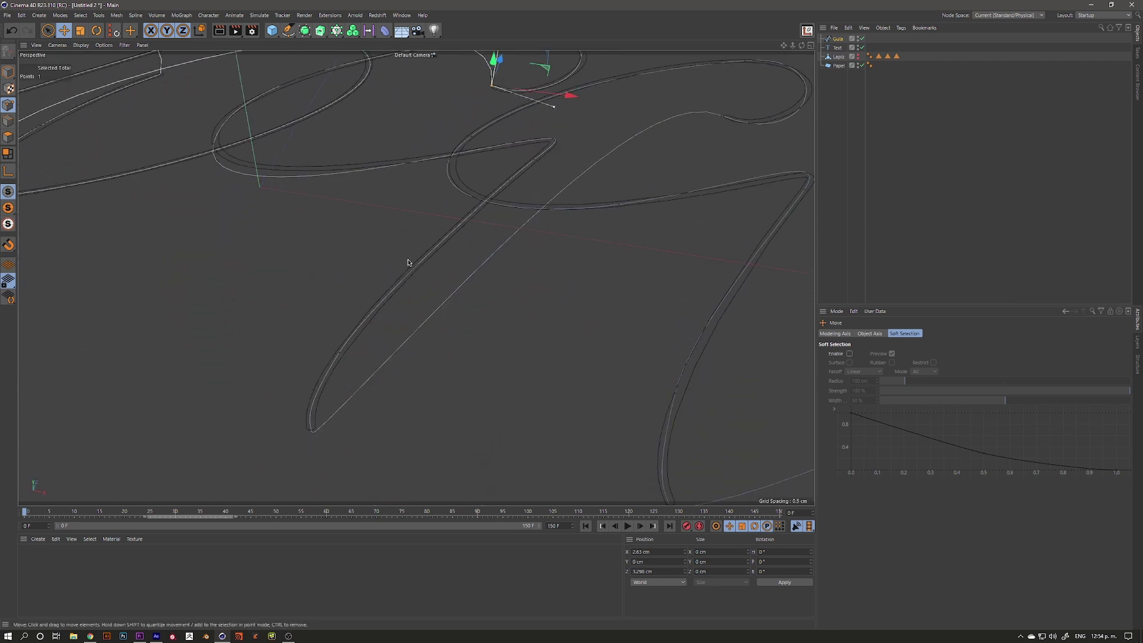
pyautogui.click(311, 431)
pyautogui.moveTo(314, 438)
pyautogui.keyDown('alt'); pyautogui.mouseDown()
pyautogui.moveTo(346, 393)
pyautogui.moveTo(288, 287)
pyautogui.mouseUp(); pyautogui.keyUp('alt')
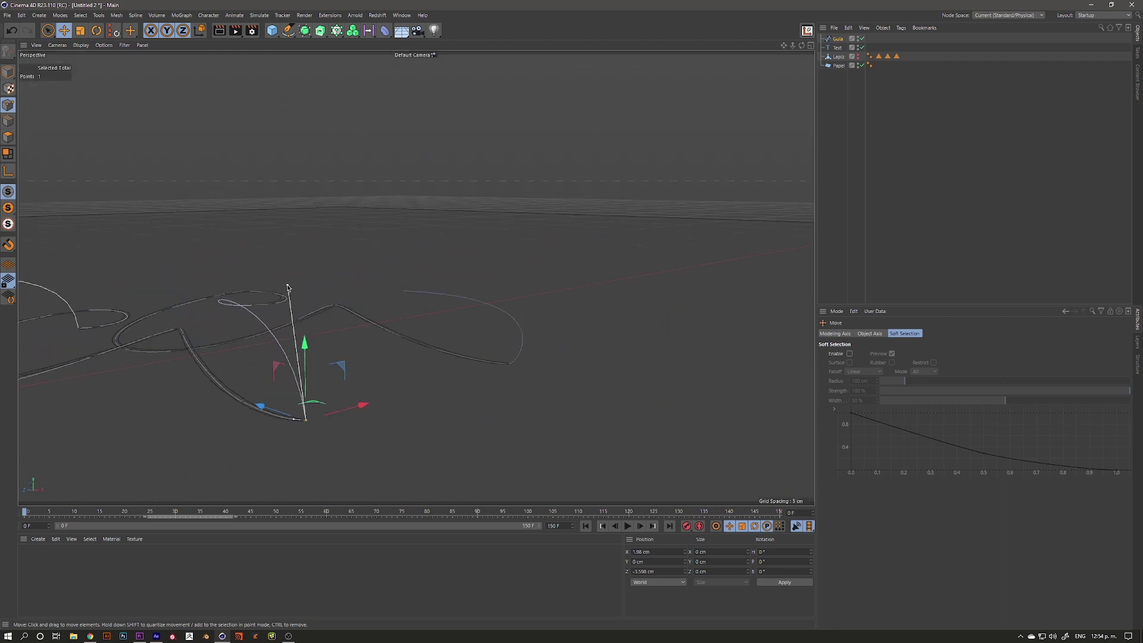
pyautogui.keyDown('alt'); pyautogui.moveTo(307, 351); pyautogui.dragTo(306, 345); pyautogui.keyUp('alt')
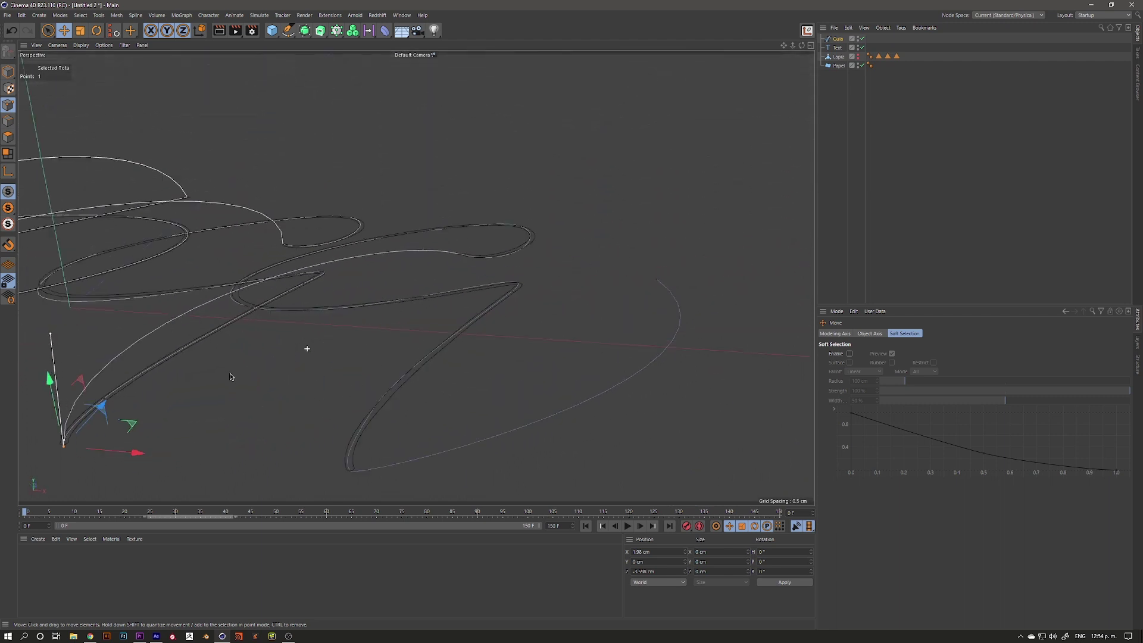
pyautogui.click(490, 256)
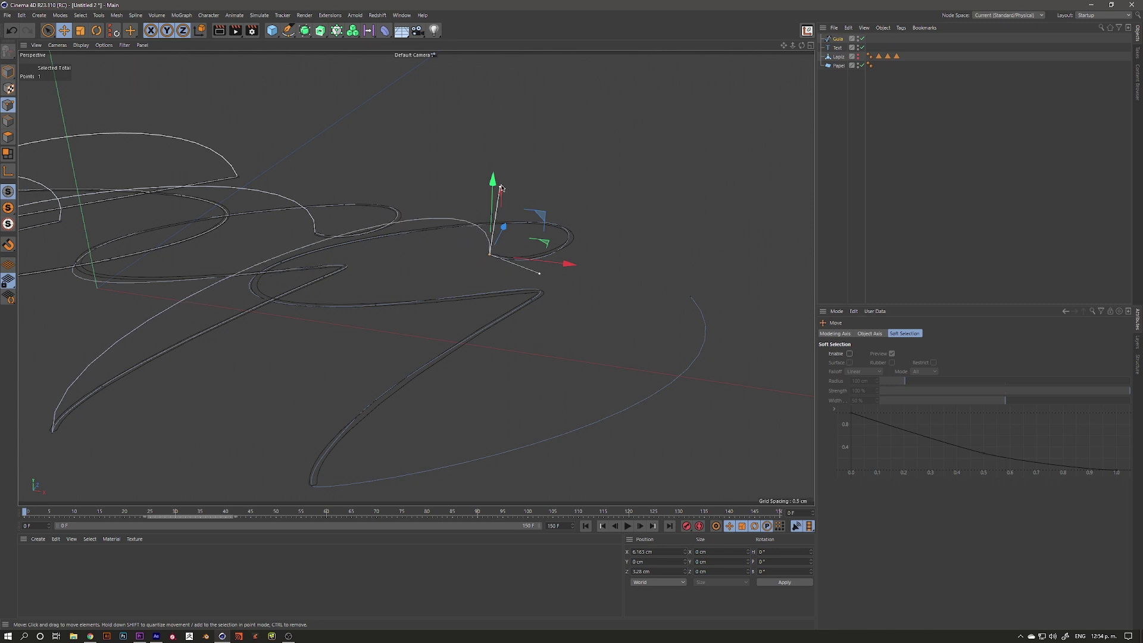
pyautogui.moveTo(445, 240)
pyautogui.keyDown('alt'); pyautogui.mouseDown()
pyautogui.moveTo(455, 254)
pyautogui.moveTo(351, 253)
pyautogui.moveTo(429, 301)
pyautogui.moveTo(465, 306)
pyautogui.moveTo(356, 365)
pyautogui.mouseUp(); pyautogui.keyUp('alt')
pyautogui.click(294, 383)
pyautogui.moveTo(266, 398)
pyautogui.keyDown('alt'); pyautogui.mouseDown()
pyautogui.moveTo(307, 373)
pyautogui.moveTo(249, 264)
pyautogui.mouseUp(); pyautogui.keyUp('alt')
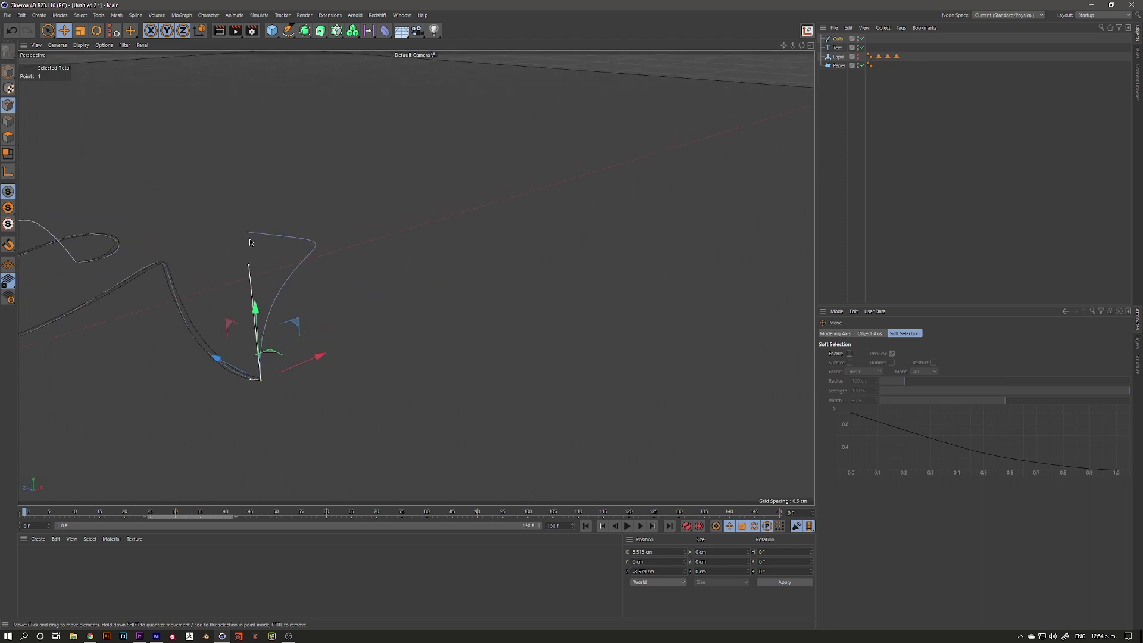
pyautogui.click(246, 232)
pyautogui.moveTo(357, 245); pyautogui.dragTo(235, 195)
# Step: Zoom out to the whole signature, then select and frame the Text object
pyautogui.moveTo(271, 265)
pyautogui.keyDown('alt'); pyautogui.mouseDown()
pyautogui.moveTo(238, 244)
pyautogui.moveTo(251, 210)
pyautogui.moveTo(408, 265)
pyautogui.mouseUp(); pyautogui.keyUp('alt')
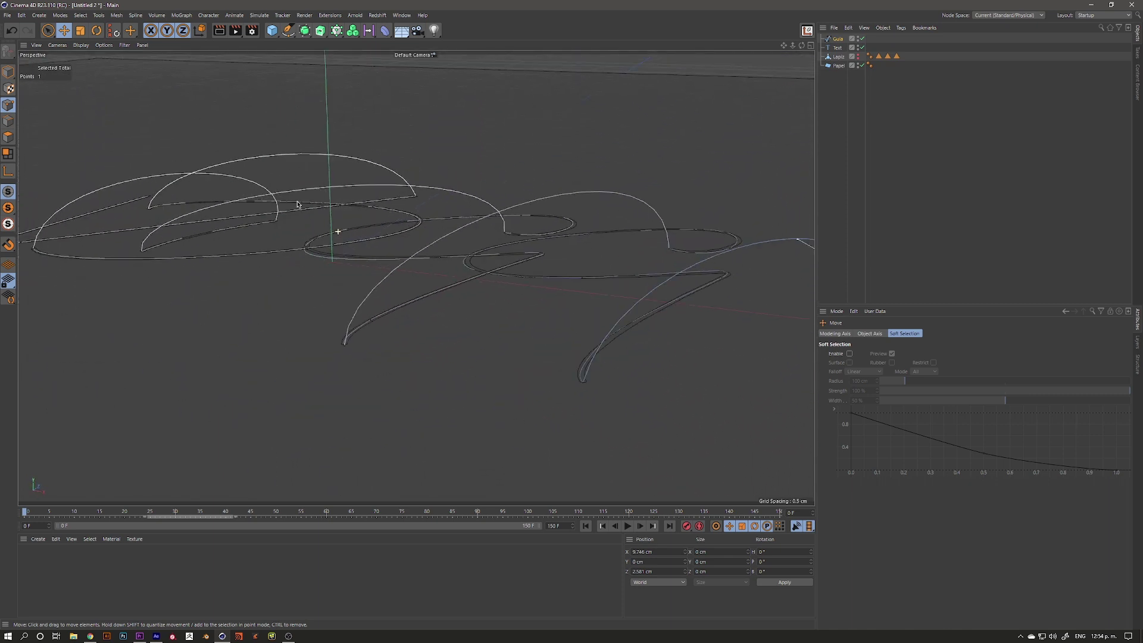
pyautogui.keyDown('alt'); pyautogui.moveTo(408, 264); pyautogui.dragTo(33, 67); pyautogui.keyUp('alt')
pyautogui.click(903, 48)
pyautogui.press('o')
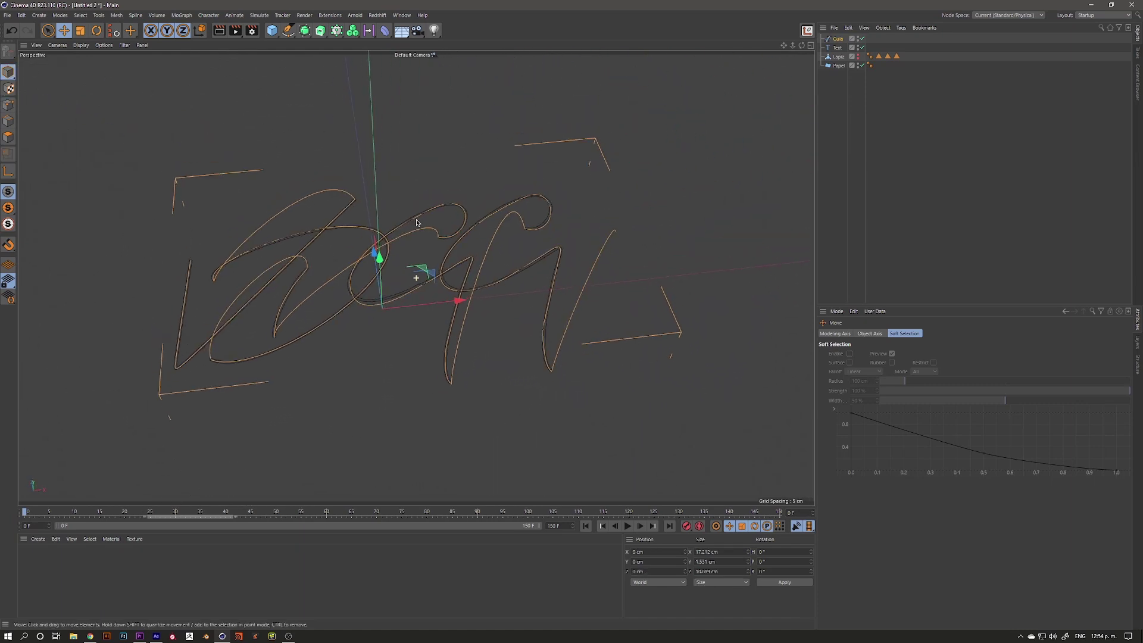
# Step: Make the Lapiz pencil visible and delete the Text object
pyautogui.click(858, 55)
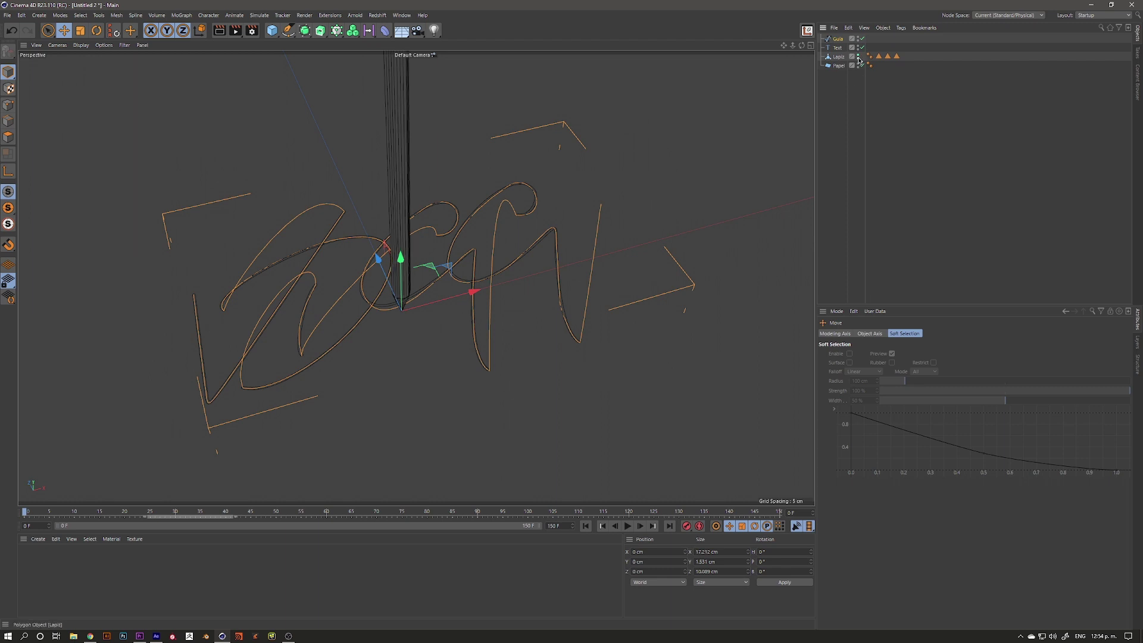
pyautogui.moveTo(334, 286)
pyautogui.keyDown('alt'); pyautogui.mouseDown()
pyautogui.moveTo(302, 311)
pyautogui.moveTo(332, 322)
pyautogui.mouseUp(); pyautogui.keyUp('alt')
pyautogui.click(837, 48)
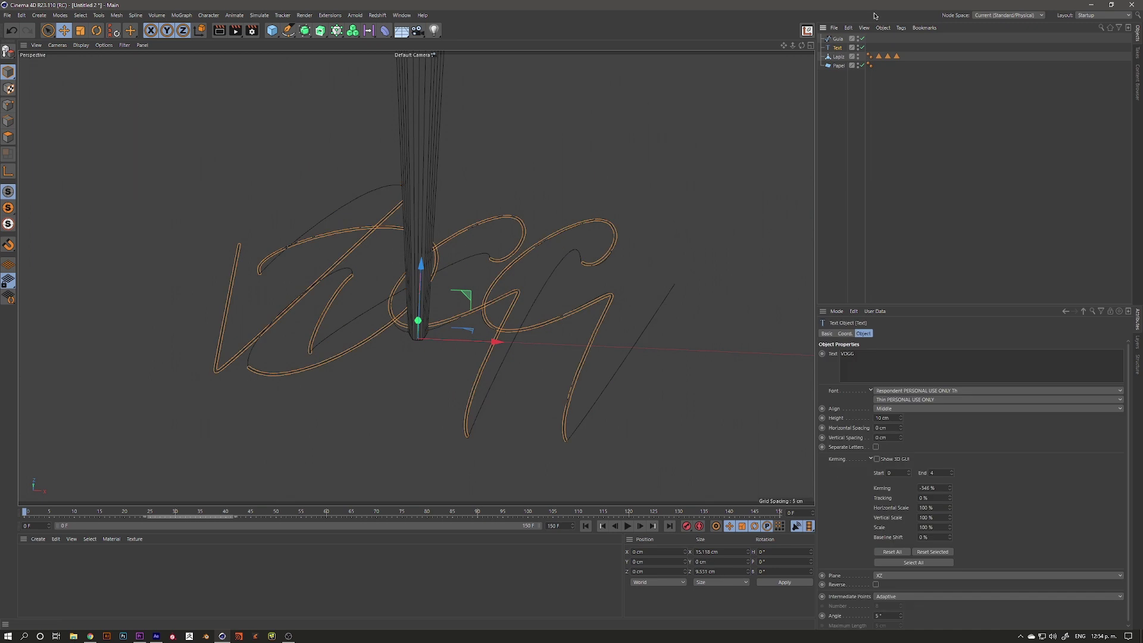
pyautogui.press('Delete')
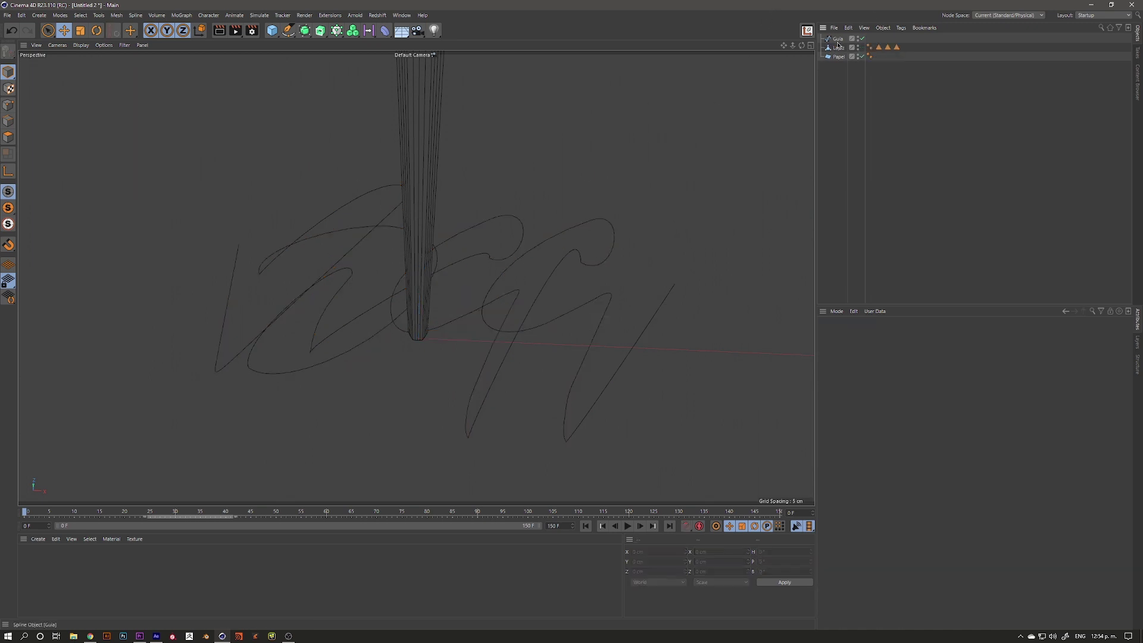
# Step: Add an Align to Spline animation tag to Lapiz
pyautogui.click(840, 48)
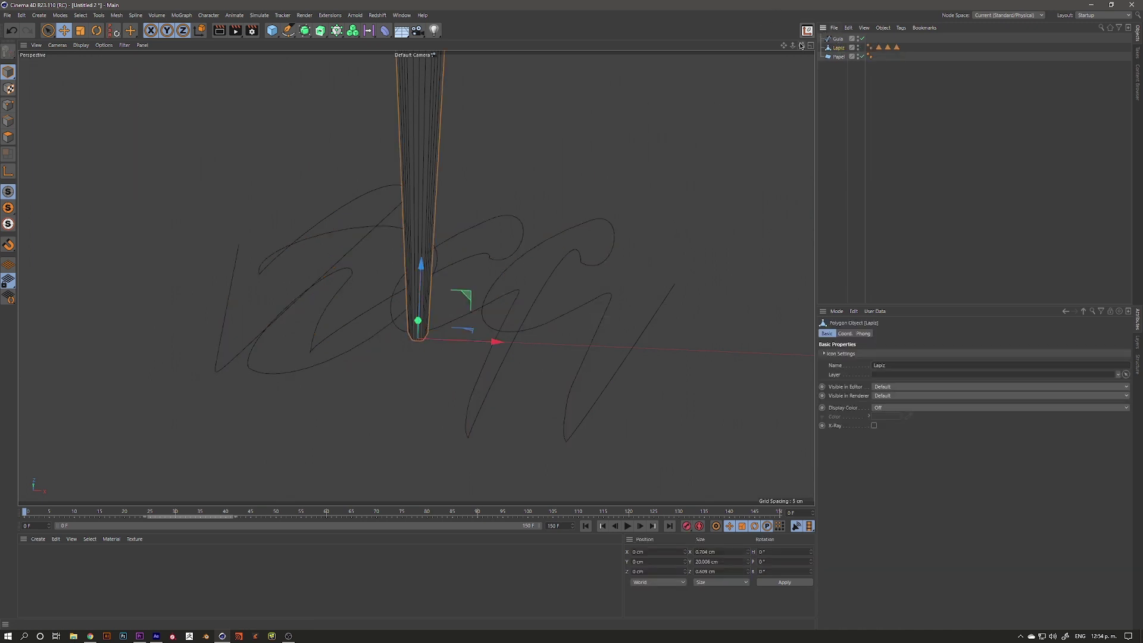
pyautogui.rightClick(835, 51)
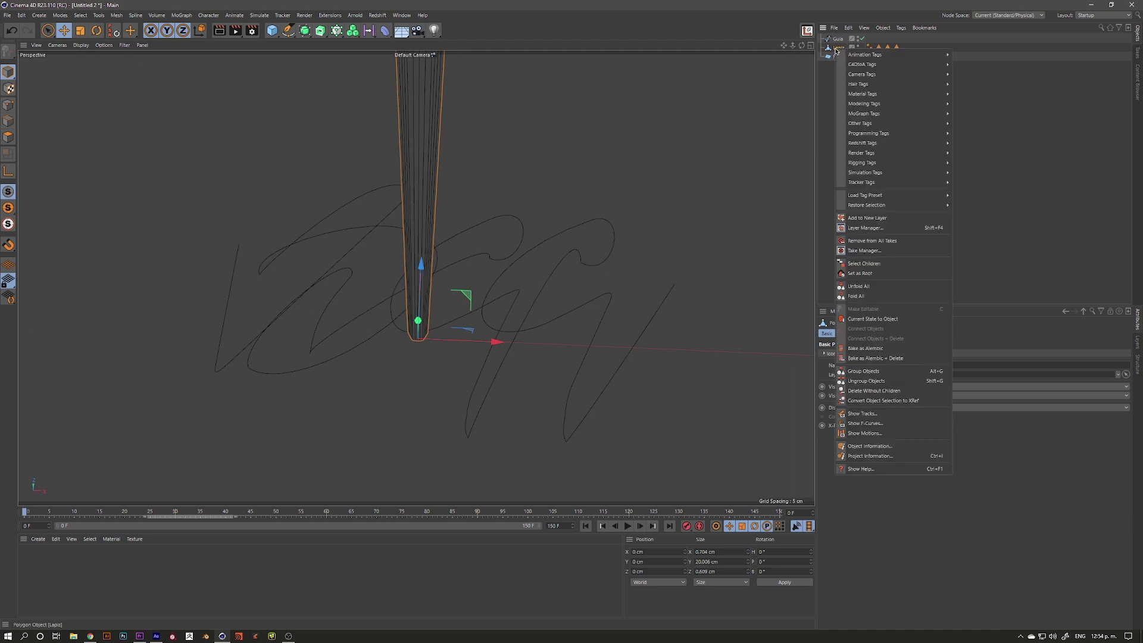
pyautogui.moveTo(865, 55)
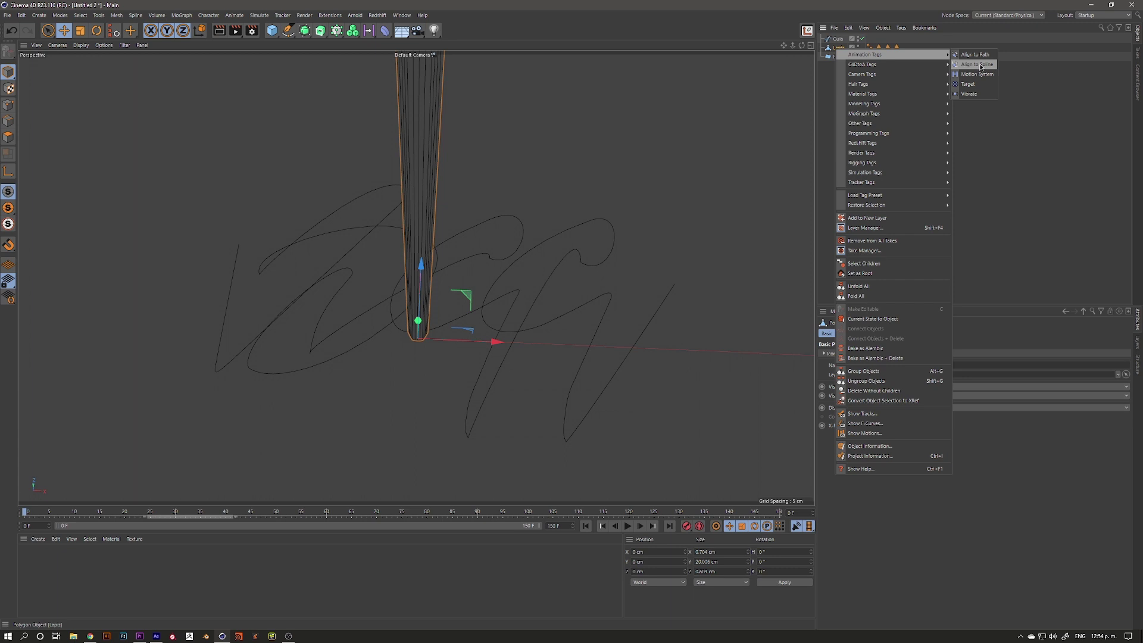
pyautogui.click(979, 64)
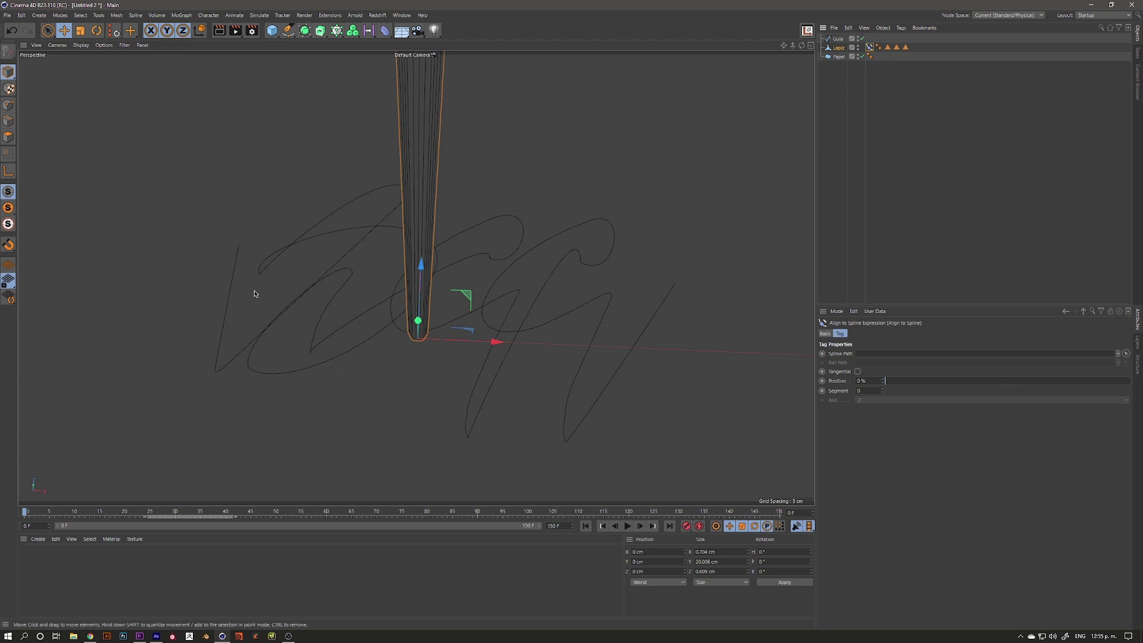
# Step: Link Guia as the Align to Spline path and adjust the pencil's position along it
pyautogui.keyDown('alt'); pyautogui.moveTo(404, 284); pyautogui.dragTo(455, 245); pyautogui.keyUp('alt')
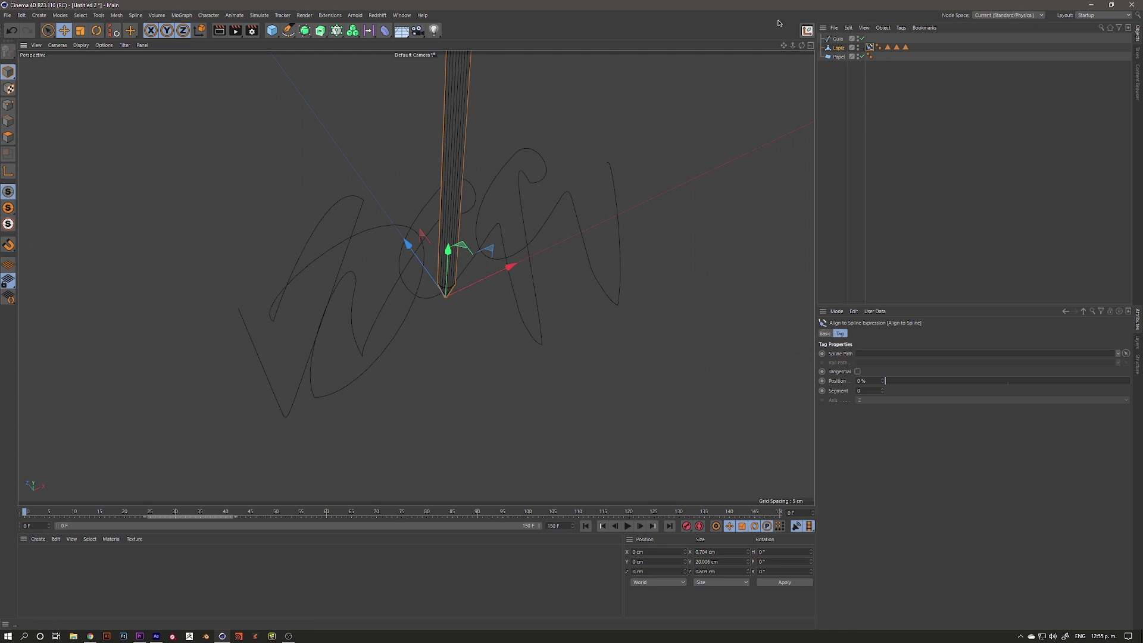
pyautogui.moveTo(836, 43); pyautogui.dragTo(871, 51)
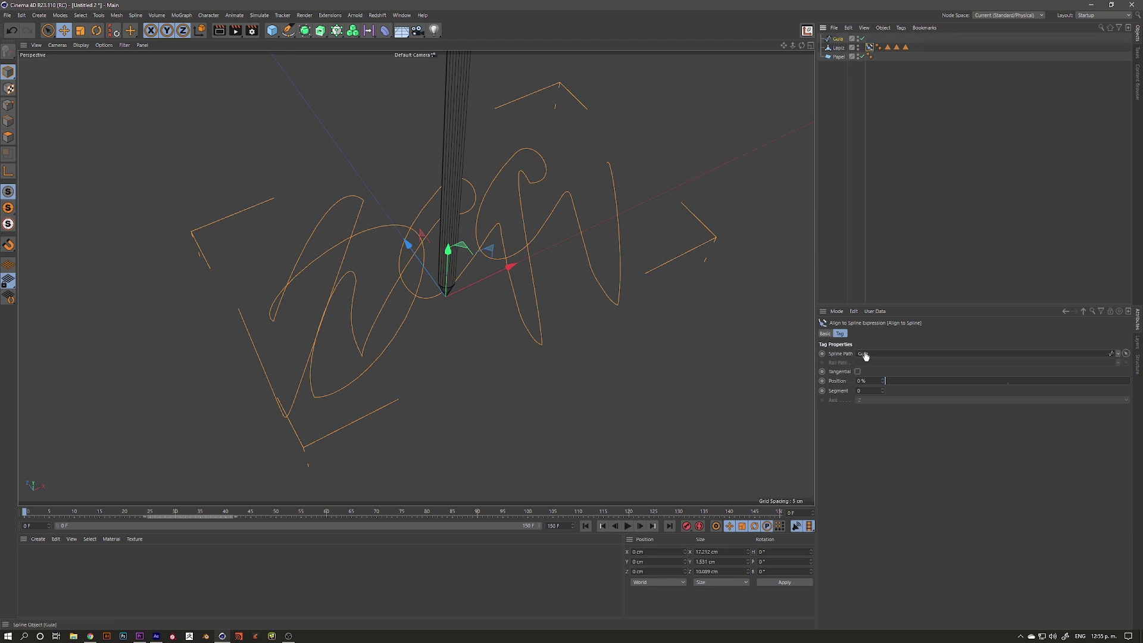
pyautogui.moveTo(523, 390)
pyautogui.keyDown('alt'); pyautogui.mouseDown()
pyautogui.moveTo(524, 285)
pyautogui.moveTo(419, 298)
pyautogui.mouseUp(); pyautogui.keyUp('alt')
pyautogui.moveTo(362, 346)
pyautogui.keyDown('alt'); pyautogui.mouseDown()
pyautogui.moveTo(413, 275)
pyautogui.moveTo(374, 305)
pyautogui.moveTo(385, 318)
pyautogui.mouseUp(); pyautogui.keyUp('alt')
pyautogui.moveTo(899, 381)
pyautogui.mouseDown()
pyautogui.moveTo(1084, 375)
pyautogui.moveTo(861, 376)
pyautogui.moveTo(1072, 376)
pyautogui.moveTo(891, 380)
pyautogui.mouseUp()
# Step: Set the animation's maximum frame to 150
pyautogui.click(565, 526)
pyautogui.write('9')
pyautogui.press('Return')
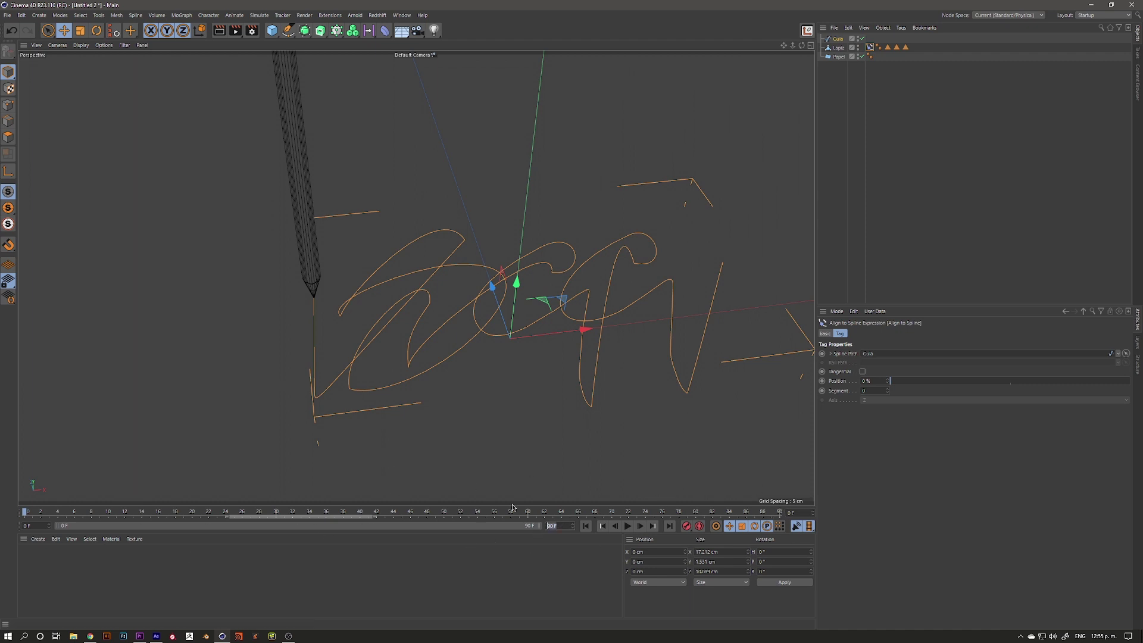
pyautogui.write('0')
pyautogui.press('Return')
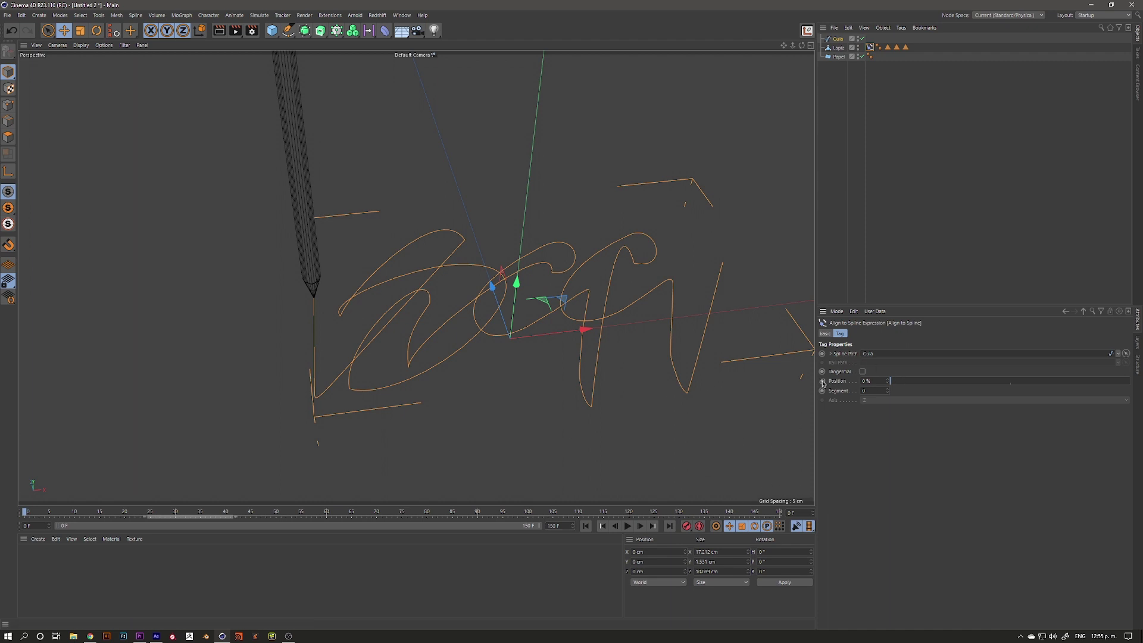
# Step: At frame 90, keyframe the Align to Spline Position at 100%, then play back from the start
pyautogui.moveTo(64, 511); pyautogui.dragTo(452, 523)
pyautogui.moveTo(903, 382); pyautogui.dragTo(1052, 378)
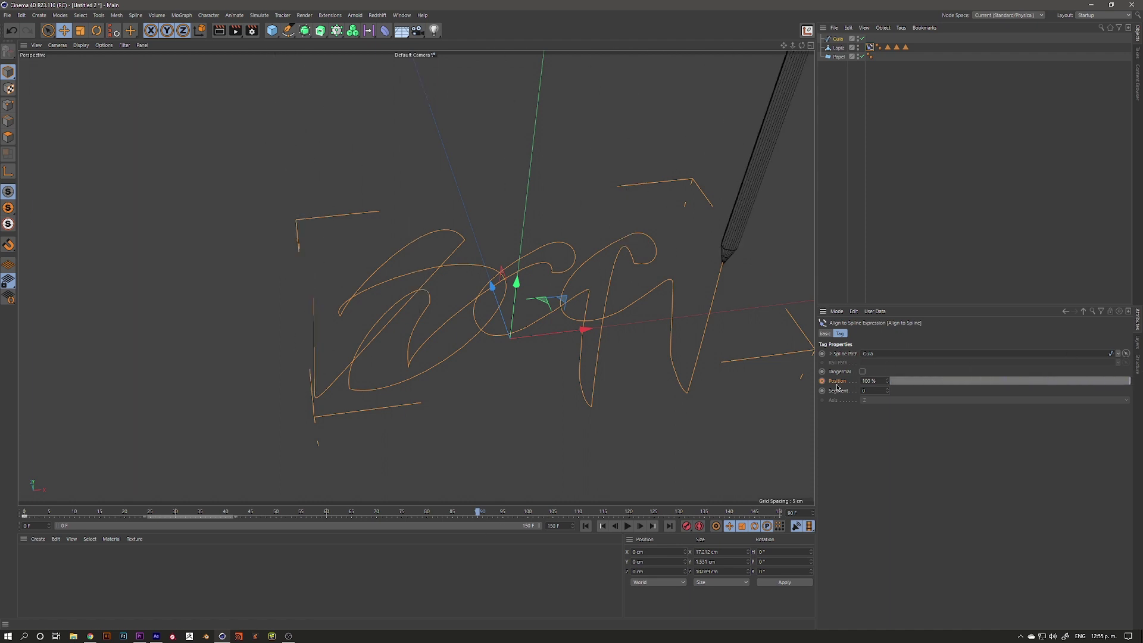
pyautogui.click(823, 381)
pyautogui.click(584, 527)
pyautogui.click(628, 526)
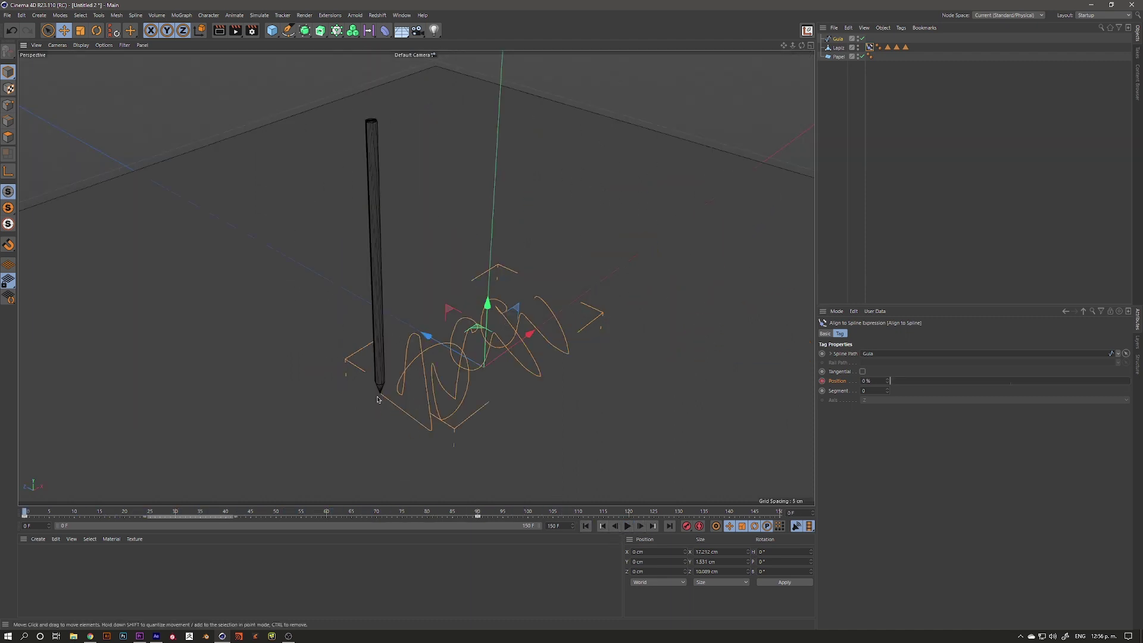
pyautogui.keyDown('alt'); pyautogui.moveTo(413, 344); pyautogui.dragTo(403, 299); pyautogui.keyUp('alt')
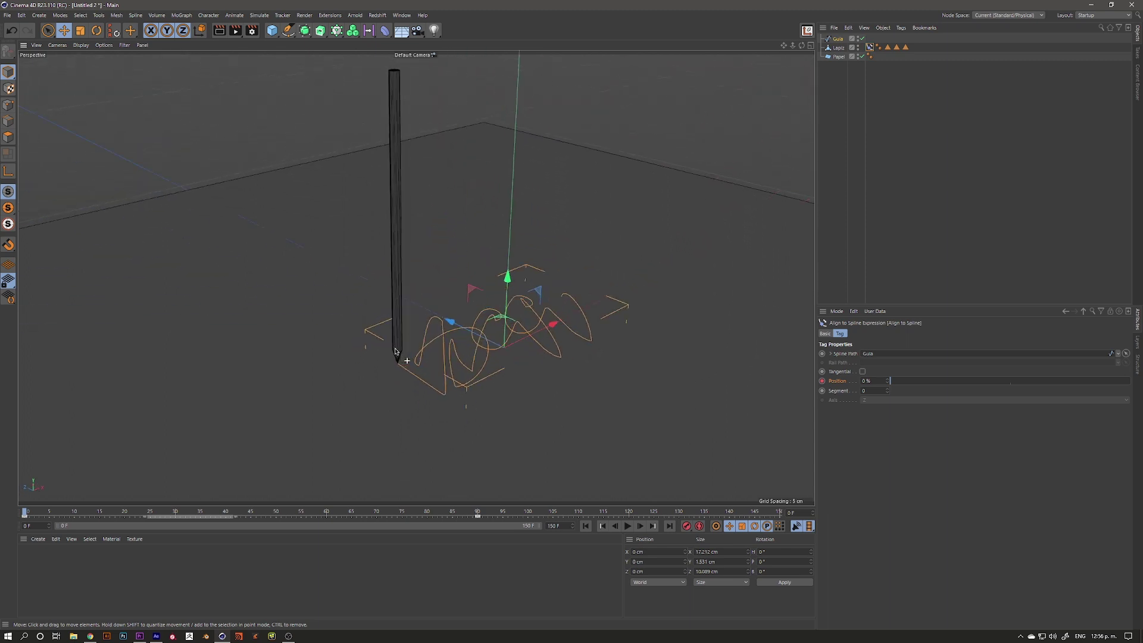
# Step: Tilt Lapiz about 27° with the Rotate tool and scrub the timeline to check its pose
pyautogui.click(838, 47)
pyautogui.click(95, 34)
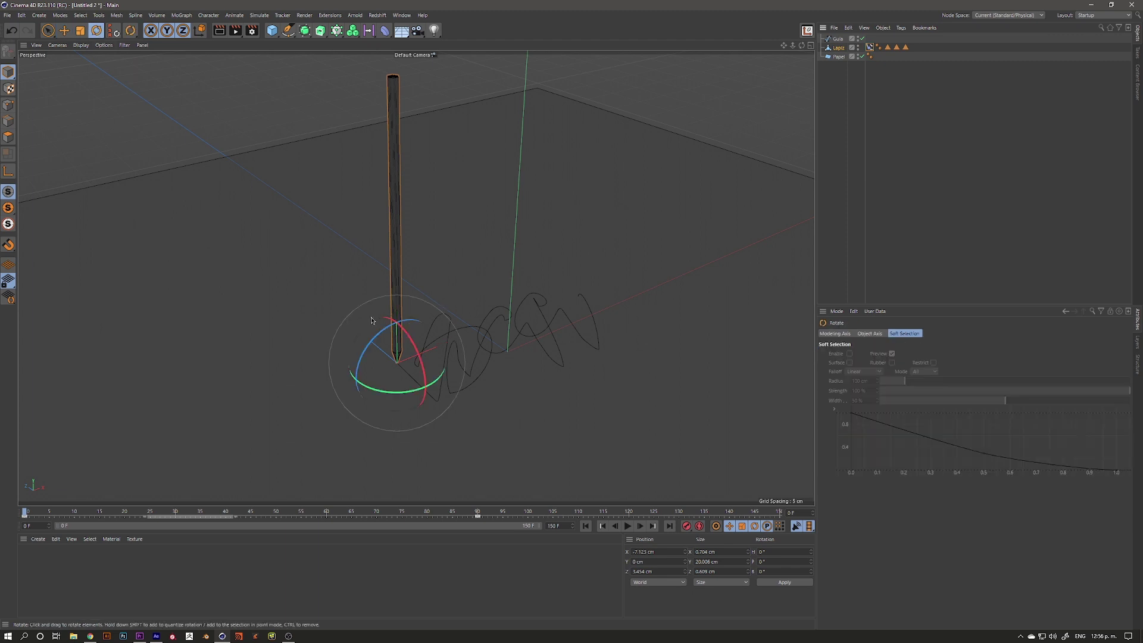
pyautogui.moveTo(419, 351)
pyautogui.mouseDown()
pyautogui.moveTo(385, 360)
pyautogui.moveTo(387, 351)
pyautogui.mouseUp()
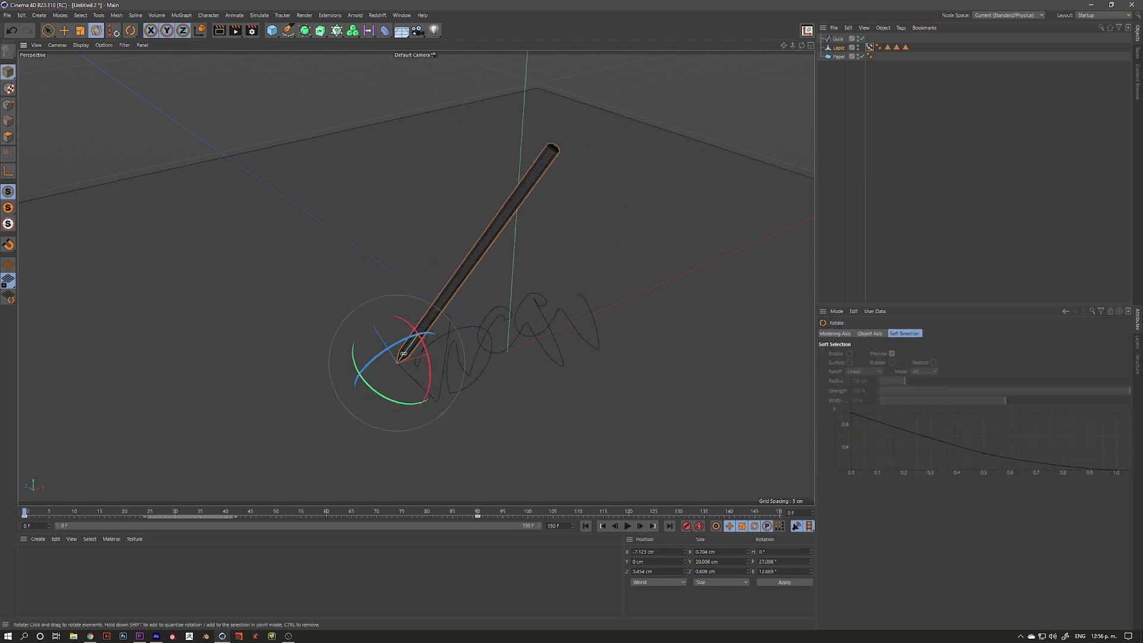
pyautogui.moveTo(387, 351)
pyautogui.keyDown('alt'); pyautogui.mouseDown()
pyautogui.moveTo(428, 382)
pyautogui.moveTo(433, 327)
pyautogui.mouseUp(); pyautogui.keyUp('alt')
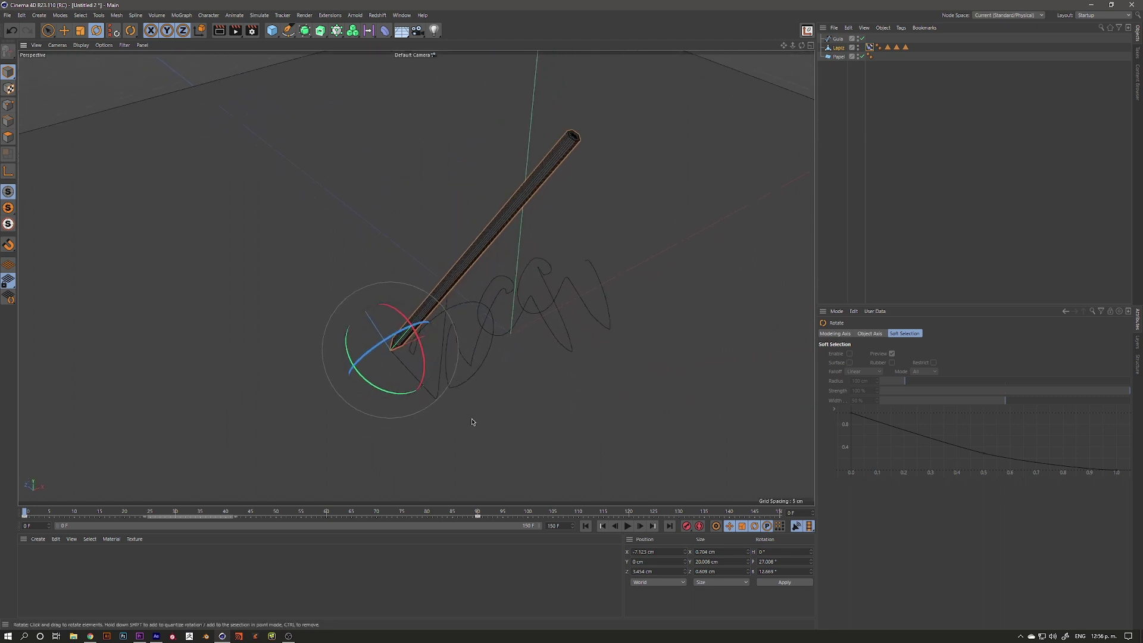
pyautogui.moveTo(25, 512)
pyautogui.mouseDown()
pyautogui.moveTo(229, 521)
pyautogui.moveTo(25, 516)
pyautogui.mouseUp()
pyautogui.moveTo(435, 322)
pyautogui.keyDown('alt'); pyautogui.mouseDown()
pyautogui.moveTo(433, 288)
pyautogui.moveTo(412, 304)
pyautogui.mouseUp(); pyautogui.keyUp('alt')
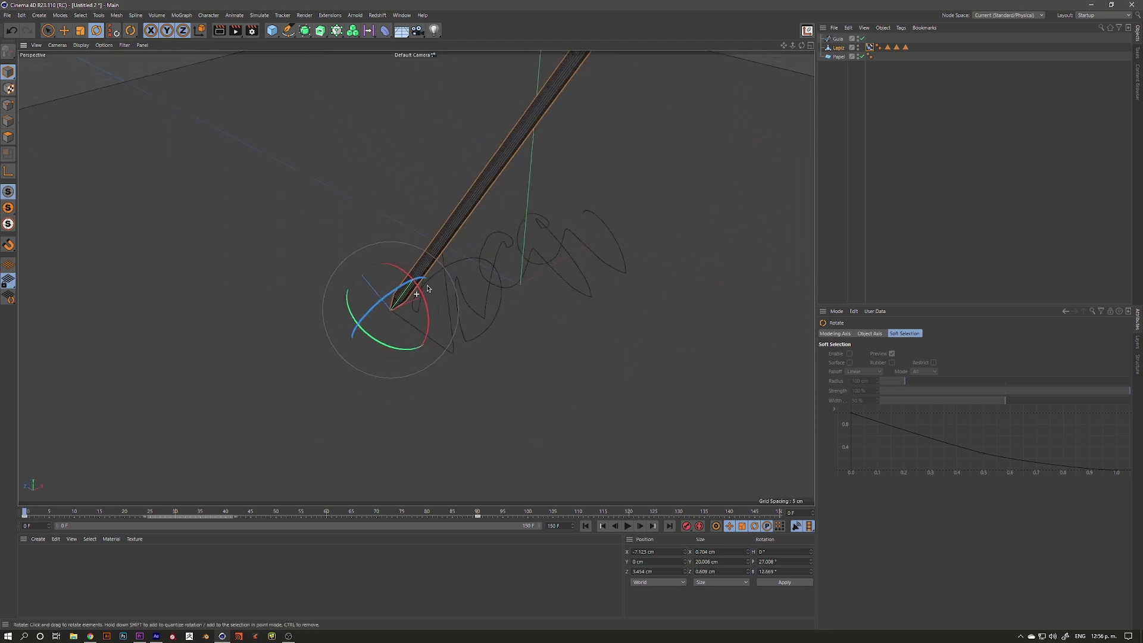
pyautogui.keyDown('alt'); pyautogui.moveTo(435, 289); pyautogui.dragTo(450, 287, button='right'); pyautogui.keyUp('alt')
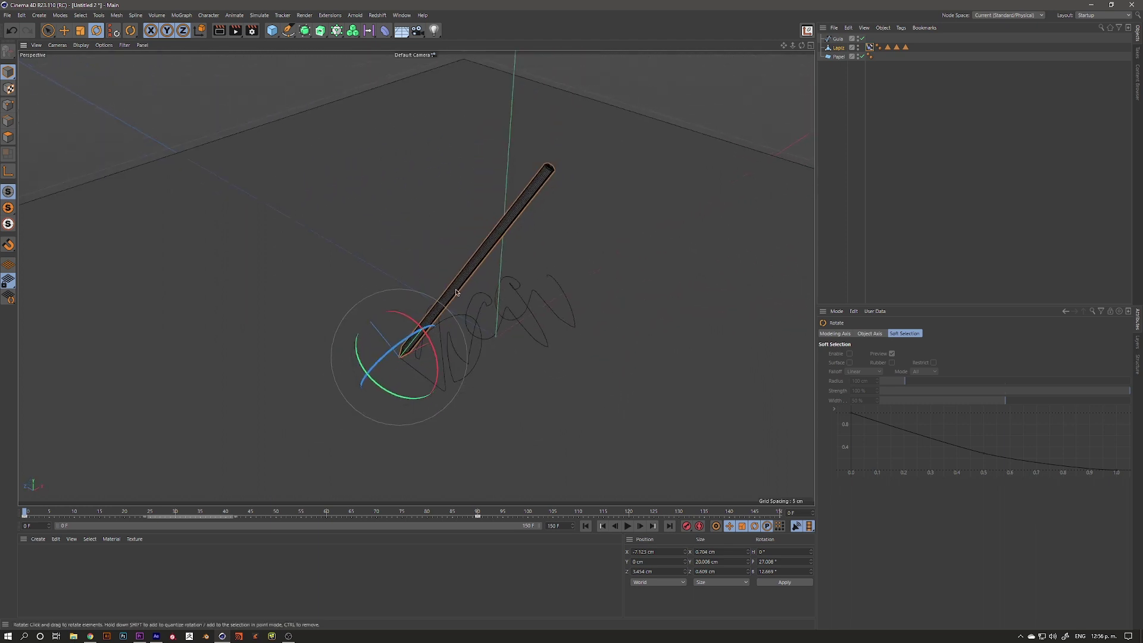
pyautogui.keyDown('alt'); pyautogui.moveTo(499, 284); pyautogui.dragTo(465, 298); pyautogui.keyUp('alt')
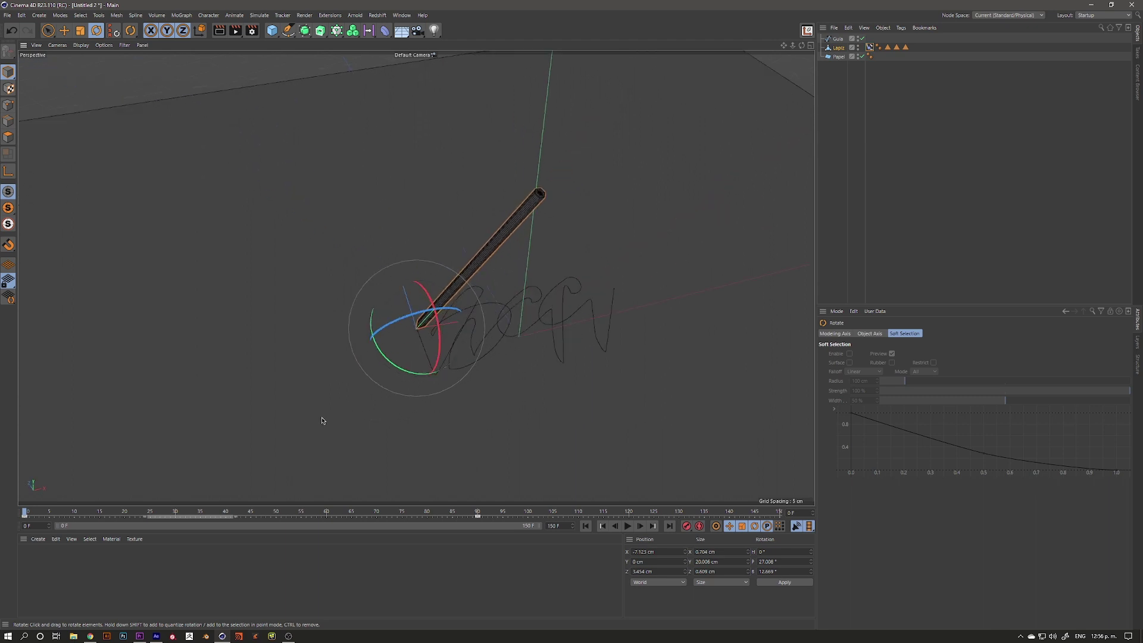
pyautogui.moveTo(25, 513); pyautogui.dragTo(74, 513)
pyautogui.keyDown('alt'); pyautogui.moveTo(501, 301); pyautogui.dragTo(500, 310); pyautogui.keyUp('alt')
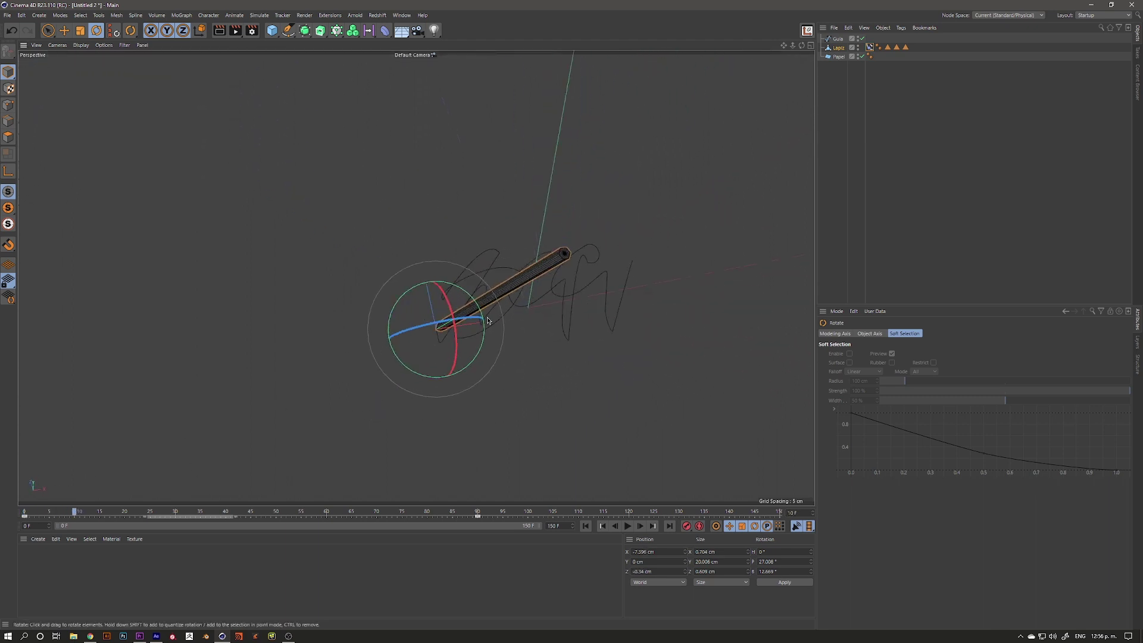
pyautogui.moveTo(76, 513)
pyautogui.mouseDown()
pyautogui.moveTo(94, 513)
pyautogui.moveTo(24, 512)
pyautogui.mouseUp()
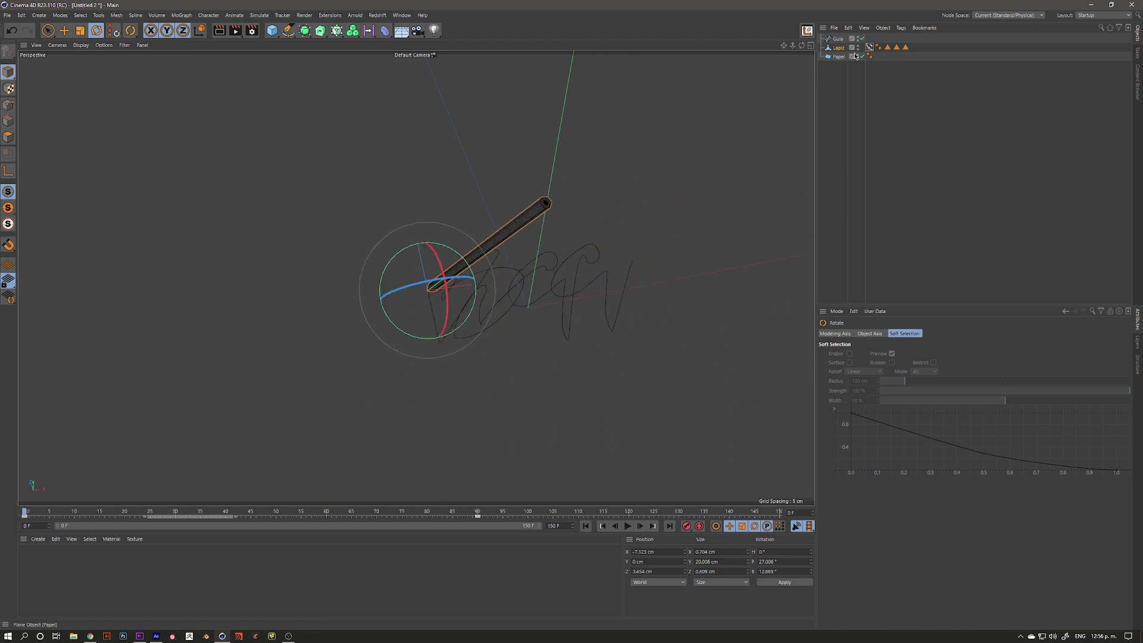
pyautogui.click(837, 49)
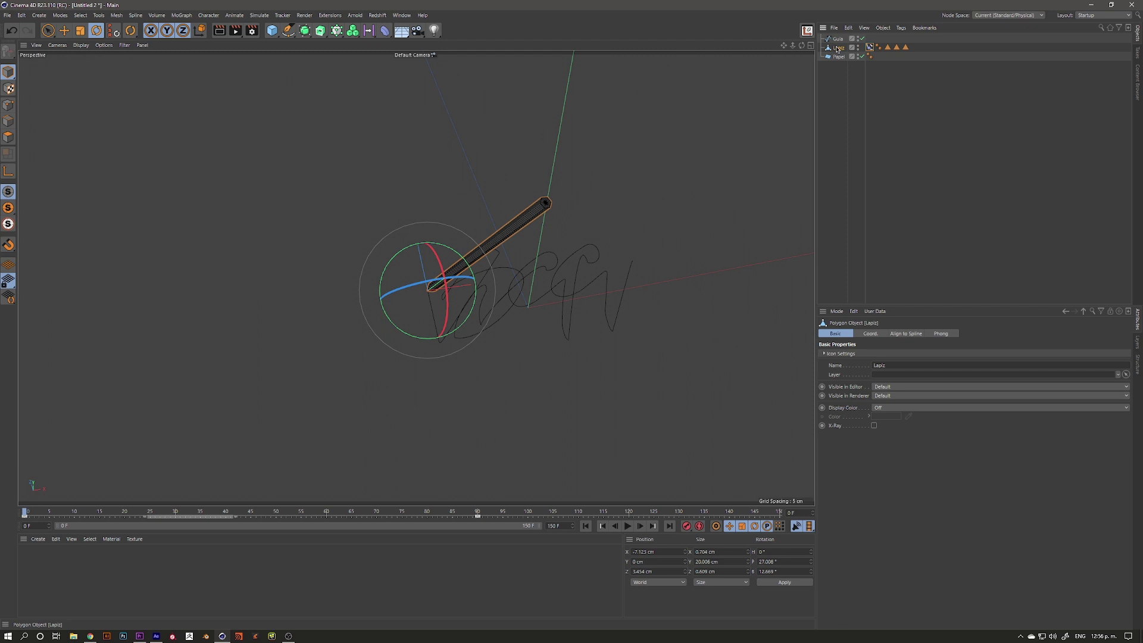
# Step: Add a Vibrate tag to Lapiz with rotation enabled at 10° amplitude and frequency 0.5
pyautogui.rightClick(837, 49)
pyautogui.moveTo(866, 53)
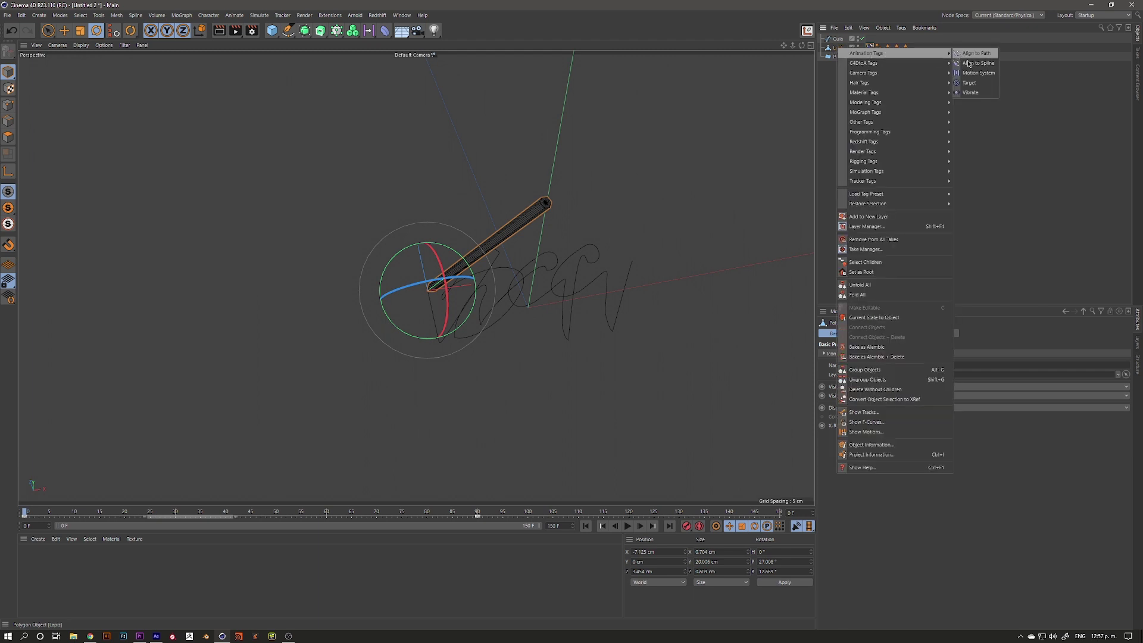
pyautogui.click(971, 93)
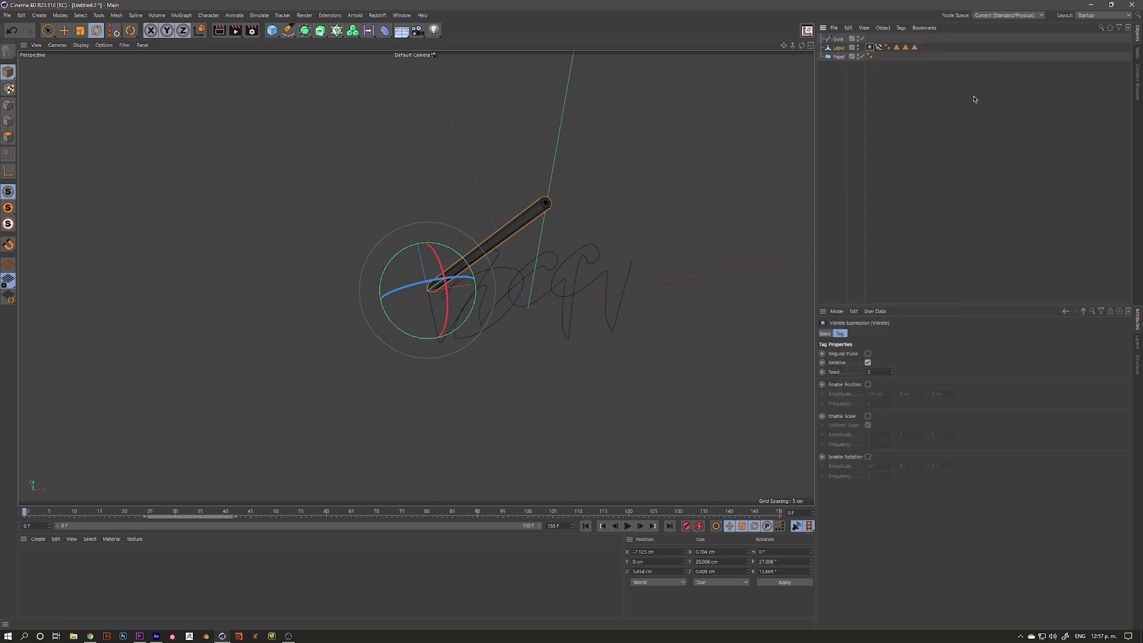
pyautogui.click(868, 458)
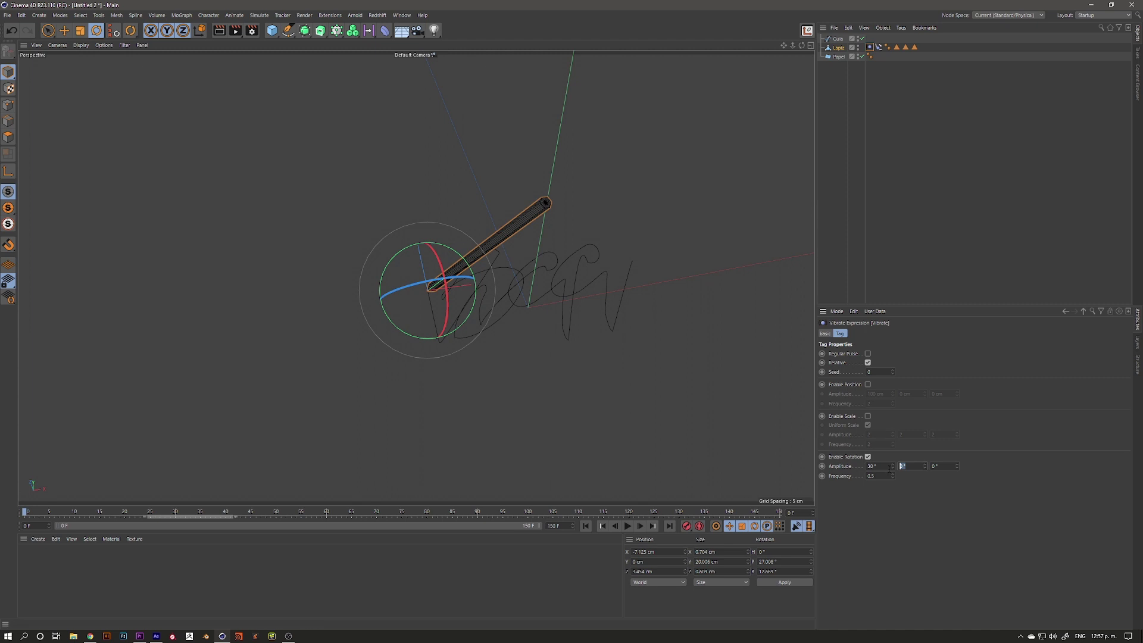
pyautogui.press('Return')
# Step: While previewing playback, set the Vibrate tag's rotation amplitude to 15° on X, Y and Z
pyautogui.click(628, 528)
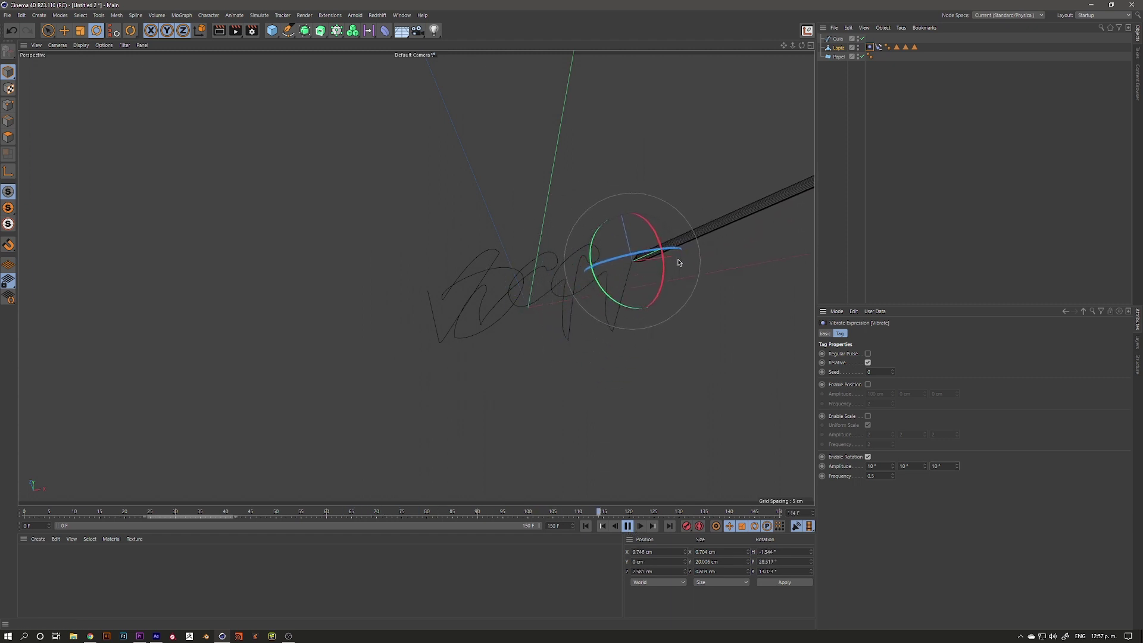
pyautogui.keyDown('alt'); pyautogui.moveTo(435, 290); pyautogui.dragTo(707, 259); pyautogui.keyUp('alt')
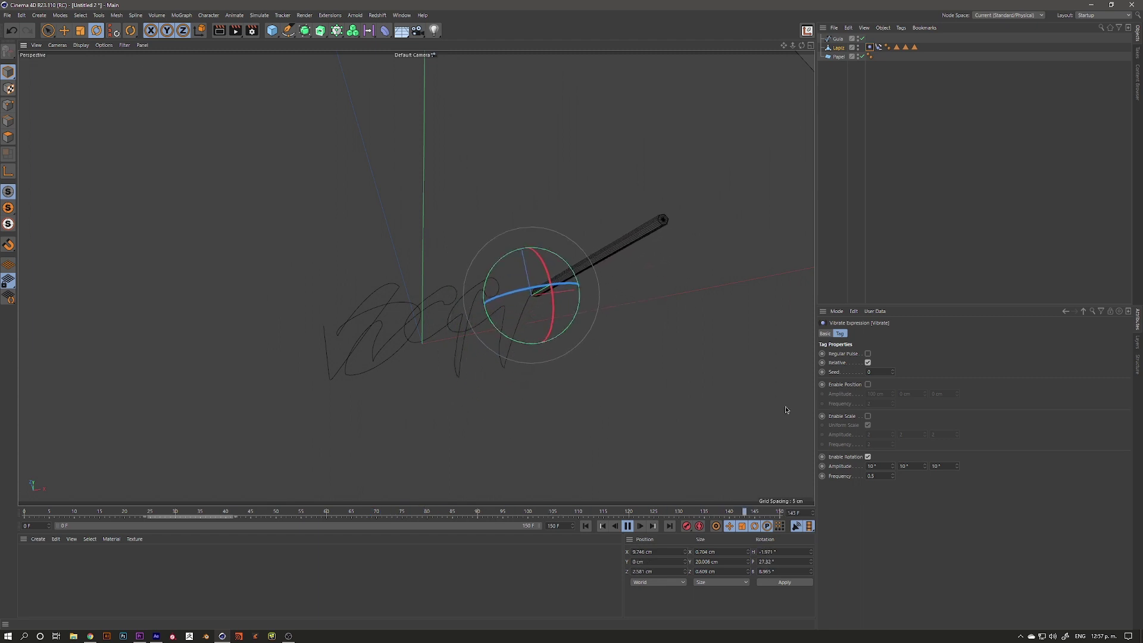
pyautogui.click(872, 466)
pyautogui.write('15')
pyautogui.press('Tab')
pyautogui.write('15')
pyautogui.press('Tab')
pyautogui.write('15')
pyautogui.press('Return')
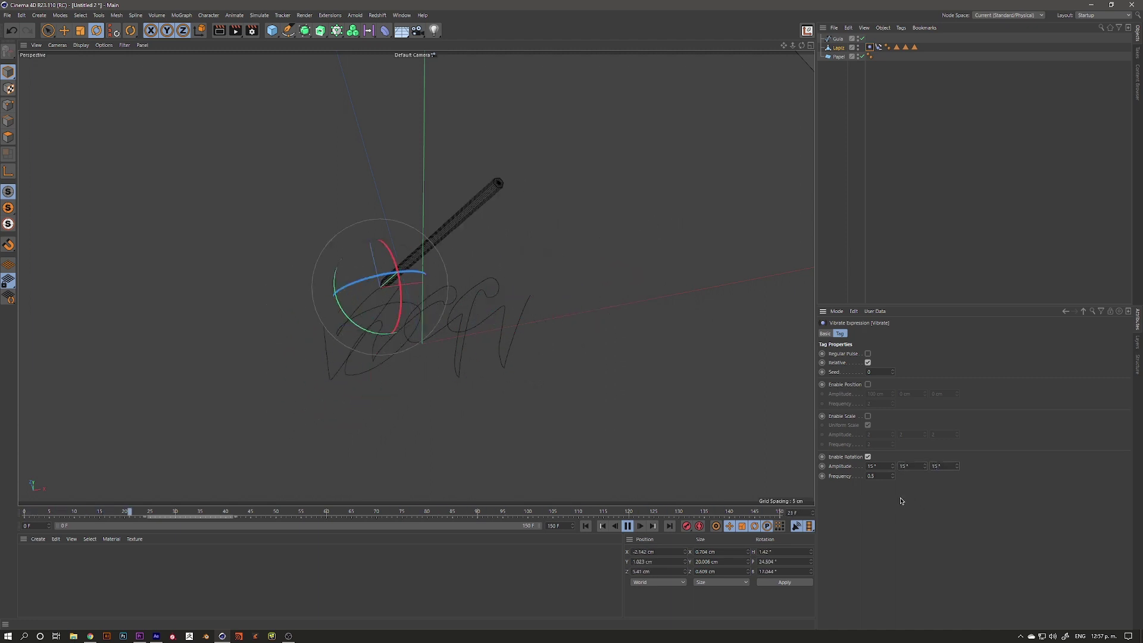
# Step: Stop playback, return to the first frame, deselect, and orbit around the pencil and signature
pyautogui.click(628, 525)
pyautogui.click(588, 527)
pyautogui.keyDown('alt'); pyautogui.moveTo(448, 431); pyautogui.dragTo(367, 355); pyautogui.keyUp('alt')
pyautogui.click(369, 327)
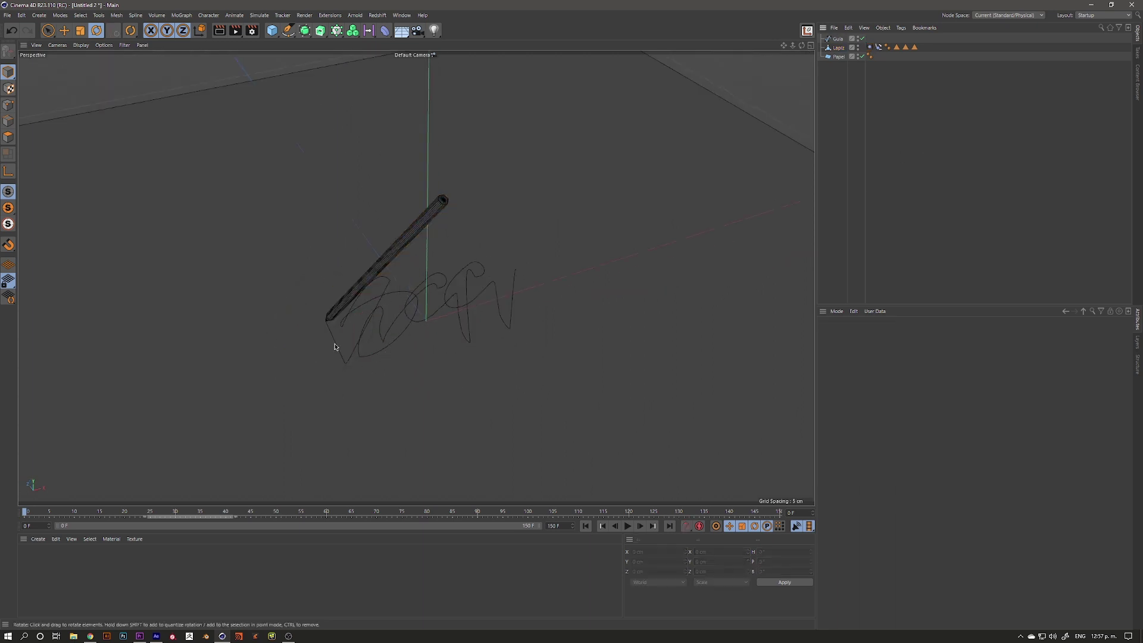
pyautogui.moveTo(396, 293)
pyautogui.keyDown('alt'); pyautogui.mouseDown()
pyautogui.moveTo(417, 273)
pyautogui.moveTo(421, 324)
pyautogui.moveTo(303, 266)
pyautogui.mouseUp(); pyautogui.keyUp('alt')
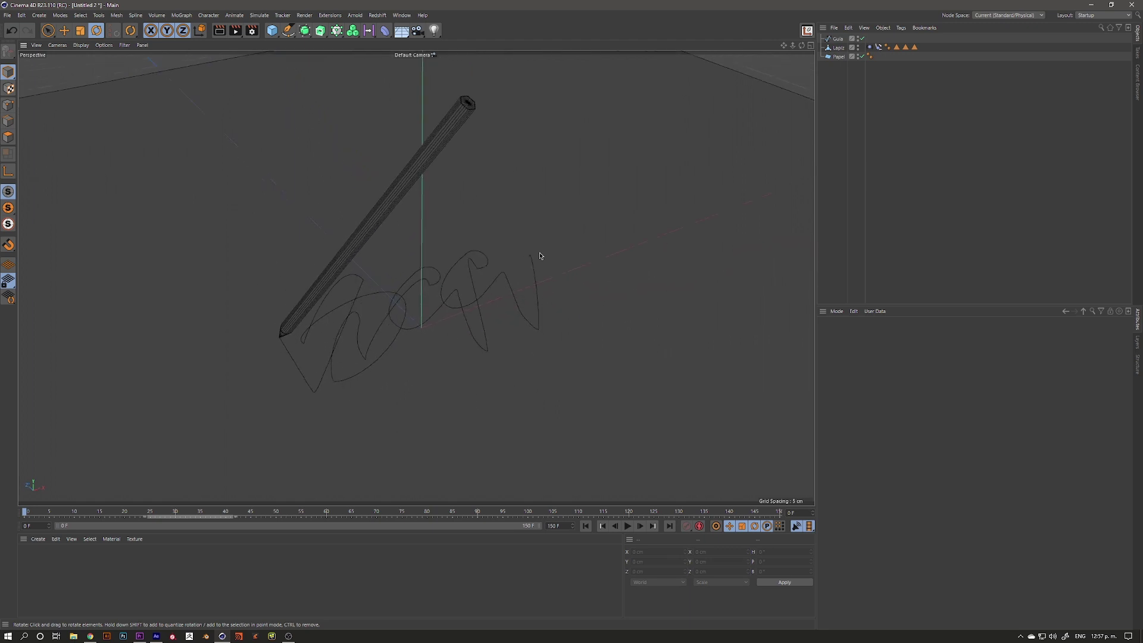
# Step: Create a new material and name it Papel
pyautogui.moveTo(412, 282)
pyautogui.keyDown('alt'); pyautogui.mouseDown()
pyautogui.moveTo(400, 311)
pyautogui.moveTo(417, 278)
pyautogui.moveTo(360, 301)
pyautogui.moveTo(347, 327)
pyautogui.moveTo(487, 239)
pyautogui.mouseUp(); pyautogui.keyUp('alt')
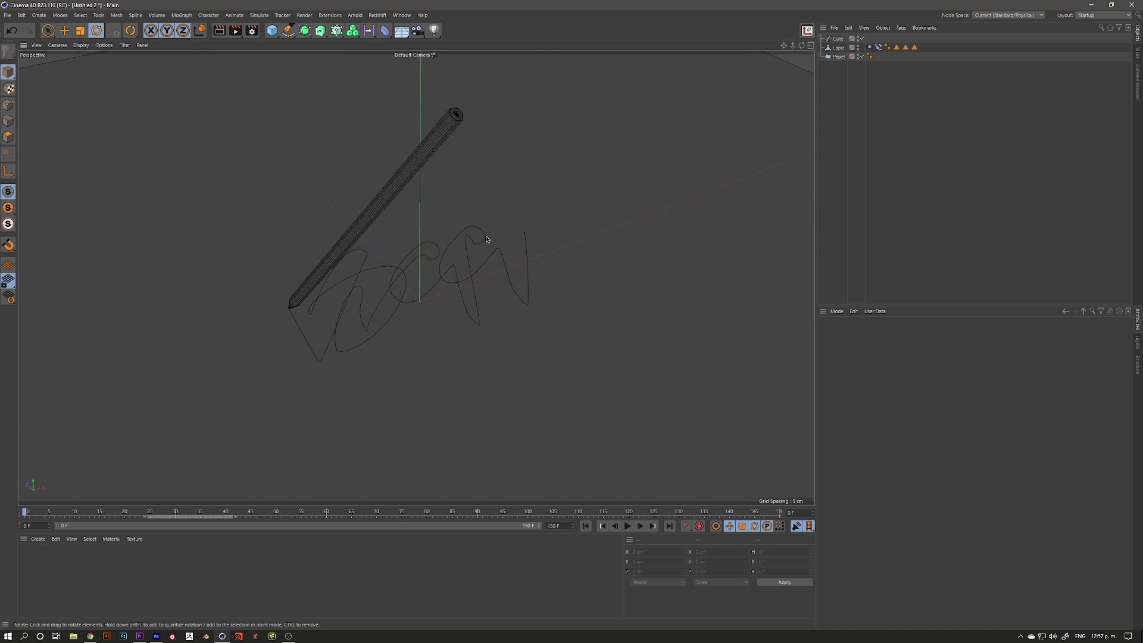
pyautogui.doubleClick(46, 572)
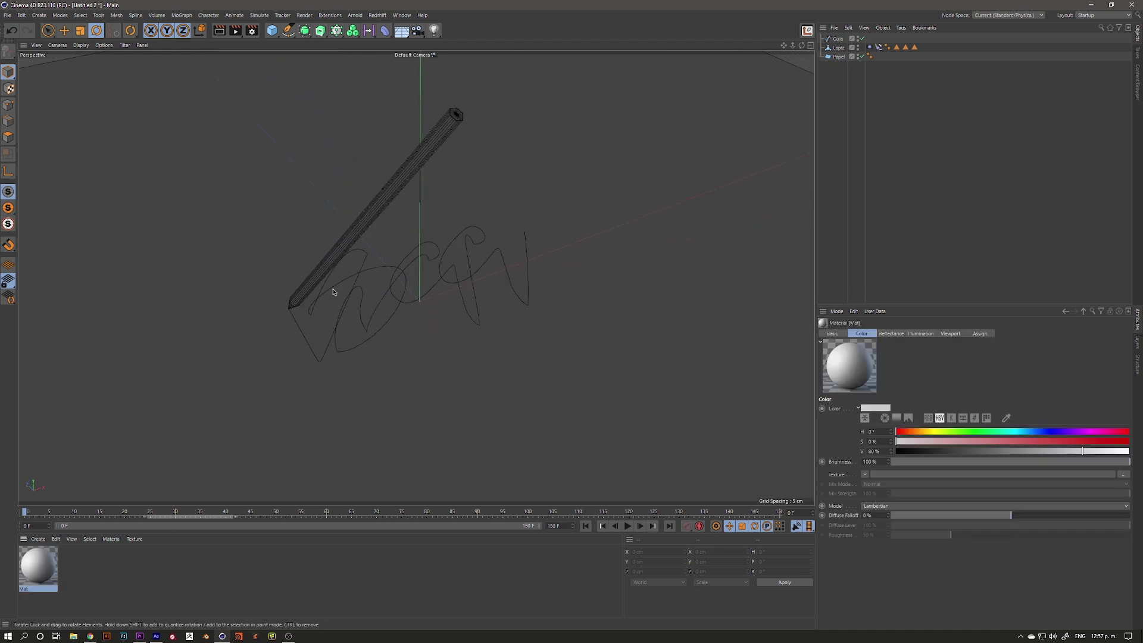
pyautogui.doubleClick(38, 580)
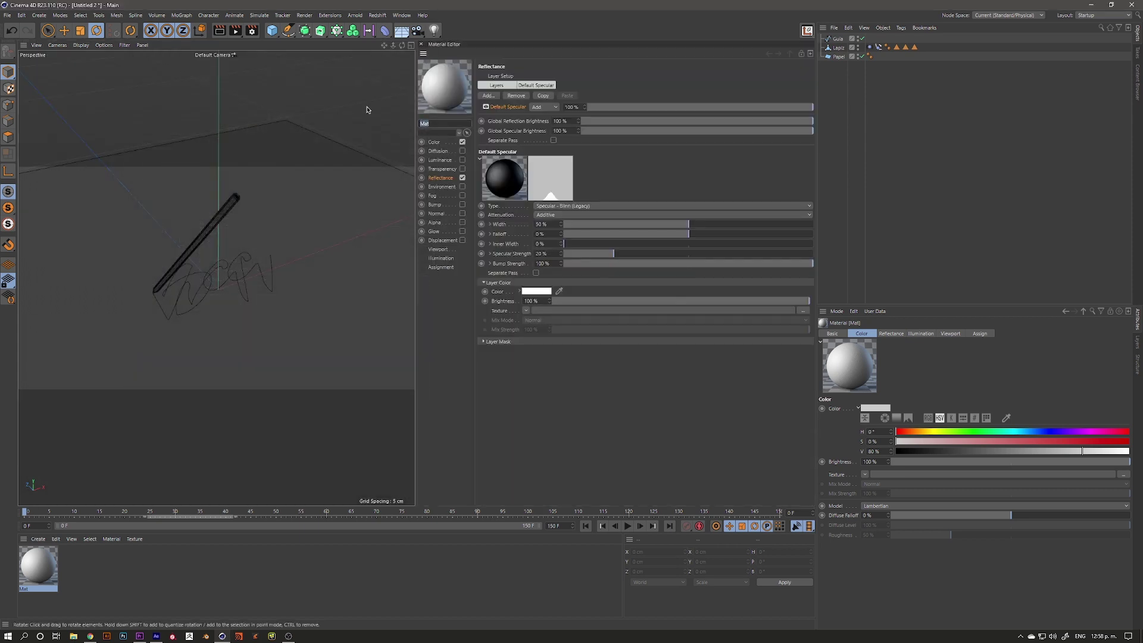
pyautogui.write('Paper')
pyautogui.press('Return')
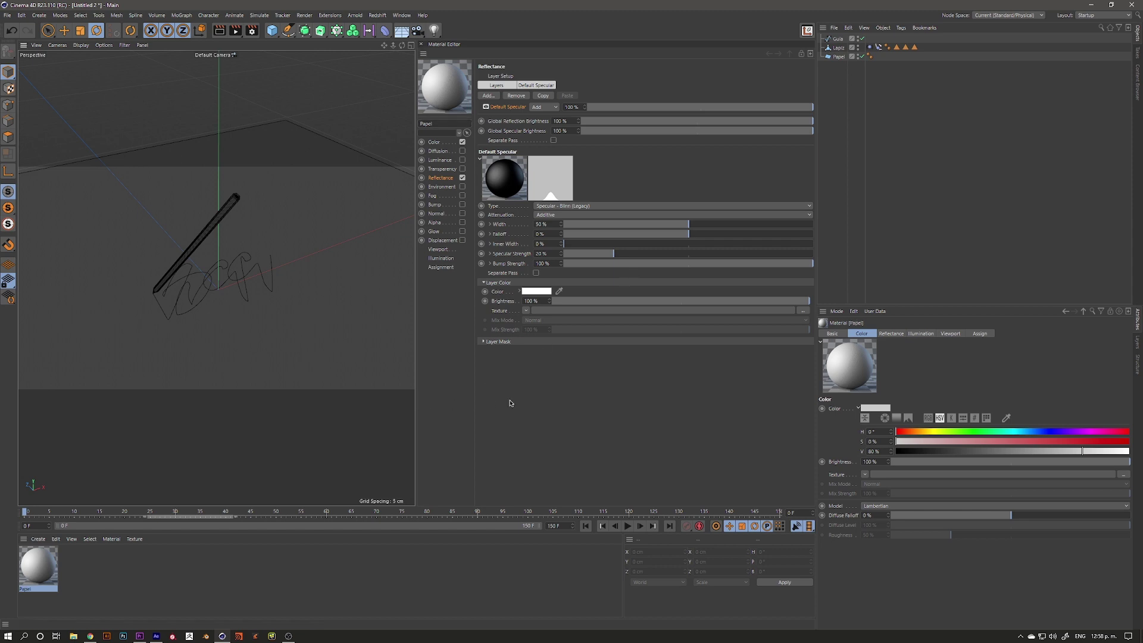
# Step: Widen the viewport, frame the pencil and scribble, and open Render Settings
pyautogui.moveTo(416, 394); pyautogui.dragTo(515, 395)
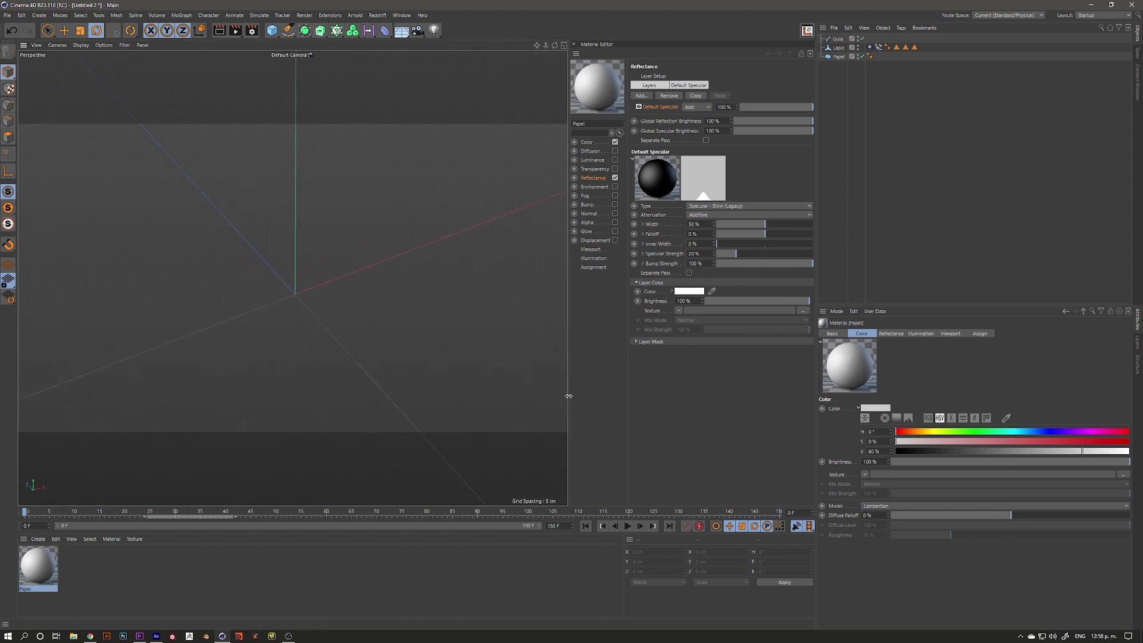
pyautogui.keyDown('alt'); pyautogui.moveTo(233, 314); pyautogui.dragTo(256, 178); pyautogui.keyUp('alt')
pyautogui.click(253, 31)
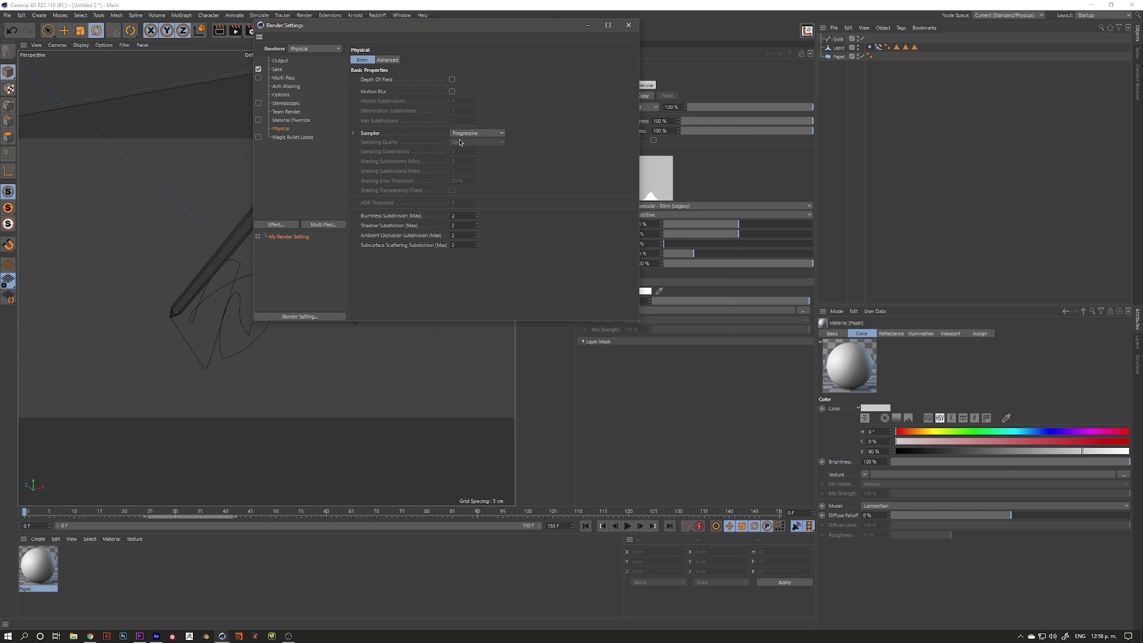
# Step: Start an interactive render region and apply the Papel material to the paper plane
pyautogui.click(627, 25)
pyautogui.moveTo(235, 31); pyautogui.dragTo(260, 234)
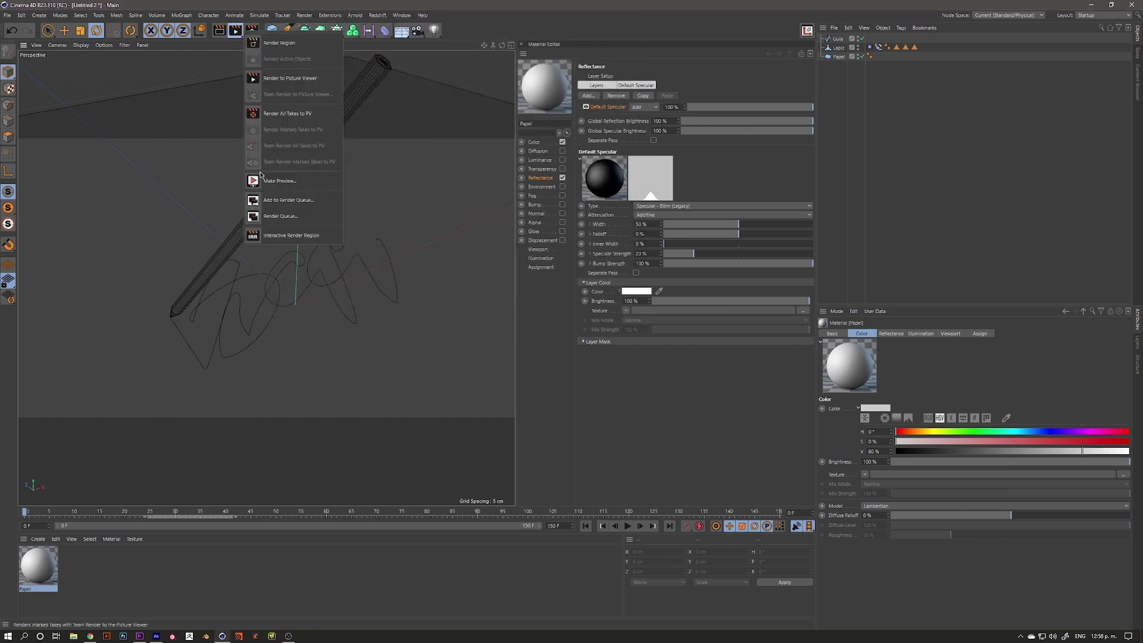
pyautogui.click(260, 234)
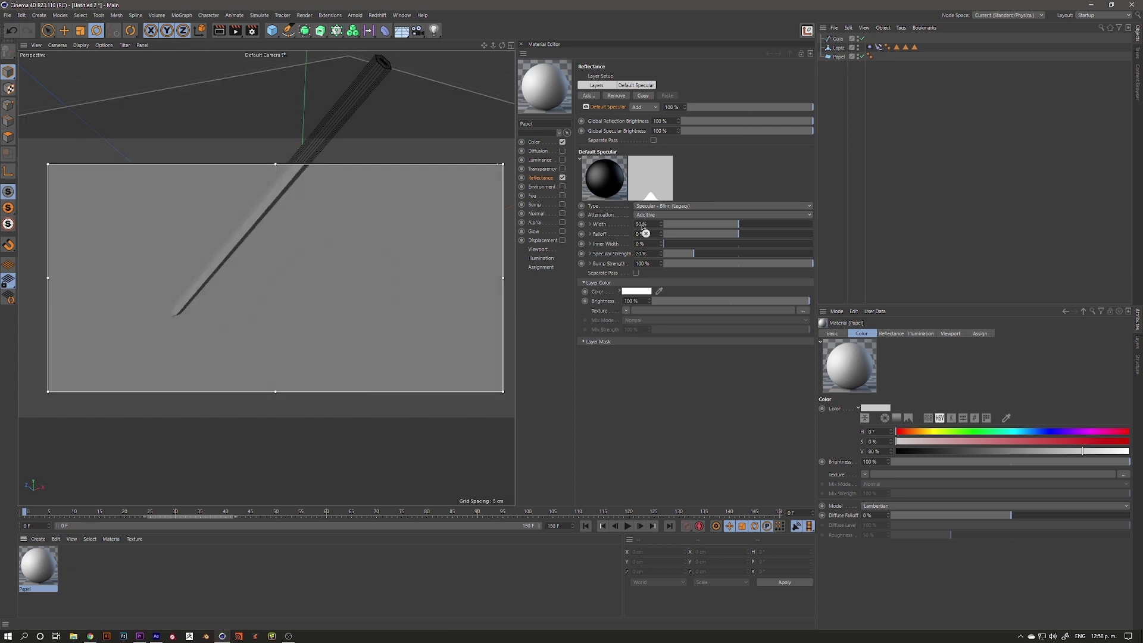
pyautogui.moveTo(835, 53); pyautogui.dragTo(837, 57)
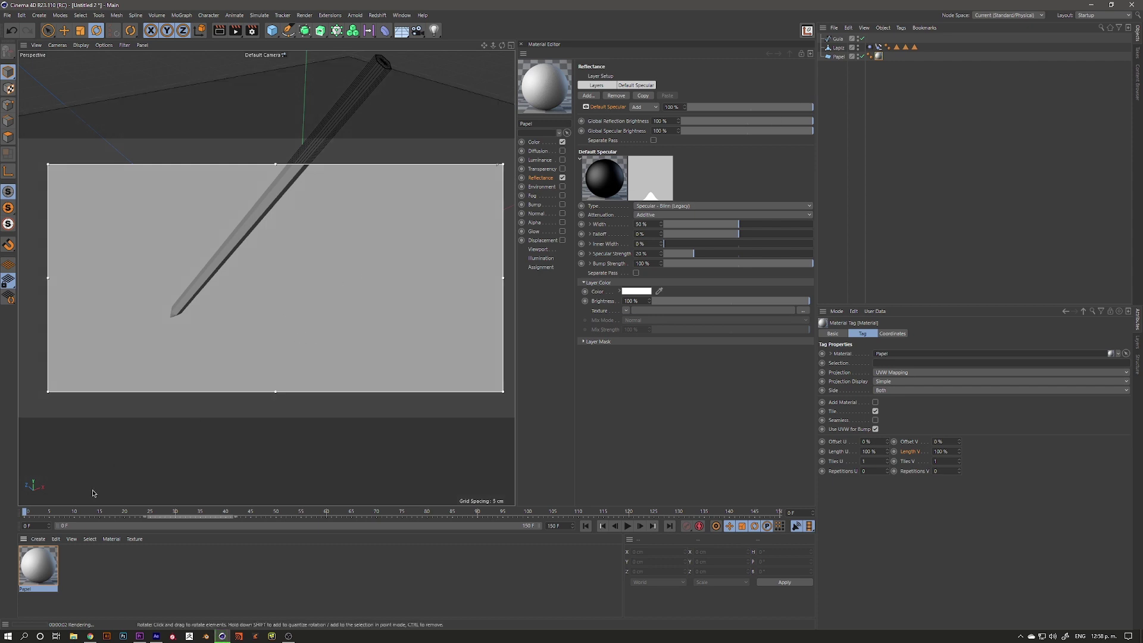
# Step: Preview the scribble, stretch the render region over the whole paper, and deselect the tag
pyautogui.moveTo(26, 513)
pyautogui.mouseDown()
pyautogui.moveTo(171, 513)
pyautogui.moveTo(24, 512)
pyautogui.mouseUp()
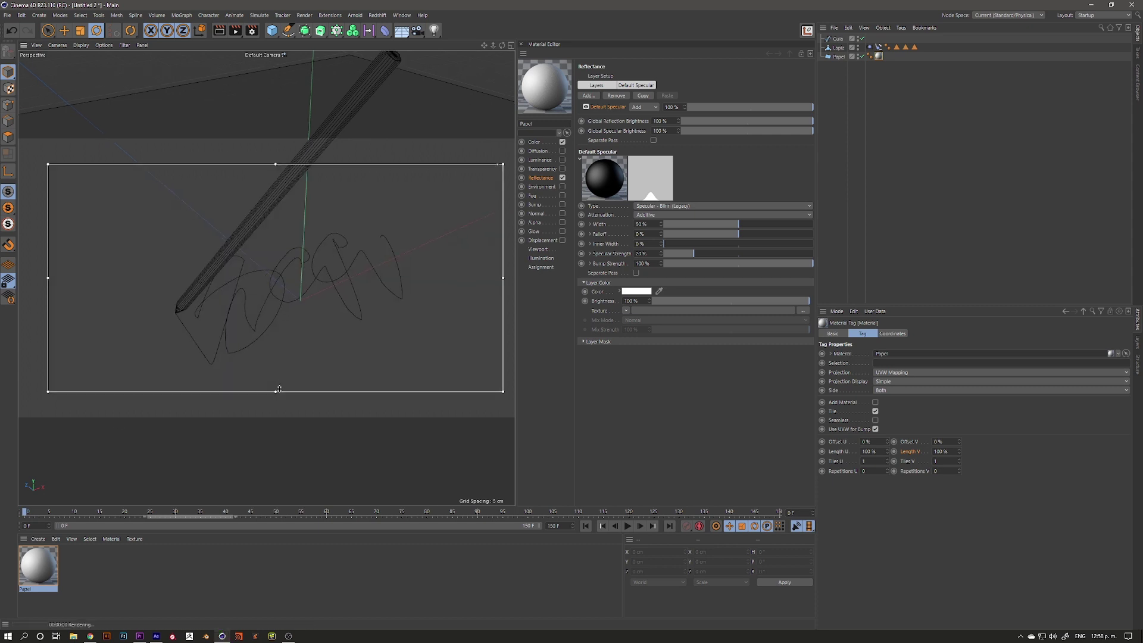
pyautogui.moveTo(276, 392); pyautogui.dragTo(276, 413)
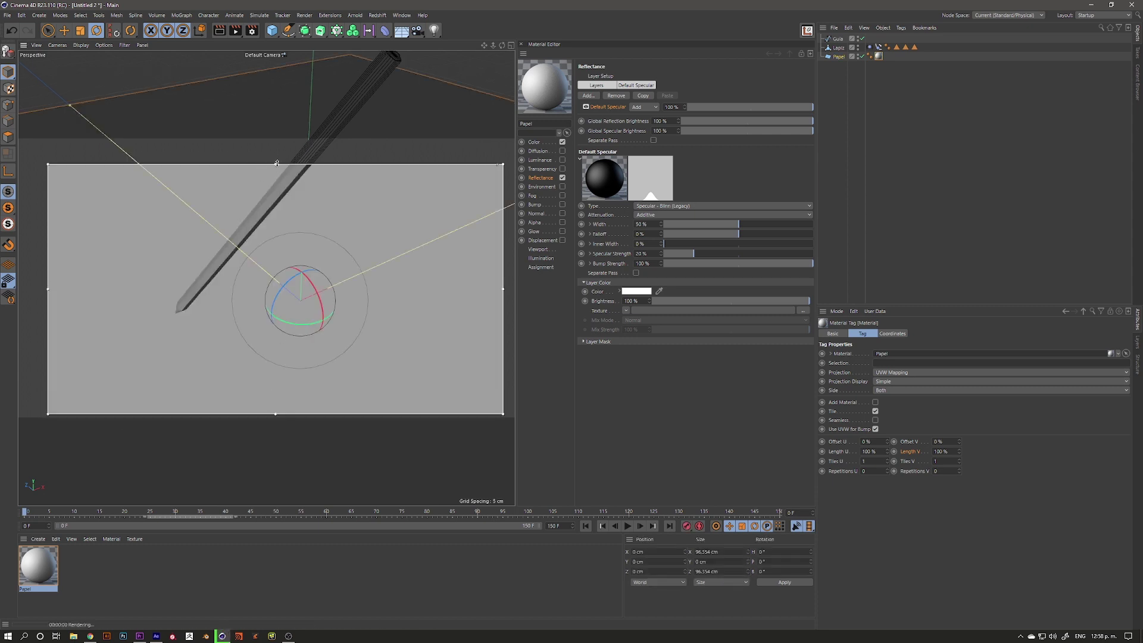
pyautogui.moveTo(275, 164); pyautogui.dragTo(275, 137)
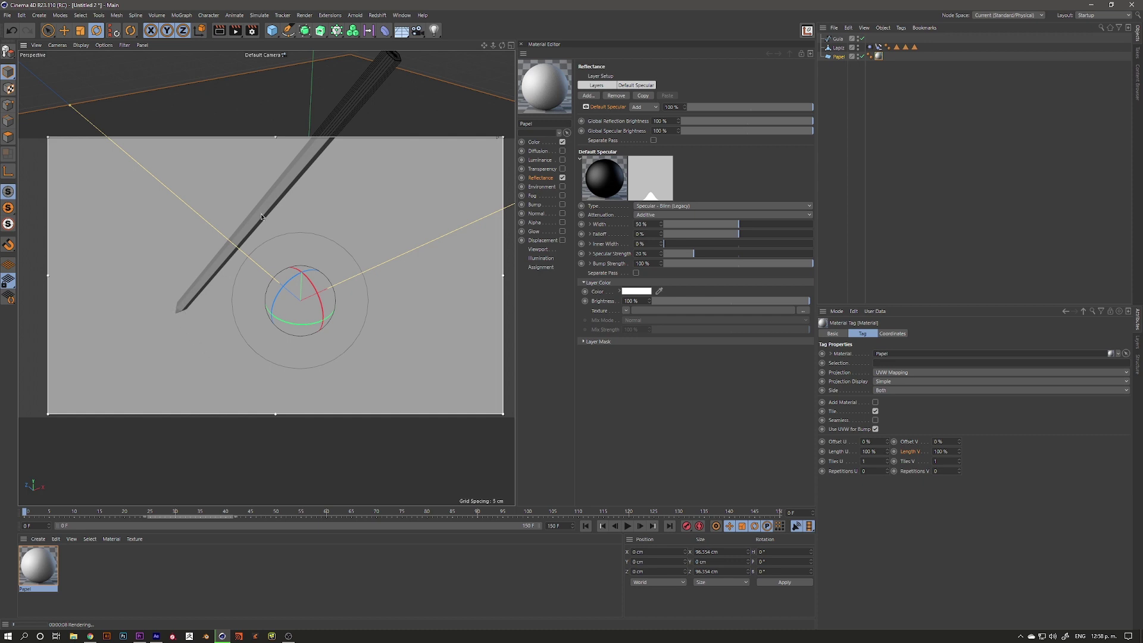
pyautogui.click(848, 258)
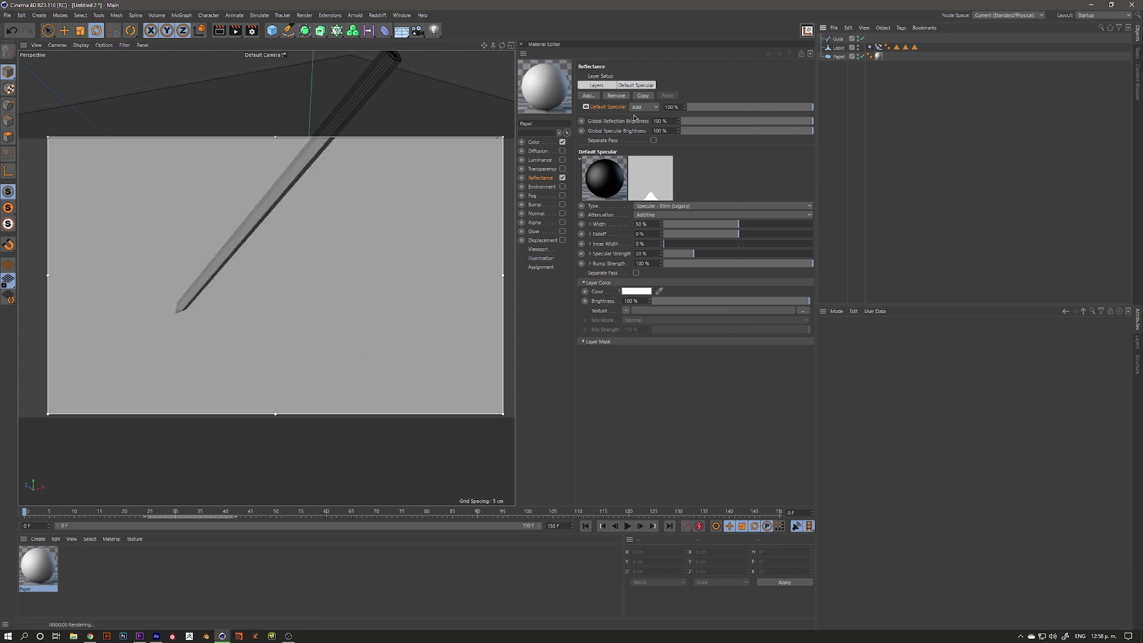
# Step: Disable Color and Reflectance and enable Luminance on the Papel material
pyautogui.click(562, 178)
pyautogui.click(562, 141)
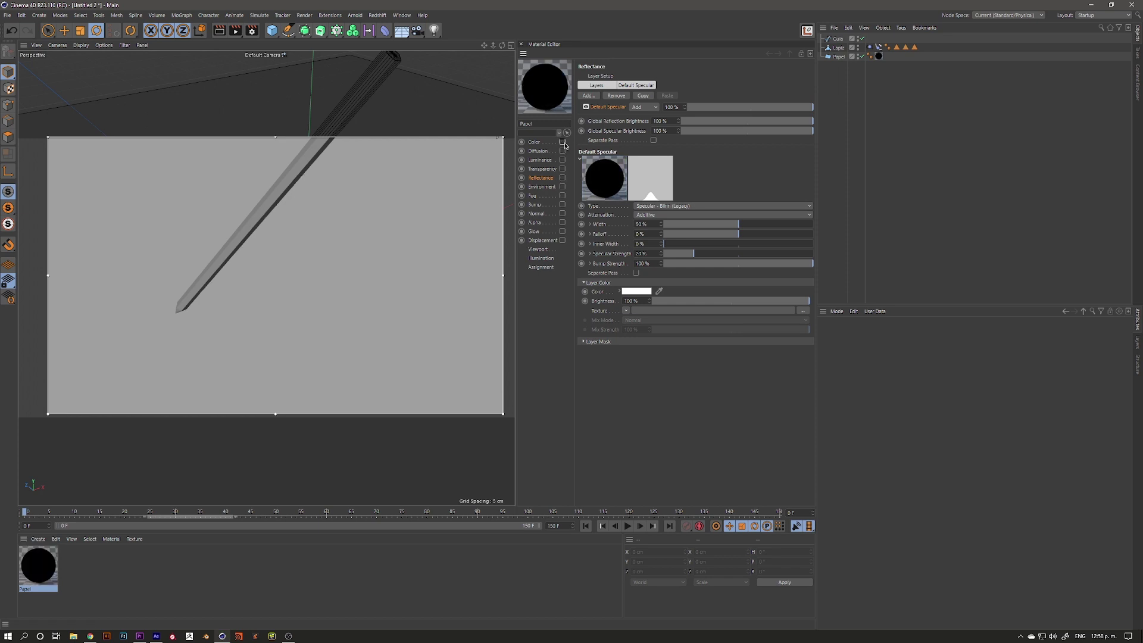
pyautogui.click(562, 160)
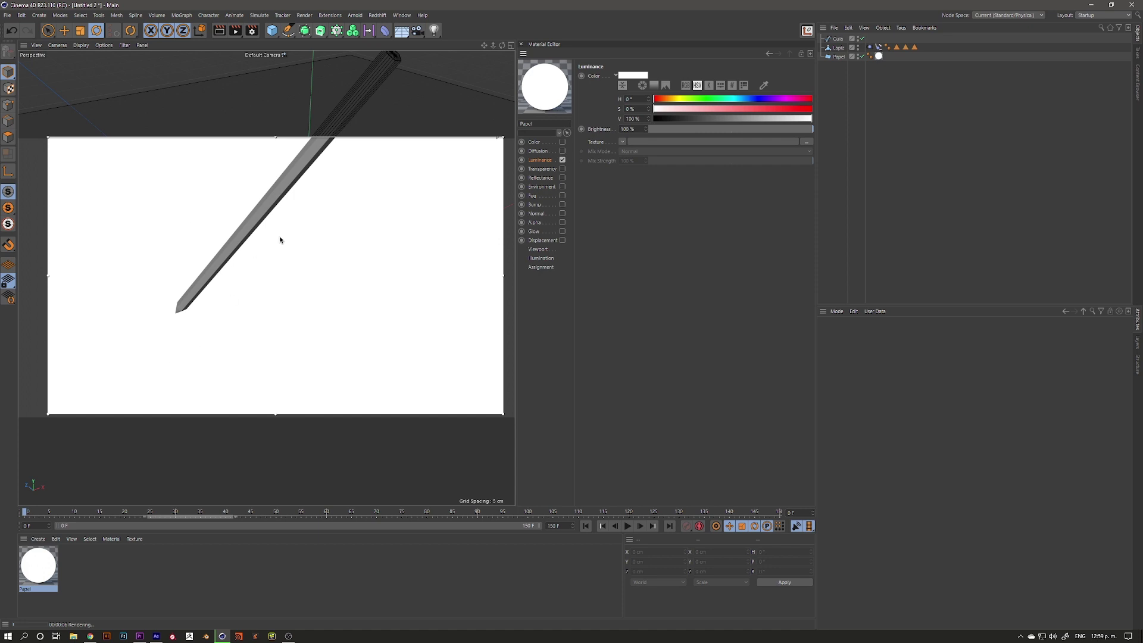
# Step: Load an Effects > Proximal shader as the Luminance texture and open its settings
pyautogui.click(622, 143)
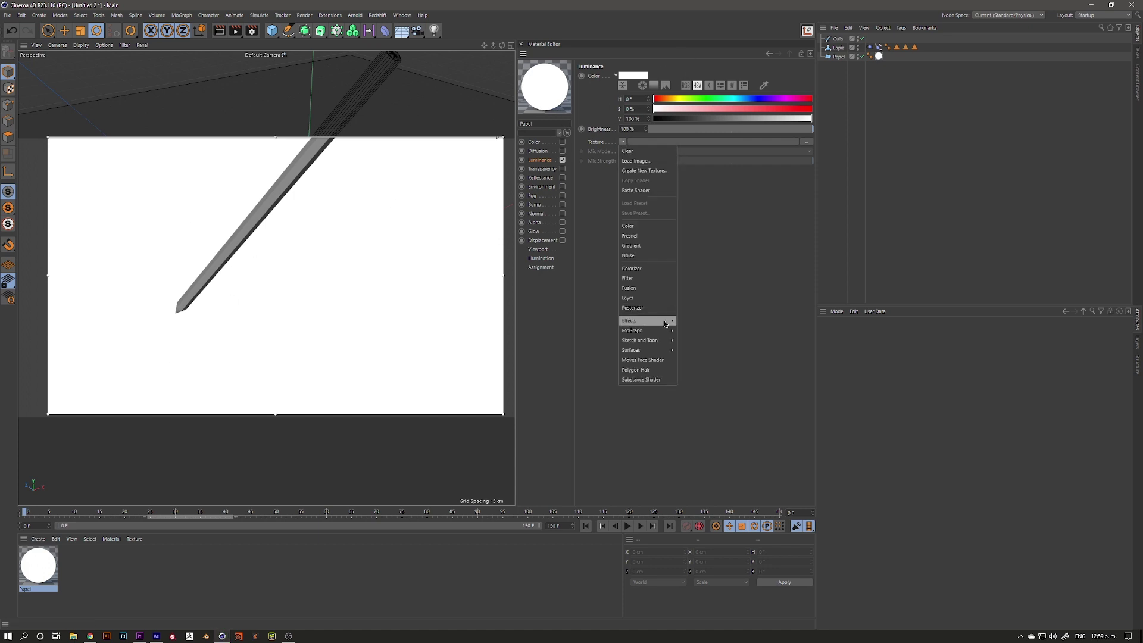
pyautogui.moveTo(645, 320)
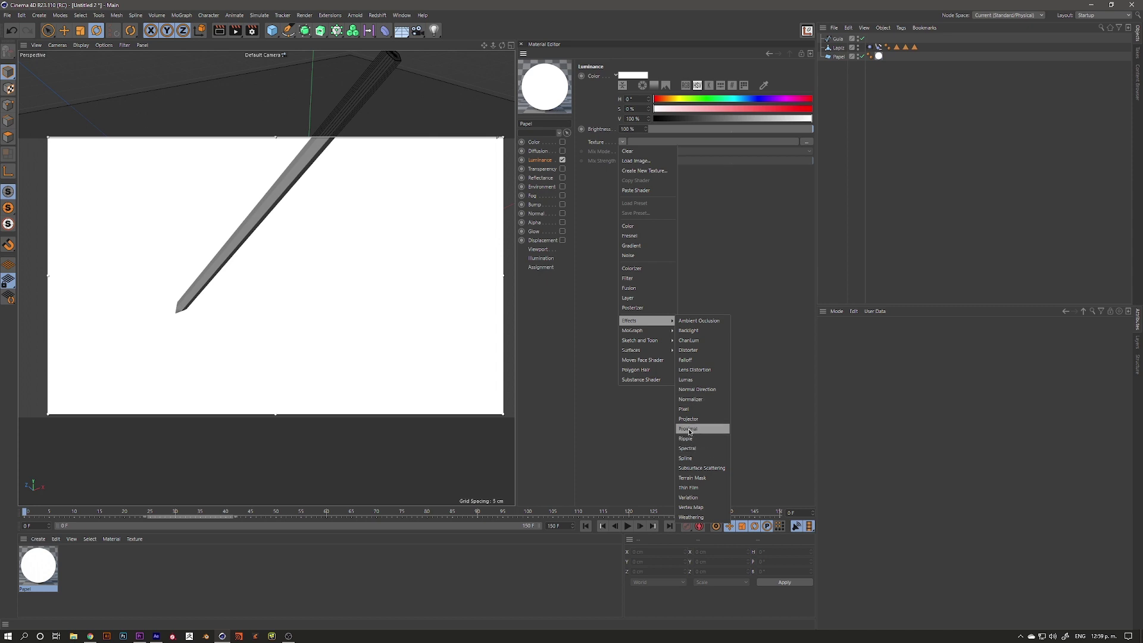
pyautogui.click(701, 431)
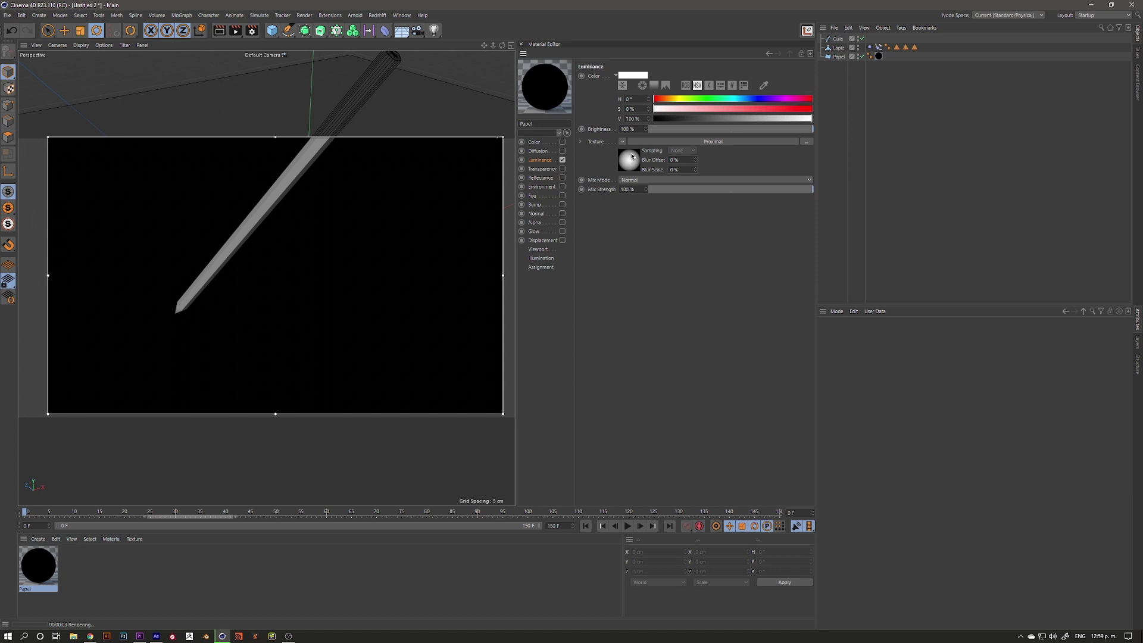
pyautogui.click(629, 161)
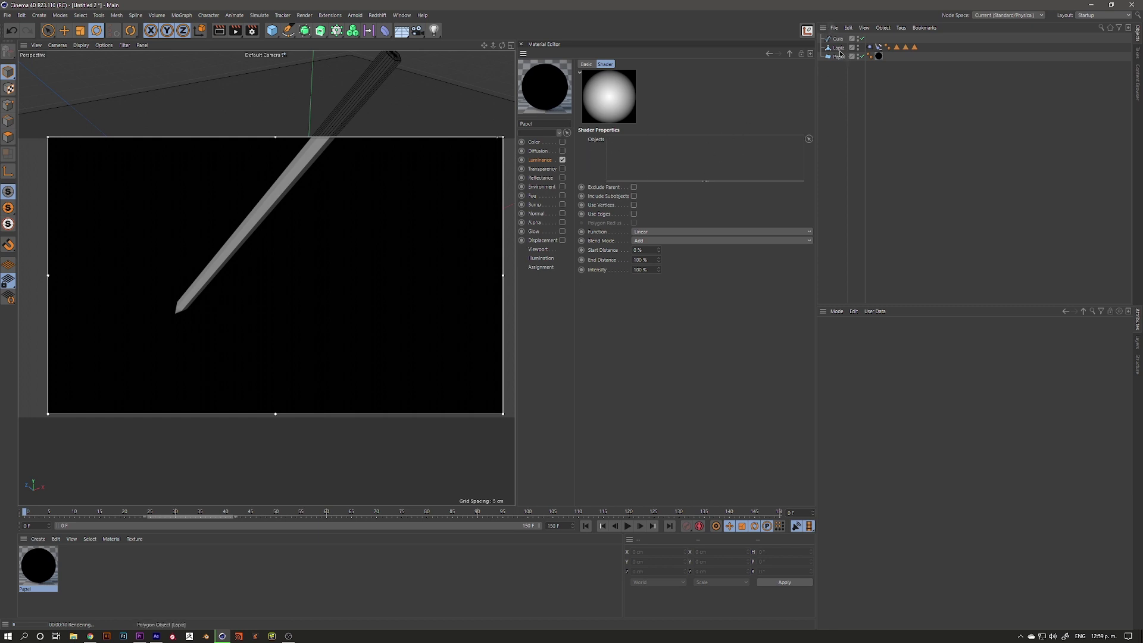
# Step: Add the Lapiz pencil to the Proximal shader's Objects list
pyautogui.moveTo(839, 52); pyautogui.dragTo(808, 79)
pyautogui.moveTo(624, 153); pyautogui.dragTo(617, 162)
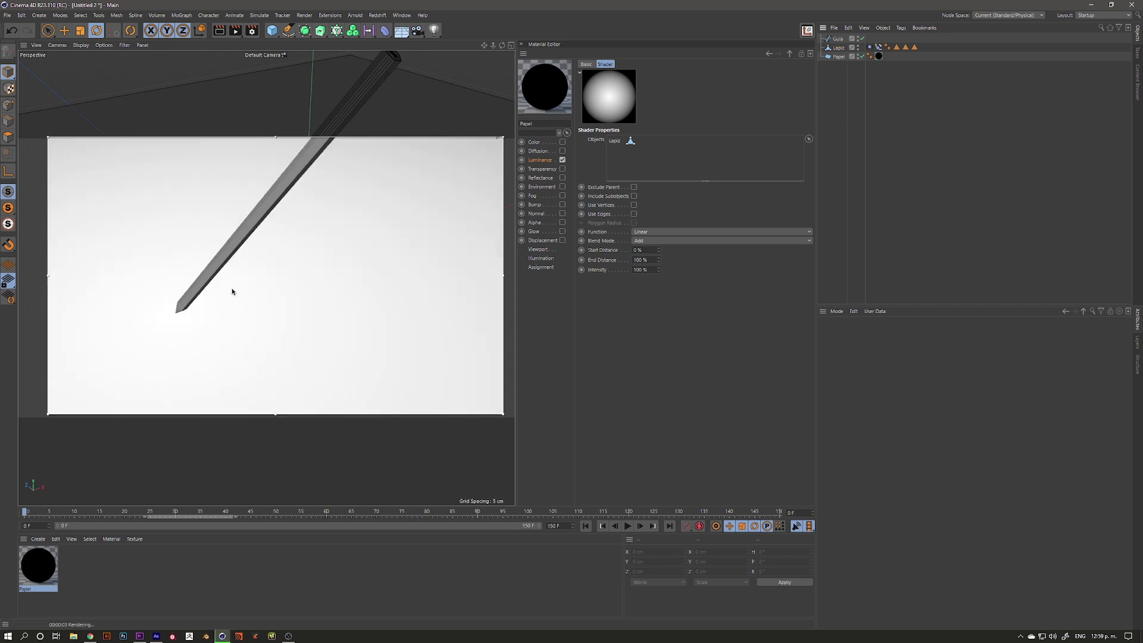
pyautogui.scroll(-10, 226, 321)
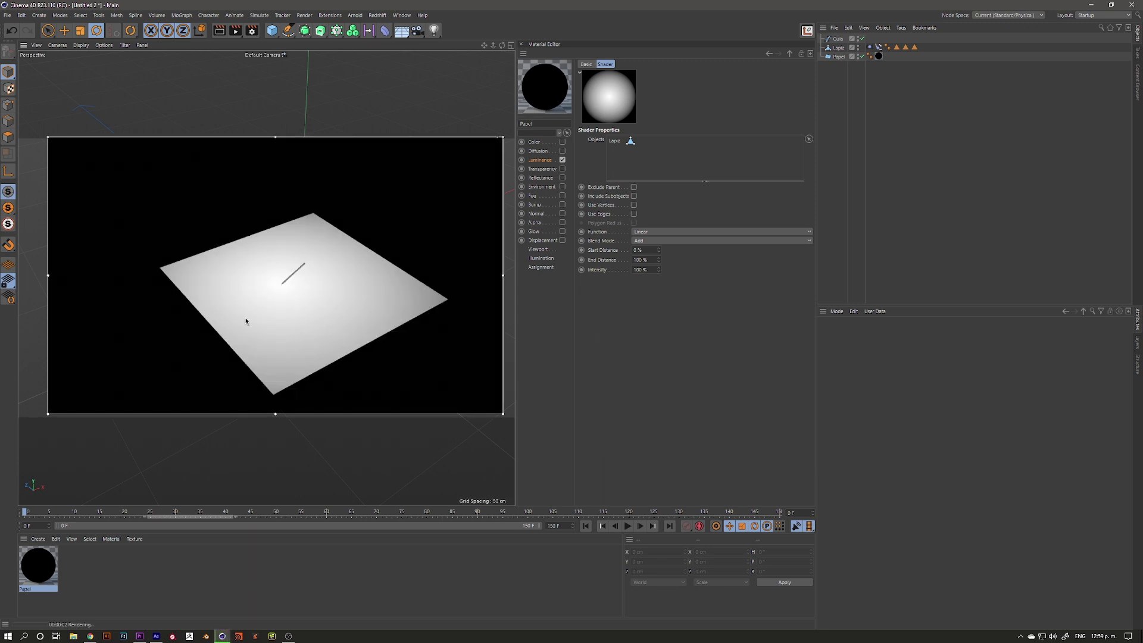
# Step: Scale the Papel paper plane up much larger with the Scale tool
pyautogui.click(312, 356)
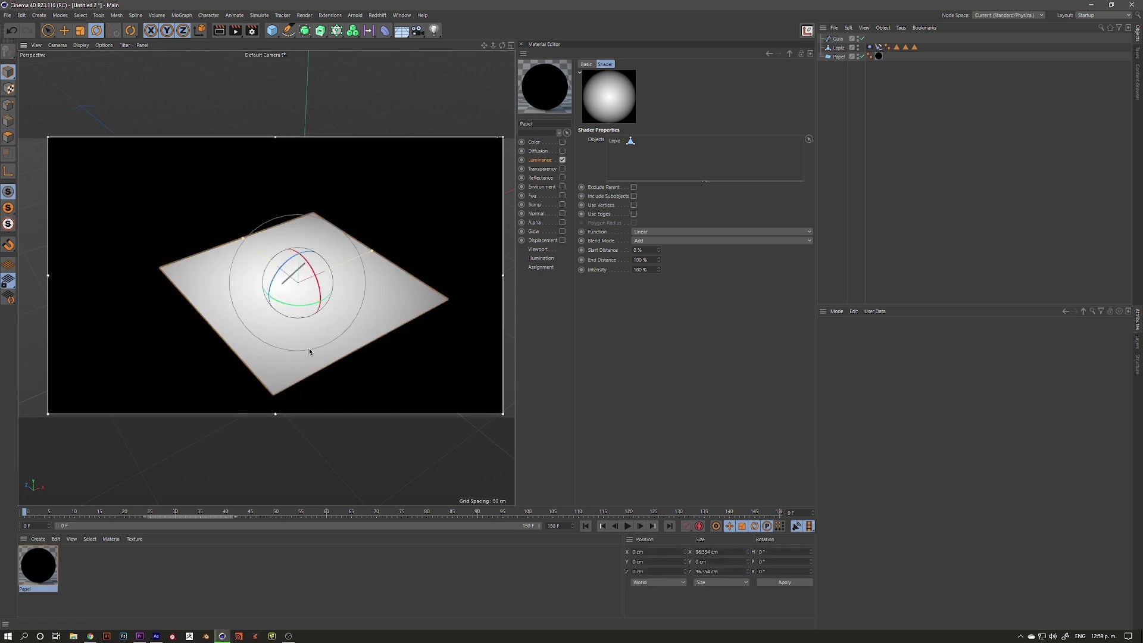
pyautogui.click(80, 33)
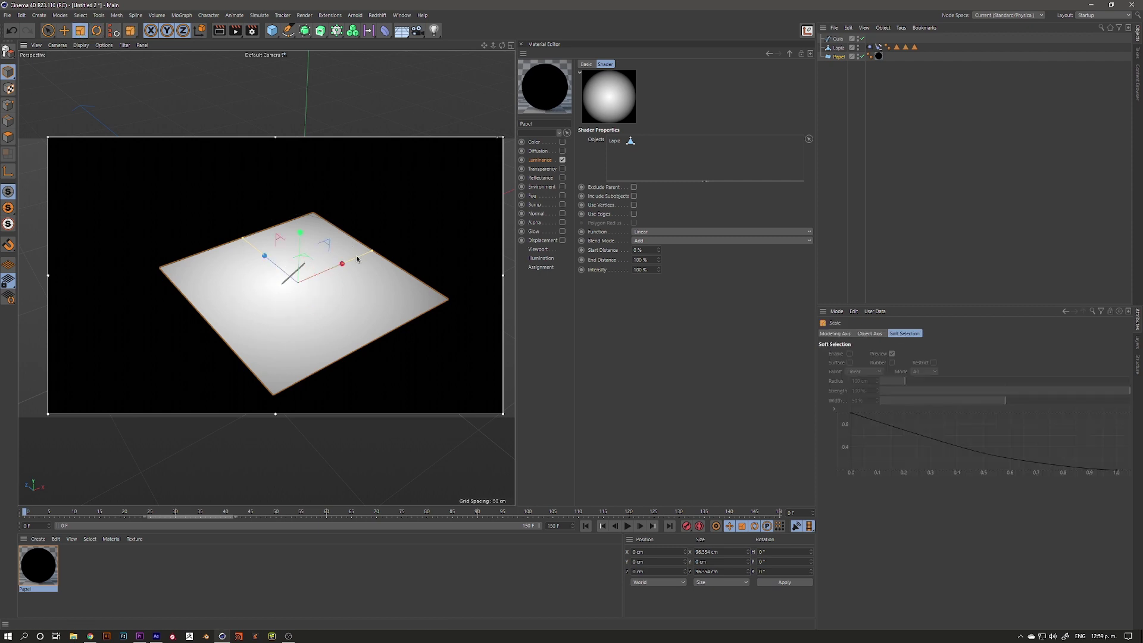
pyautogui.moveTo(145, 283); pyautogui.dragTo(659, 45)
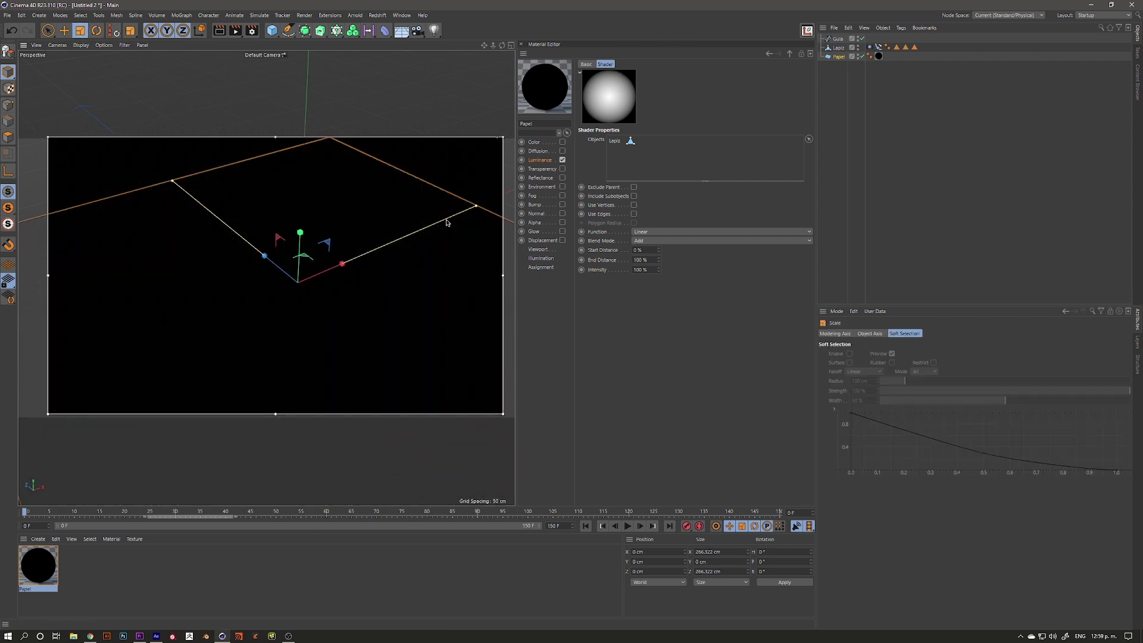
pyautogui.keyDown('alt'); pyautogui.moveTo(278, 301); pyautogui.dragTo(287, 268); pyautogui.keyUp('alt')
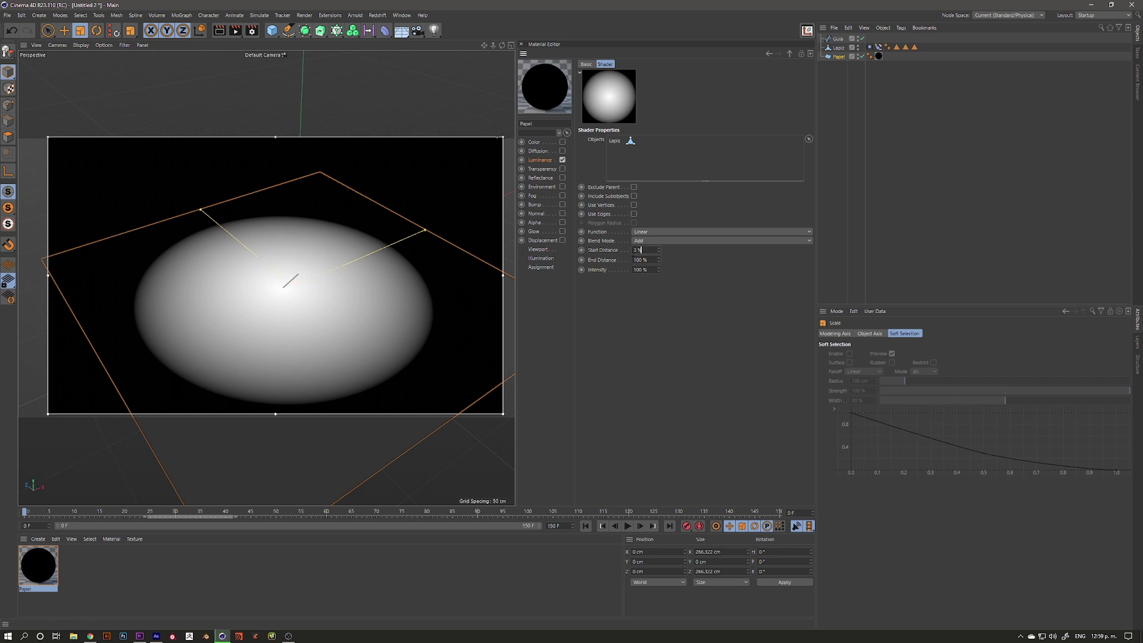
# Step: Set the Proximal shader's End Distance to 0.1 %
pyautogui.click(640, 260)
pyautogui.write('1')
pyautogui.press('Return')
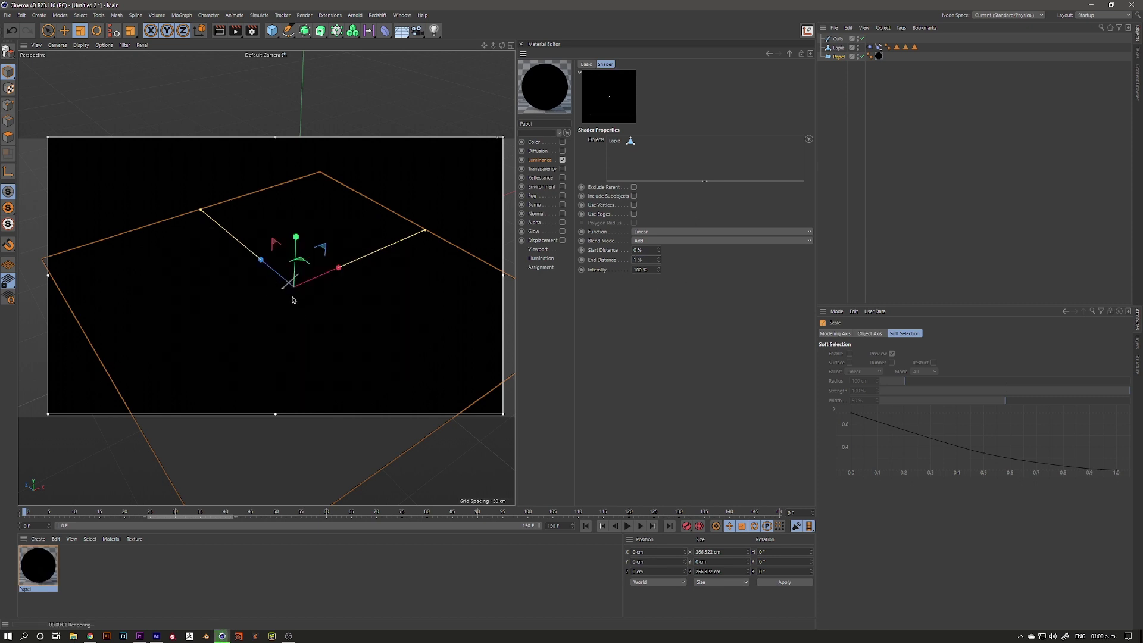
pyautogui.scroll(2, 285, 285)
pyautogui.scroll(2, 289, 280)
pyautogui.scroll(1, 292, 272)
pyautogui.scroll(1, 292, 273)
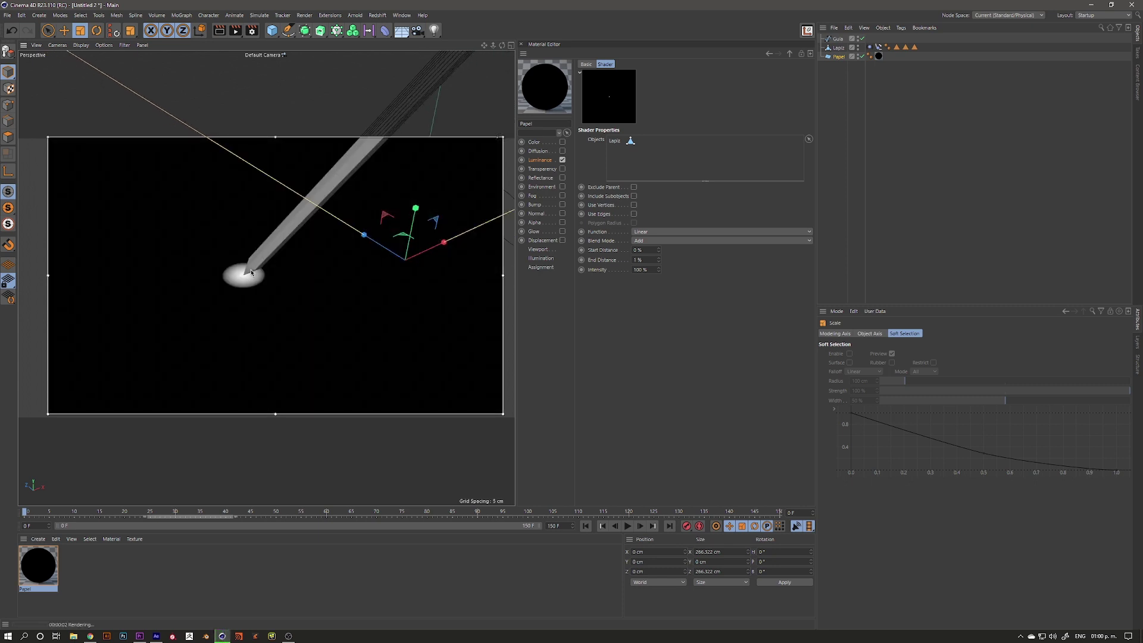
pyautogui.click(646, 260)
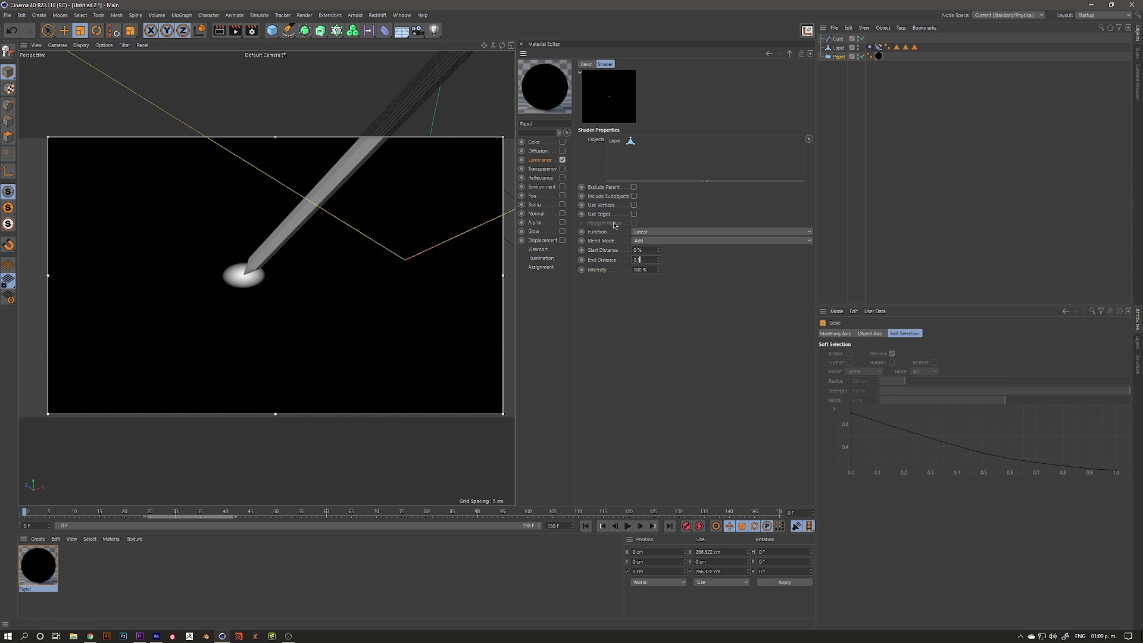
pyautogui.write('0.1')
pyautogui.press('Return')
# Step: Scroll through the shader settings and scrub to frame 14 to preview the stroke
pyautogui.scroll(5, 244, 276)
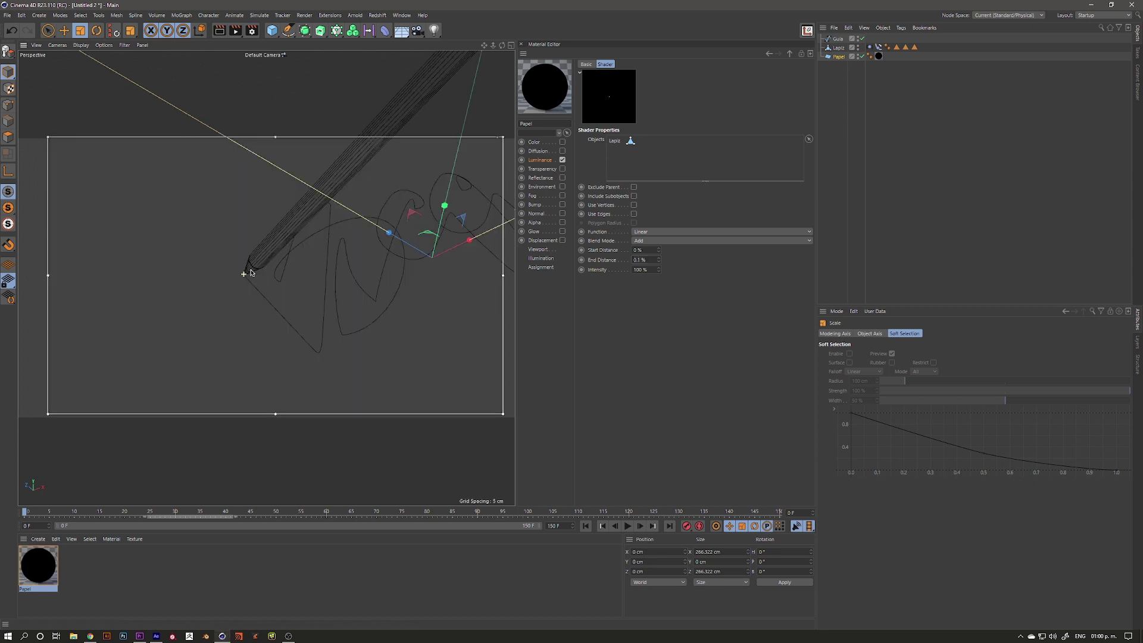
pyautogui.scroll(3, 250, 278)
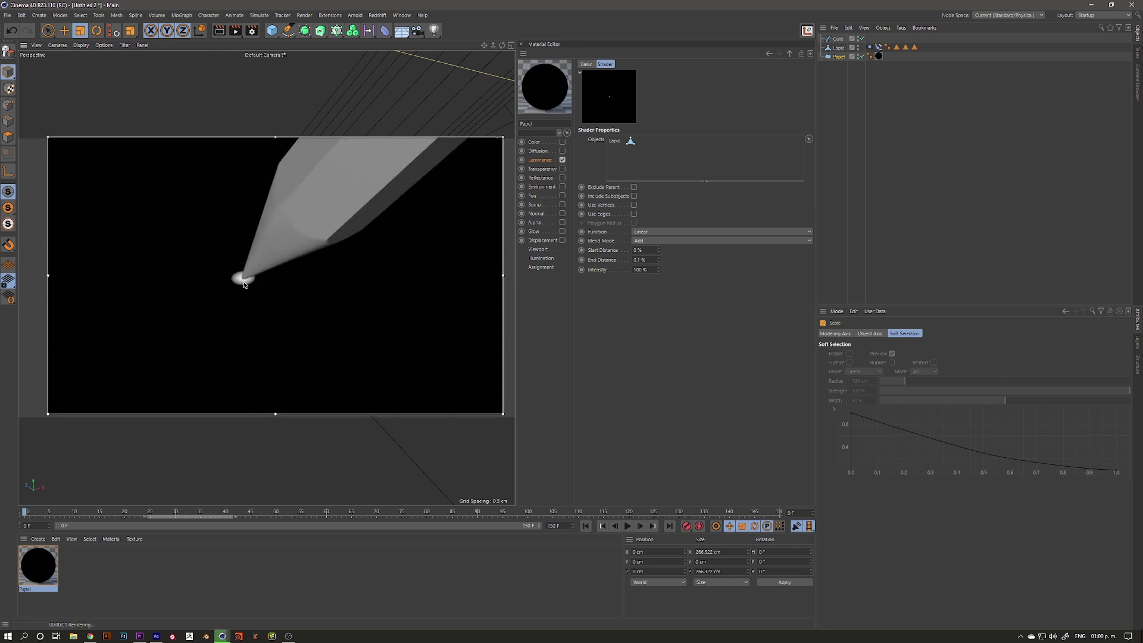
pyautogui.scroll(-6, 277, 265)
pyautogui.scroll(-2, 280, 267)
pyautogui.scroll(3, 286, 270)
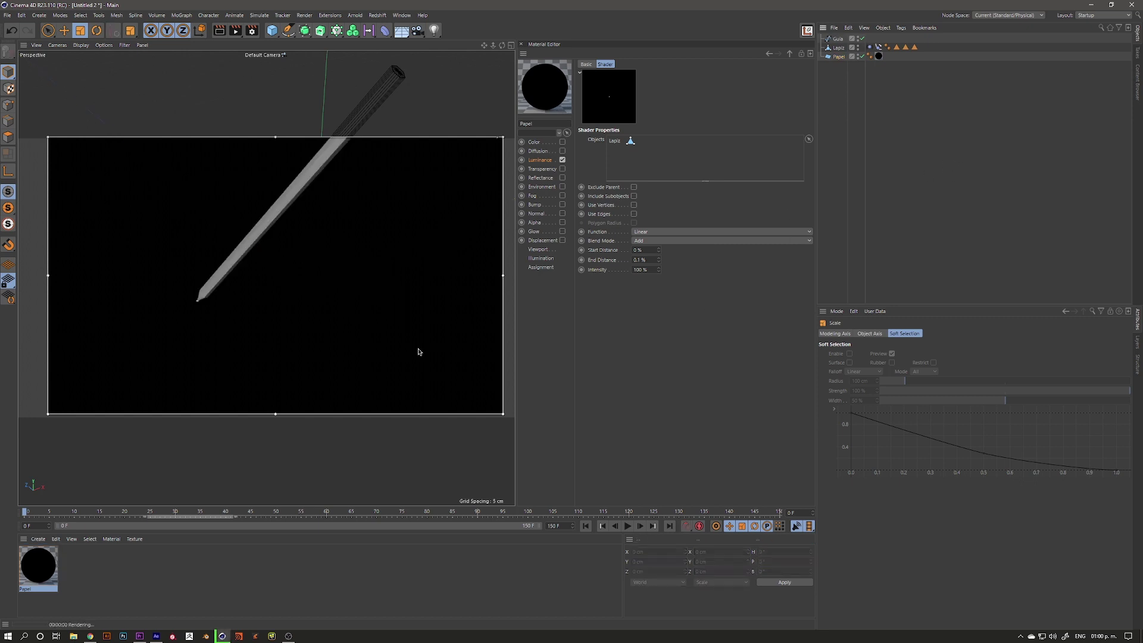
pyautogui.moveTo(26, 515)
pyautogui.mouseDown()
pyautogui.moveTo(125, 516)
pyautogui.moveTo(105, 515)
pyautogui.mouseUp()
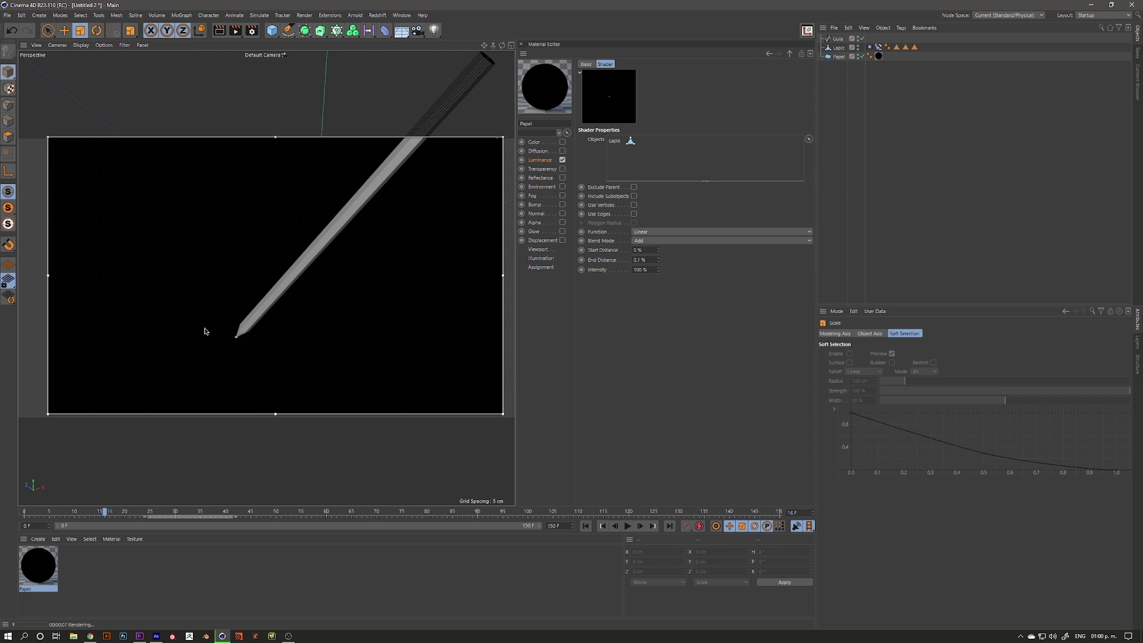
# Step: Scrub the timeline to check the stroke, then open the MoGraph objects palette
pyautogui.moveTo(105, 510)
pyautogui.mouseDown()
pyautogui.moveTo(182, 512)
pyautogui.moveTo(84, 512)
pyautogui.mouseUp()
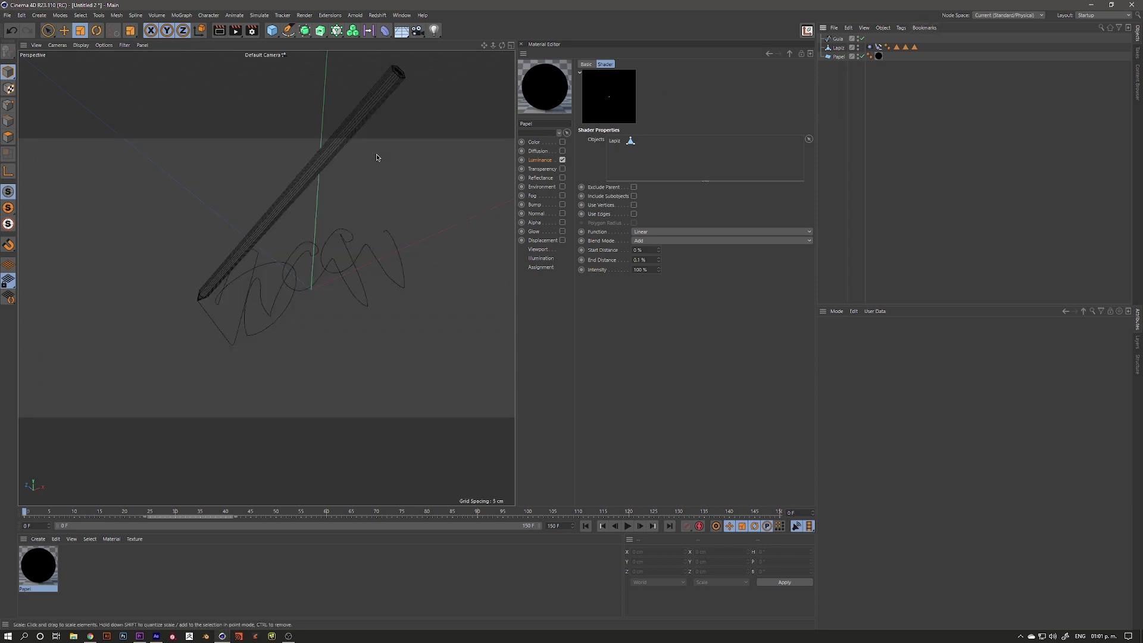
pyautogui.moveTo(336, 31); pyautogui.dragTo(367, 52)
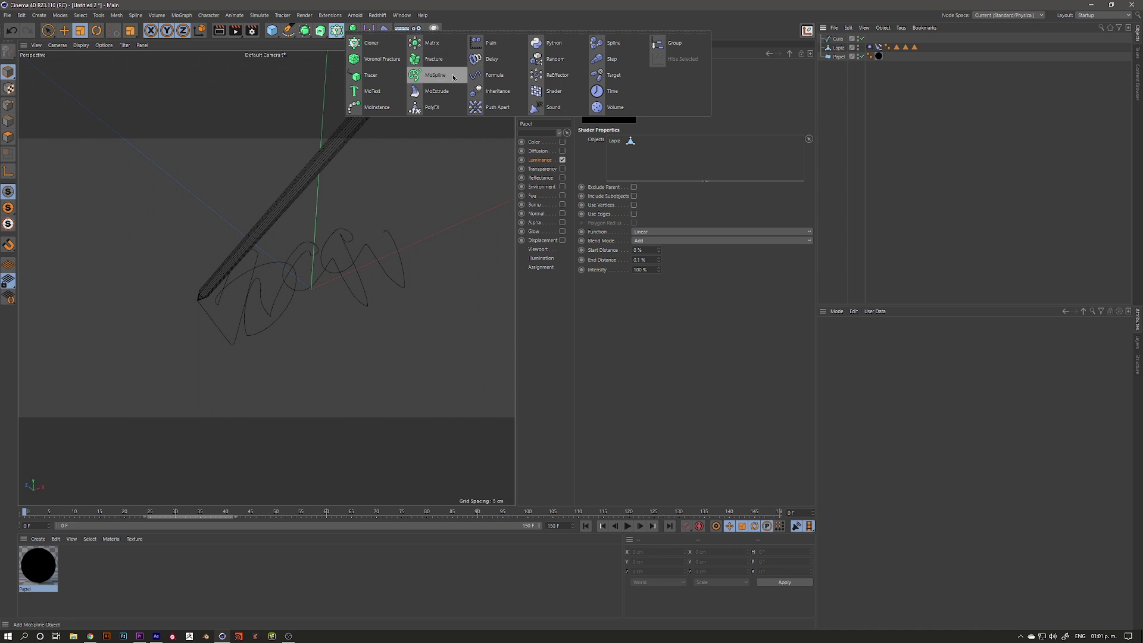
# Step: Add a MoSpline at the bottom of the object list and set its mode to Spline
pyautogui.click(453, 78)
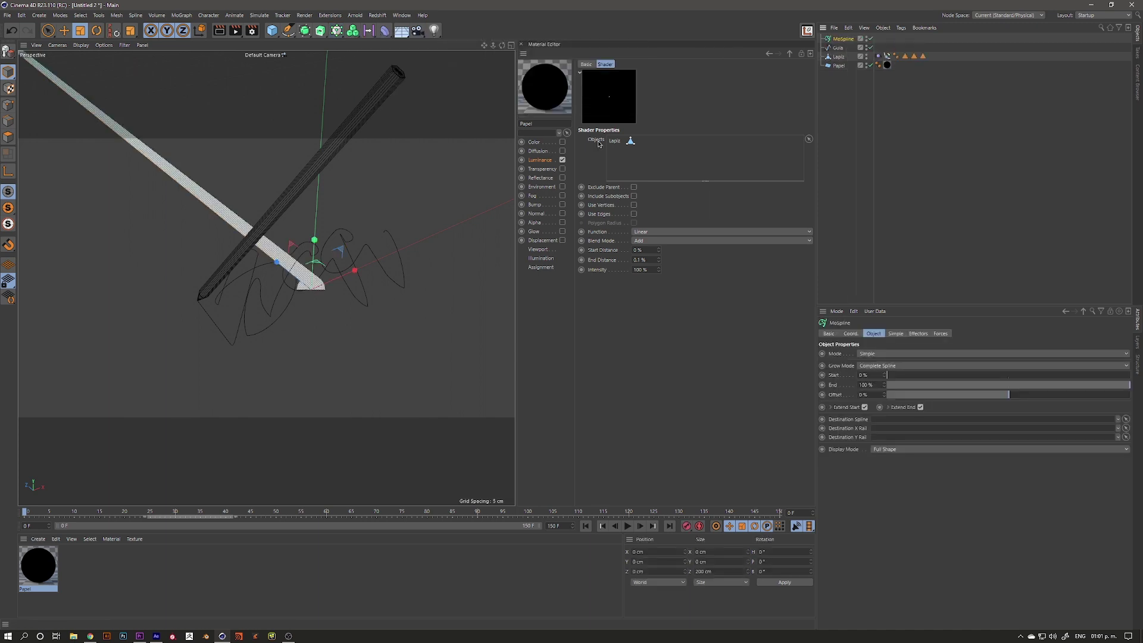
pyautogui.moveTo(331, 294)
pyautogui.keyDown('alt'); pyautogui.mouseDown()
pyautogui.moveTo(321, 276)
pyautogui.moveTo(304, 314)
pyautogui.moveTo(344, 287)
pyautogui.moveTo(284, 289)
pyautogui.moveTo(311, 292)
pyautogui.mouseUp(); pyautogui.keyUp('alt')
pyautogui.moveTo(843, 39); pyautogui.dragTo(841, 70)
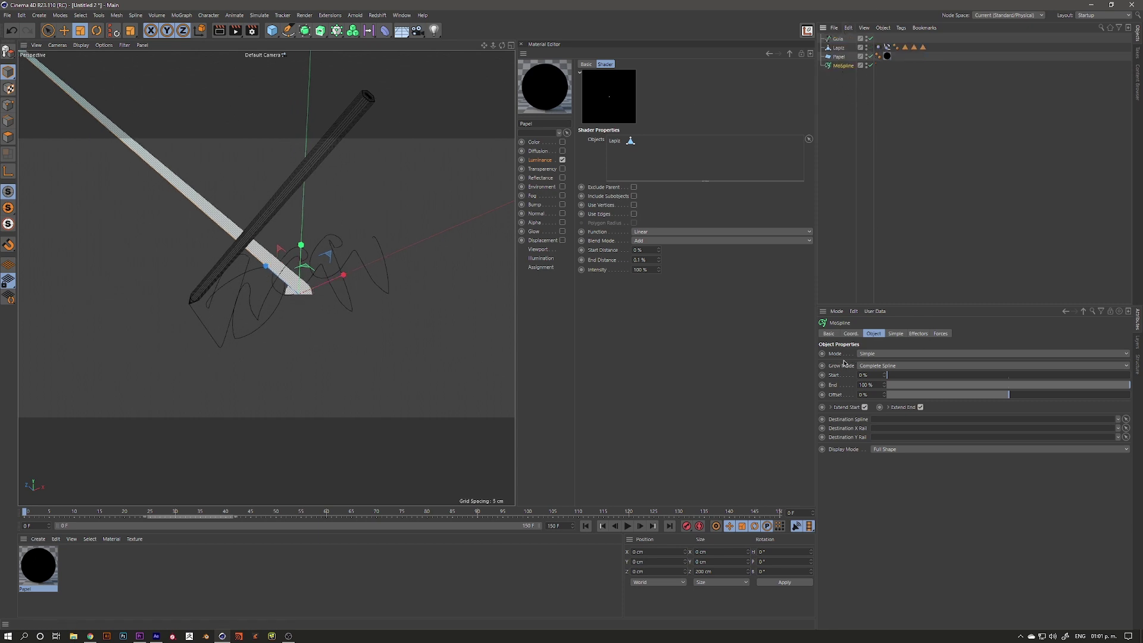
pyautogui.click(865, 356)
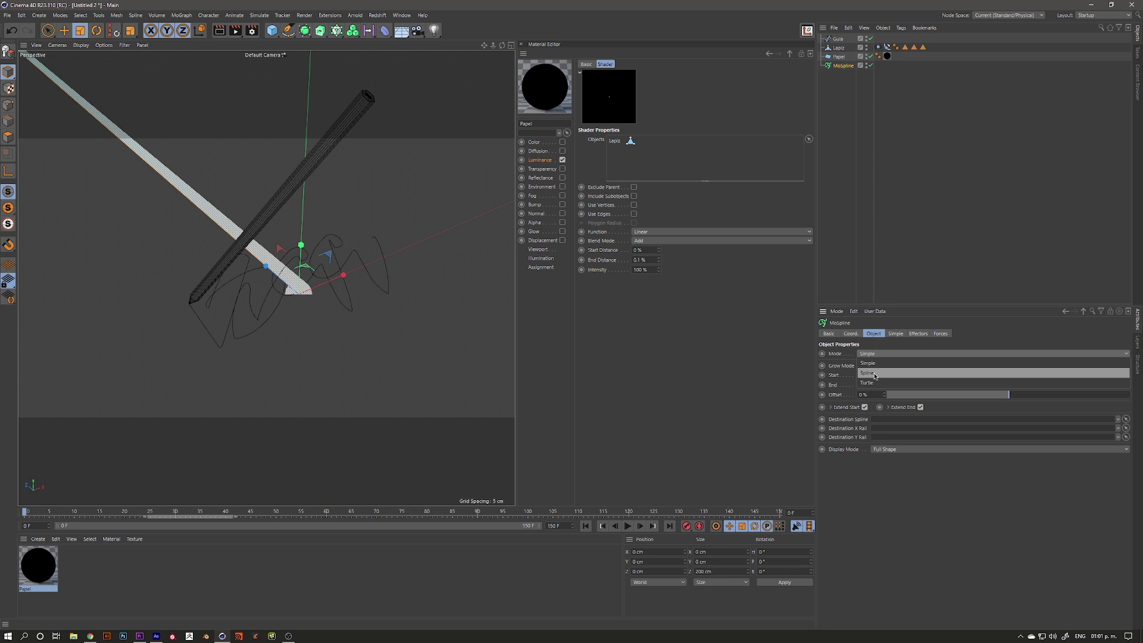
pyautogui.click(877, 374)
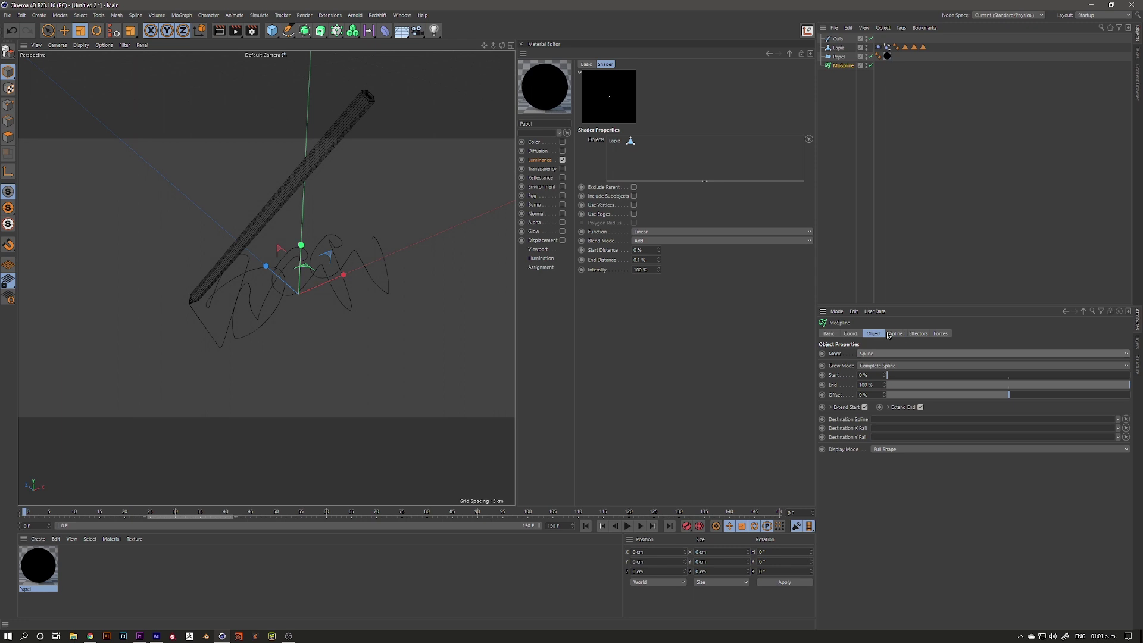
# Step: Use Guia as the MoSpline's Source Spline and drag its Width to 0 cm
pyautogui.click(896, 335)
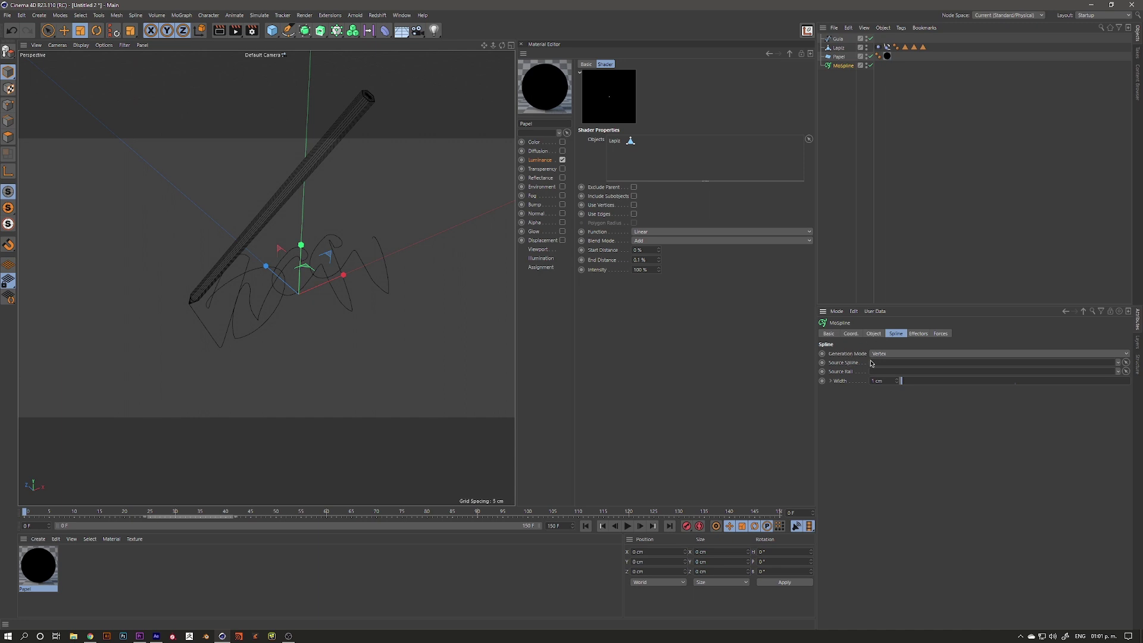
pyautogui.moveTo(837, 39); pyautogui.dragTo(885, 362)
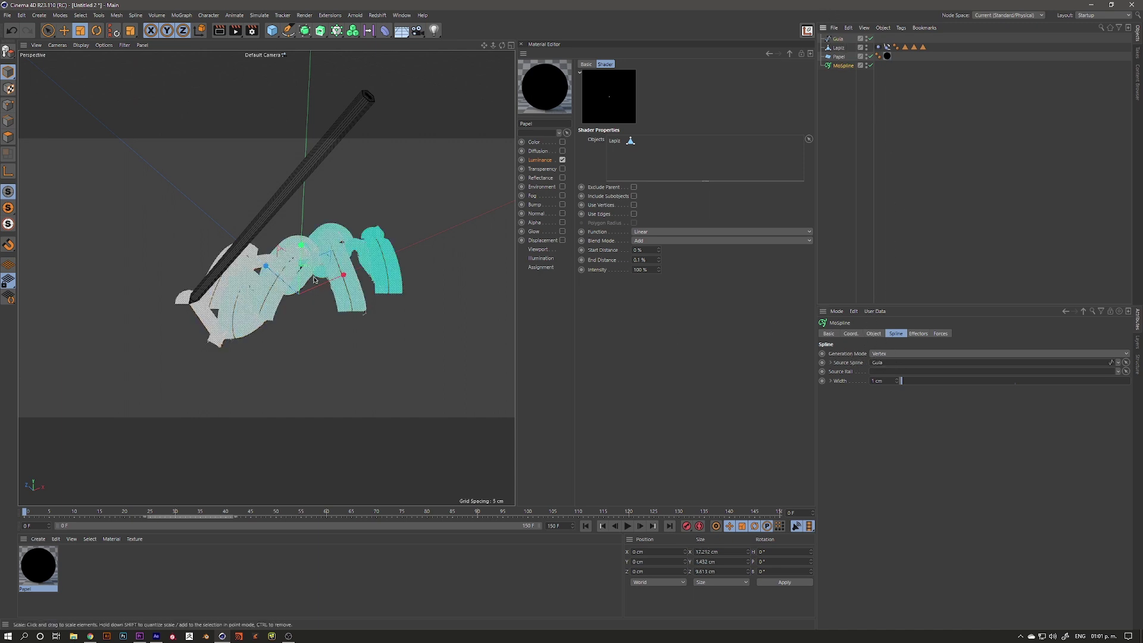
pyautogui.scroll(1, 309, 287)
pyautogui.scroll(2, 304, 286)
pyautogui.scroll(1, 301, 286)
pyautogui.scroll(2, 295, 284)
pyautogui.scroll(-2, 293, 284)
pyautogui.scroll(-1, 294, 284)
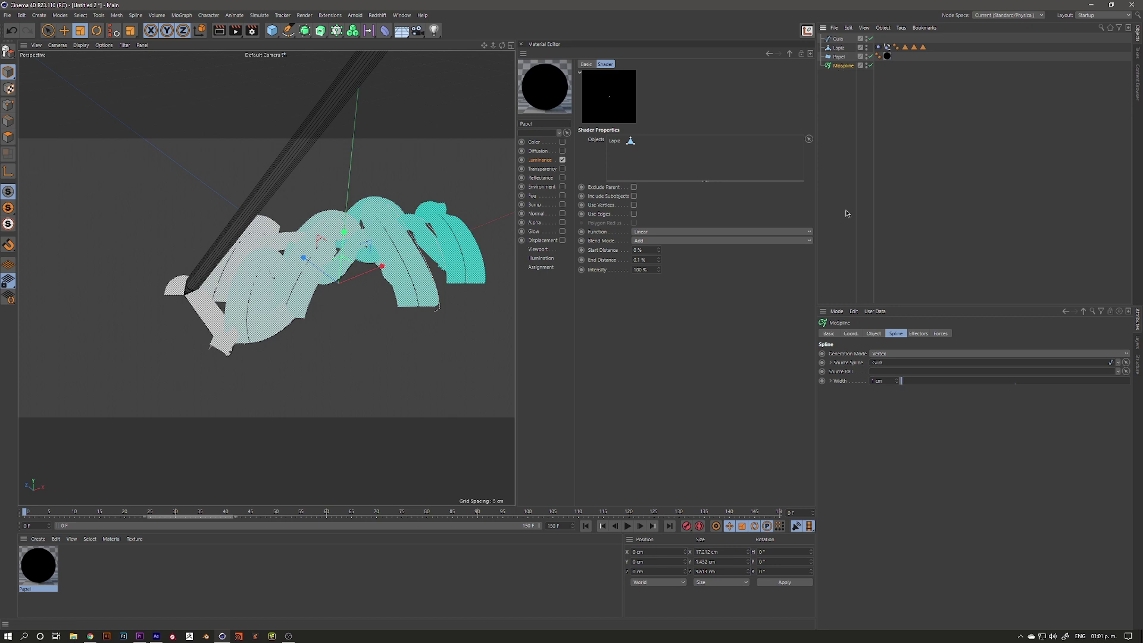
pyautogui.moveTo(902, 385); pyautogui.dragTo(892, 388)
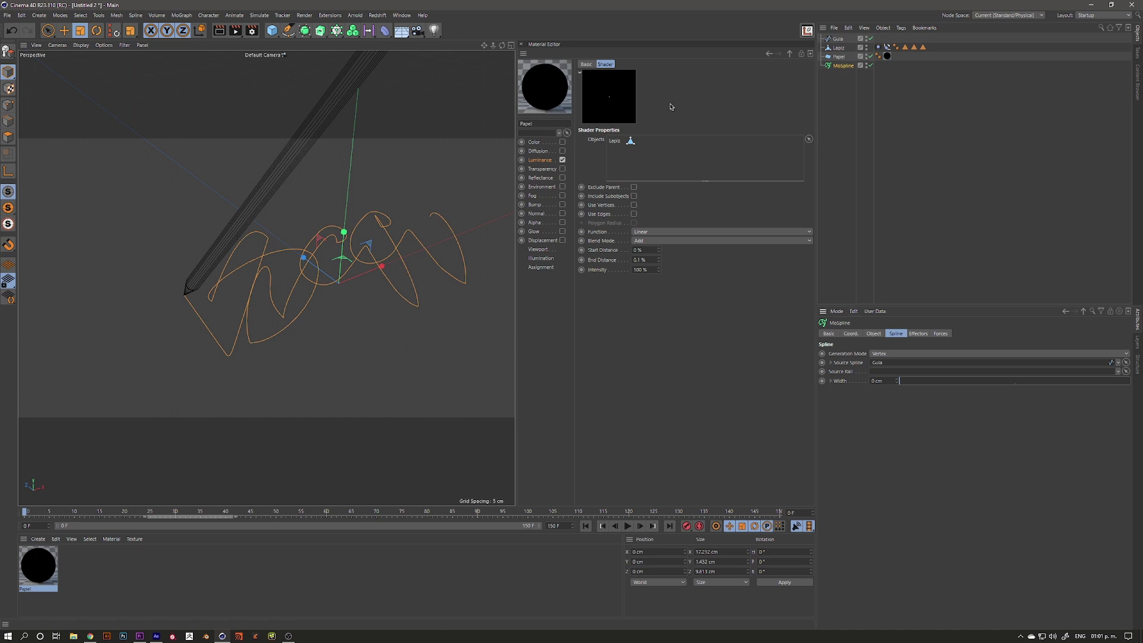
# Step: Hide the Guia spline and shorten the MoSpline's End to about 9%
pyautogui.click(837, 39)
pyautogui.click(843, 66)
pyautogui.click(874, 334)
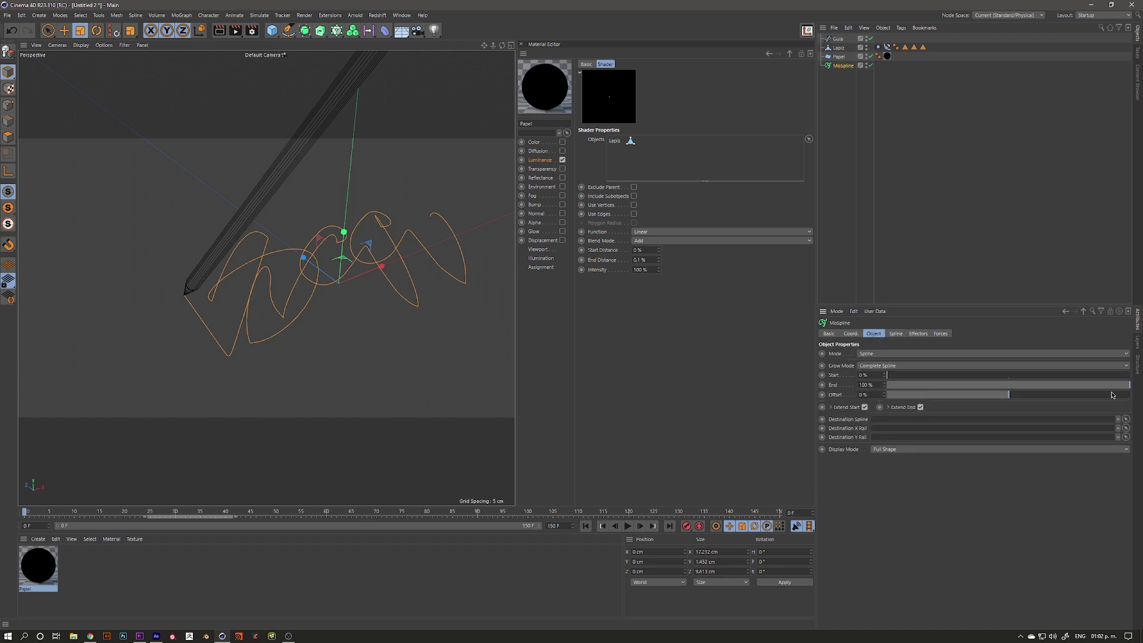
pyautogui.moveTo(1122, 385)
pyautogui.mouseDown()
pyautogui.moveTo(906, 395)
pyautogui.moveTo(1082, 377)
pyautogui.moveTo(906, 381)
pyautogui.moveTo(982, 381)
pyautogui.moveTo(950, 381)
pyautogui.mouseUp()
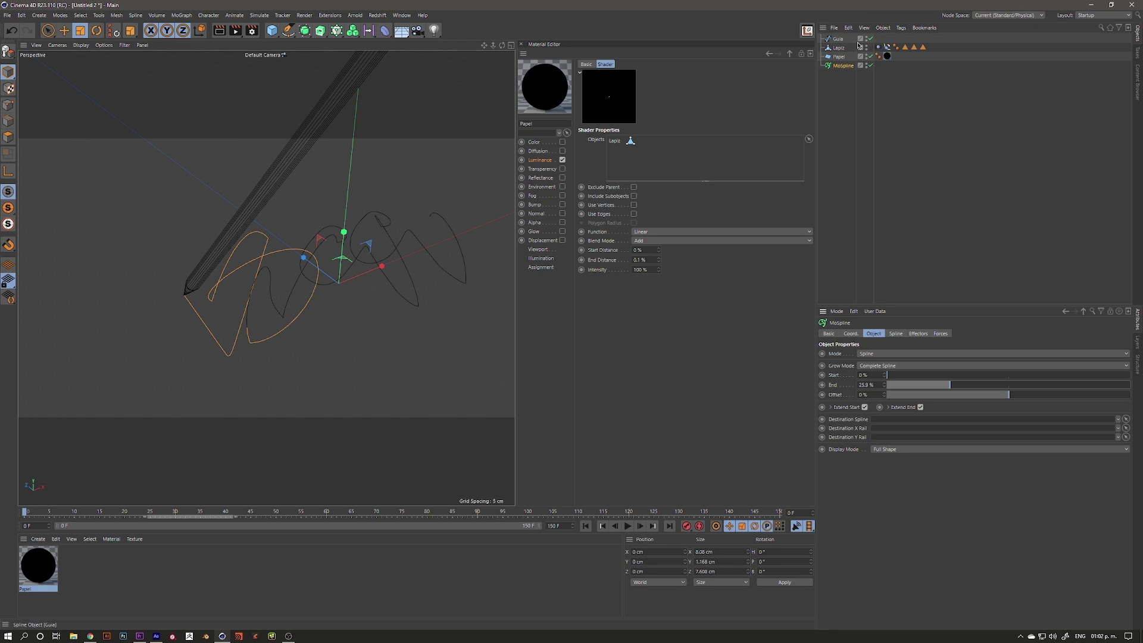
pyautogui.hotkey('alt', 'shift')
pyautogui.click(868, 41)
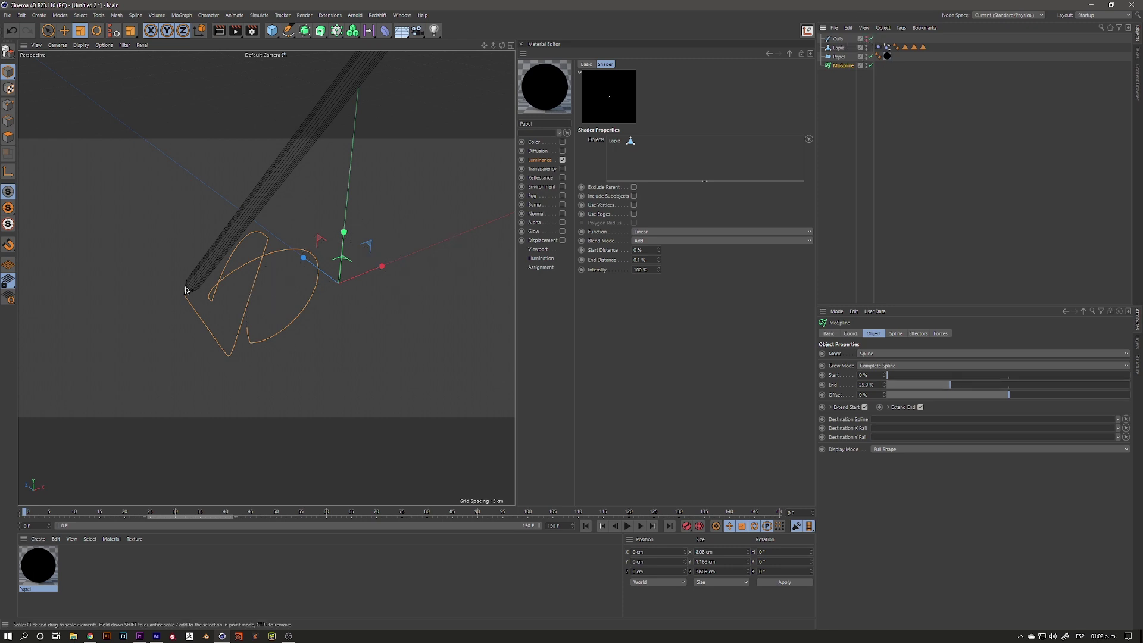
pyautogui.moveTo(945, 382)
pyautogui.mouseDown()
pyautogui.moveTo(909, 397)
pyautogui.moveTo(1037, 393)
pyautogui.moveTo(897, 392)
pyautogui.moveTo(944, 385)
pyautogui.mouseUp()
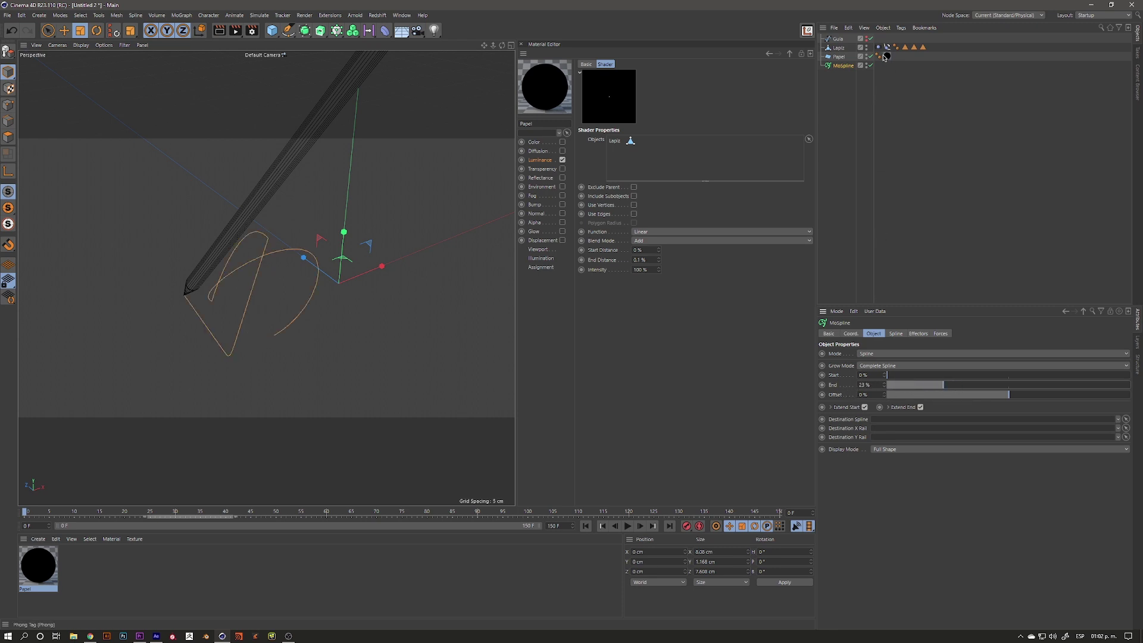
# Step: Set the MoSpline End to 0% and show the pencil's Align to Spline settings
pyautogui.click(887, 47)
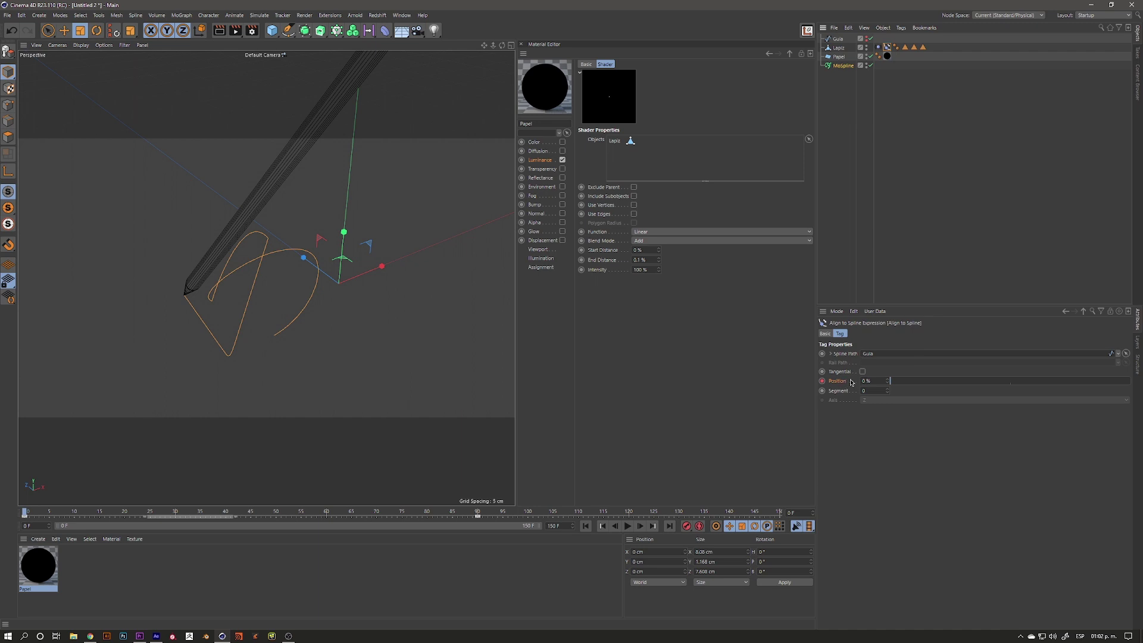
pyautogui.click(841, 66)
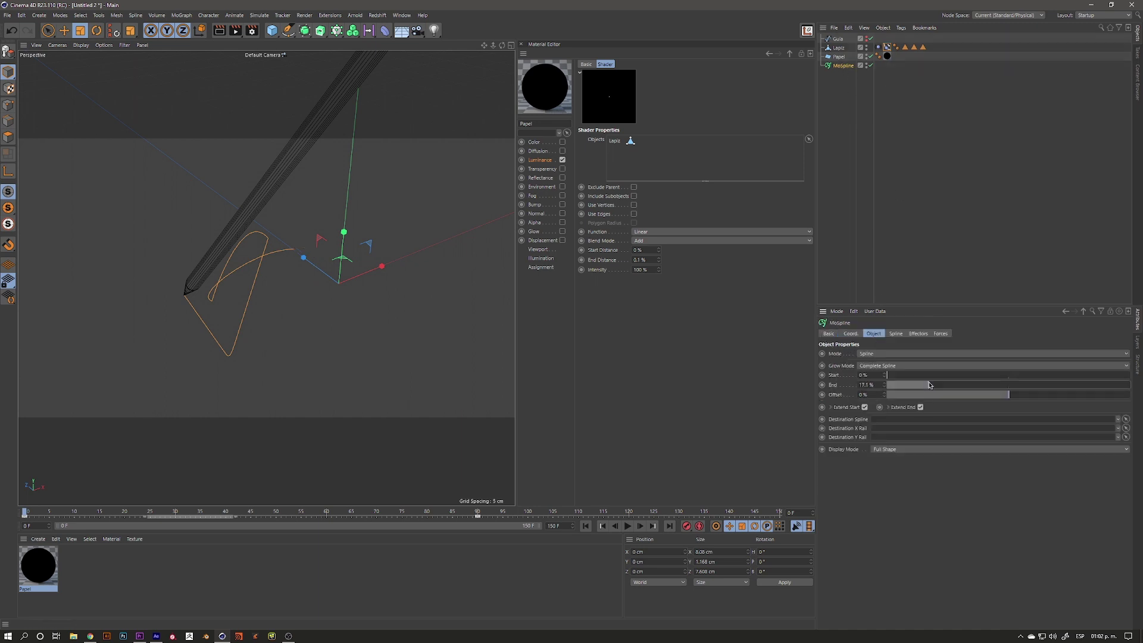
pyautogui.moveTo(931, 385); pyautogui.dragTo(885, 385)
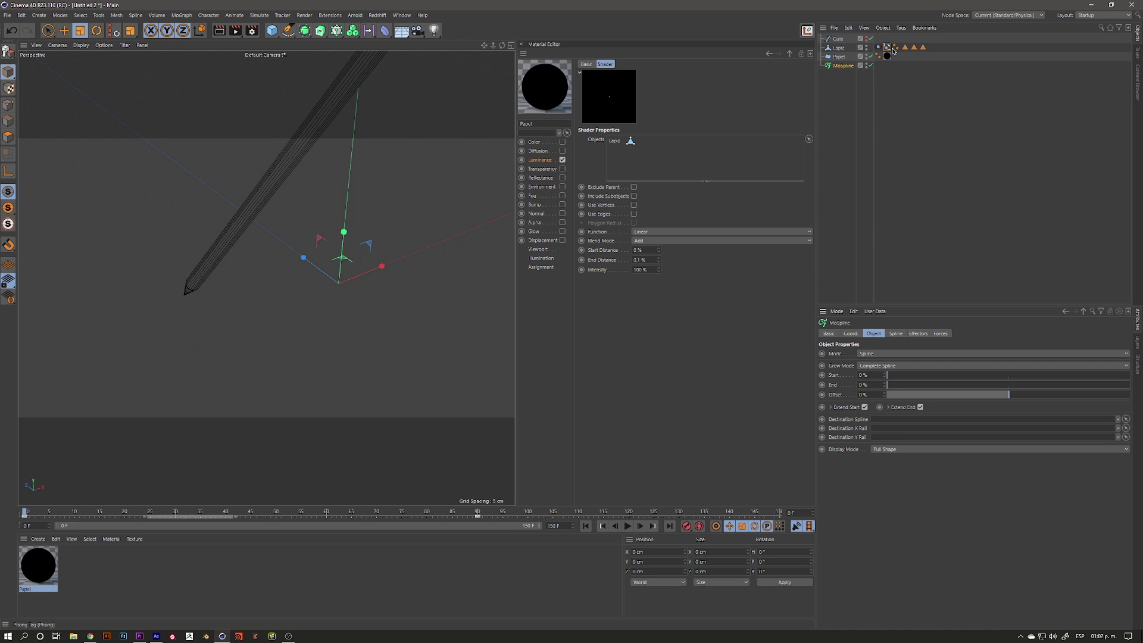
pyautogui.click(887, 48)
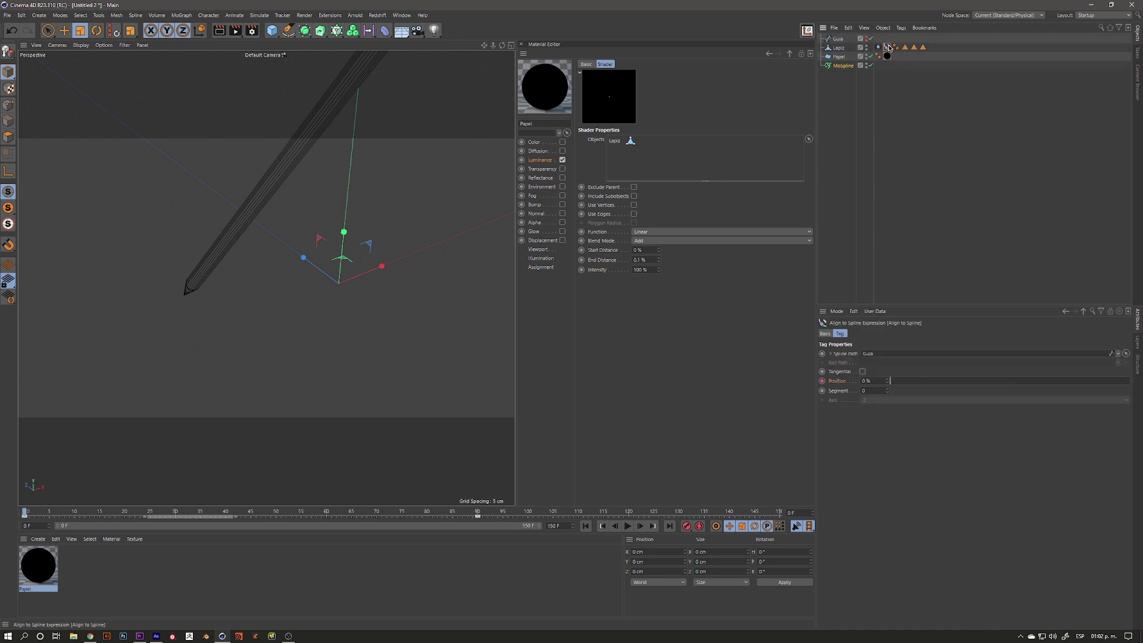
# Step: Set the pencil's Align to Spline Position as the XPresso driver
pyautogui.rightClick(837, 384)
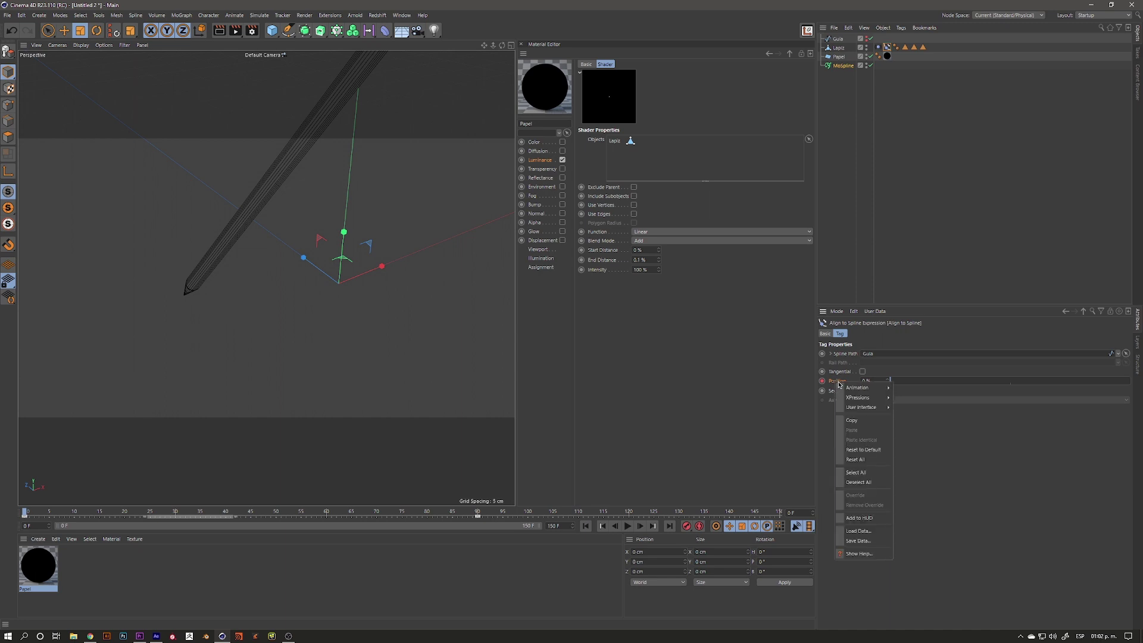
pyautogui.moveTo(859, 396)
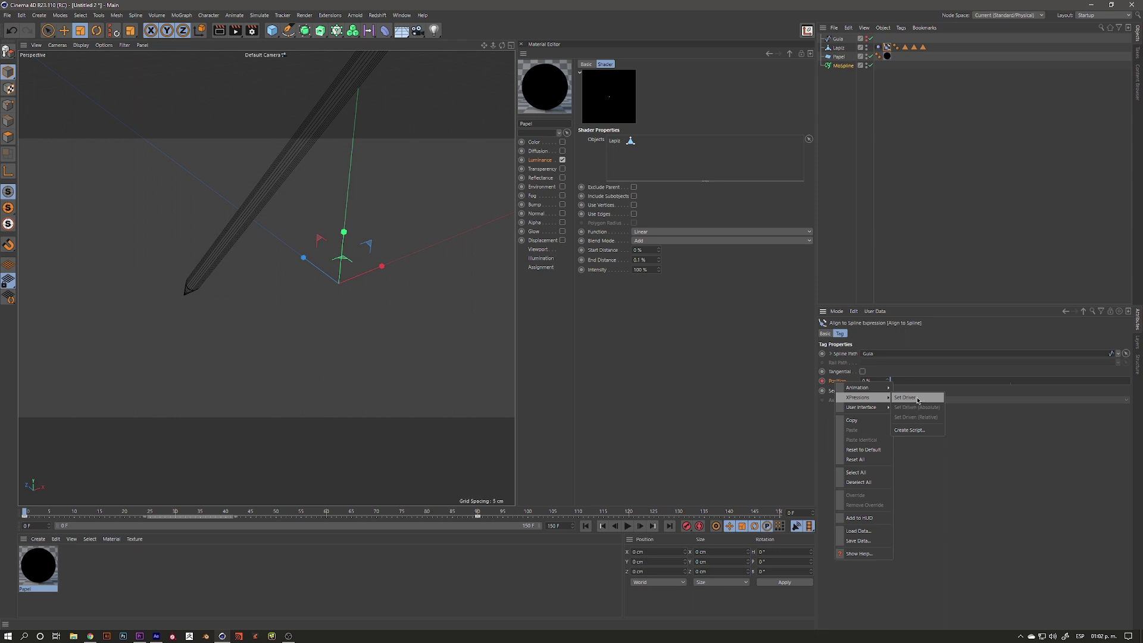
pyautogui.click(918, 401)
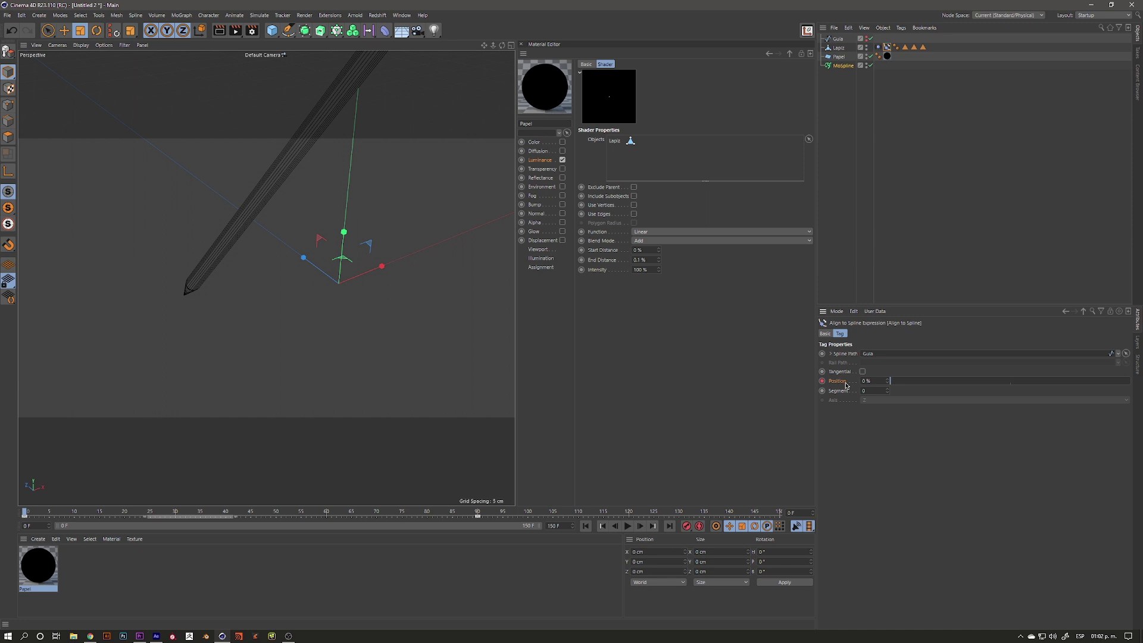
pyautogui.rightClick(842, 385)
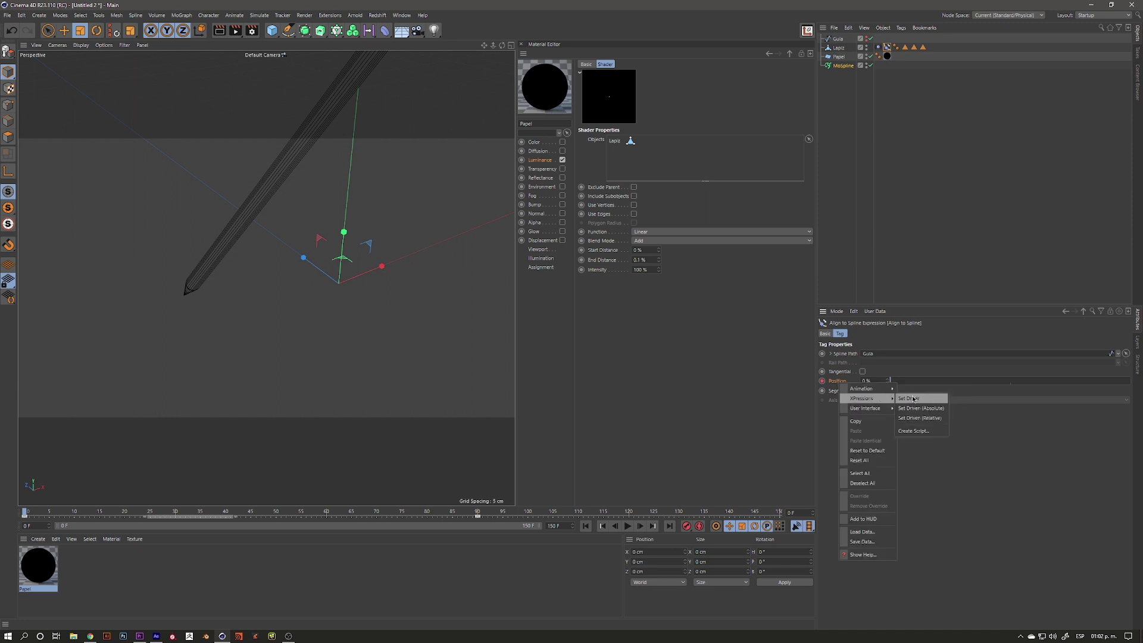
pyautogui.click(916, 400)
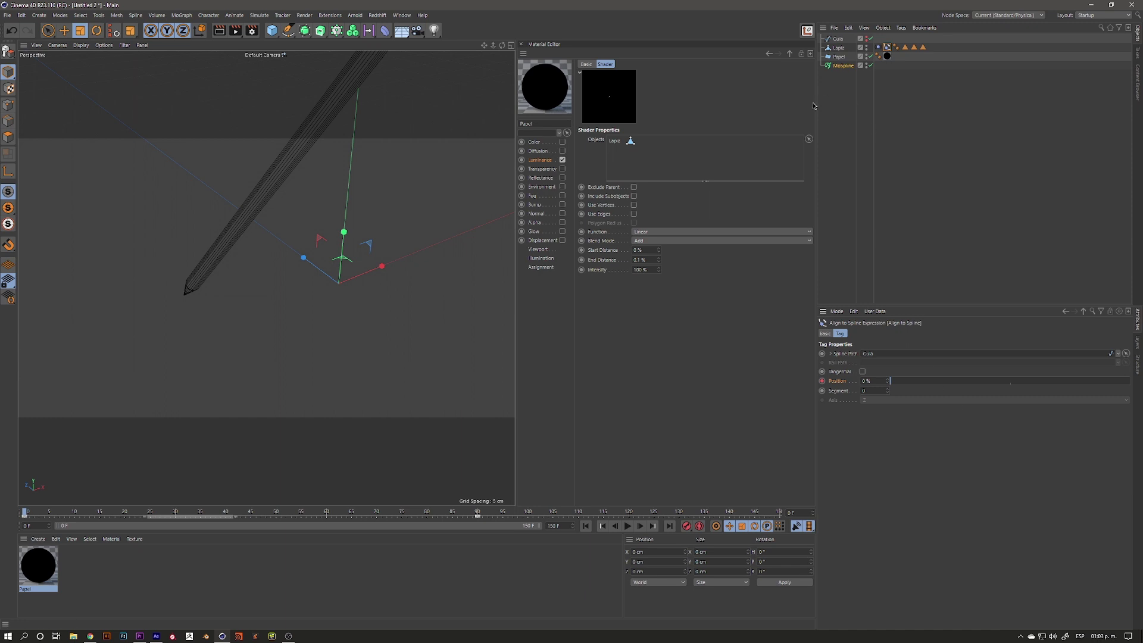
# Step: Make MoSpline's End driven (absolute) by that Position, then scrub to watch the drawing
pyautogui.click(842, 66)
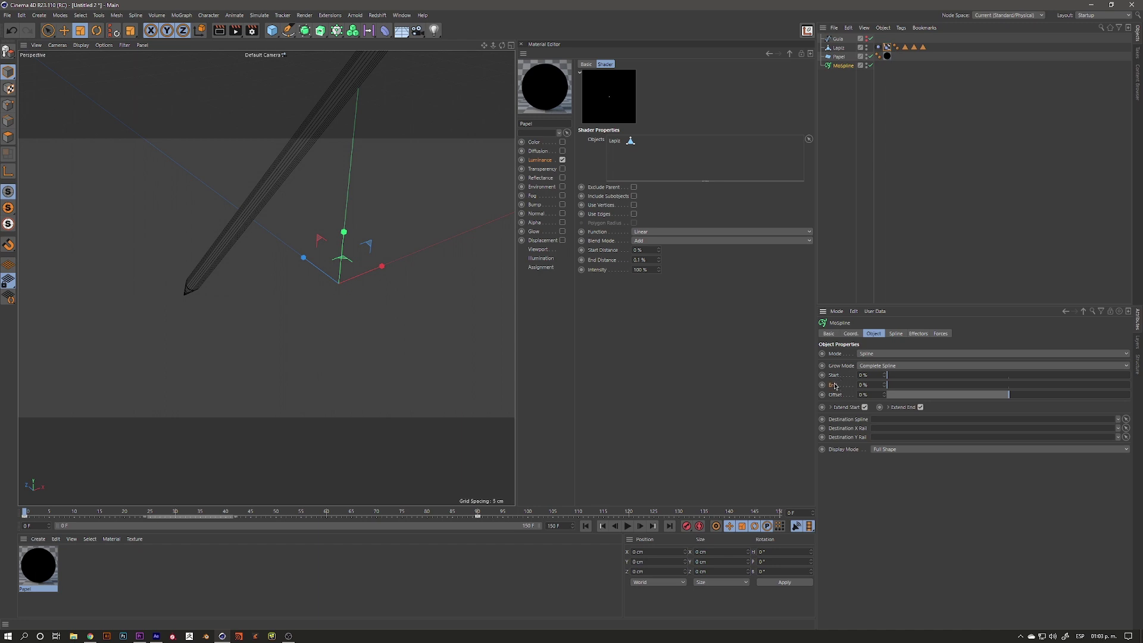
pyautogui.rightClick(835, 386)
pyautogui.moveTo(862, 398)
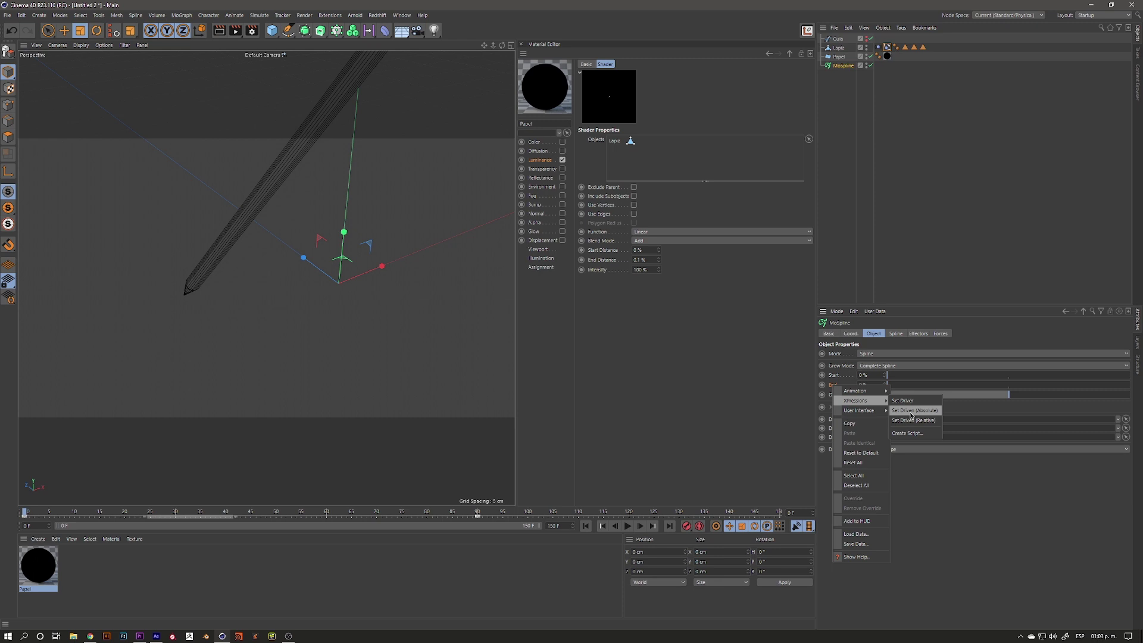
pyautogui.click(912, 412)
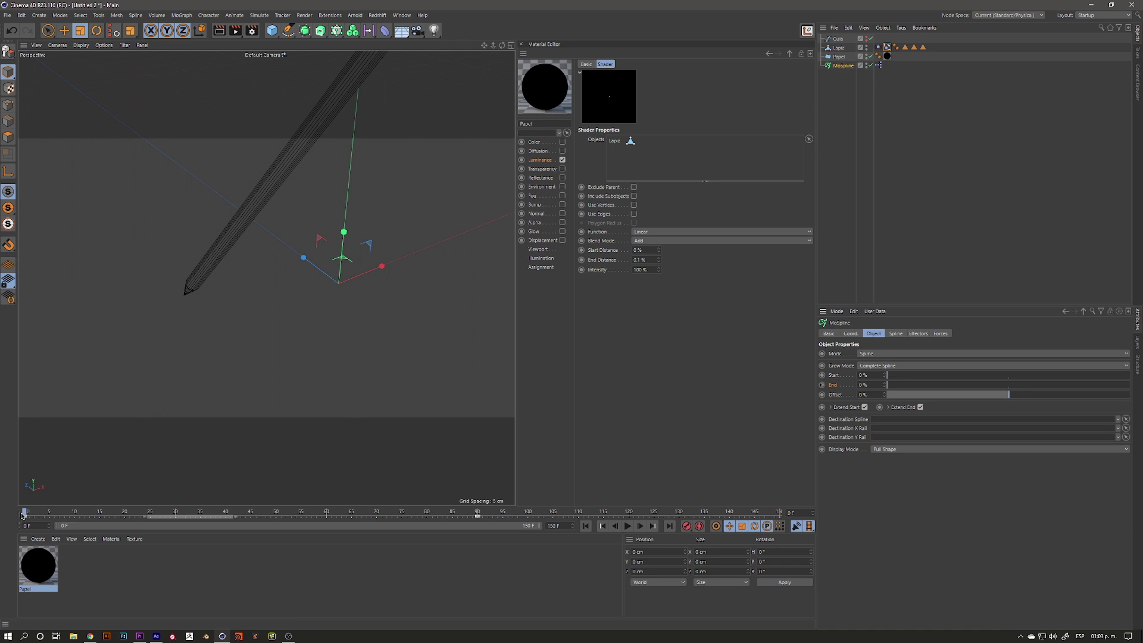
pyautogui.moveTo(28, 512); pyautogui.dragTo(130, 516)
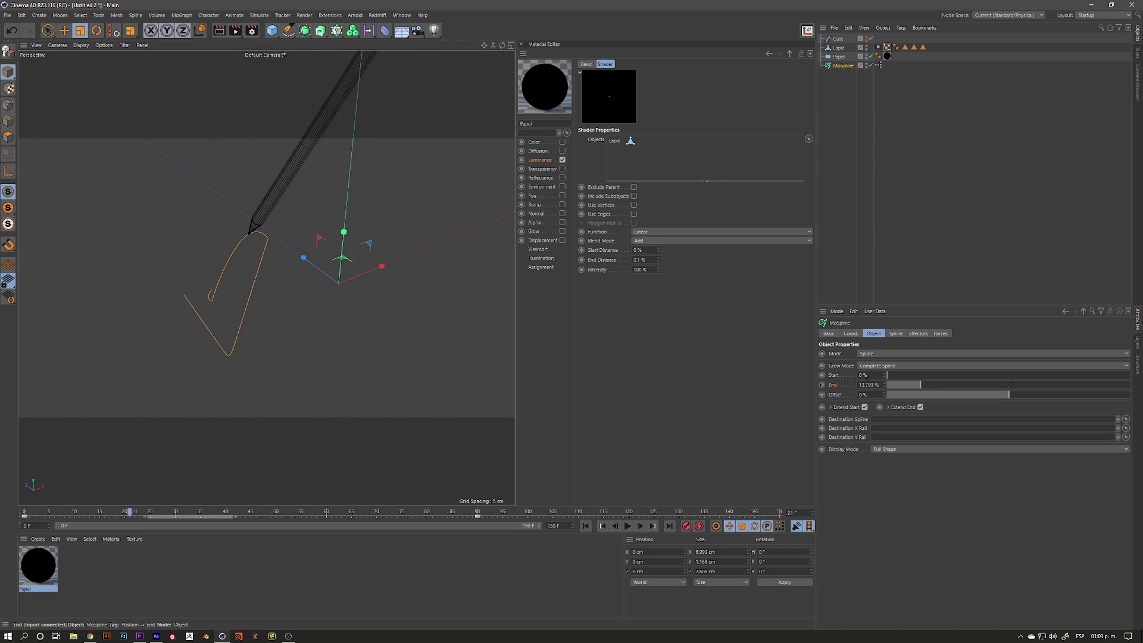
# Step: Compare MoSpline End with the pencil's Position at frame 21, orbit low, then select Guia
pyautogui.click(878, 385)
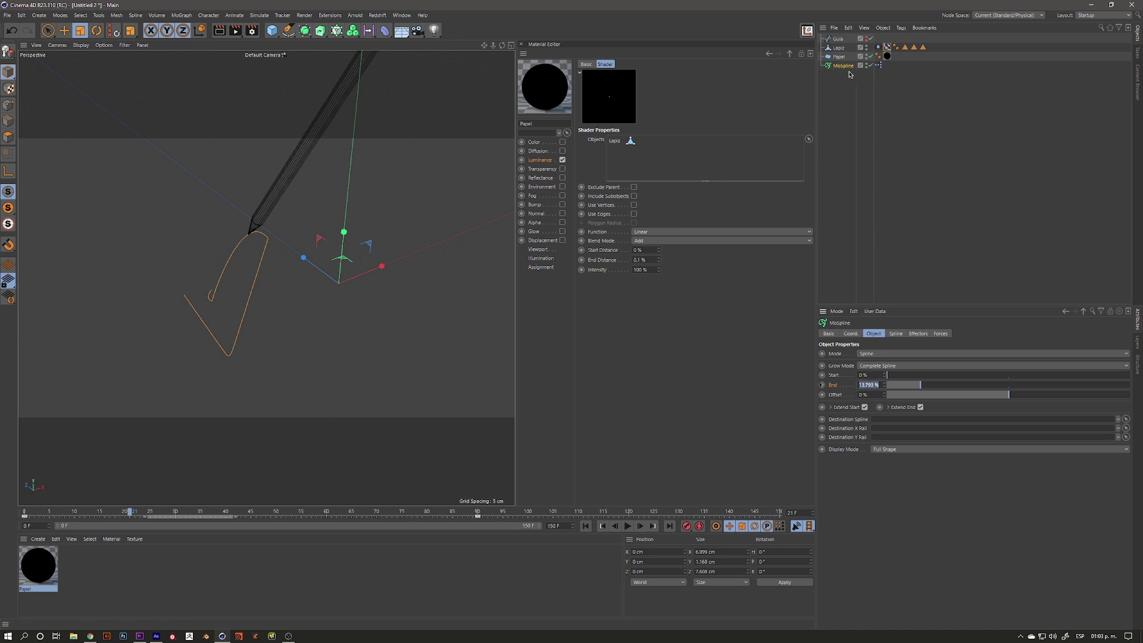
pyautogui.click(887, 47)
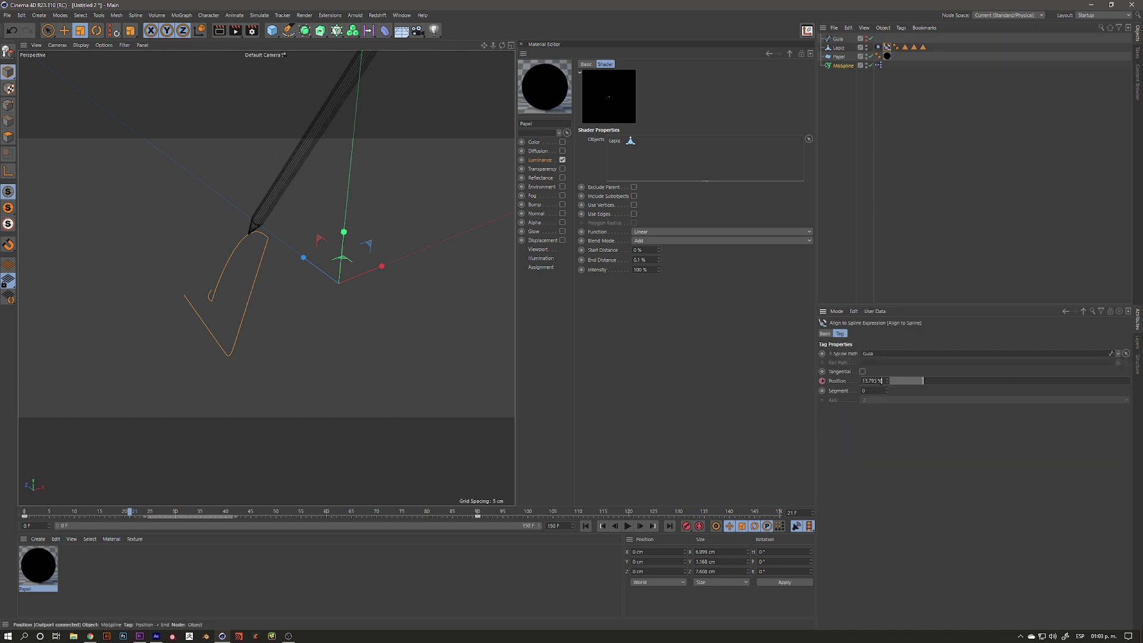
pyautogui.click(852, 66)
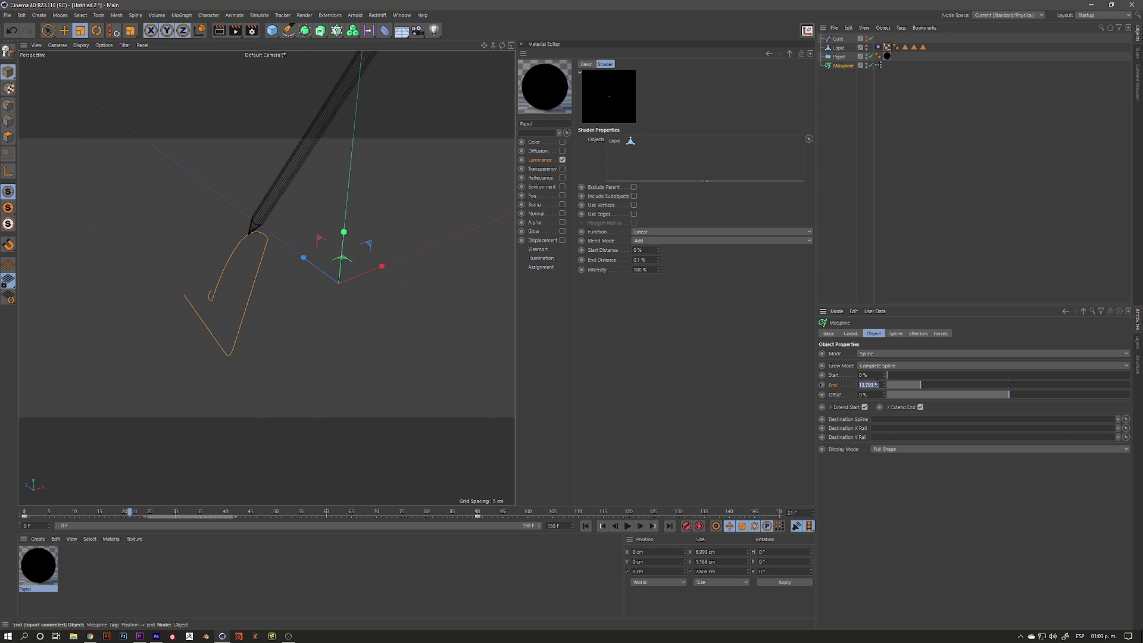
pyautogui.moveTo(311, 253)
pyautogui.keyDown('alt'); pyautogui.mouseDown()
pyautogui.moveTo(296, 197)
pyautogui.moveTo(285, 239)
pyautogui.mouseUp(); pyautogui.keyUp('alt')
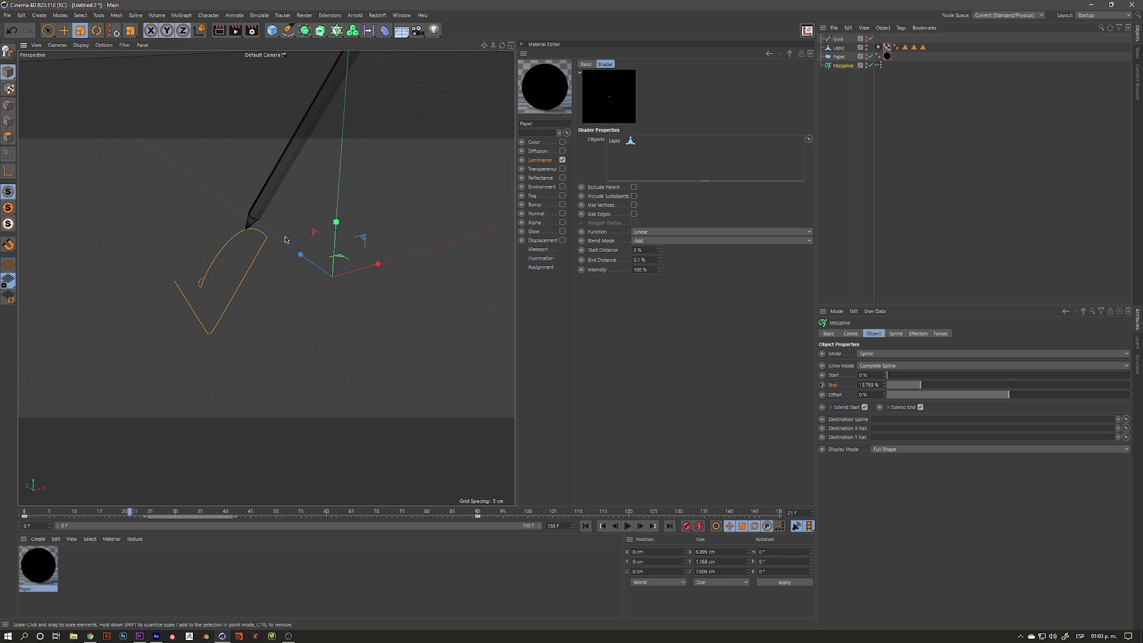
pyautogui.scroll(3, 233, 287)
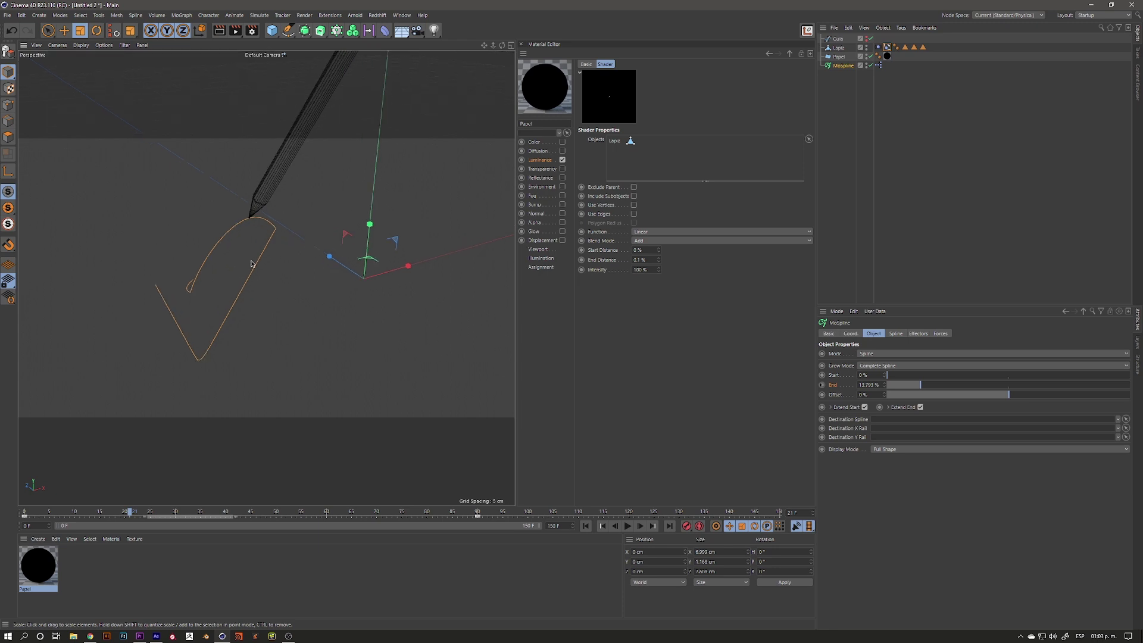
pyautogui.click(838, 40)
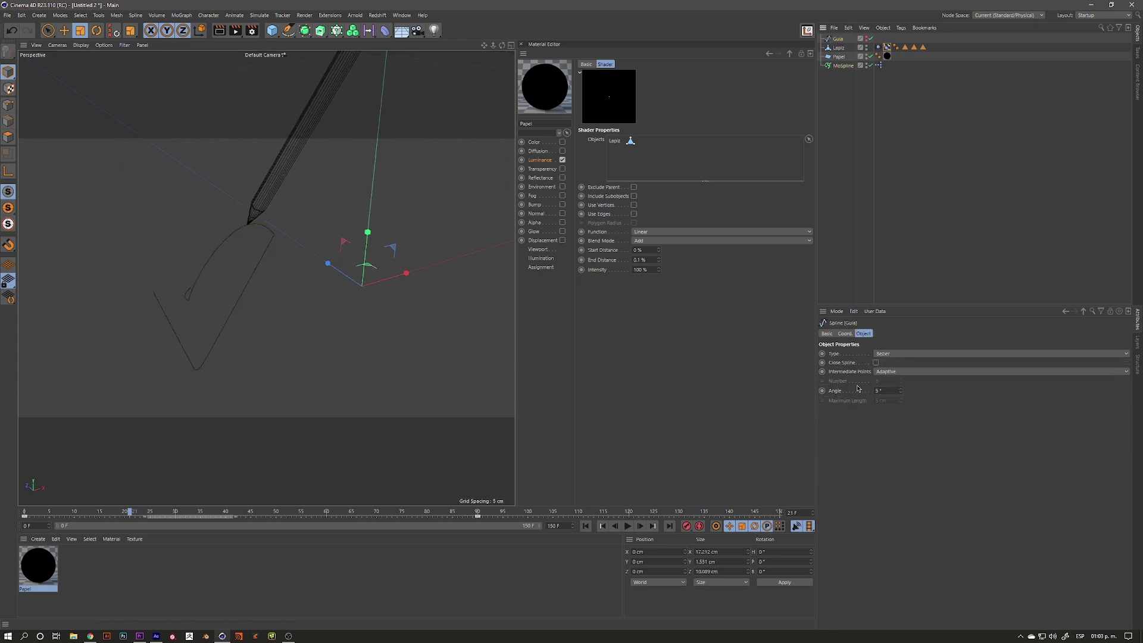
# Step: Make Guia's intermediate points Uniform, then scrub to confirm the pencil follows the traced path
pyautogui.click(899, 374)
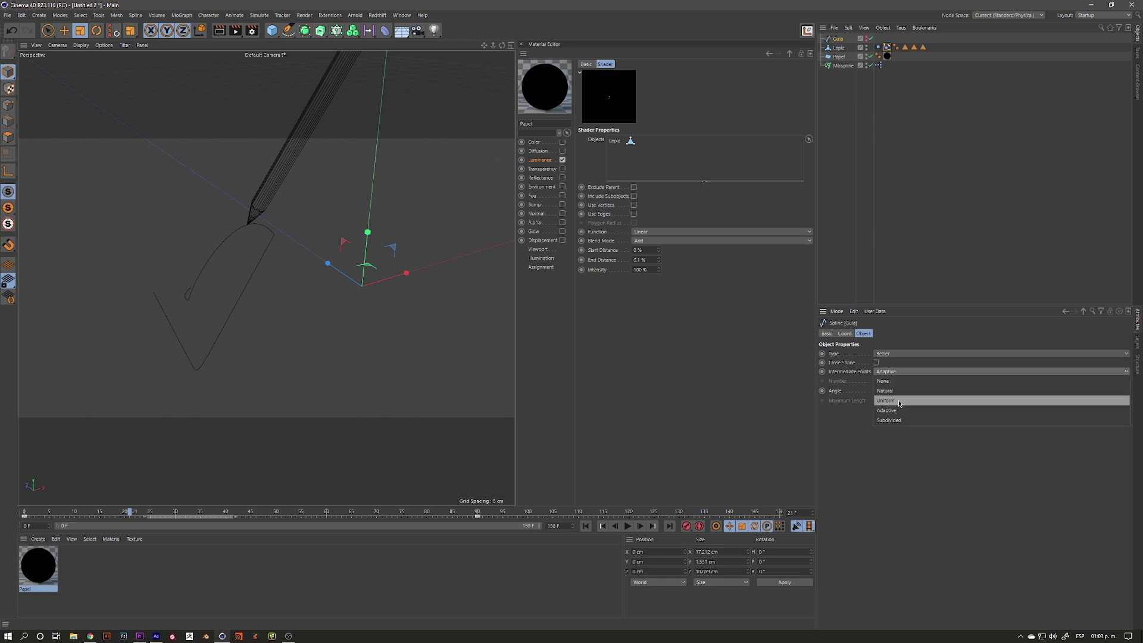
pyautogui.click(900, 401)
pyautogui.moveTo(287, 276)
pyautogui.keyDown('alt'); pyautogui.mouseDown()
pyautogui.moveTo(190, 277)
pyautogui.moveTo(143, 357)
pyautogui.mouseUp(); pyautogui.keyUp('alt')
pyautogui.moveTo(132, 516)
pyautogui.mouseDown()
pyautogui.moveTo(325, 503)
pyautogui.moveTo(94, 510)
pyautogui.mouseUp()
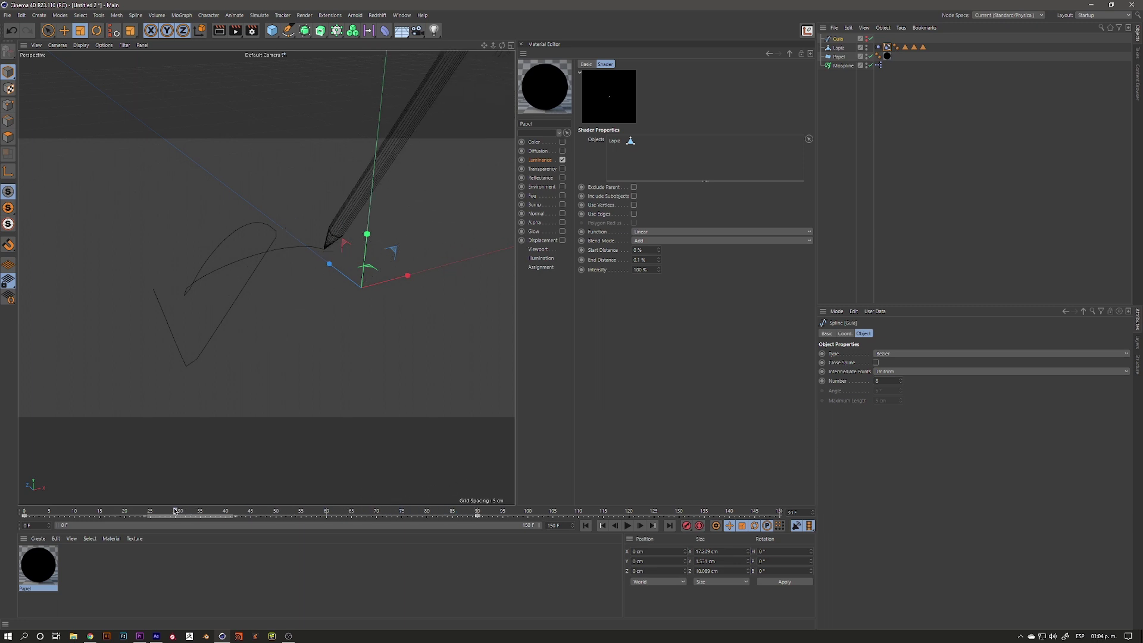
# Step: Replace Lapiz with MoSpline in the Proximal shader's objects and start an interactive render region
pyautogui.click(843, 66)
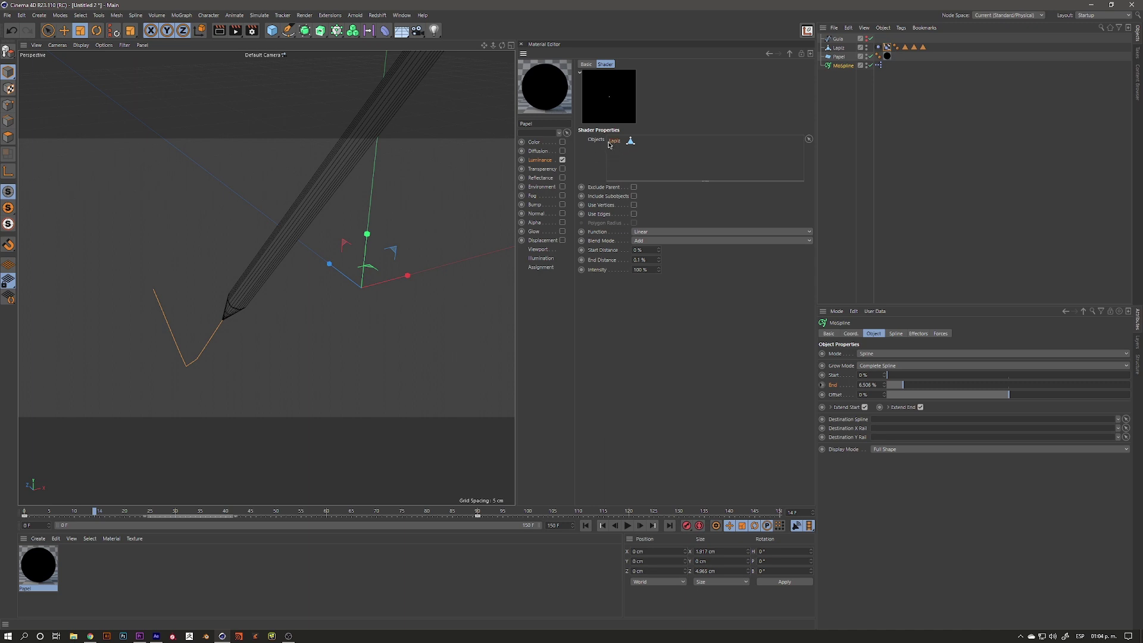
pyautogui.press('Delete')
pyautogui.moveTo(772, 137); pyautogui.dragTo(632, 159)
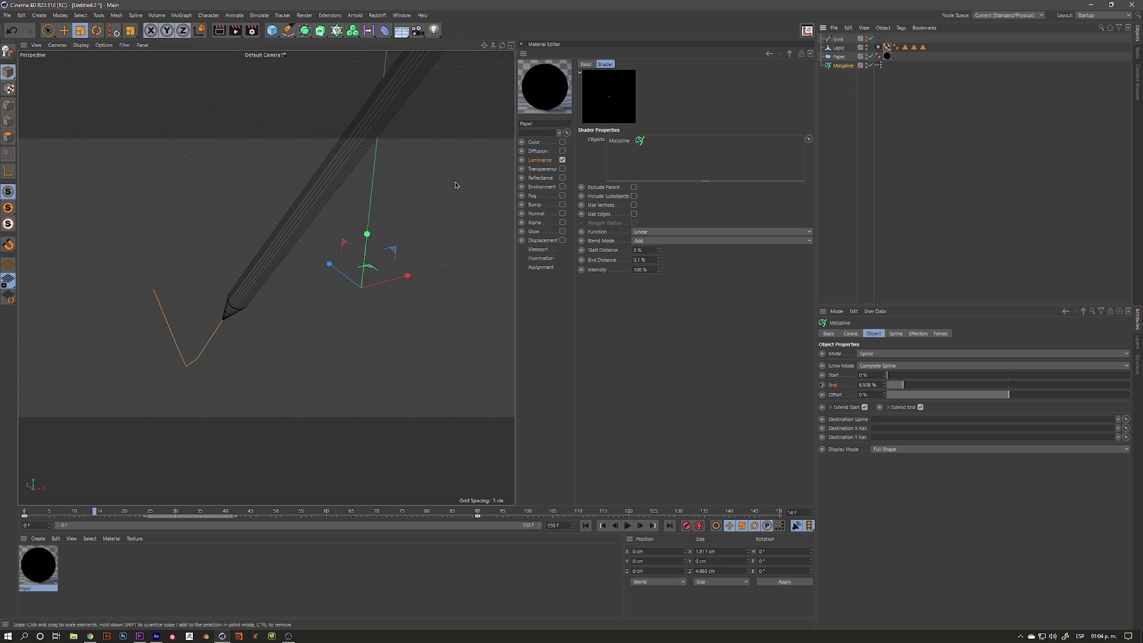
pyautogui.moveTo(236, 31); pyautogui.dragTo(294, 238)
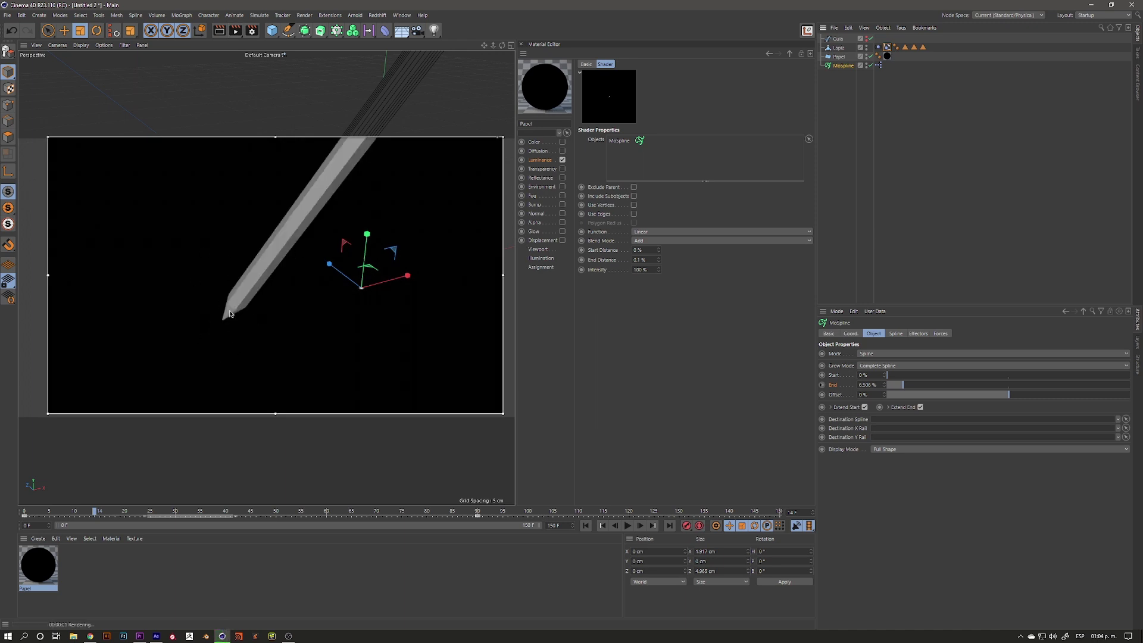
pyautogui.click(371, 284)
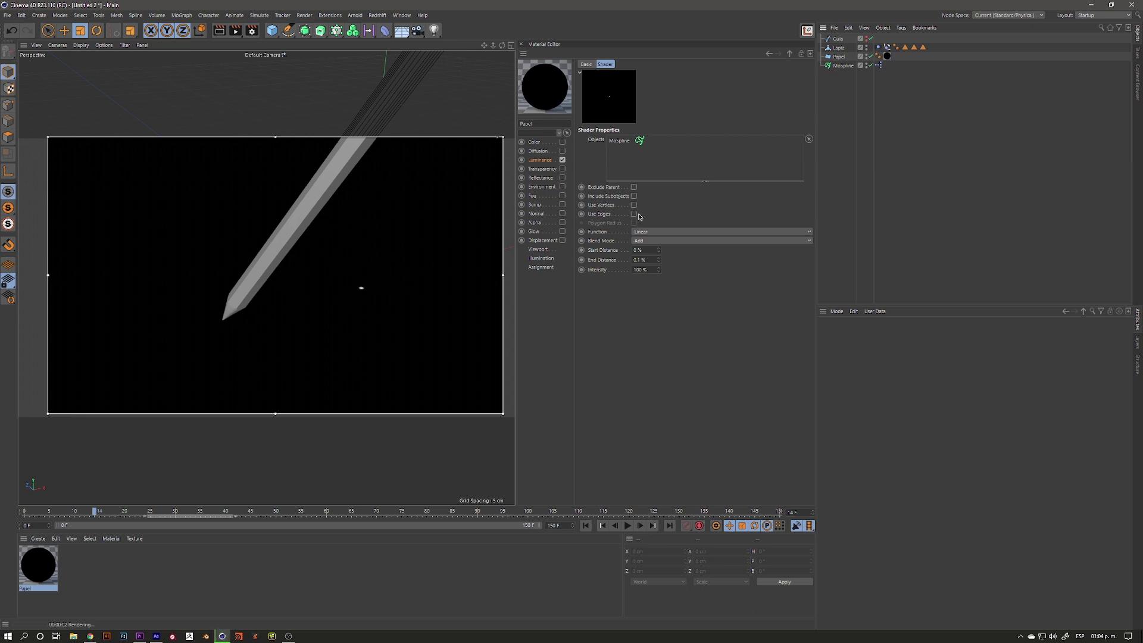
# Step: Enable Use Vertices on the Proximal shader and preview the dotted signature at a later frame
pyautogui.click(633, 206)
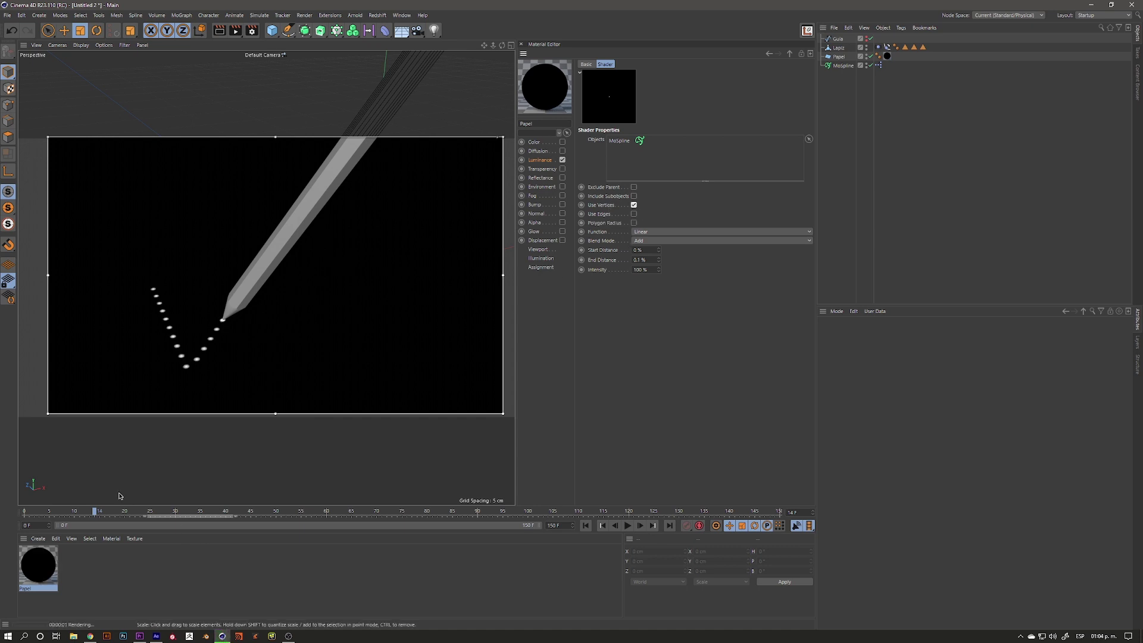
pyautogui.moveTo(95, 512); pyautogui.dragTo(246, 511)
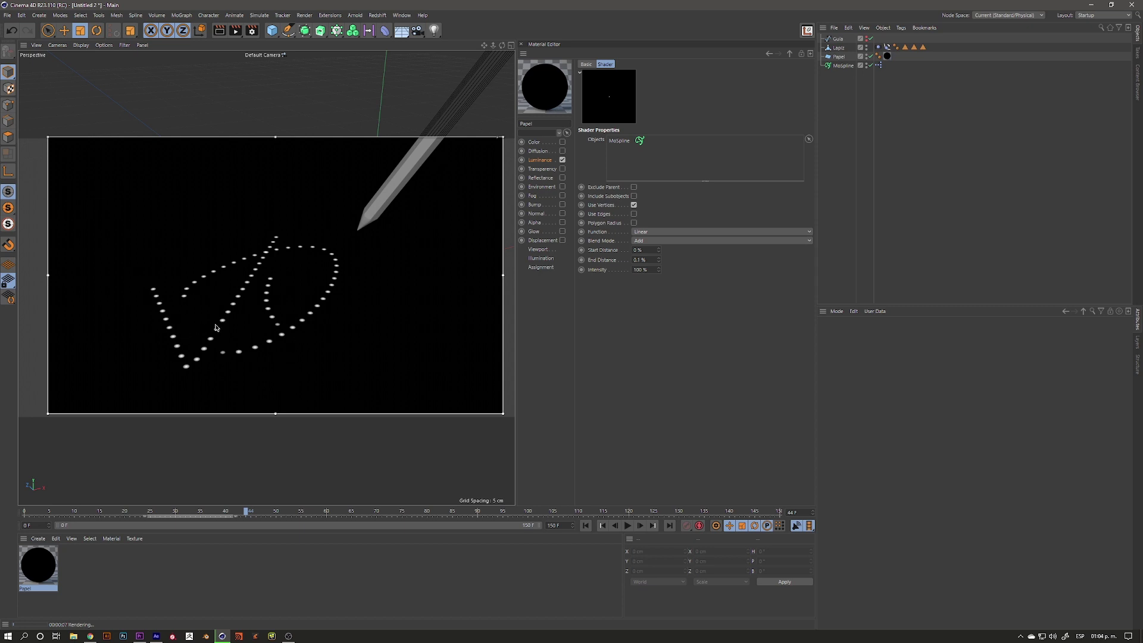
pyautogui.click(634, 205)
pyautogui.moveTo(175, 339); pyautogui.dragTo(222, 309, button='middle')
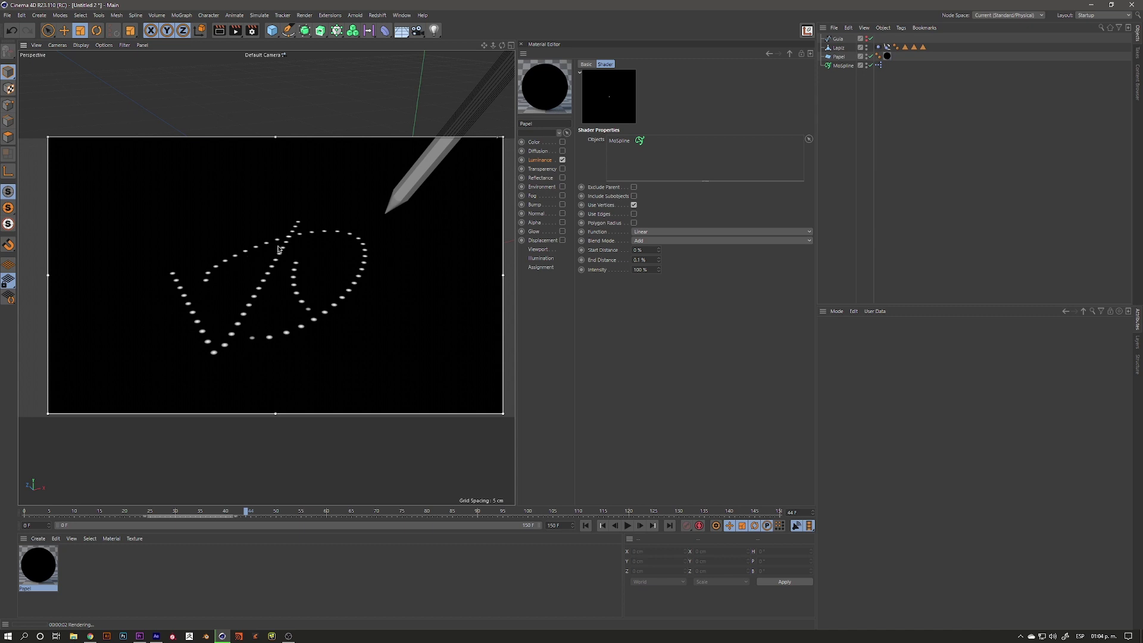
pyautogui.click(838, 39)
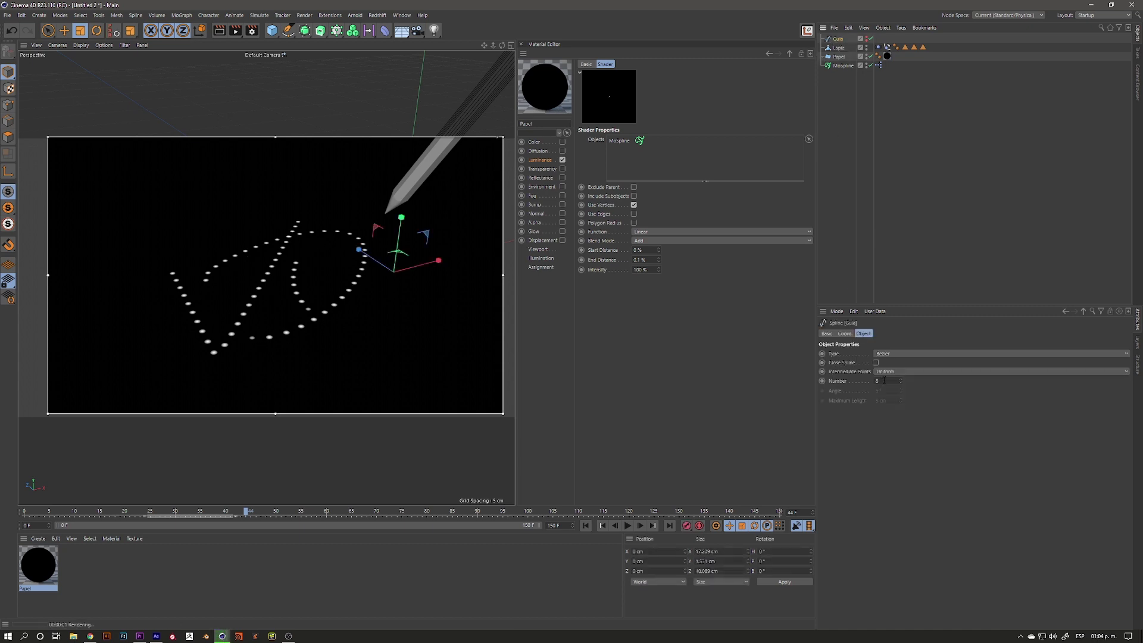
# Step: Raise Guia's intermediate point Number from 8 to 10, then 30, then 60
pyautogui.click(886, 381)
pyautogui.write('5')
pyautogui.press('Return')
pyautogui.write('10')
pyautogui.press('Return')
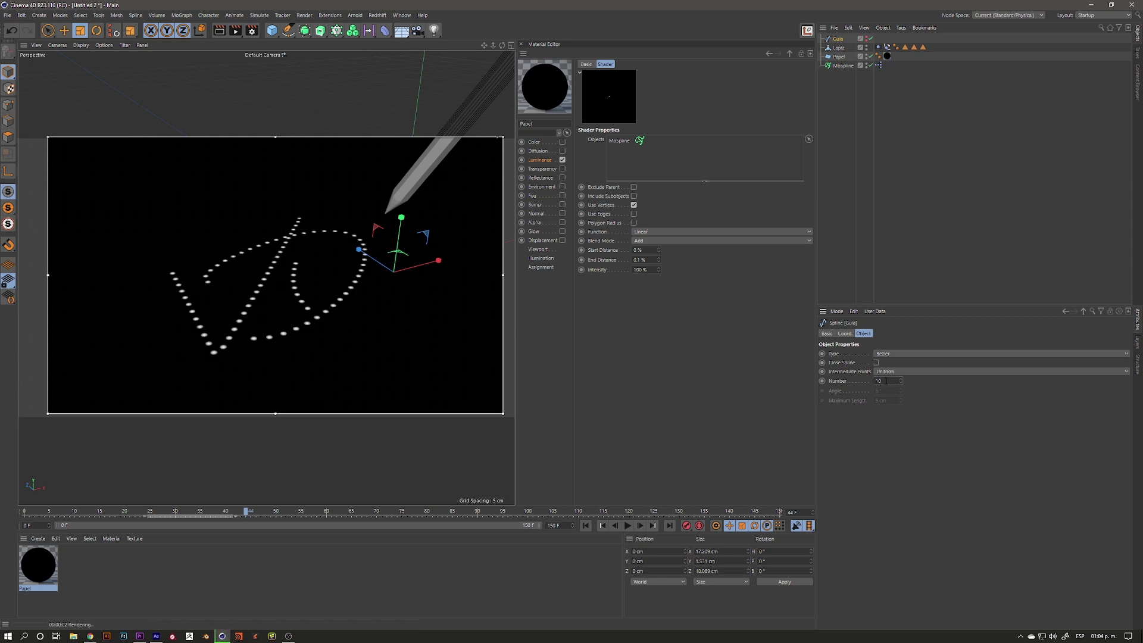
pyautogui.write('30')
pyautogui.press('Return')
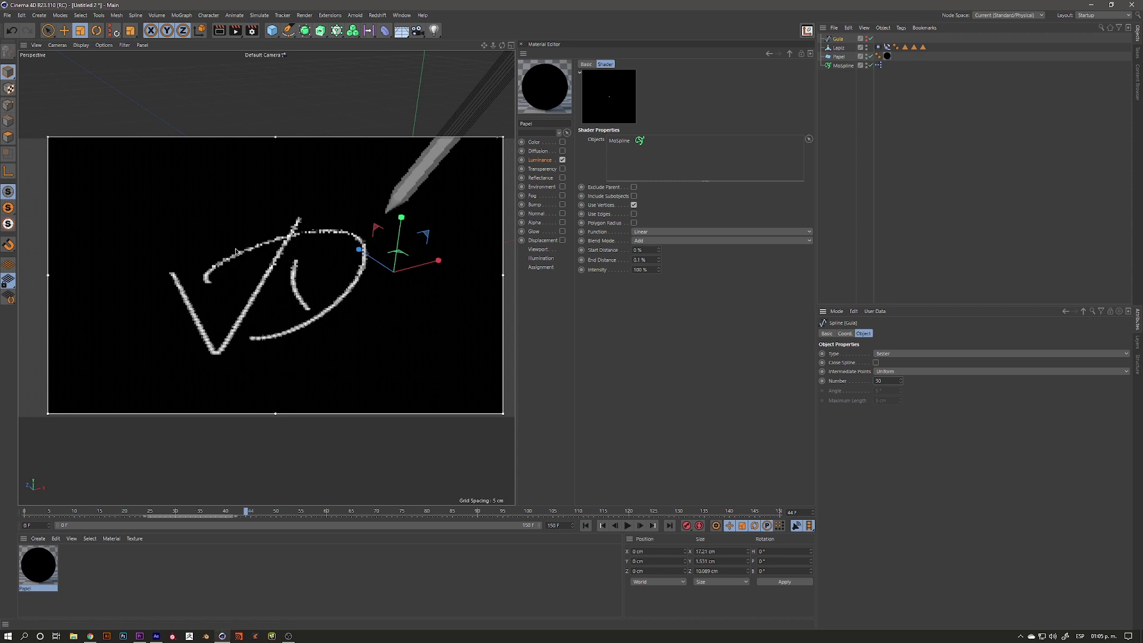
pyautogui.doubleClick(894, 382)
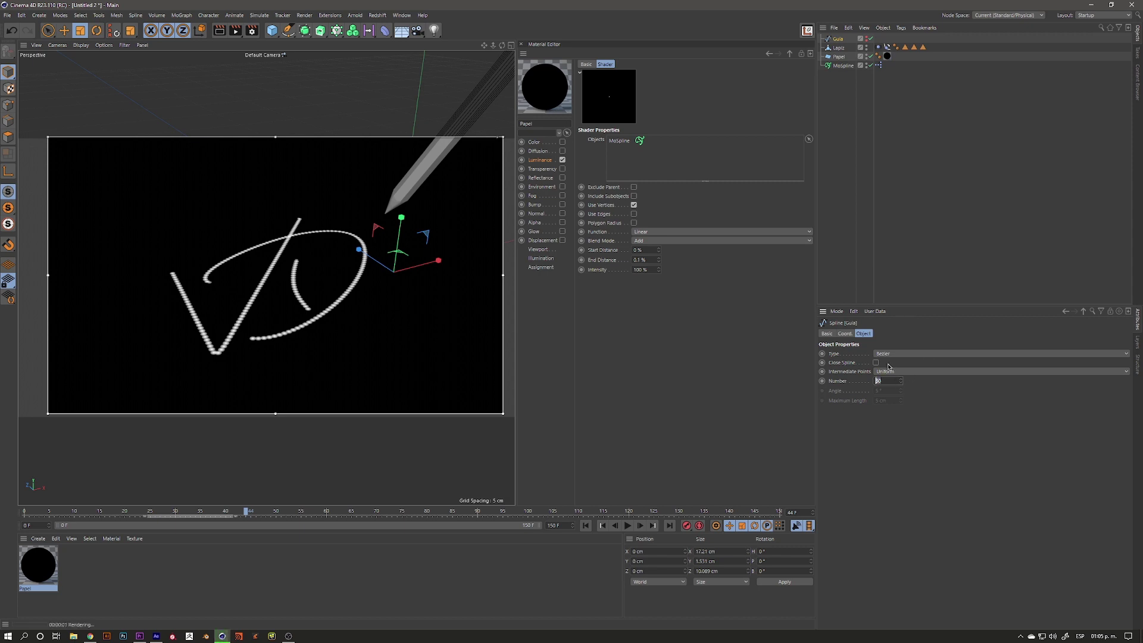
pyautogui.write('60')
pyautogui.press('Return')
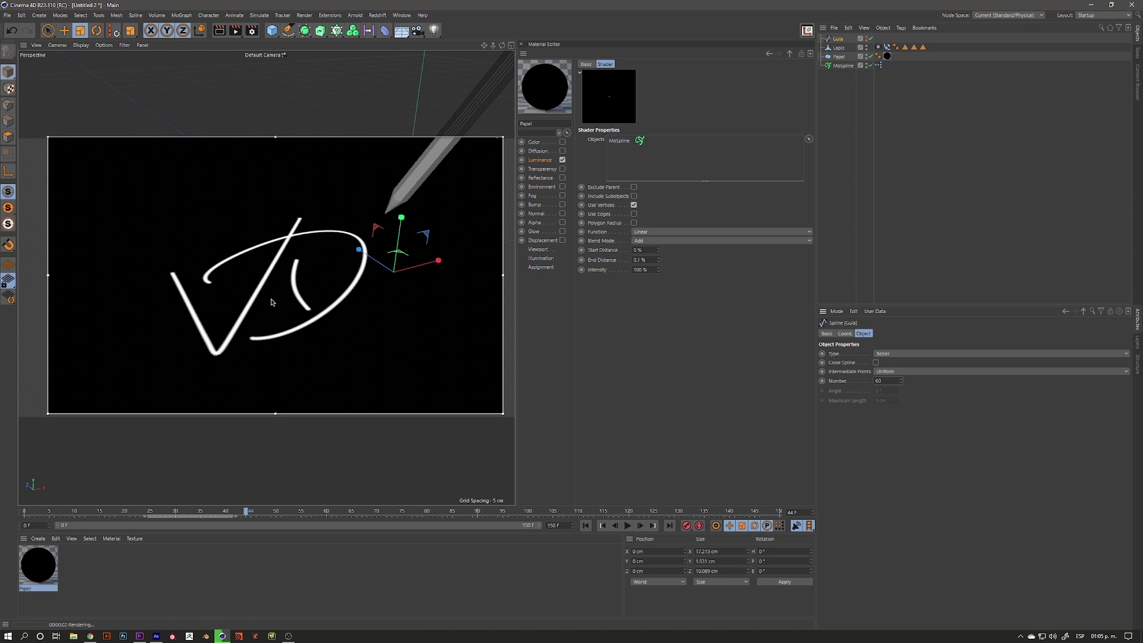
# Step: Zoom in and out to inspect the continuous stroke, then return to frame 37
pyautogui.scroll(3, 224, 336)
pyautogui.scroll(3, 230, 331)
pyautogui.scroll(2, 286, 285)
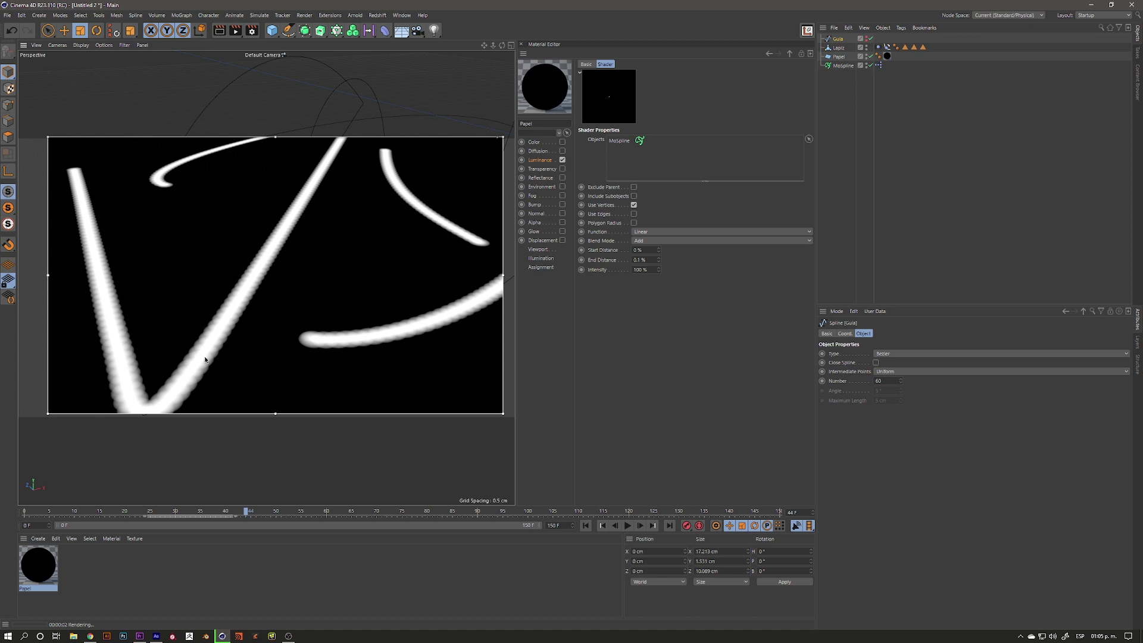
pyautogui.scroll(-3, 224, 276)
pyautogui.scroll(-3, 268, 298)
pyautogui.scroll(-2, 277, 307)
pyautogui.scroll(2, 278, 306)
pyautogui.scroll(1, 262, 309)
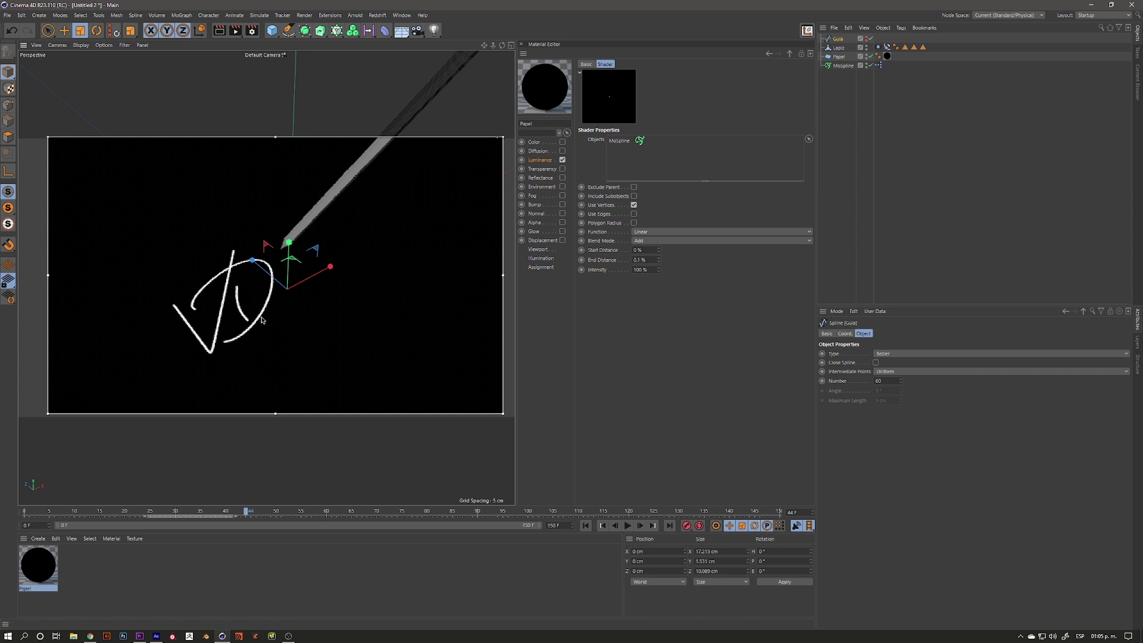
pyautogui.scroll(2, 211, 352)
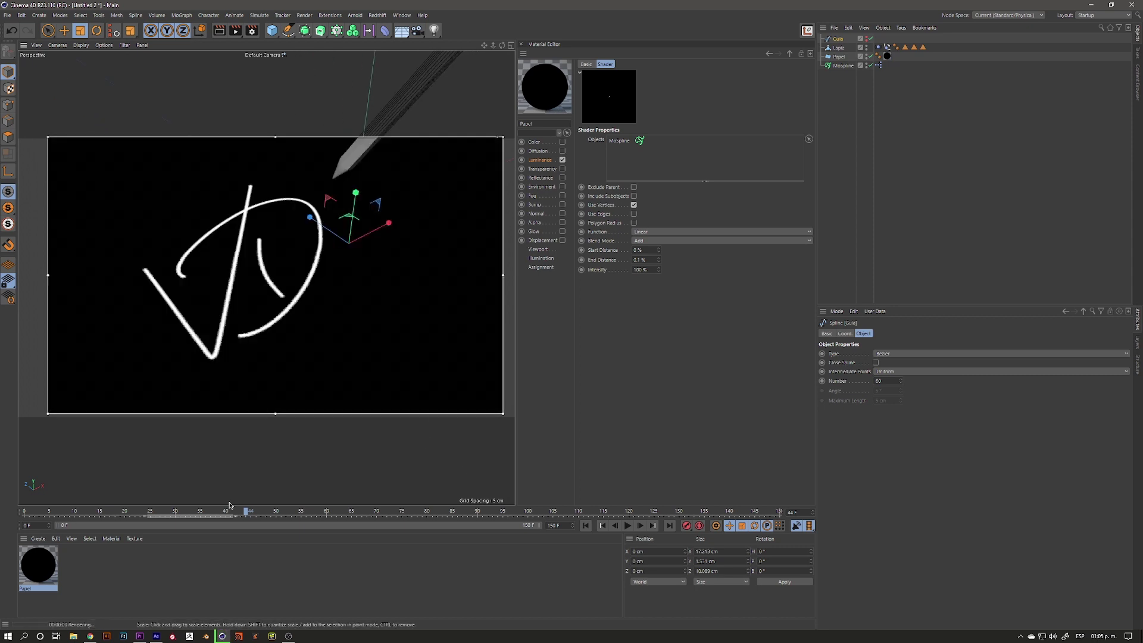
pyautogui.moveTo(249, 515); pyautogui.dragTo(213, 516)
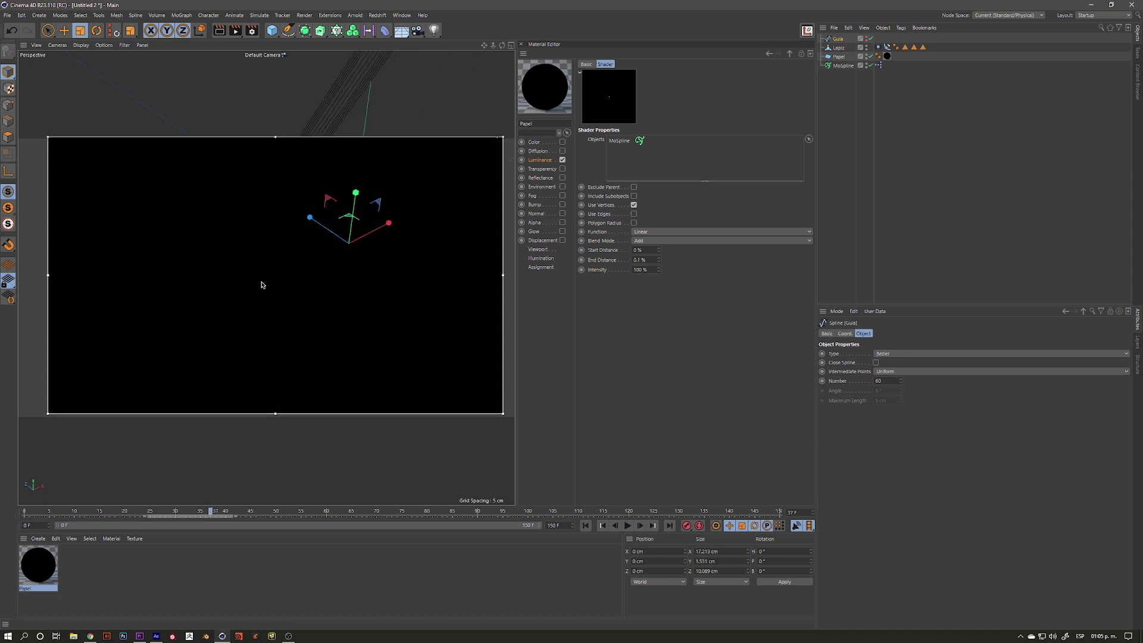
# Step: At frame 40, reduce the Proximal shader's End Distance to 0.05%
pyautogui.scroll(5, 238, 247)
pyautogui.scroll(2, 262, 268)
pyautogui.scroll(2, 250, 220)
pyautogui.moveTo(213, 516); pyautogui.dragTo(226, 520)
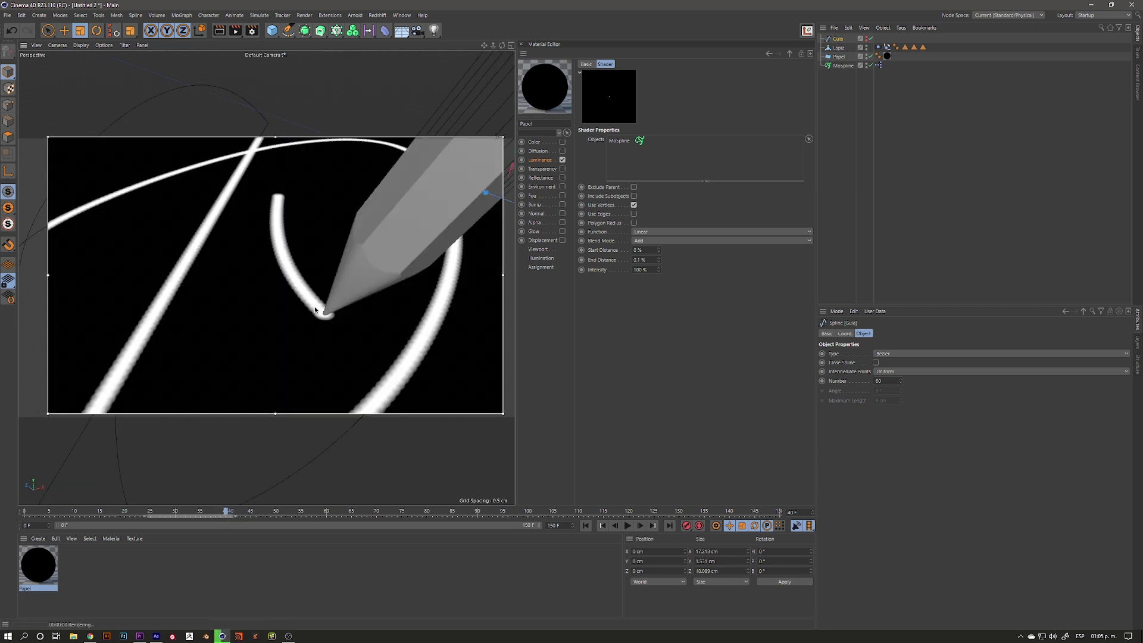
pyautogui.moveTo(659, 260); pyautogui.dragTo(659, 262)
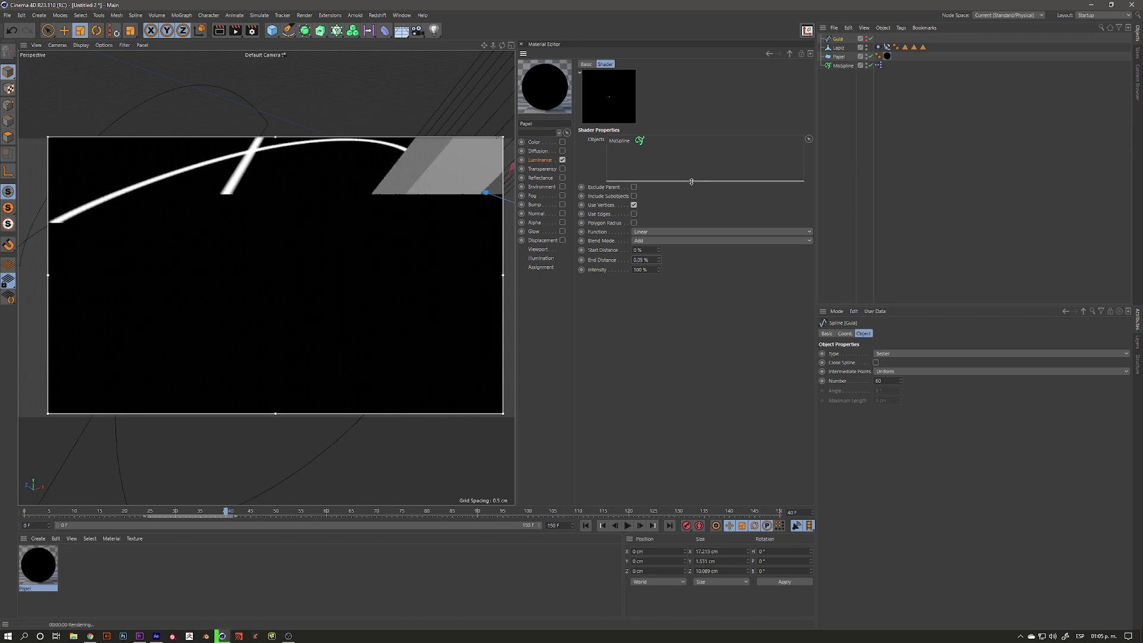
pyautogui.moveTo(309, 322)
pyautogui.keyDown('alt'); pyautogui.mouseDown()
pyautogui.moveTo(279, 325)
pyautogui.moveTo(311, 315)
pyautogui.mouseUp(); pyautogui.keyUp('alt')
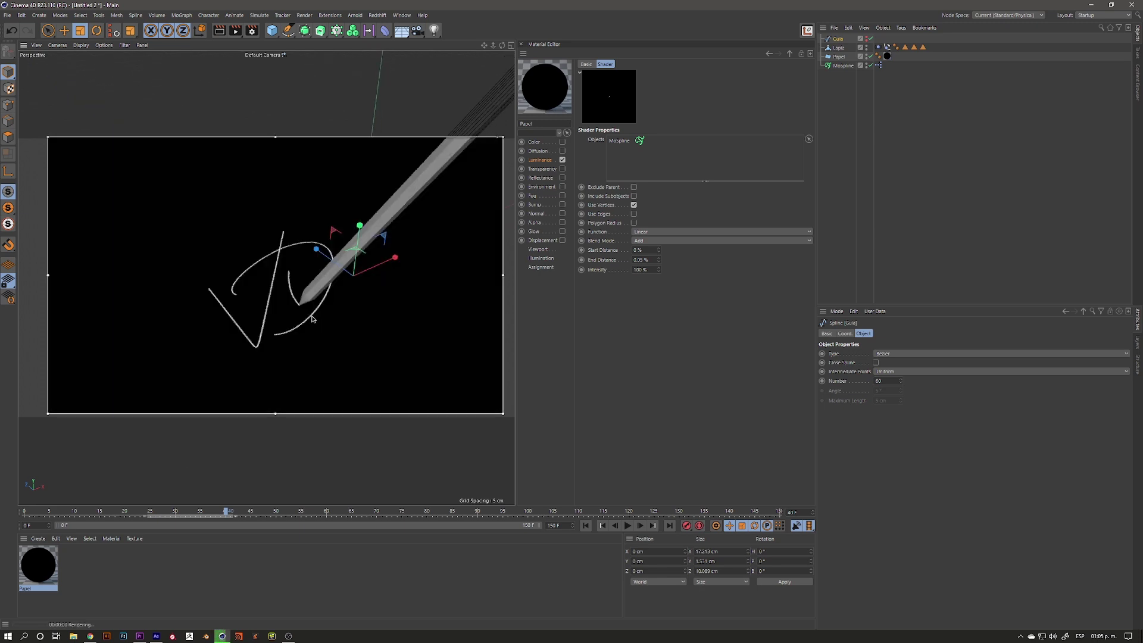
# Step: Set Guia's intermediate point Number to 80 for a smoother stroke
pyautogui.click(883, 381)
pyautogui.write('80')
pyautogui.press('Return')
pyautogui.keyDown('alt'); pyautogui.moveTo(281, 304); pyautogui.dragTo(321, 306); pyautogui.keyUp('alt')
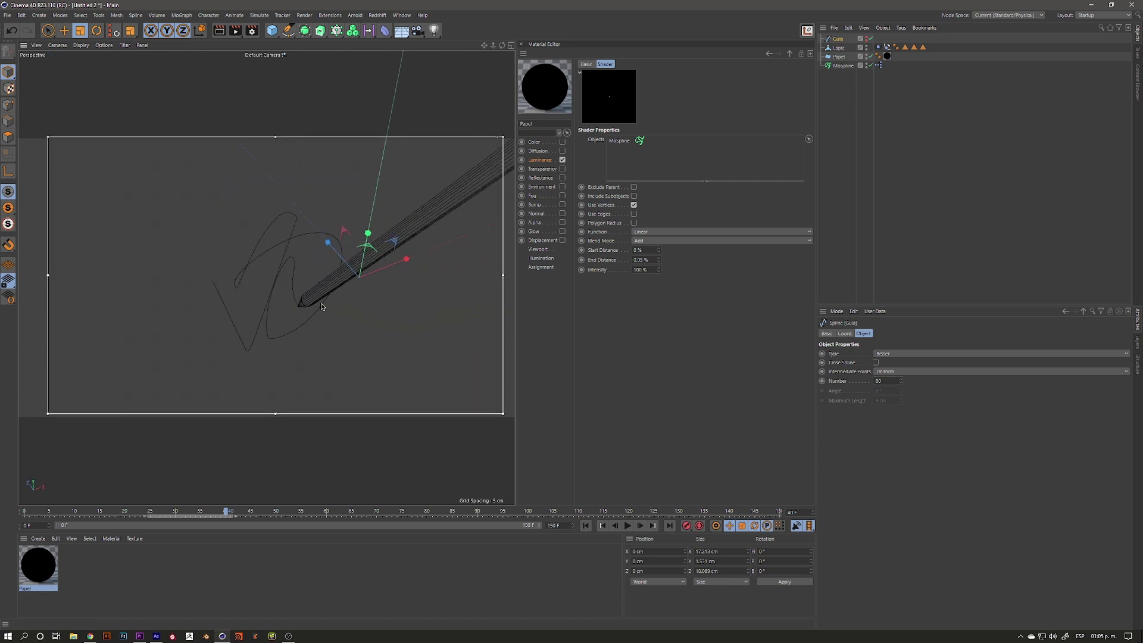
# Step: Render viewport previews of the stroke around frames 80 to 84
pyautogui.hotkey('ctrl', 'r')
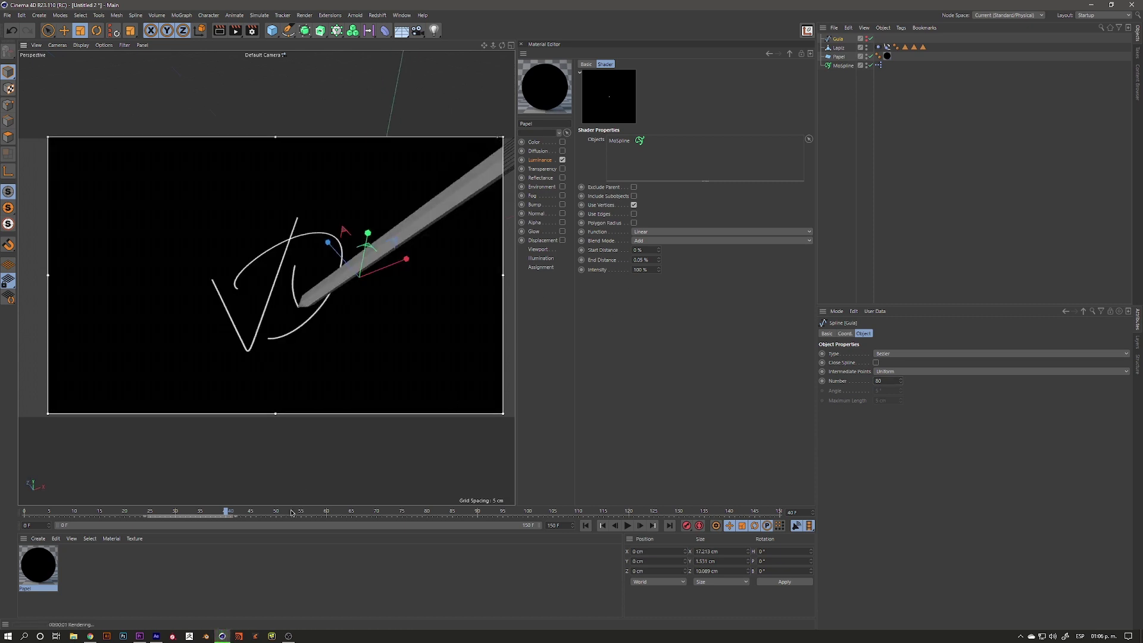
pyautogui.moveTo(222, 515)
pyautogui.mouseDown()
pyautogui.moveTo(431, 500)
pyautogui.moveTo(448, 511)
pyautogui.mouseUp()
pyautogui.hotkey('ctrl', 'r')
pyautogui.keyDown('alt'); pyautogui.moveTo(250, 319); pyautogui.dragTo(284, 326); pyautogui.keyUp('alt')
pyautogui.hotkey('ctrl', 'r')
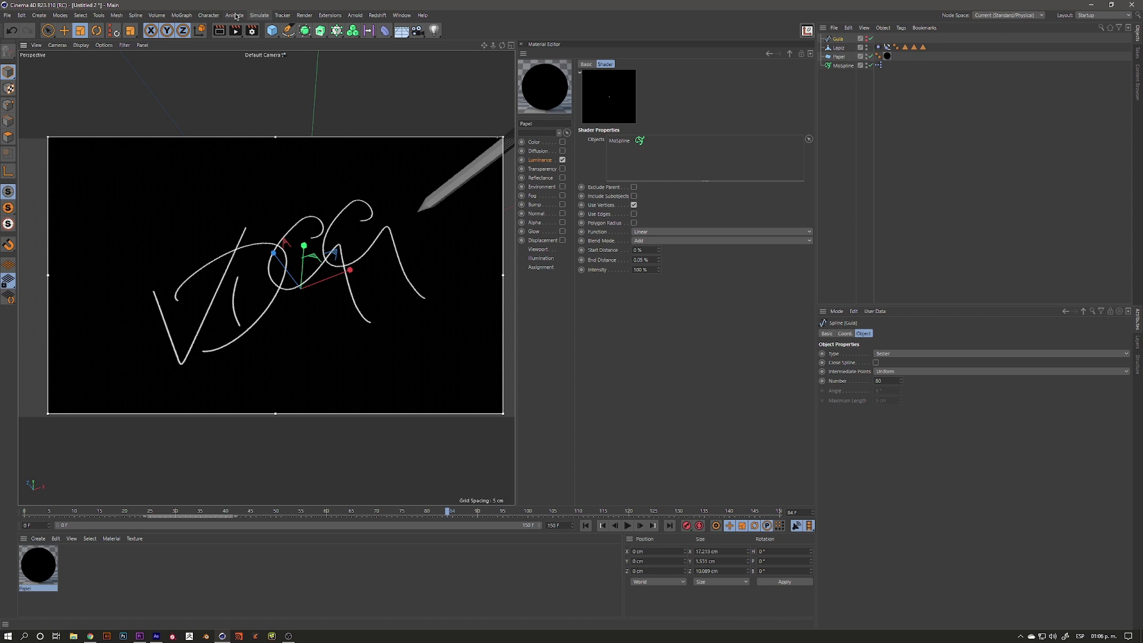
# Step: Turn off the Interactive Render Region, deselect Guia, rewind to frame 2 and play
pyautogui.click(236, 30)
pyautogui.click(349, 299)
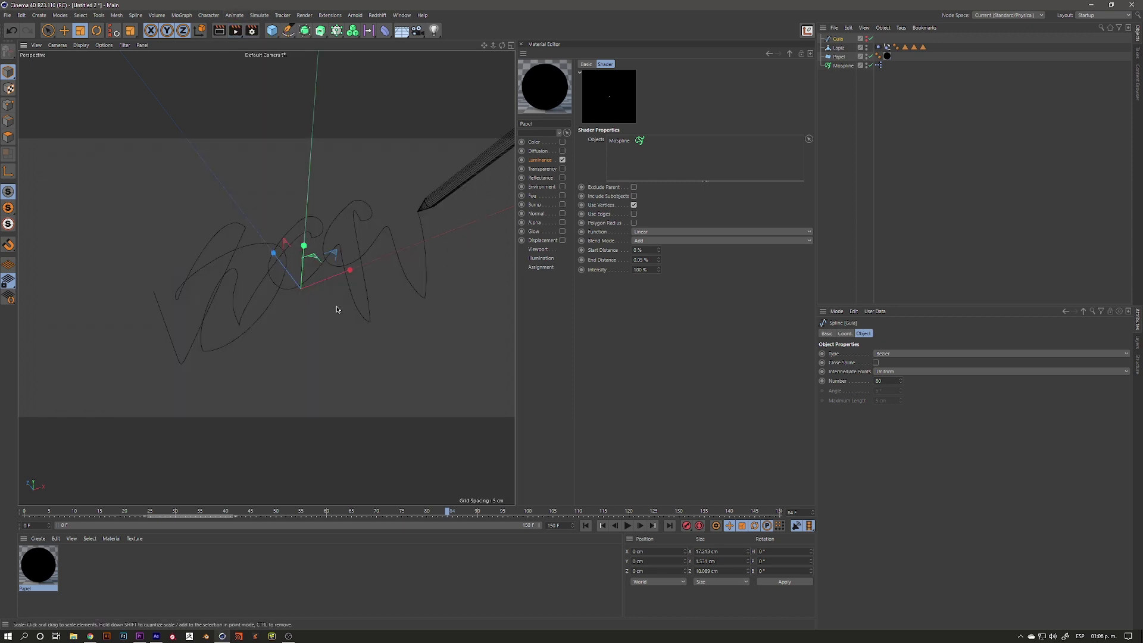
pyautogui.click(954, 171)
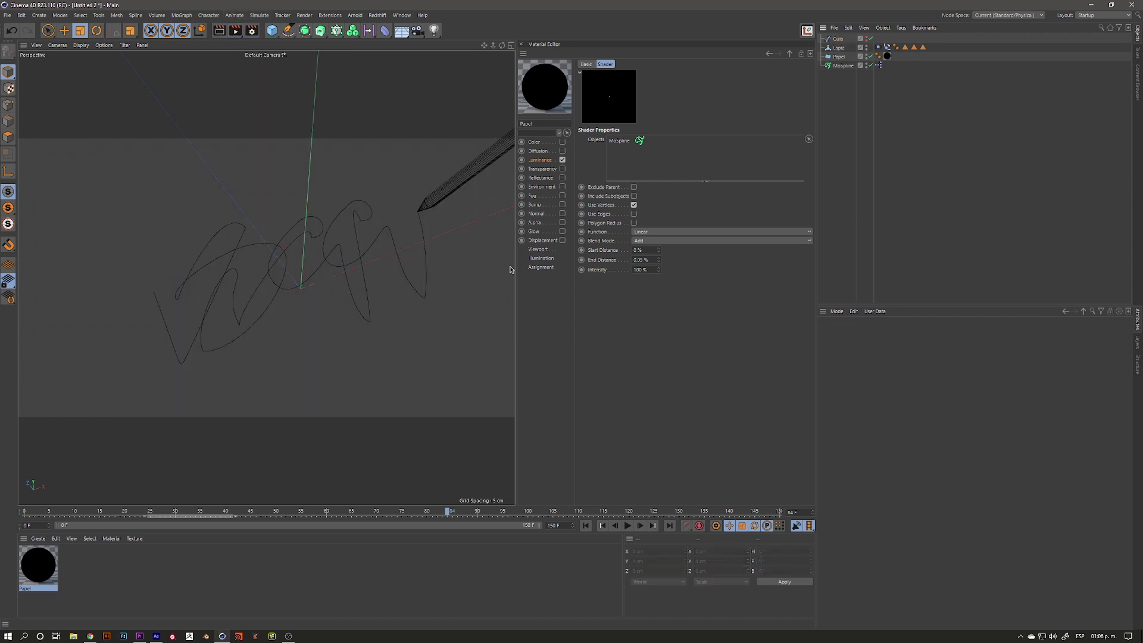
pyautogui.moveTo(448, 514); pyautogui.dragTo(35, 514)
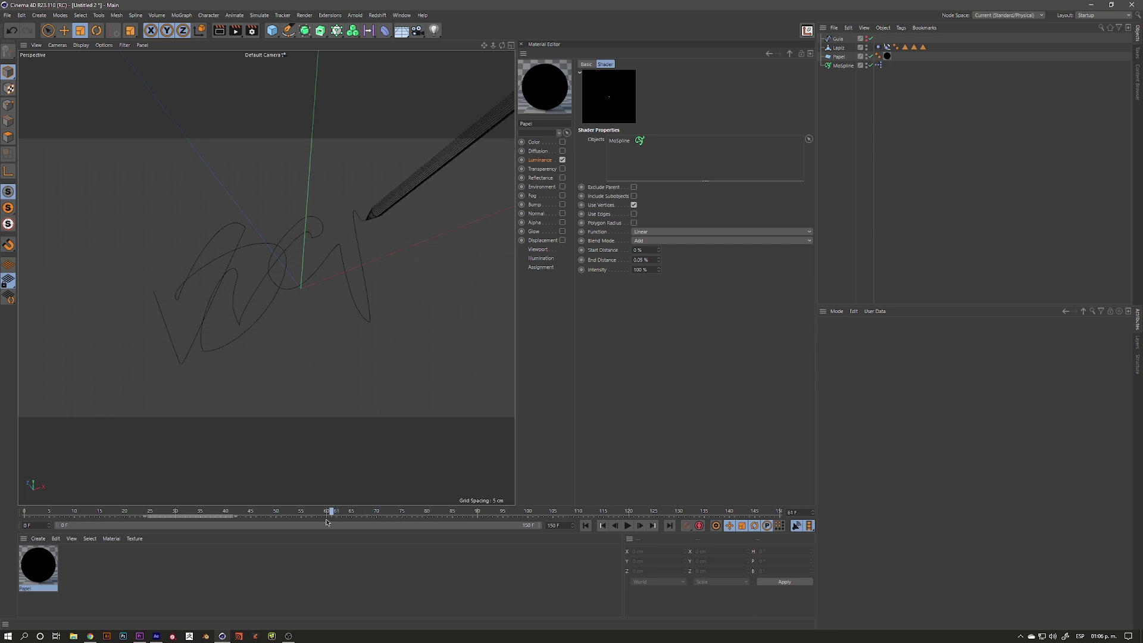
pyautogui.click(628, 526)
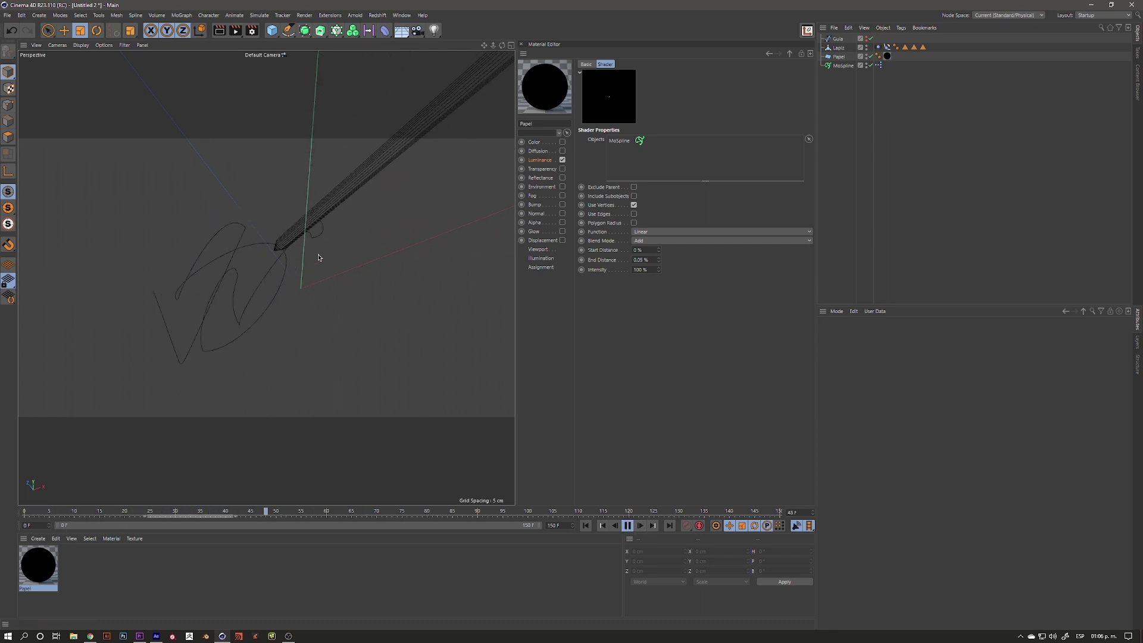
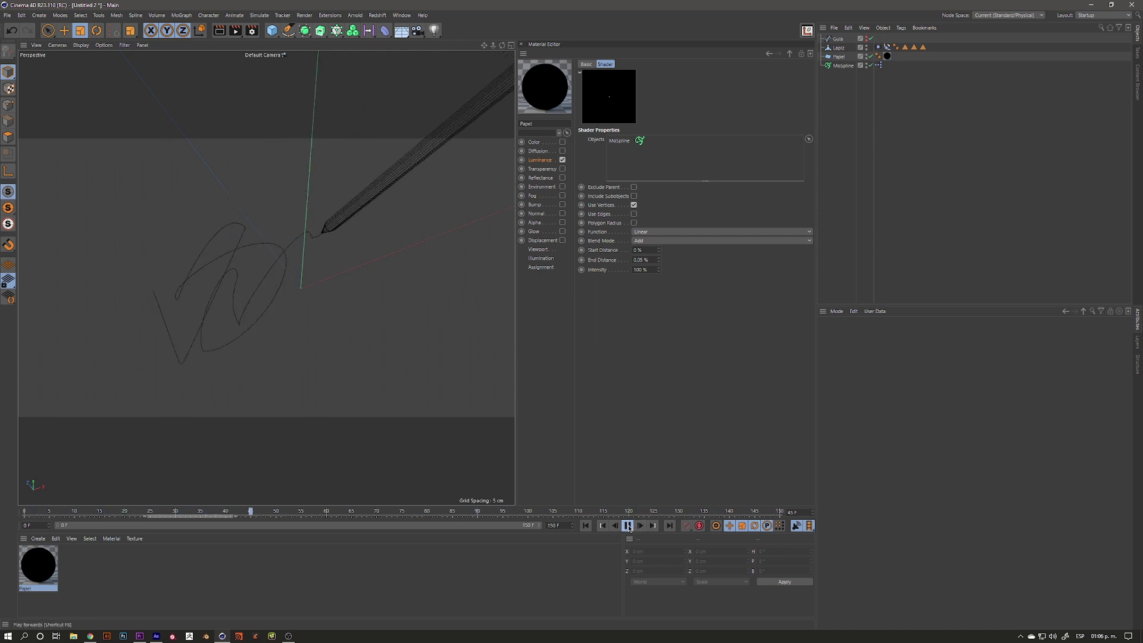
# Step: Stop the playback and rewind the animation to frame 0
pyautogui.click(628, 525)
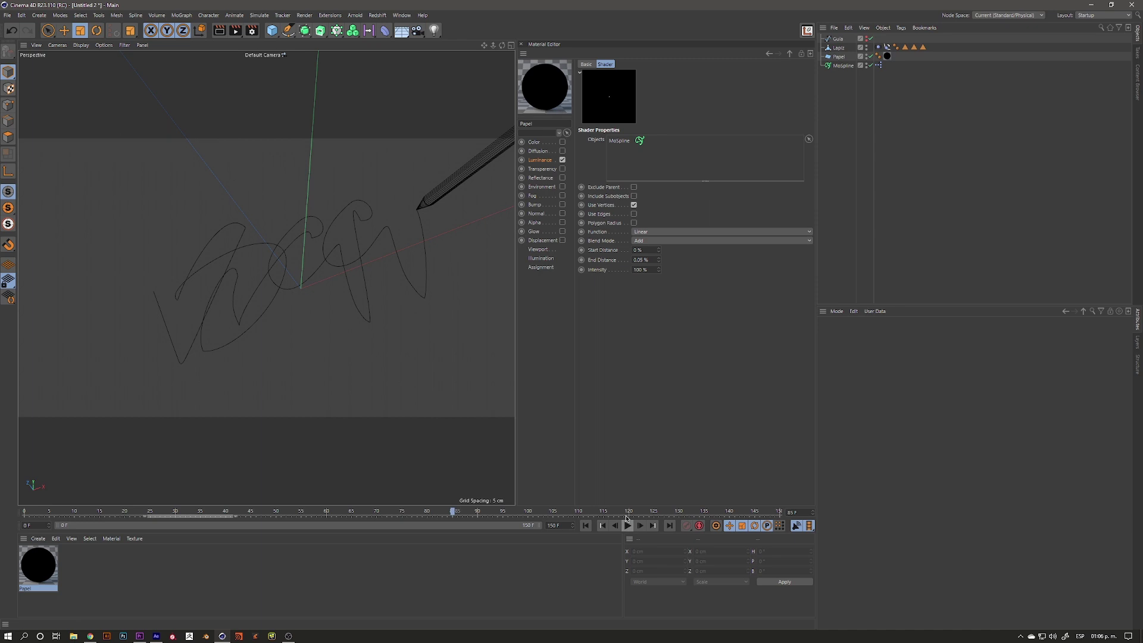
pyautogui.click(585, 526)
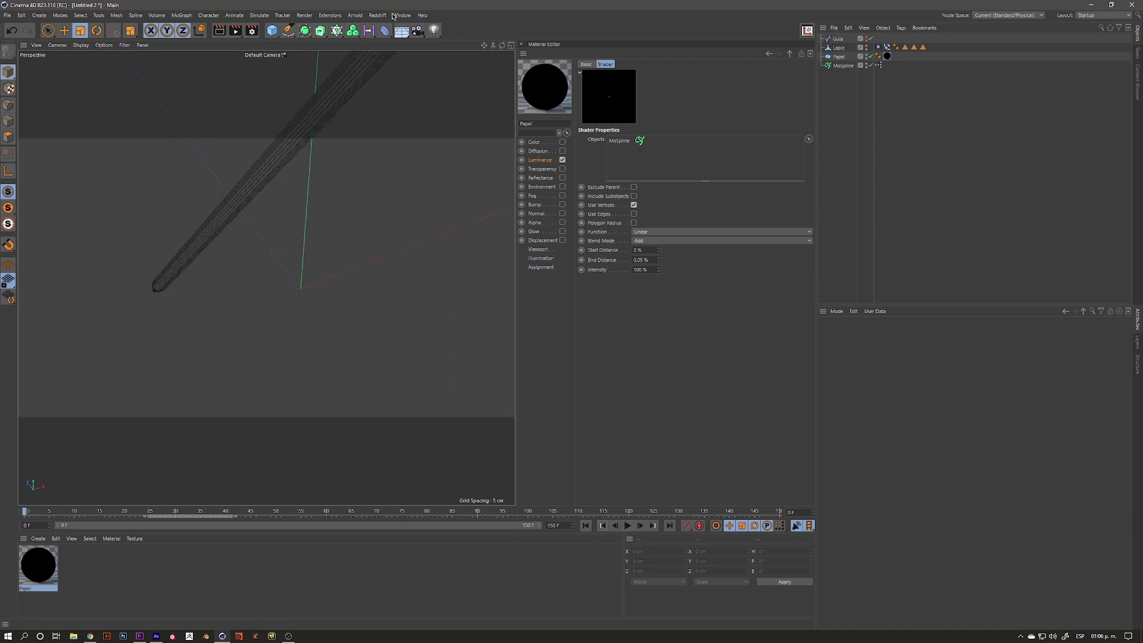
pyautogui.click(400, 15)
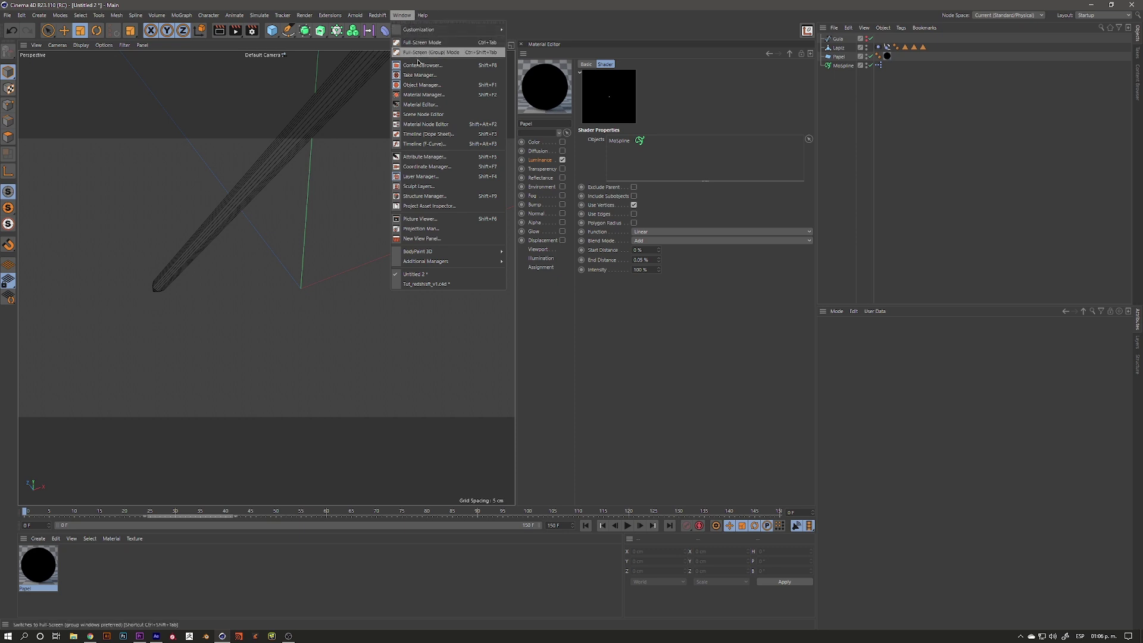
# Step: Make all Align to Spline keys linear in the F-Curve timeline and play the animation
pyautogui.click(424, 145)
pyautogui.click(465, 197)
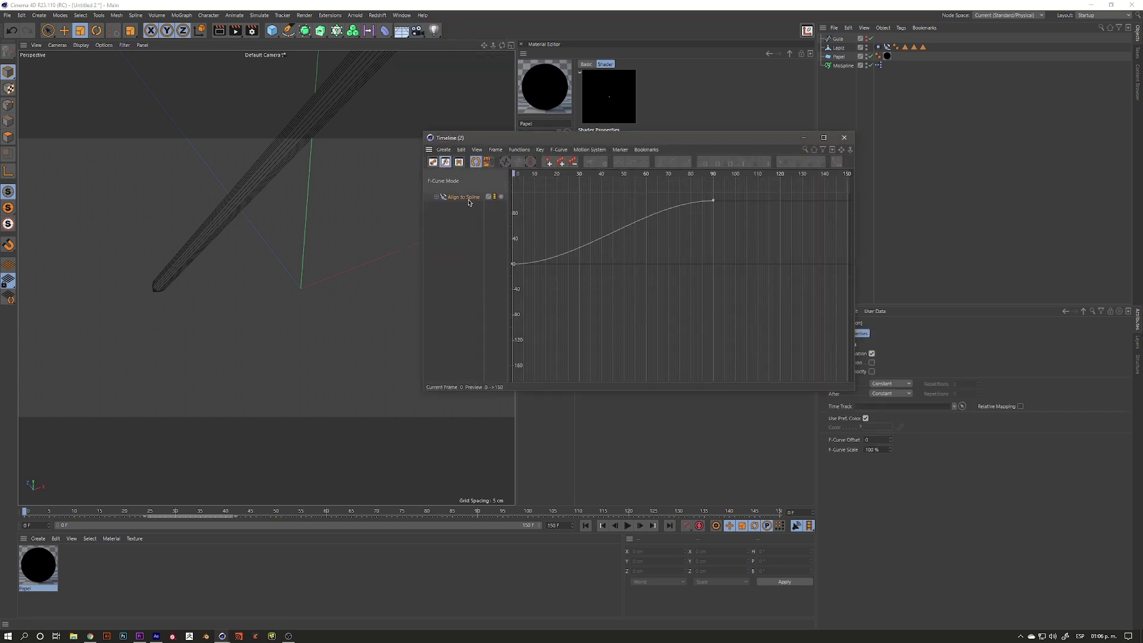
pyautogui.moveTo(595, 275)
pyautogui.keyDown('alt'); pyautogui.mouseDown(button='right')
pyautogui.moveTo(656, 312)
pyautogui.moveTo(704, 265)
pyautogui.moveTo(687, 317)
pyautogui.moveTo(737, 286)
pyautogui.moveTo(605, 311)
pyautogui.mouseUp(button='right'); pyautogui.keyUp('alt')
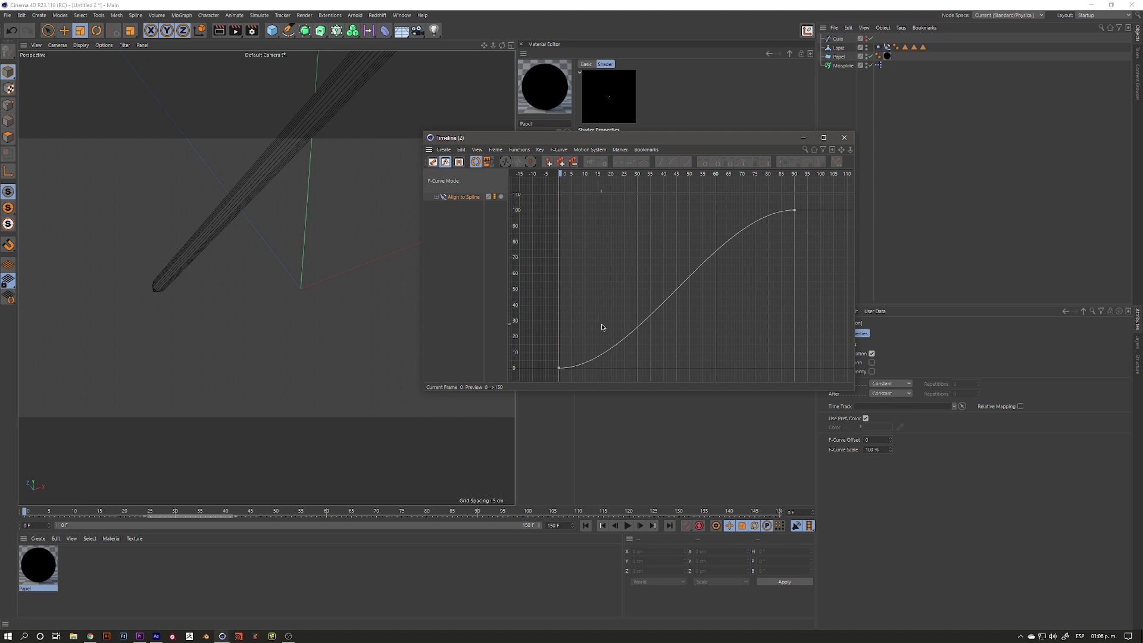
pyautogui.hotkey('ctrl', 'a')
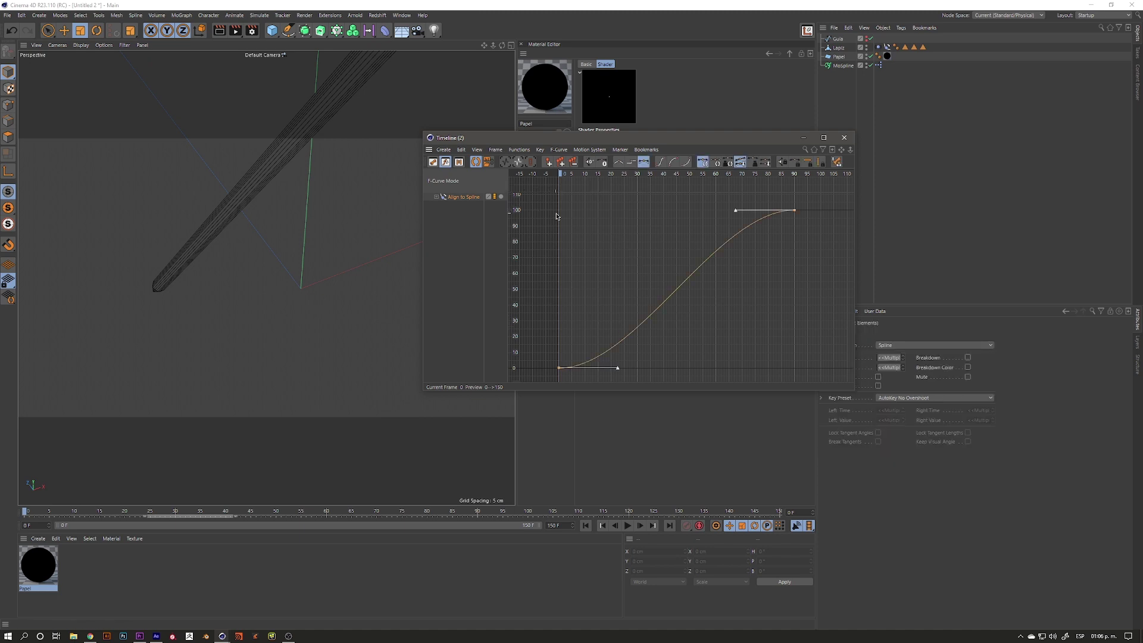
pyautogui.click(618, 163)
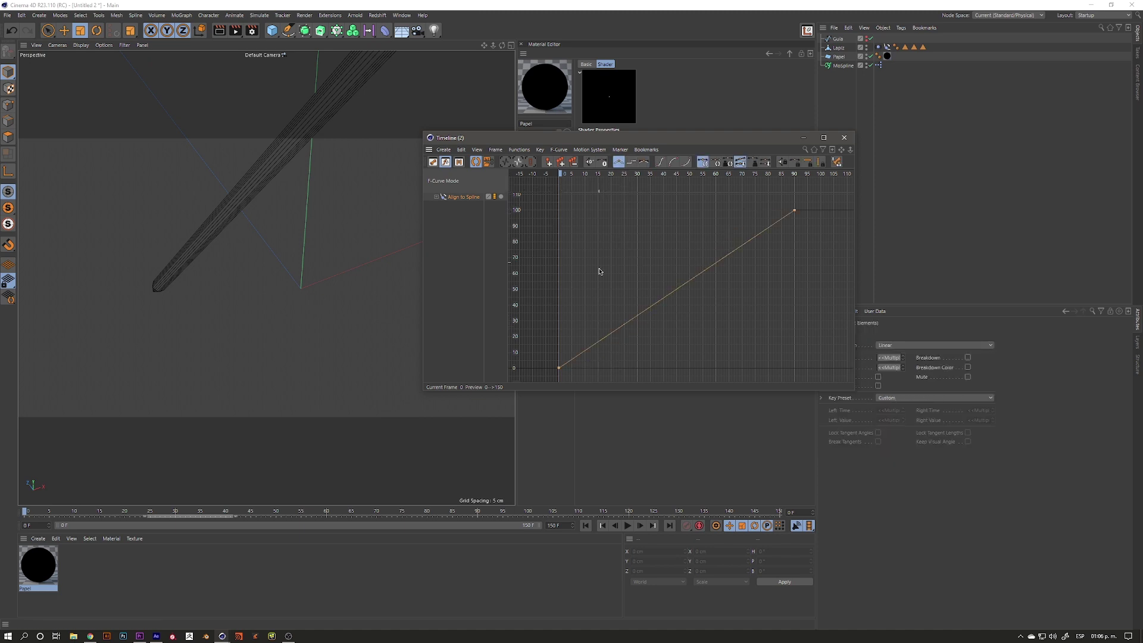
pyautogui.click(628, 526)
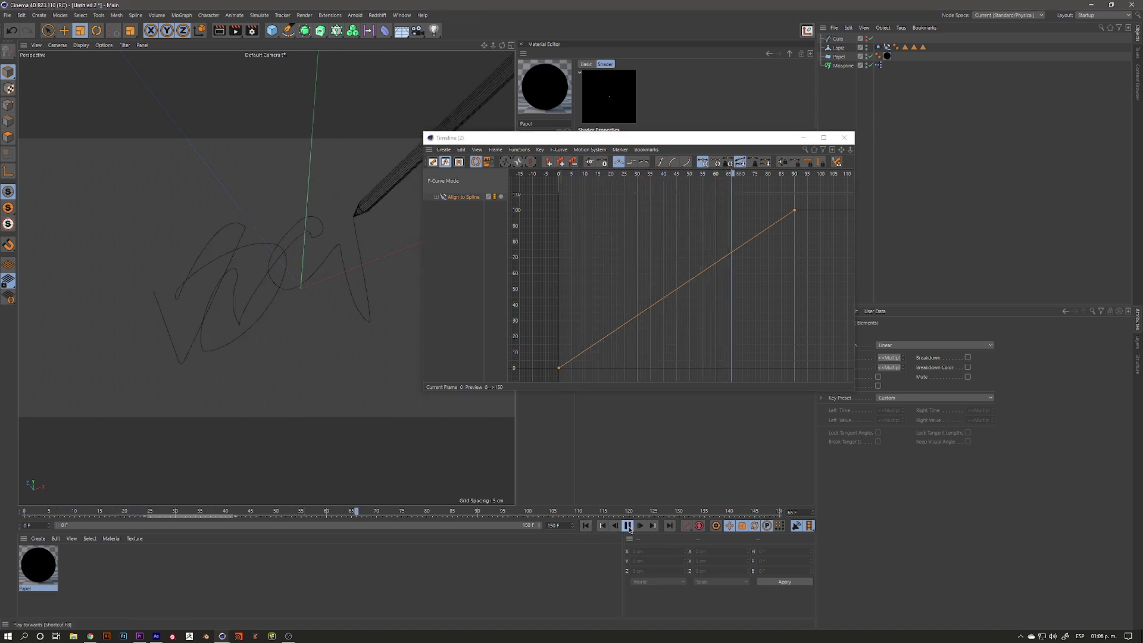
# Step: Stop playback, orbit the view, and scrub to frame 11 where the first stroke ends
pyautogui.click(627, 526)
pyautogui.click(586, 526)
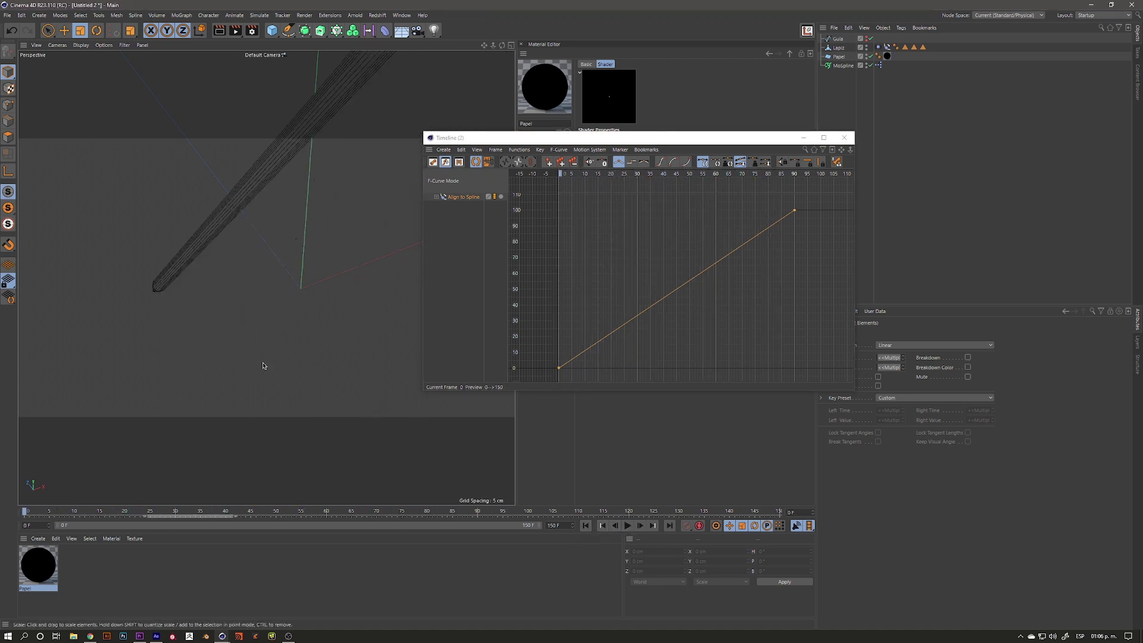
pyautogui.keyDown('alt'); pyautogui.moveTo(147, 296); pyautogui.dragTo(163, 306); pyautogui.keyUp('alt')
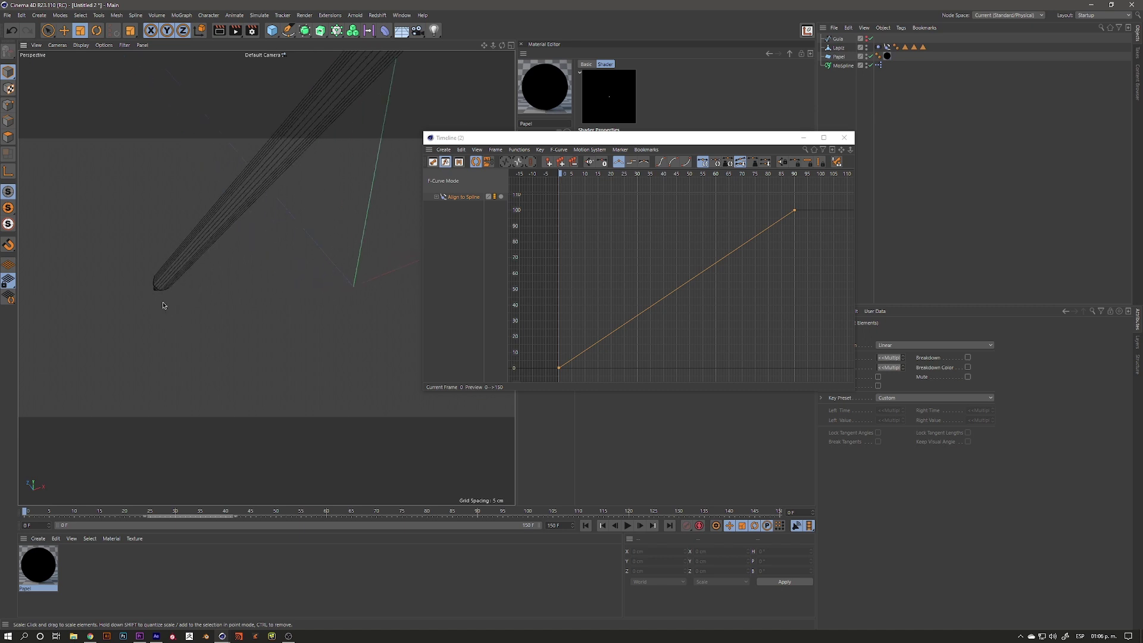
pyautogui.click(575, 179)
pyautogui.moveTo(577, 179); pyautogui.dragTo(582, 181)
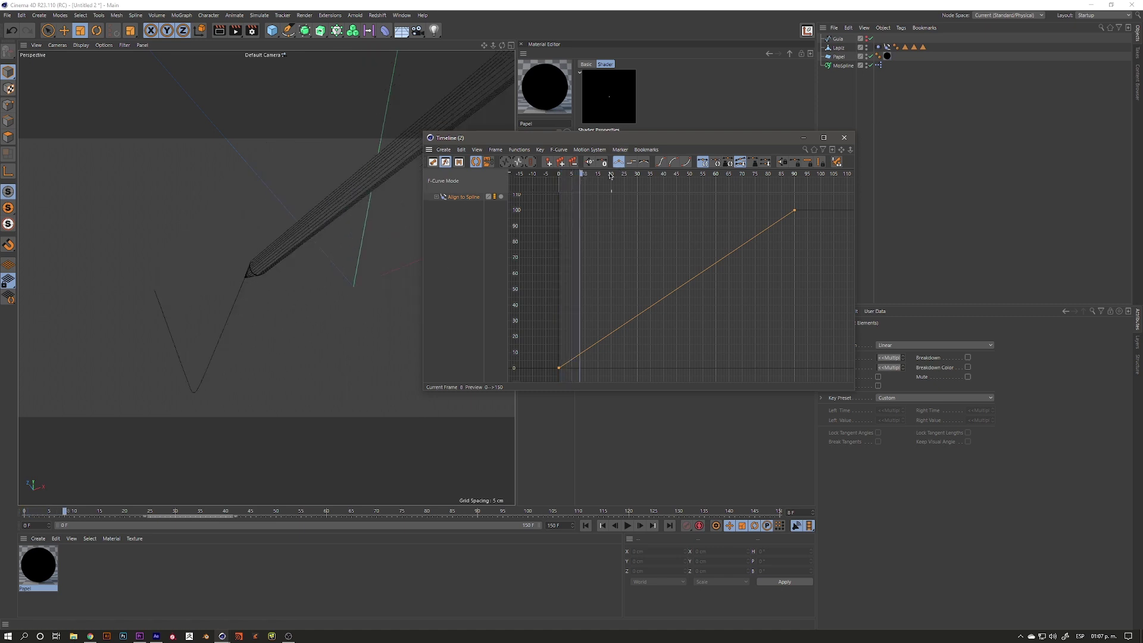
pyautogui.moveTo(583, 176); pyautogui.dragTo(592, 176)
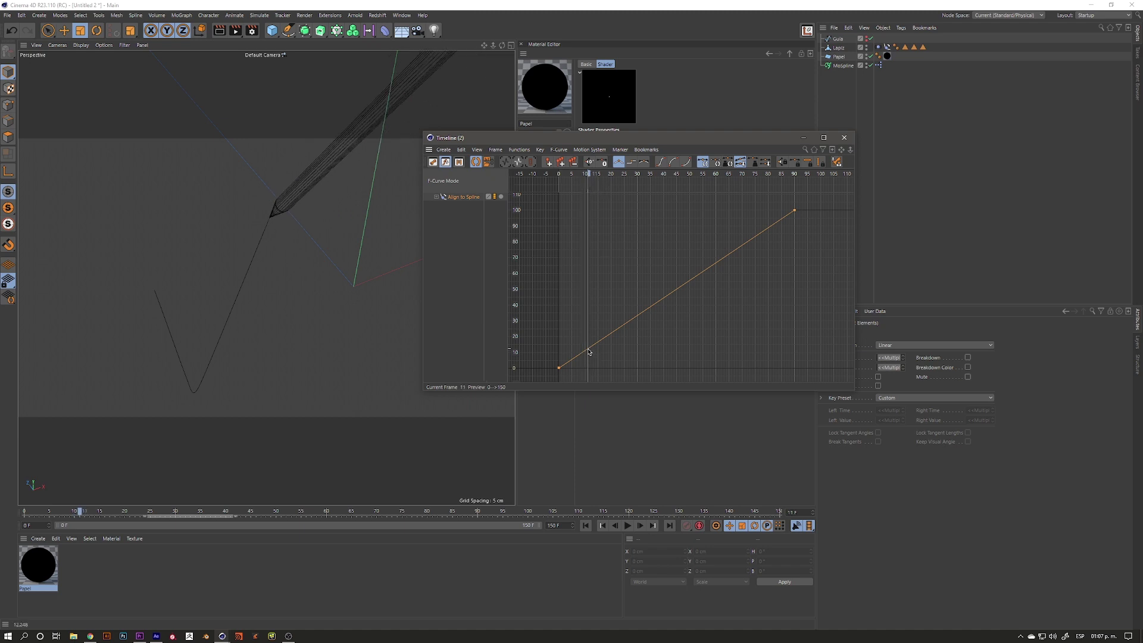
# Step: Add an Align to Spline key at frame 11 with flat spline tangents and preview the pause
pyautogui.keyDown('ctrl'); pyautogui.click(589, 351); pyautogui.keyUp('ctrl')
pyautogui.moveTo(588, 351)
pyautogui.keyDown('alt'); pyautogui.mouseDown(button='right')
pyautogui.moveTo(653, 299)
pyautogui.moveTo(644, 293)
pyautogui.moveTo(625, 329)
pyautogui.moveTo(681, 291)
pyautogui.mouseUp(button='right'); pyautogui.keyUp('alt')
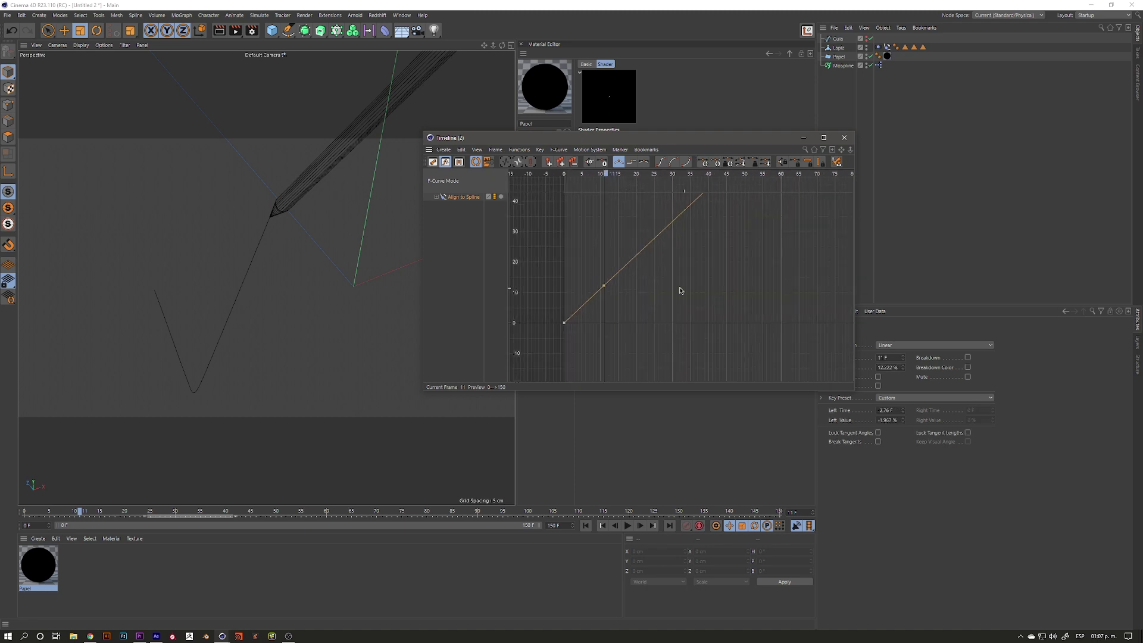
pyautogui.click(643, 162)
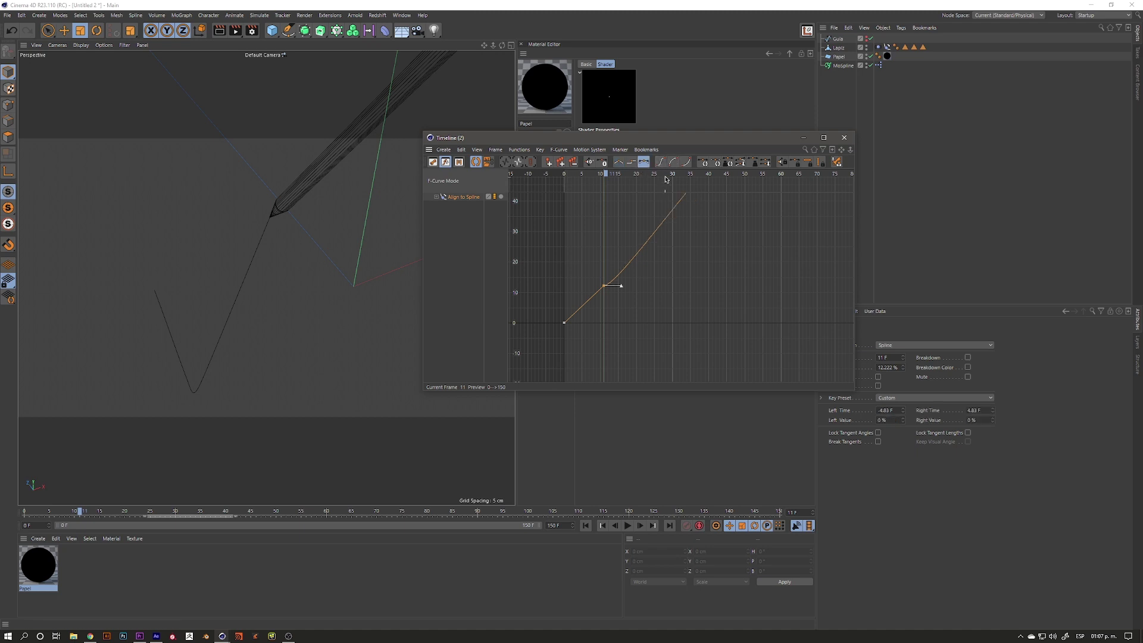
pyautogui.hotkey('alt', 'l')
pyautogui.moveTo(542, 258); pyautogui.dragTo(642, 367)
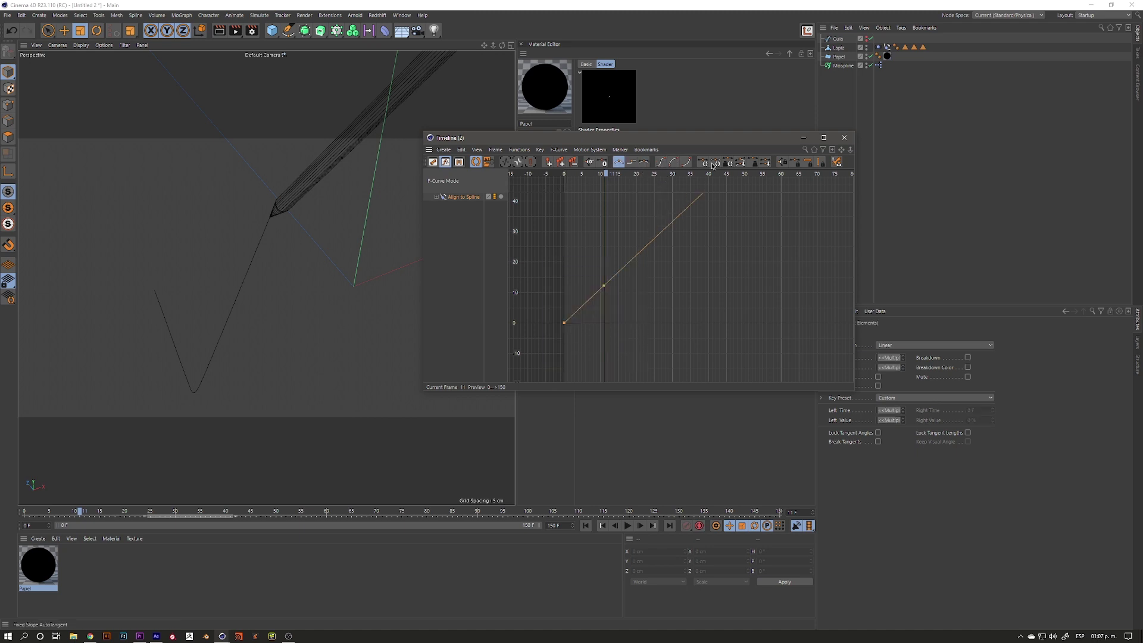
pyautogui.click(662, 163)
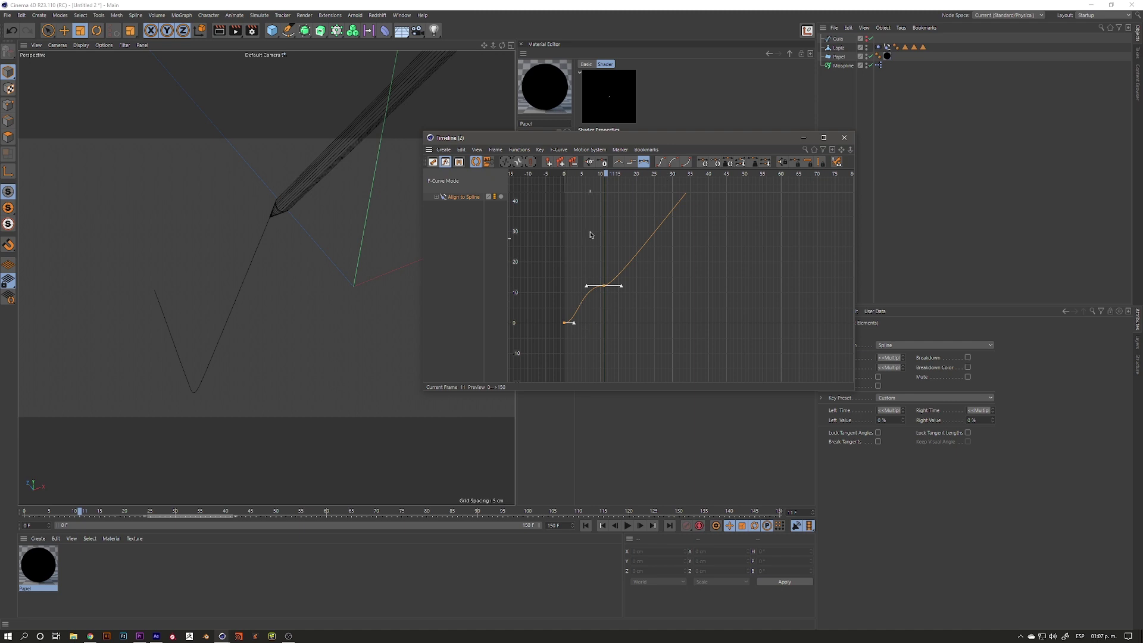
pyautogui.moveTo(603, 176)
pyautogui.mouseDown()
pyautogui.moveTo(557, 185)
pyautogui.moveTo(656, 185)
pyautogui.moveTo(634, 189)
pyautogui.mouseUp()
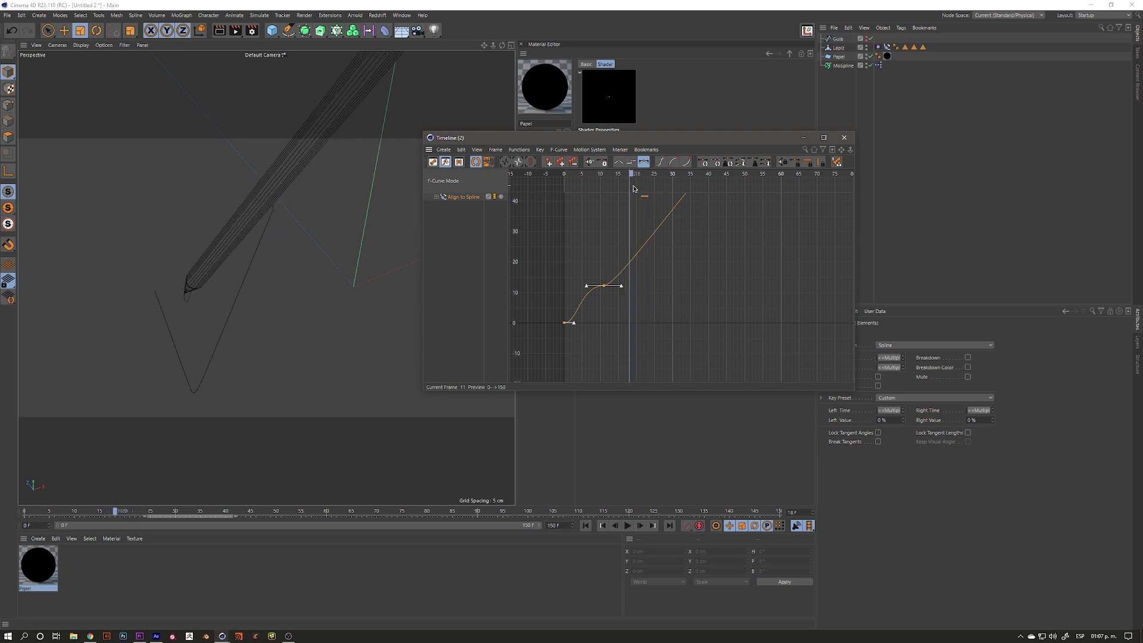
# Step: Add a key at frame 18, flatten its left tangent, and scrub to preview
pyautogui.keyDown('ctrl'); pyautogui.click(629, 266); pyautogui.keyUp('ctrl')
pyautogui.moveTo(620, 275)
pyautogui.mouseDown()
pyautogui.moveTo(621, 263)
pyautogui.moveTo(616, 290)
pyautogui.mouseUp()
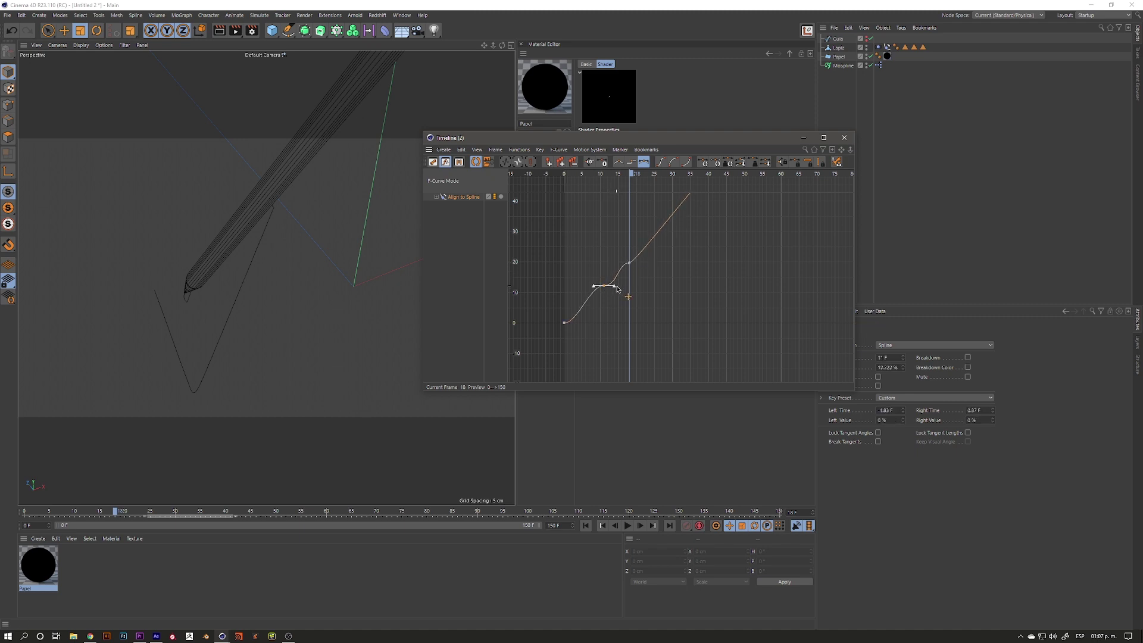
pyautogui.moveTo(606, 249); pyautogui.dragTo(566, 293, button='middle')
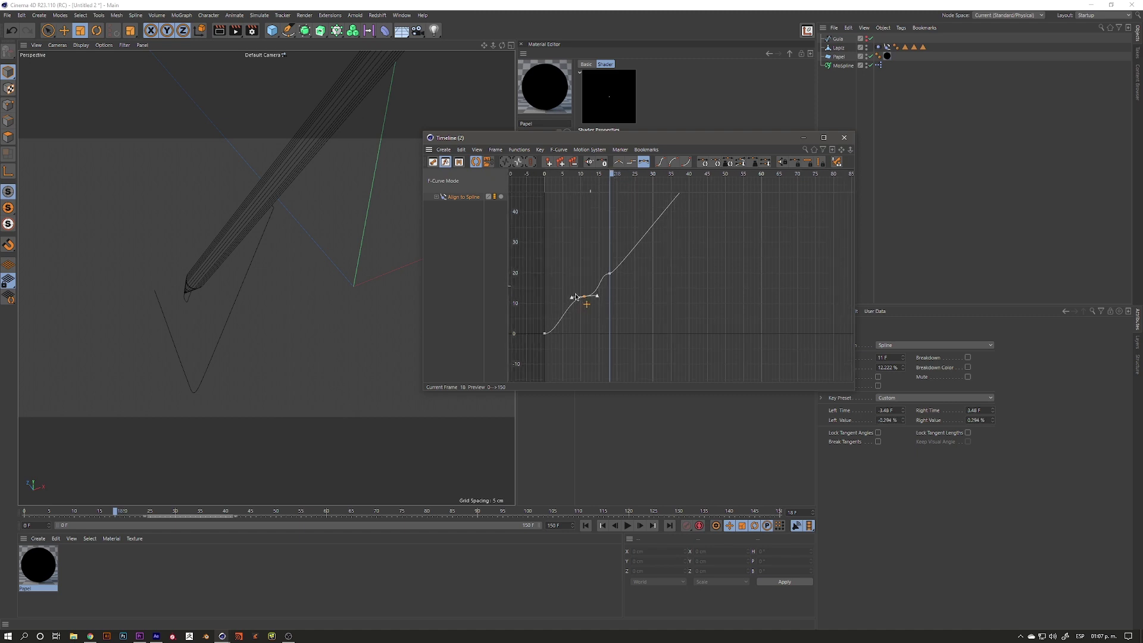
pyautogui.moveTo(593, 182); pyautogui.dragTo(578, 178)
pyautogui.scroll(2, 578, 289)
pyautogui.moveTo(582, 173); pyautogui.dragTo(596, 173)
# Step: Adjust the frame-11 and frame-18 key tangents and add a key at frame 29
pyautogui.moveTo(564, 279); pyautogui.dragTo(596, 305)
pyautogui.moveTo(598, 174); pyautogui.dragTo(618, 246)
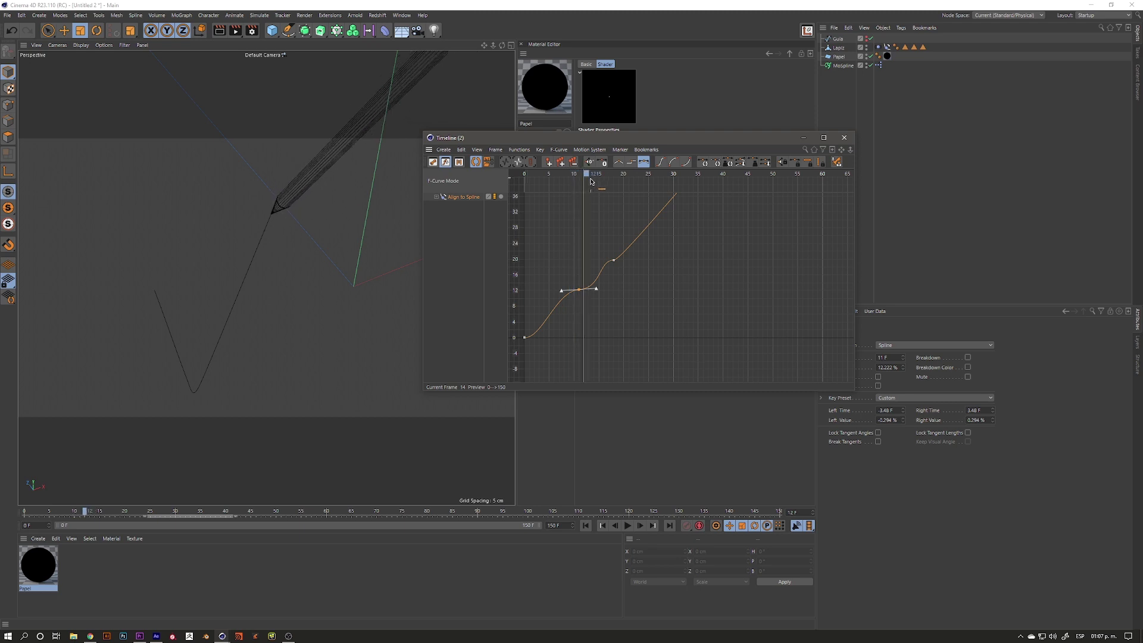
pyautogui.click(614, 260)
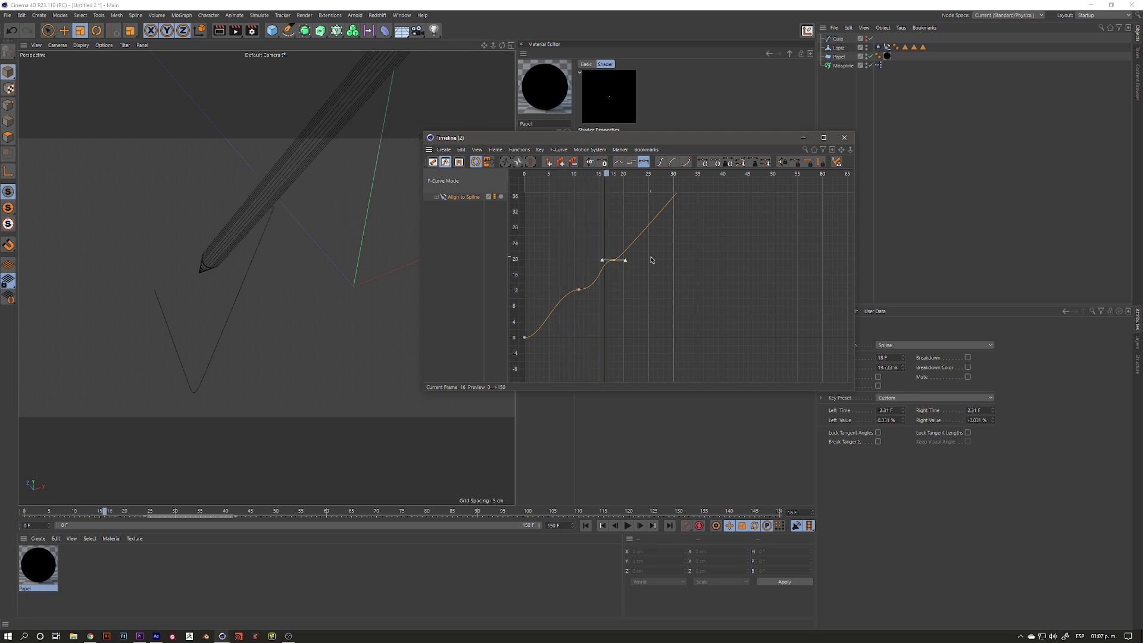
pyautogui.moveTo(628, 263); pyautogui.dragTo(629, 261)
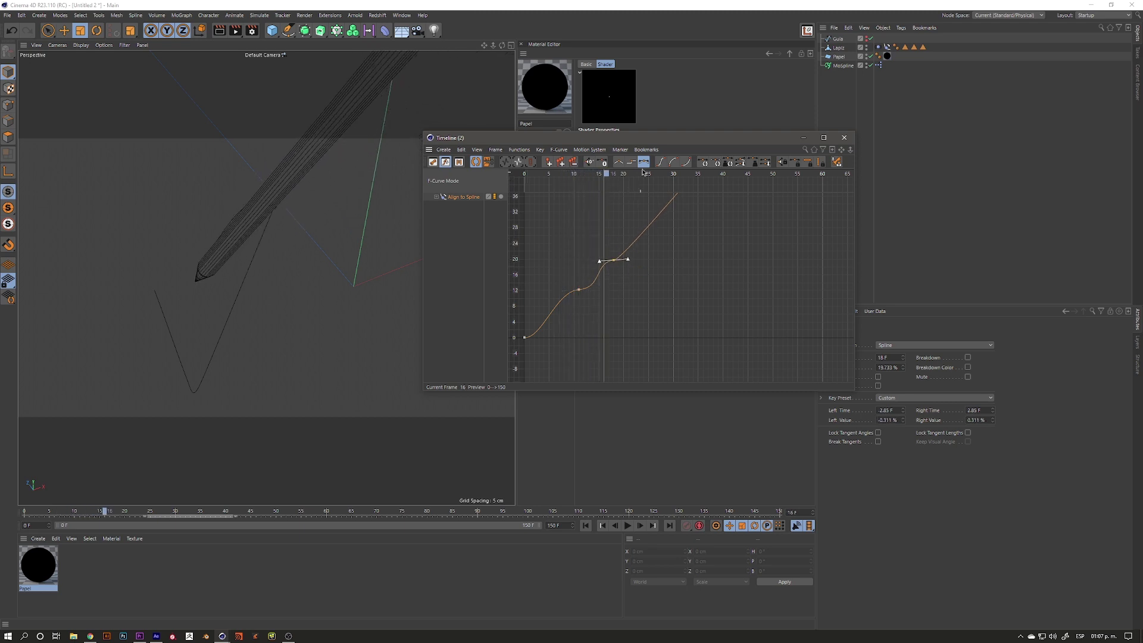
pyautogui.moveTo(610, 176); pyautogui.dragTo(674, 182)
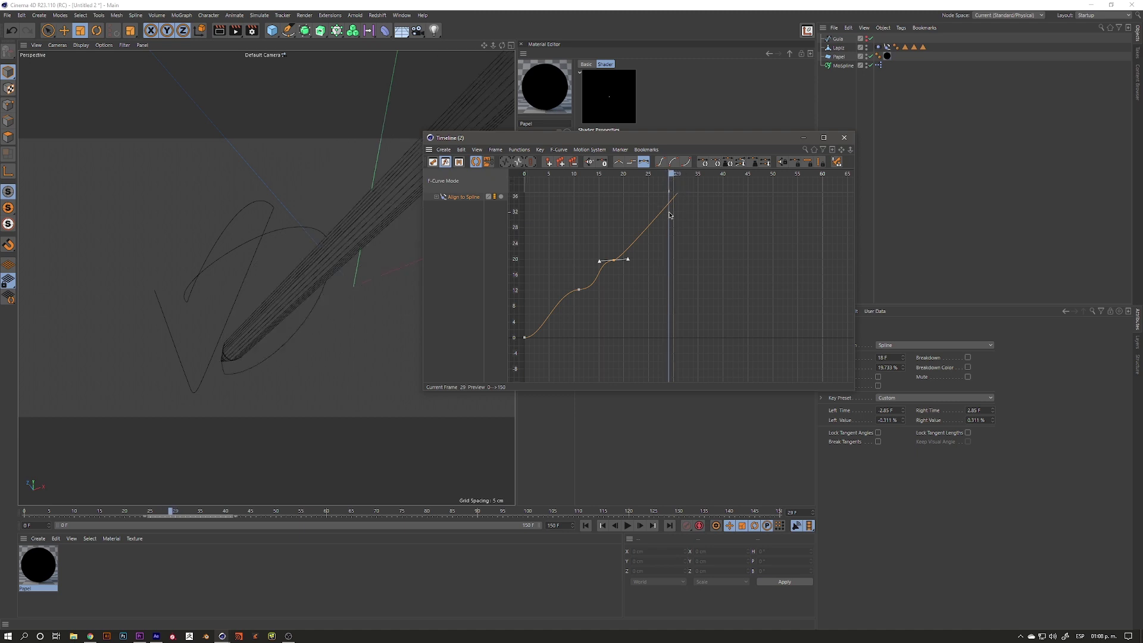
pyautogui.keyDown('ctrl'); pyautogui.click(669, 207); pyautogui.keyUp('ctrl')
# Step: Flatten the frame-29 key's tangent and add an eased key around frame 34
pyautogui.moveTo(646, 227); pyautogui.dragTo(649, 207)
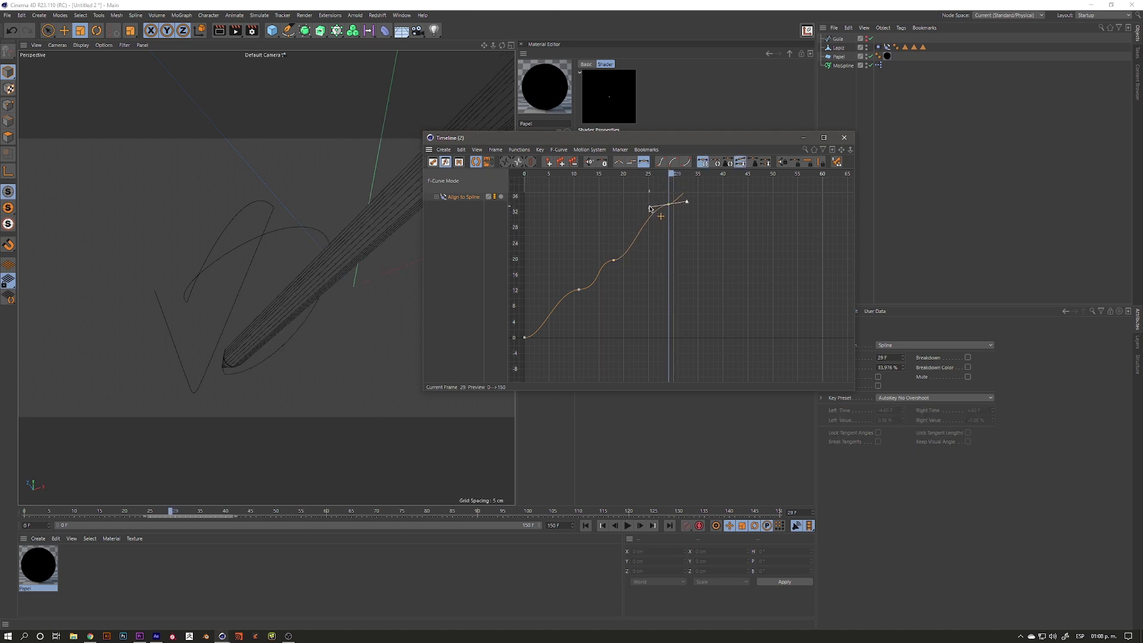
pyautogui.moveTo(631, 260); pyautogui.dragTo(586, 193, button='middle')
pyautogui.moveTo(592, 176); pyautogui.dragTo(614, 173)
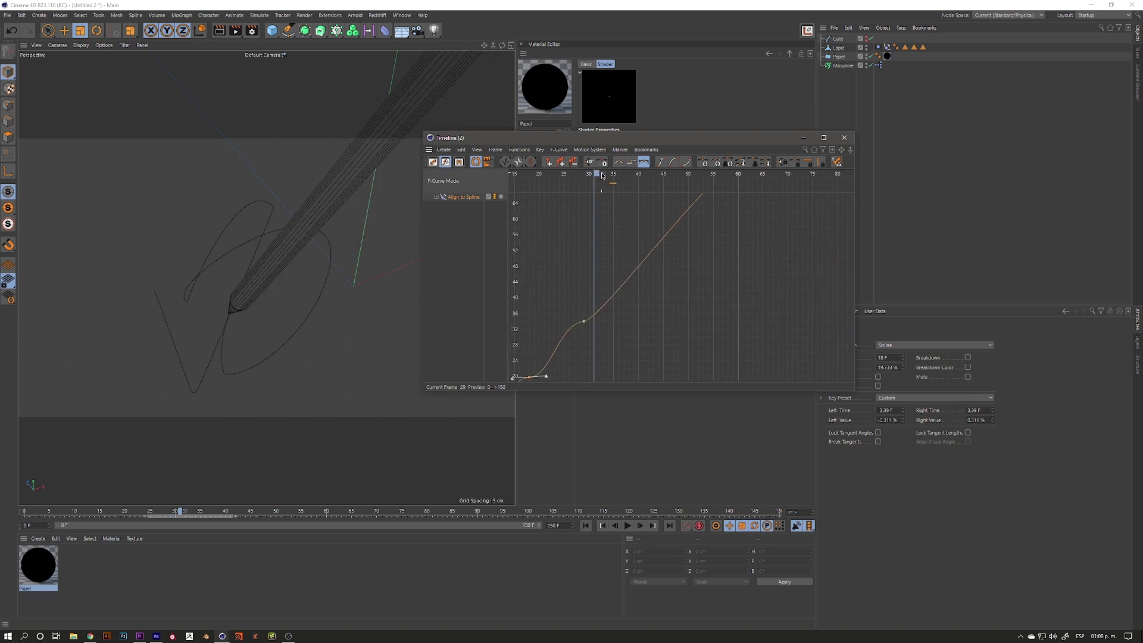
pyautogui.keyDown('ctrl'); pyautogui.click(608, 303); pyautogui.keyUp('ctrl')
pyautogui.moveTo(600, 310); pyautogui.dragTo(602, 302)
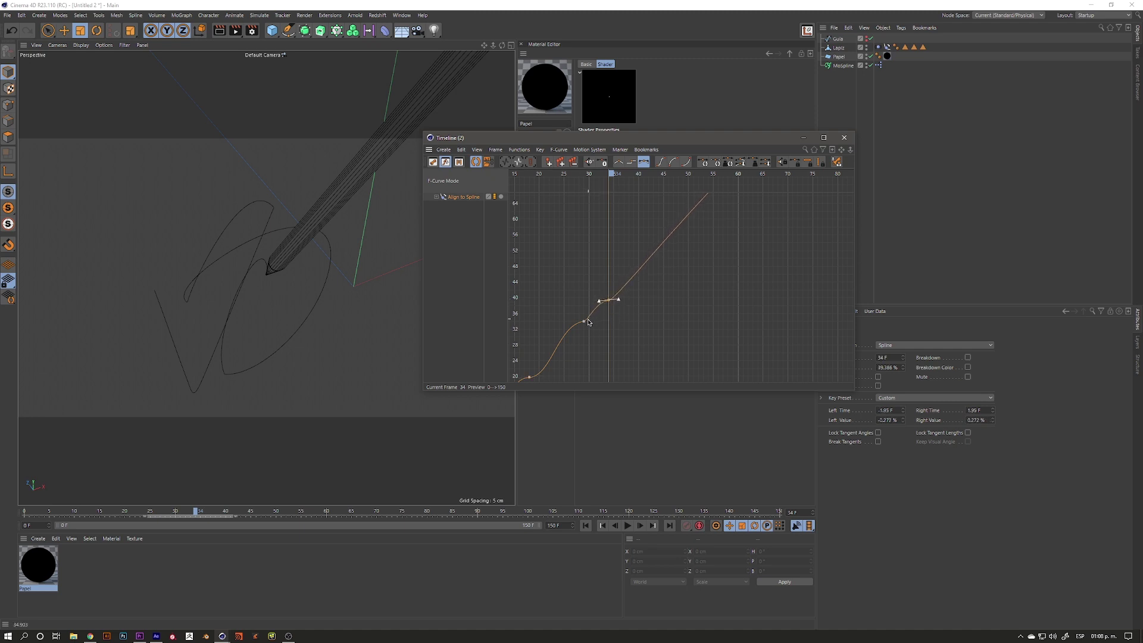
pyautogui.moveTo(590, 324); pyautogui.dragTo(592, 323)
pyautogui.moveTo(595, 324); pyautogui.dragTo(597, 322)
# Step: Flatten that key's right tangent and shift it to about frame 36
pyautogui.moveTo(596, 322); pyautogui.dragTo(562, 363, button='middle')
pyautogui.moveTo(575, 173); pyautogui.dragTo(586, 174)
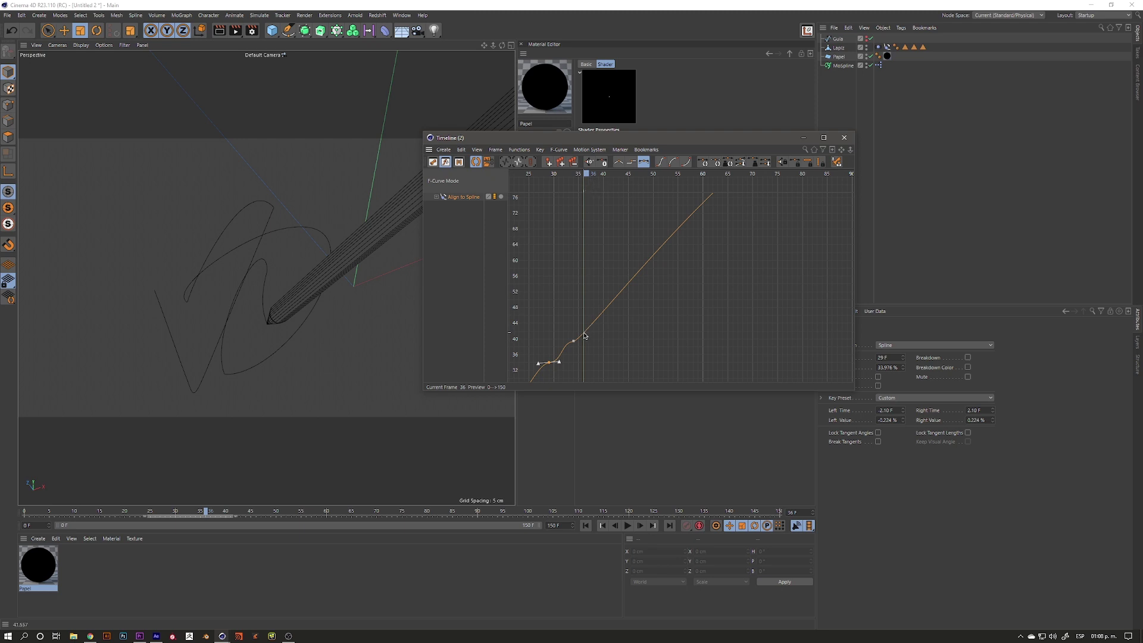
pyautogui.keyDown('alt'); pyautogui.moveTo(582, 339); pyautogui.dragTo(618, 284, button='right'); pyautogui.keyUp('alt')
pyautogui.moveTo(627, 275); pyautogui.dragTo(591, 334)
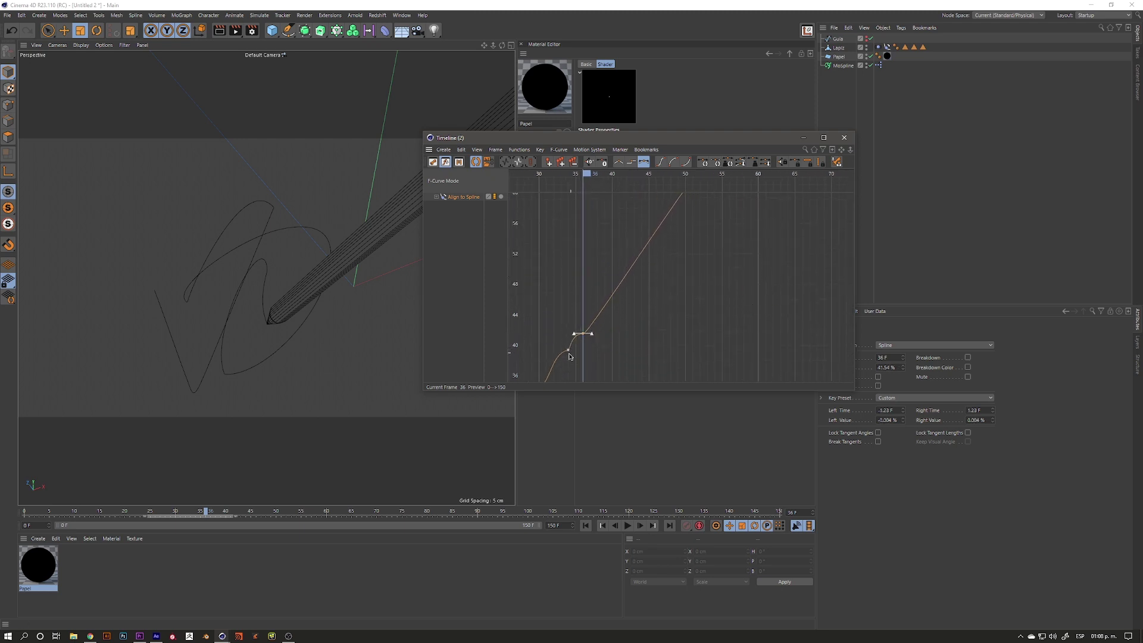
pyautogui.moveTo(570, 352); pyautogui.dragTo(575, 352)
# Step: Add a key at frame 42, nudge the frame-36 key later, and scrub to frame 57
pyautogui.moveTo(595, 174); pyautogui.dragTo(633, 169)
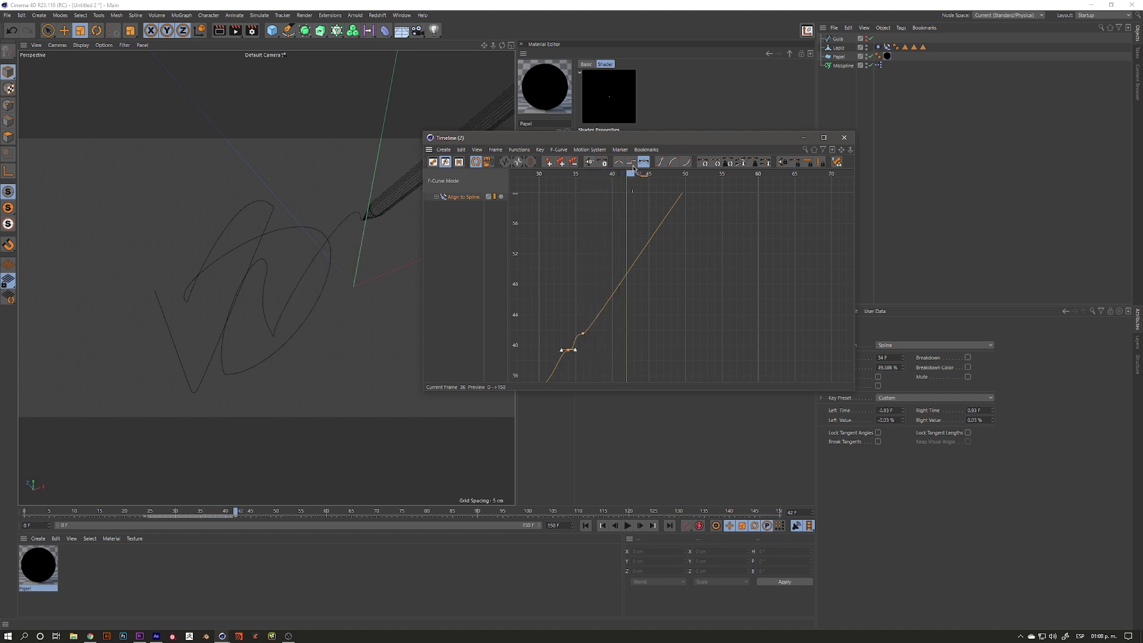
pyautogui.keyDown('ctrl'); pyautogui.click(625, 277); pyautogui.keyUp('ctrl')
pyautogui.moveTo(613, 307); pyautogui.dragTo(611, 277)
pyautogui.click(584, 334)
pyautogui.moveTo(588, 336); pyautogui.dragTo(590, 336)
pyautogui.keyDown('alt'); pyautogui.moveTo(619, 291); pyautogui.dragTo(579, 172, button='middle'); pyautogui.keyUp('alt')
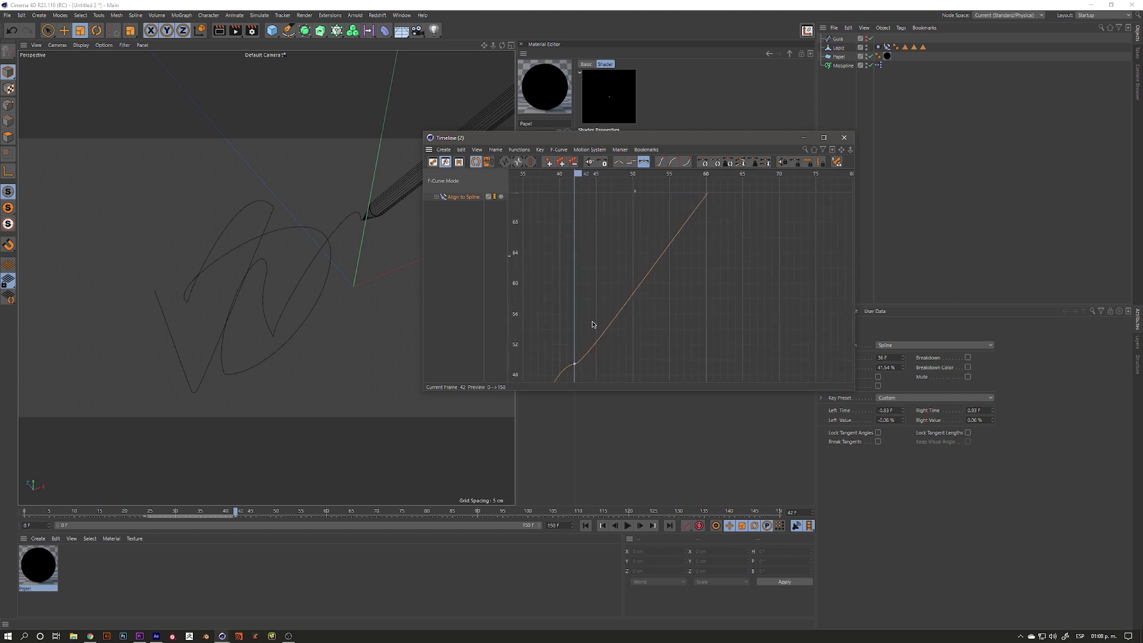
pyautogui.moveTo(582, 176); pyautogui.dragTo(678, 174)
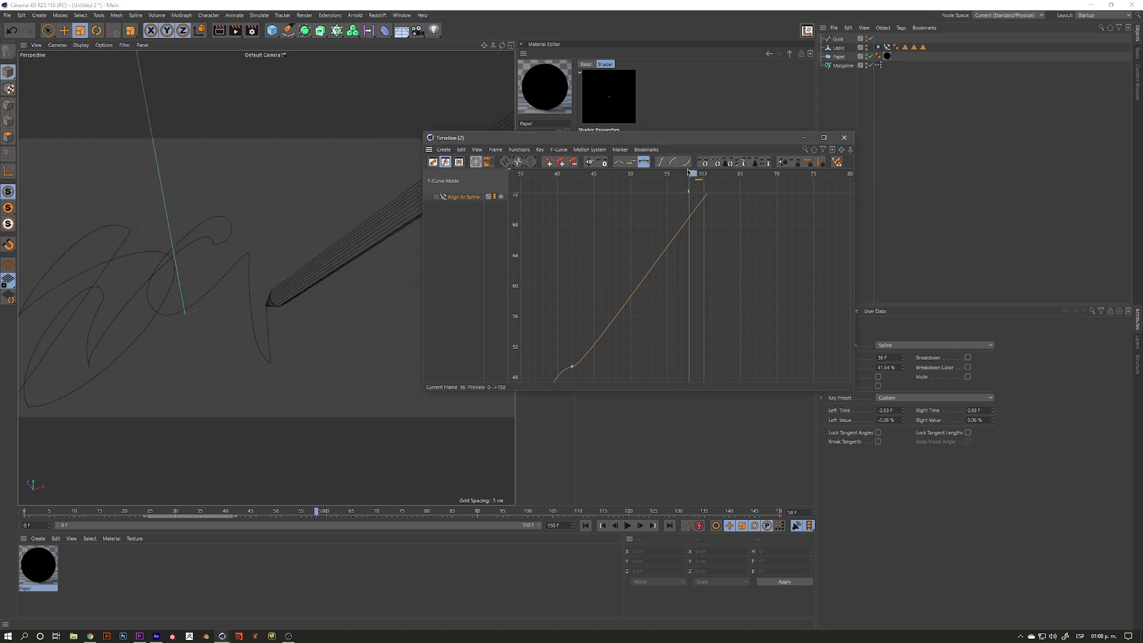
pyautogui.moveTo(678, 174); pyautogui.dragTo(683, 174)
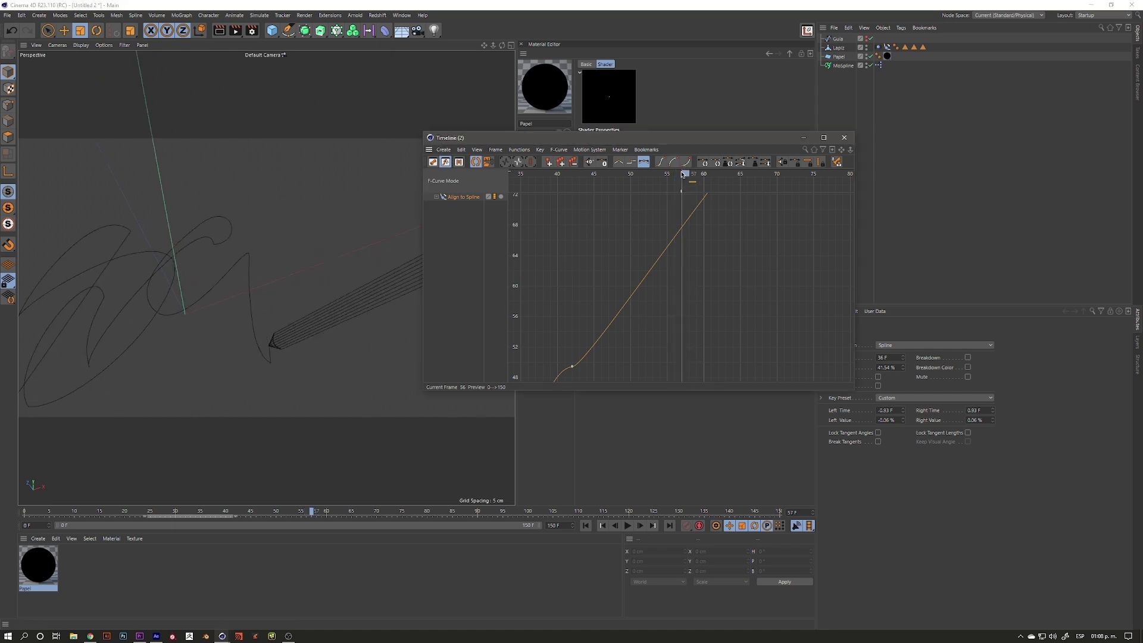
# Step: Add a flattened key at frame 57 and ease the curve around the frame-42 key
pyautogui.keyDown('ctrl'); pyautogui.click(682, 232); pyautogui.keyUp('ctrl')
pyautogui.moveTo(640, 284); pyautogui.dragTo(653, 231)
pyautogui.click(572, 366)
pyautogui.moveTo(580, 370); pyautogui.dragTo(596, 365)
pyautogui.press('h')
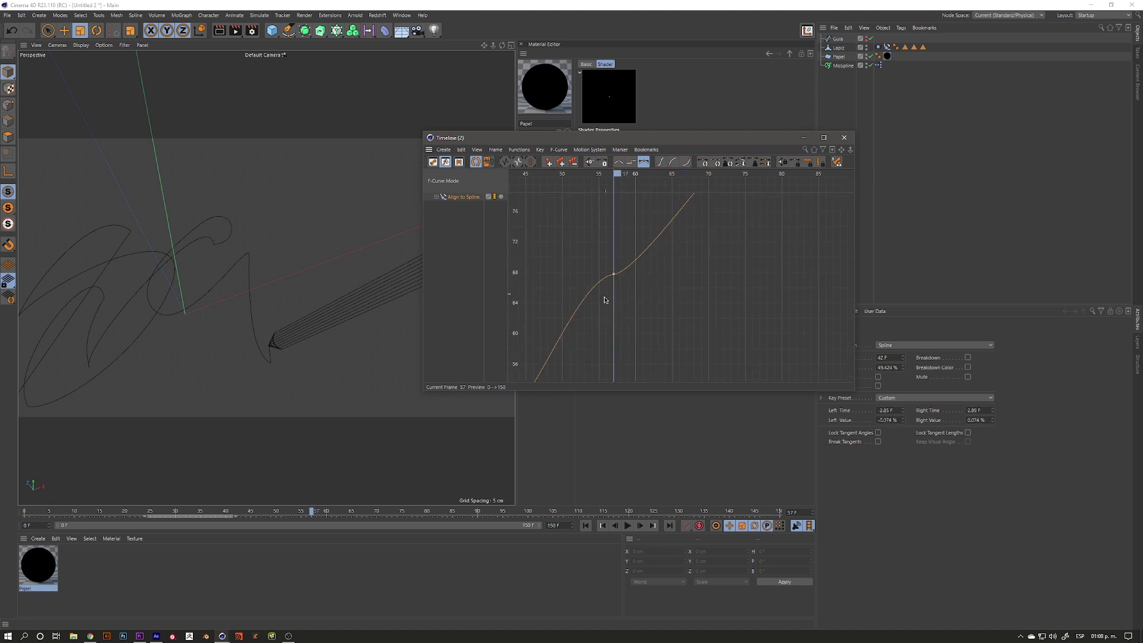
# Step: Add flattened keys at frames 65 and 81, preview to frame 91, and close the timeline
pyautogui.moveTo(631, 173); pyautogui.dragTo(664, 172)
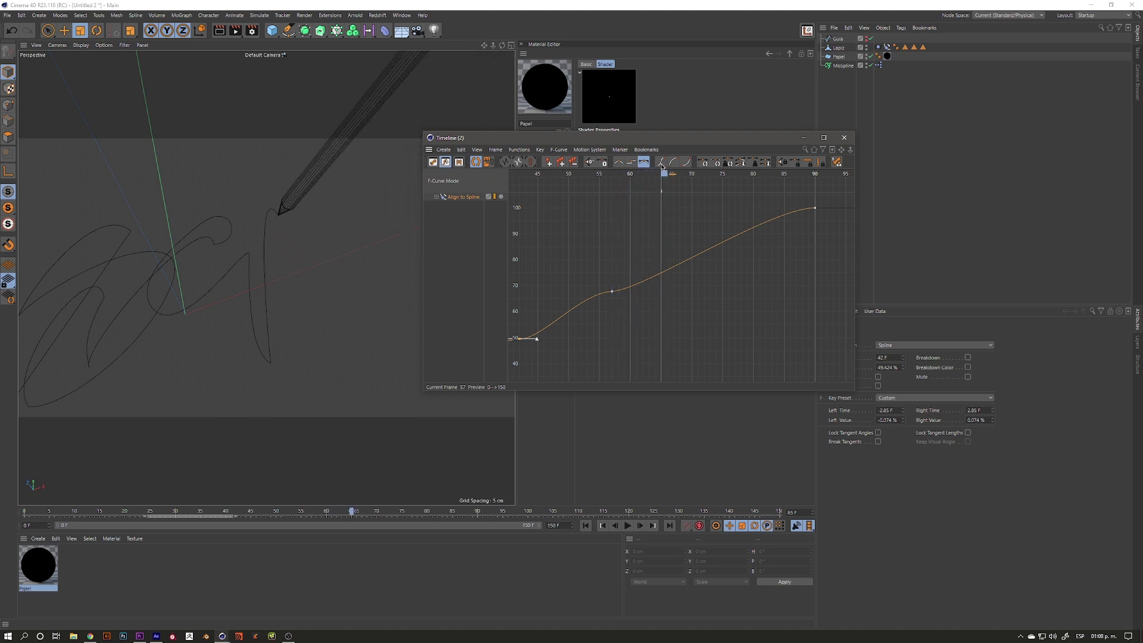
pyautogui.keyDown('ctrl'); pyautogui.click(663, 274); pyautogui.keyUp('ctrl')
pyautogui.moveTo(651, 278); pyautogui.dragTo(645, 276)
pyautogui.moveTo(667, 177); pyautogui.dragTo(767, 179)
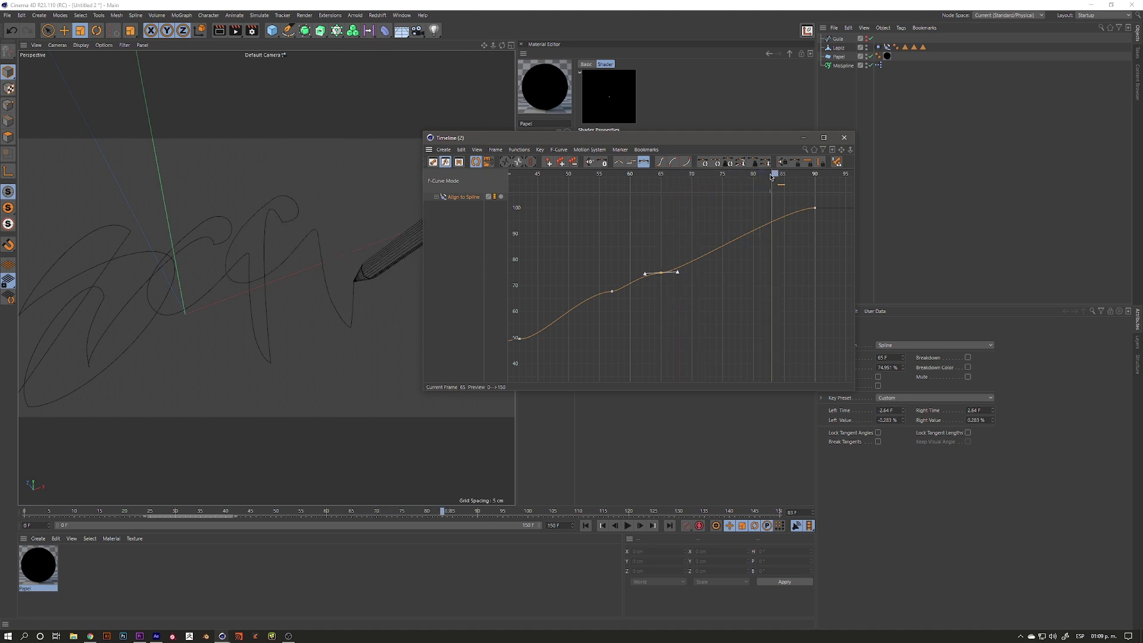
pyautogui.moveTo(765, 179); pyautogui.dragTo(763, 180)
pyautogui.keyDown('ctrl'); pyautogui.click(762, 234); pyautogui.keyUp('ctrl')
pyautogui.moveTo(730, 245); pyautogui.dragTo(736, 232)
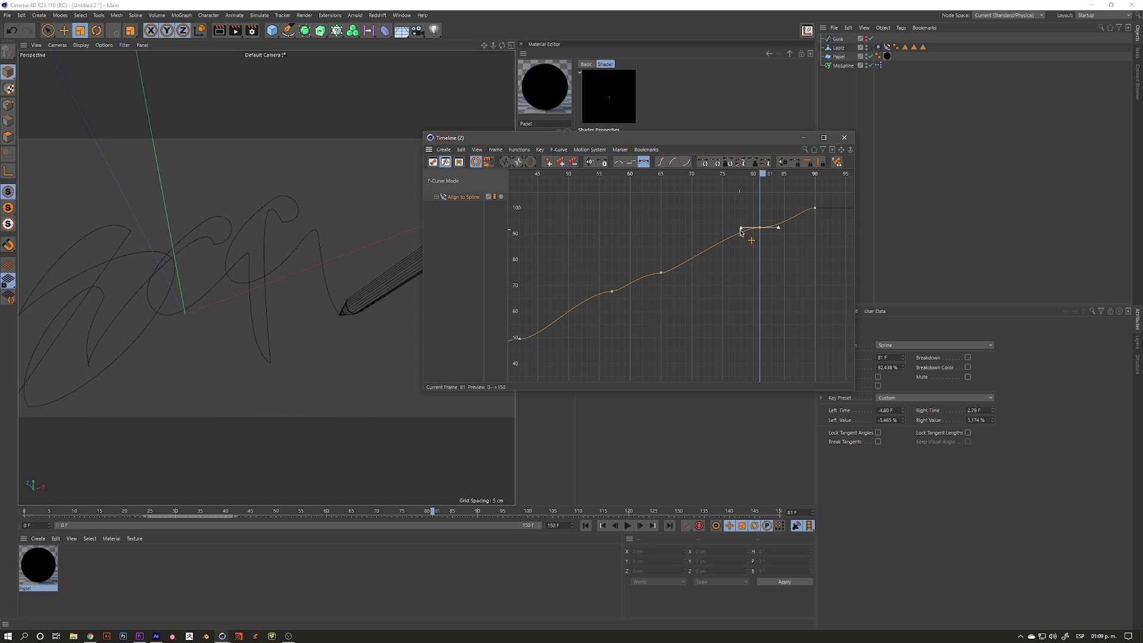
pyautogui.moveTo(768, 175); pyautogui.dragTo(824, 175)
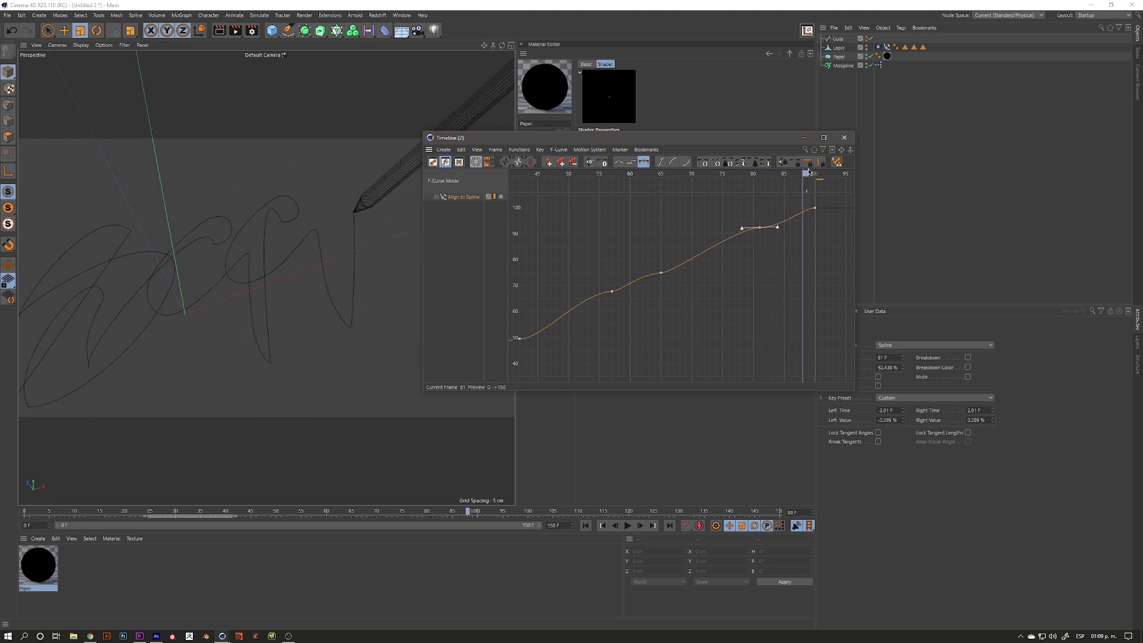
pyautogui.click(846, 138)
pyautogui.scroll(-3, 329, 315)
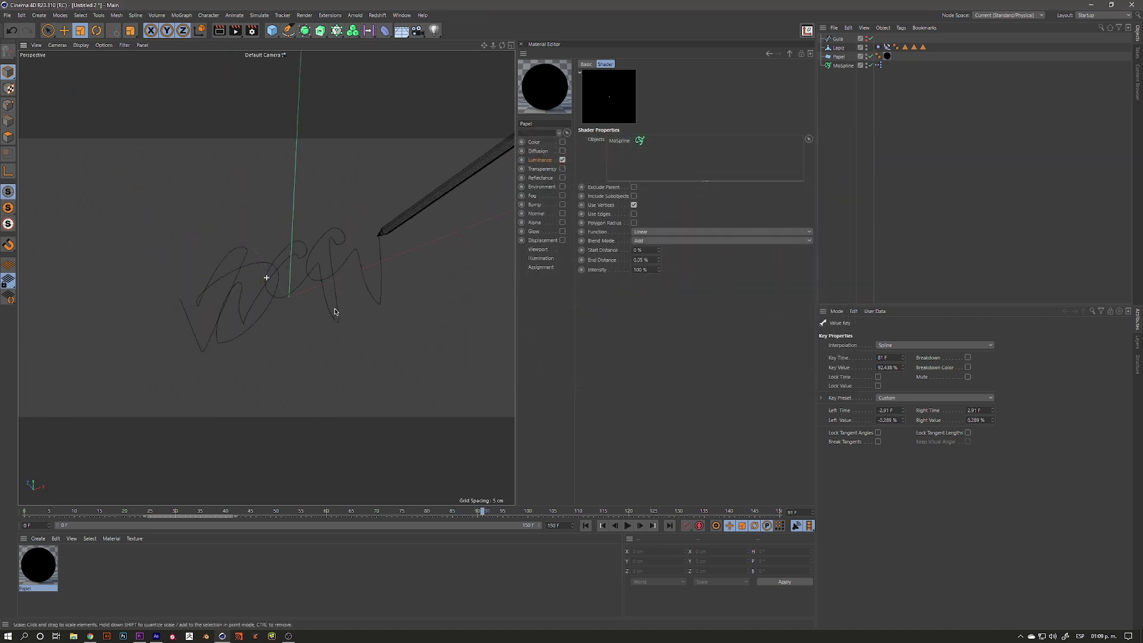
# Step: Play the signature animation from the first frame, then stop it
pyautogui.click(586, 526)
pyautogui.click(627, 526)
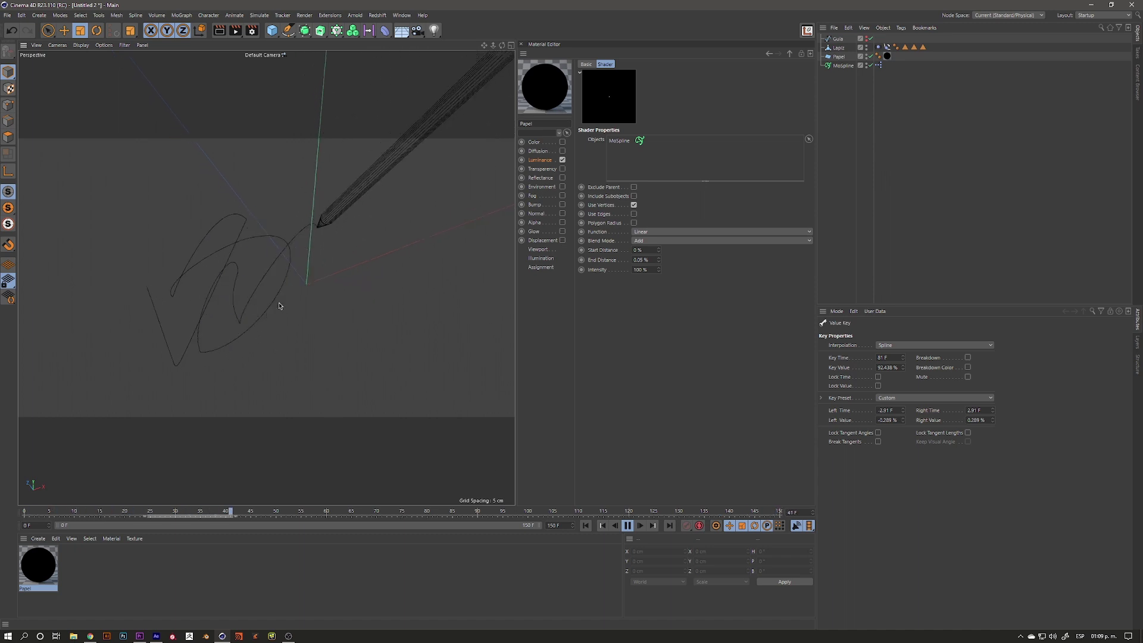
pyautogui.press('F8')
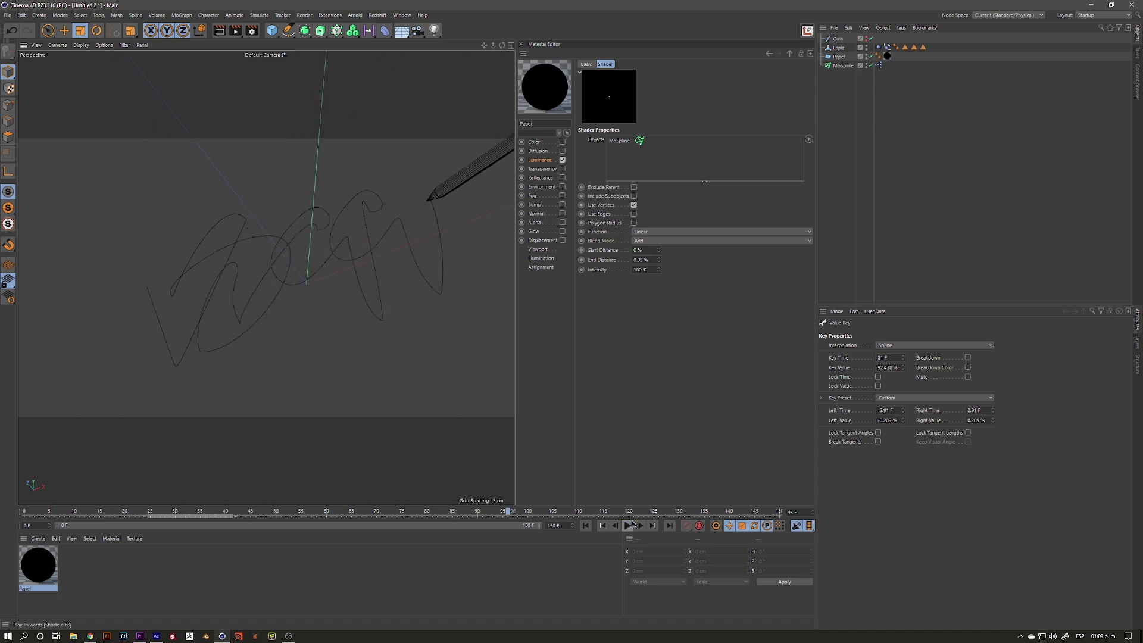
# Step: Stretch the Align to Spline keys in the Dope Sheet to end at frame 120 and replay
pyautogui.click(403, 16)
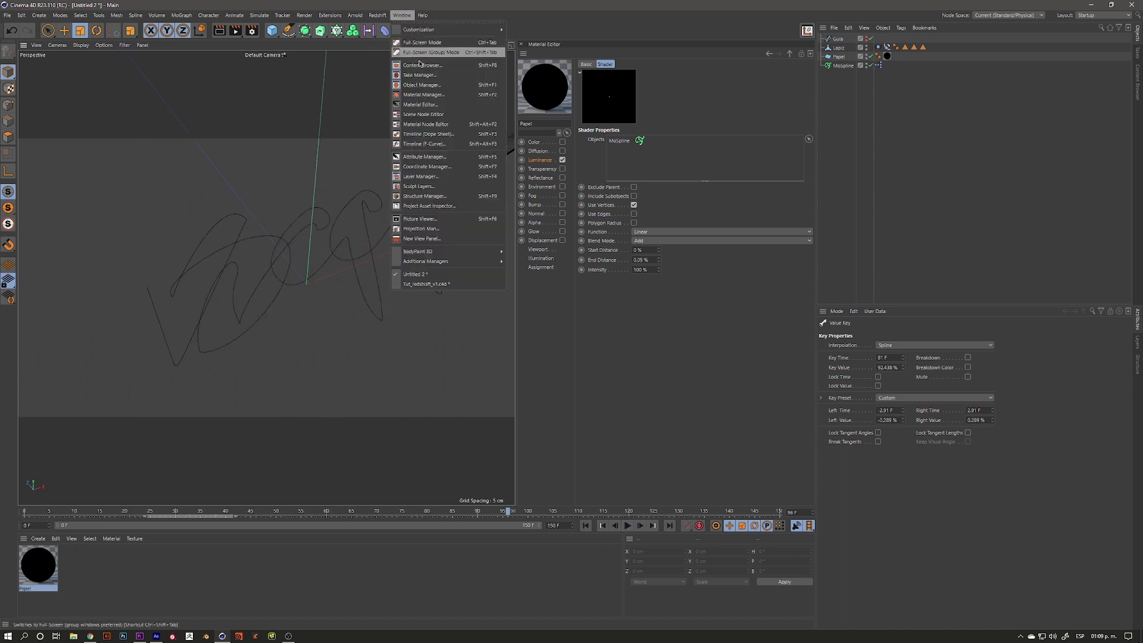
pyautogui.click(417, 148)
pyautogui.click(437, 159)
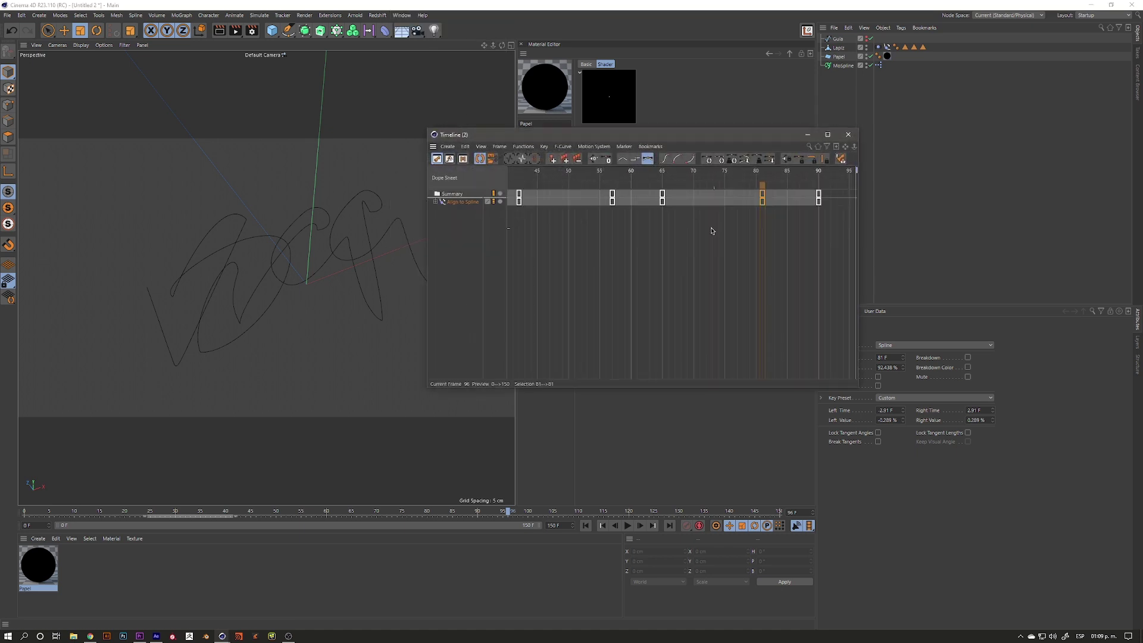
pyautogui.click(462, 203)
pyautogui.scroll(-3, 543, 258)
pyautogui.moveTo(777, 208); pyautogui.dragTo(709, 255, button='middle')
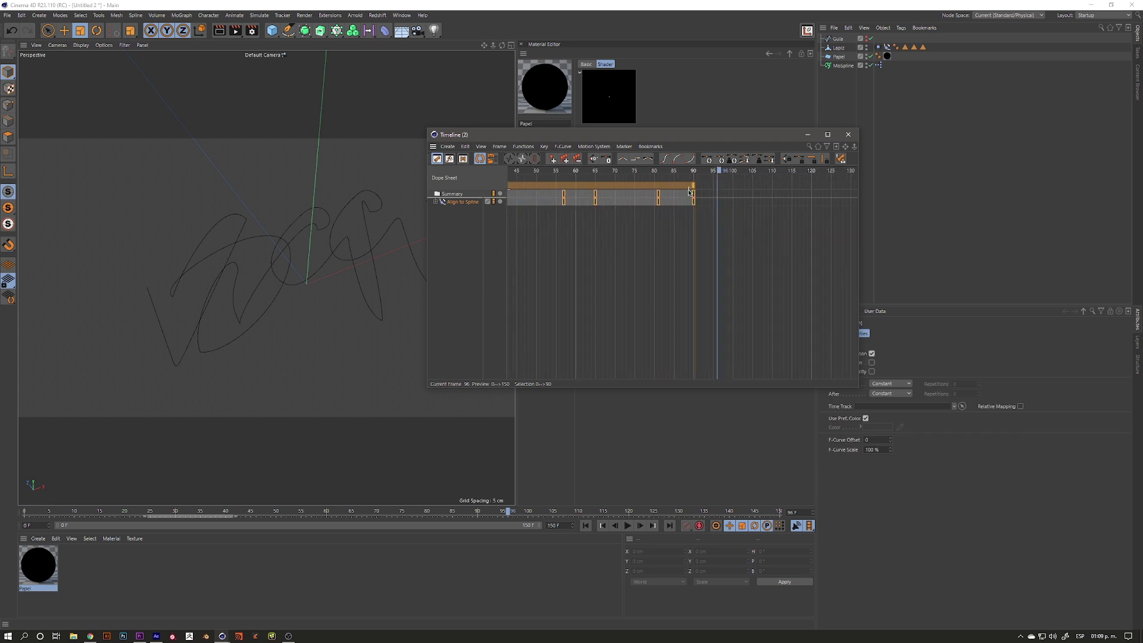
pyautogui.moveTo(694, 188); pyautogui.dragTo(811, 183)
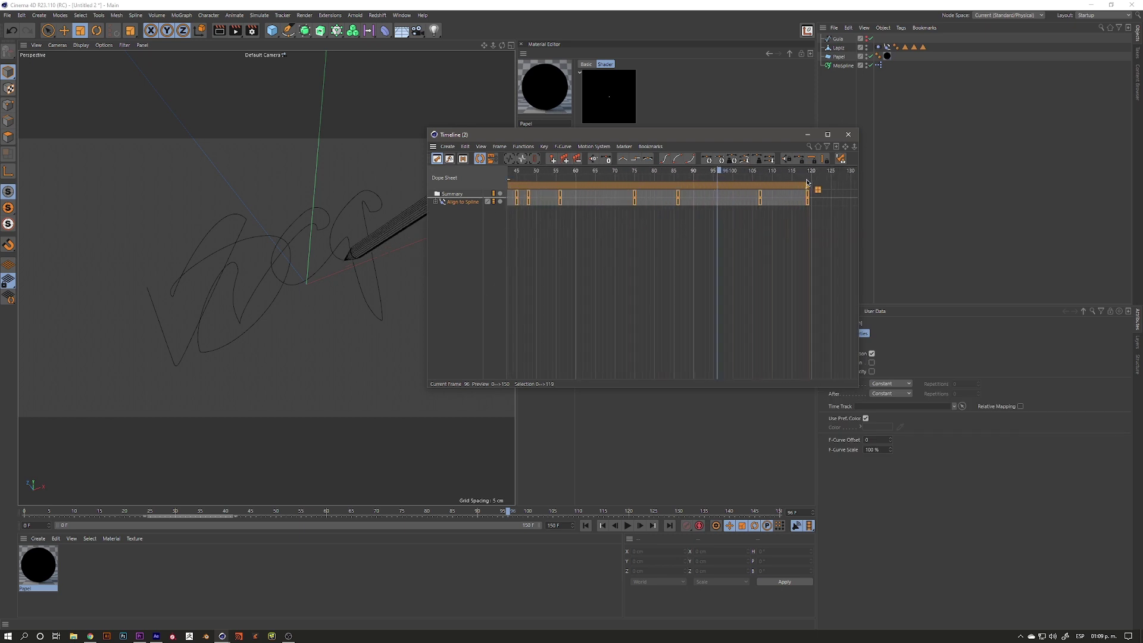
pyautogui.click(585, 526)
pyautogui.click(627, 527)
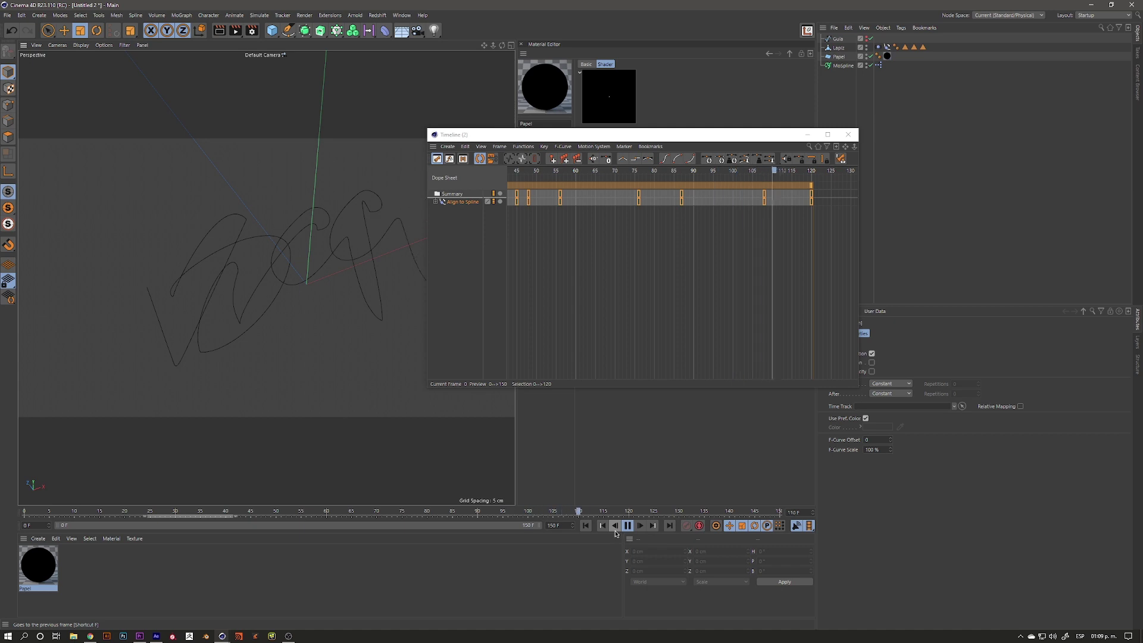
pyautogui.click(849, 134)
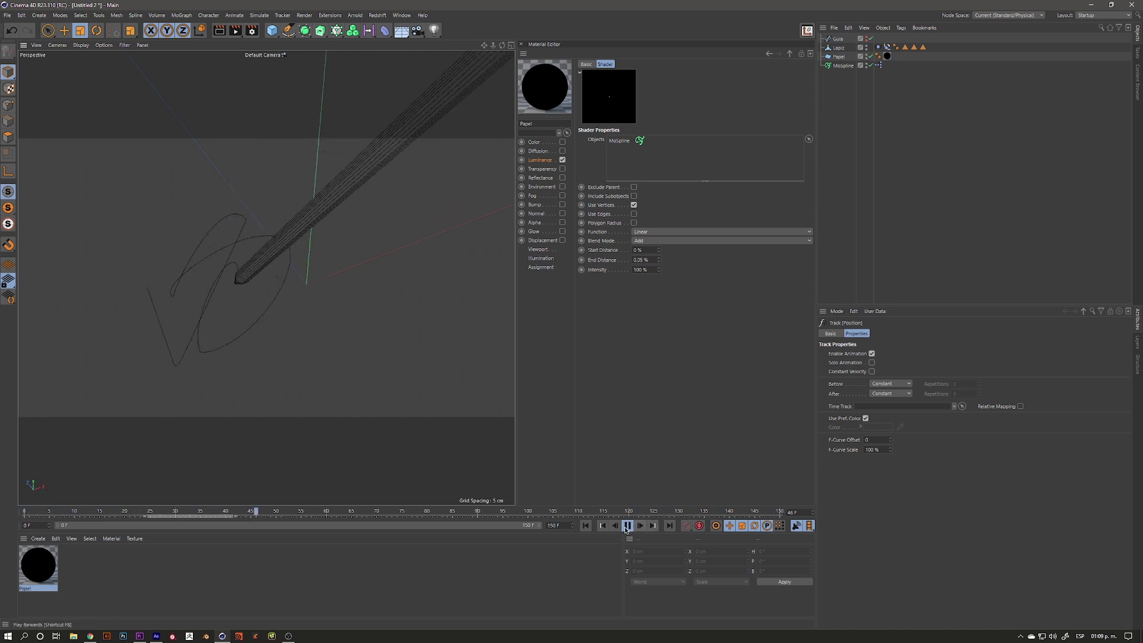
# Step: Return to frame 0 and enable the Papel material's Reflectance channel
pyautogui.click(627, 525)
pyautogui.click(585, 525)
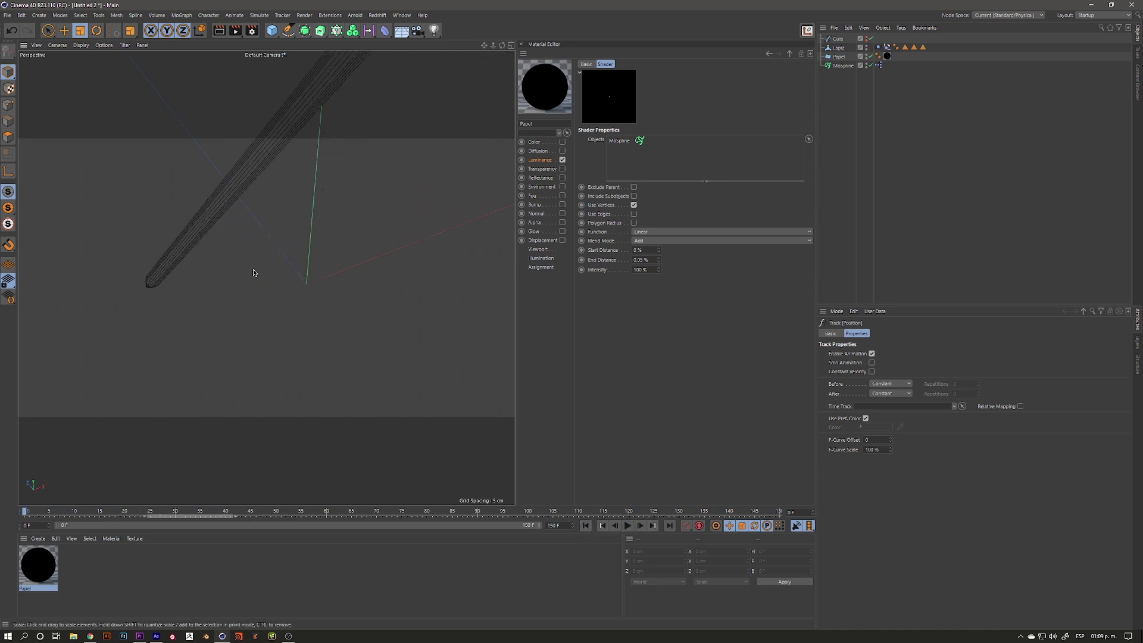
pyautogui.click(540, 163)
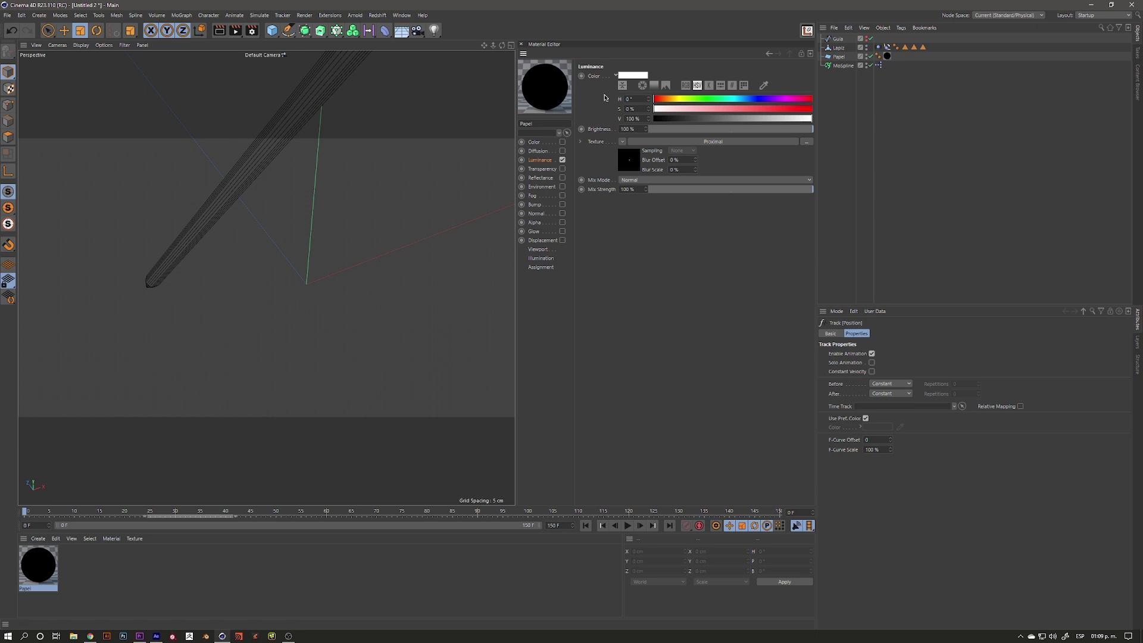
pyautogui.keyDown('alt'); pyautogui.moveTo(263, 314); pyautogui.dragTo(301, 320); pyautogui.keyUp('alt')
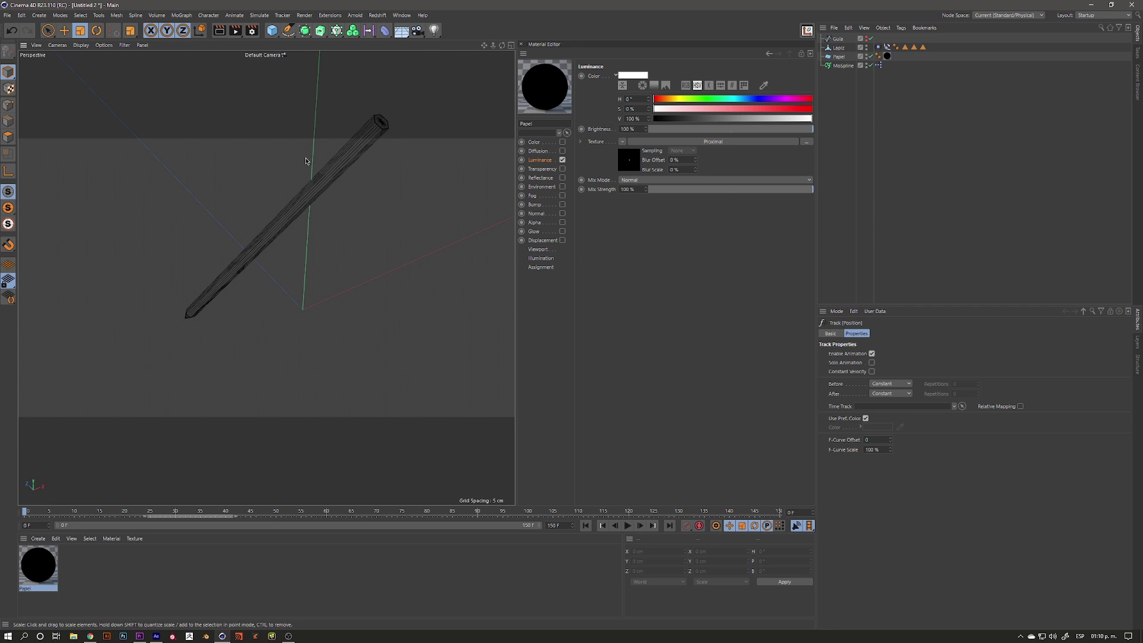
pyautogui.scroll(2, 248, 319)
pyautogui.scroll(3, 373, 242)
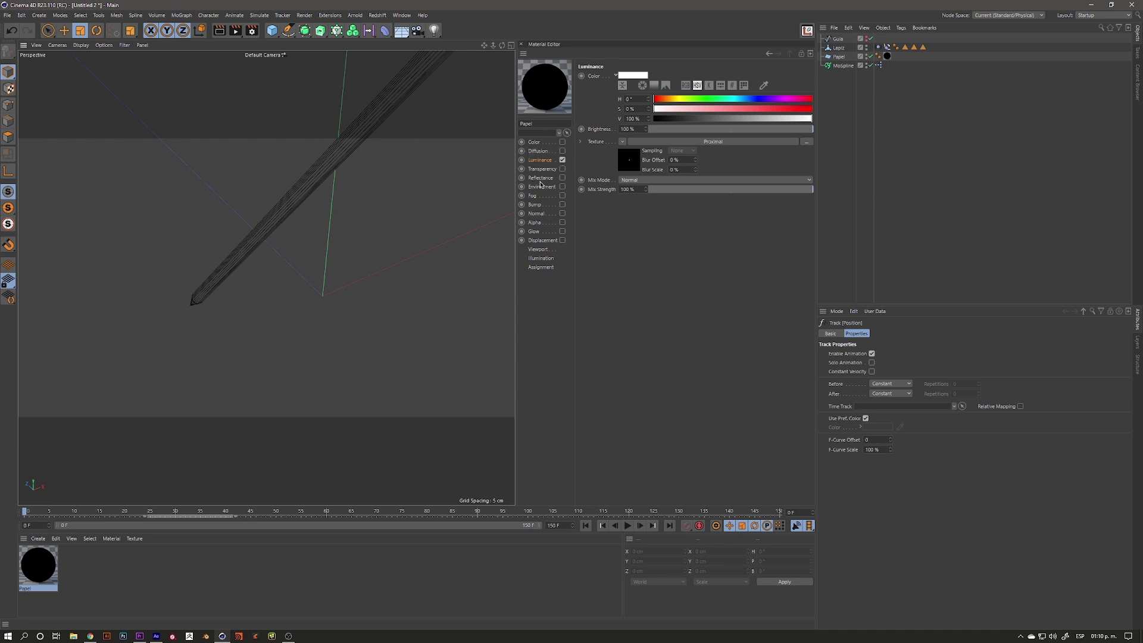
pyautogui.click(541, 178)
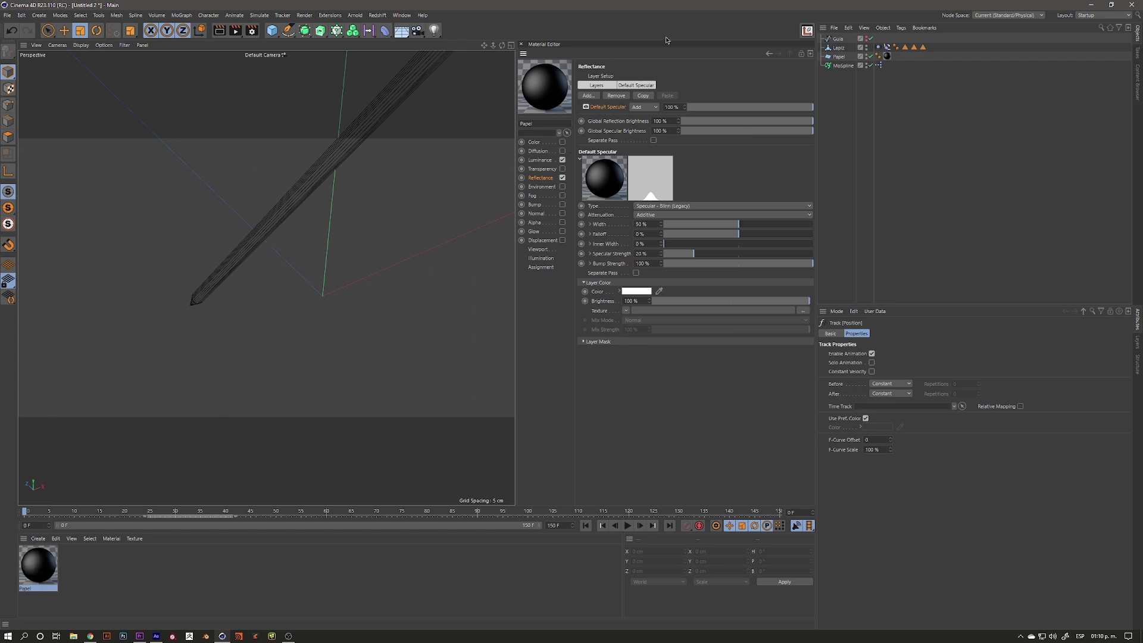
# Step: Replace the default specular with a Lambertian layer named Papel in 80% grey
pyautogui.click(616, 96)
pyautogui.click(587, 96)
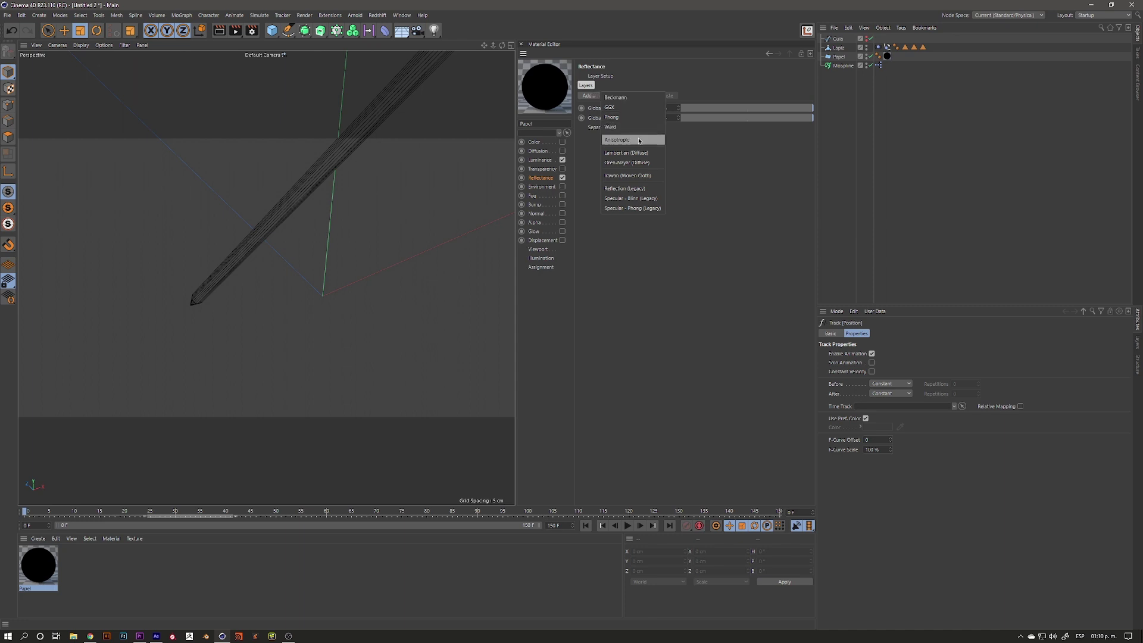
pyautogui.click(621, 156)
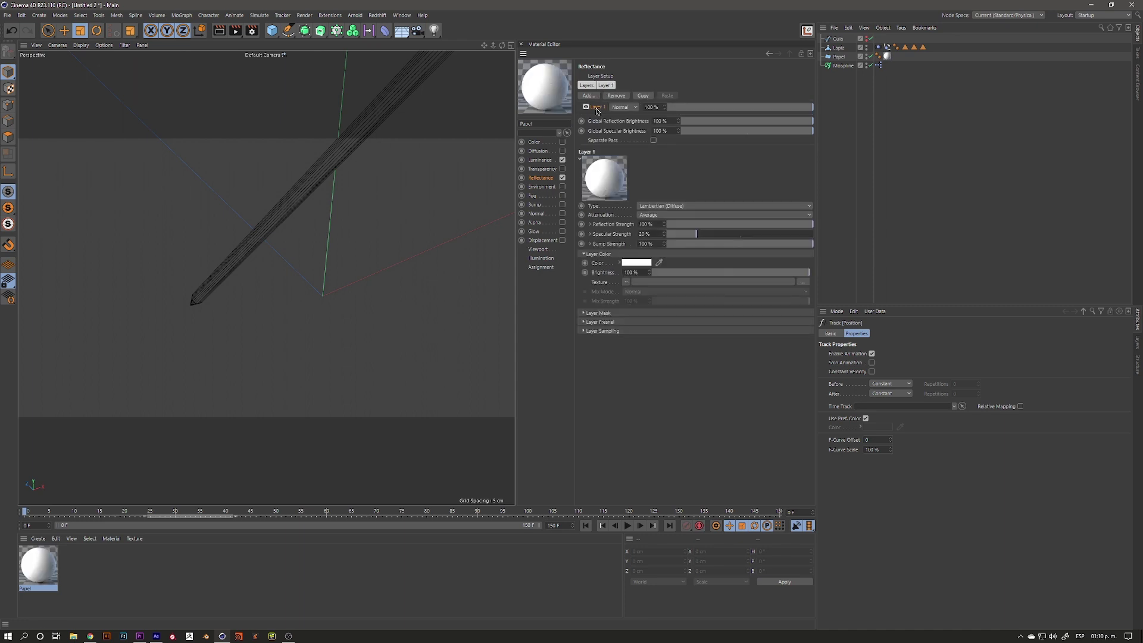
pyautogui.write('Papel')
pyautogui.press('Return')
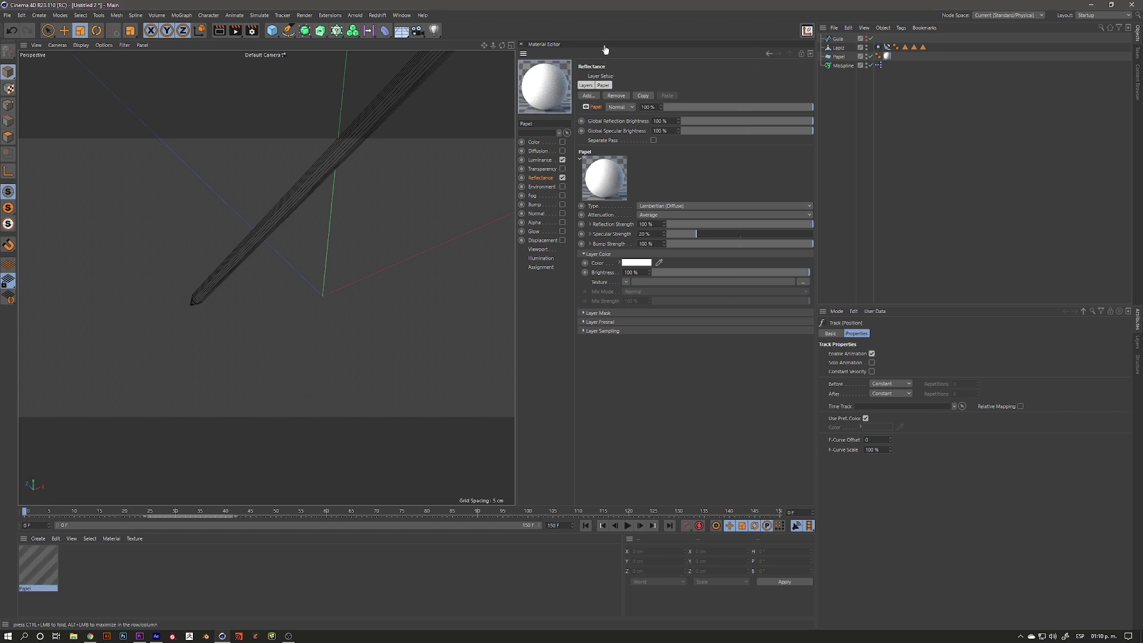
pyautogui.click(636, 263)
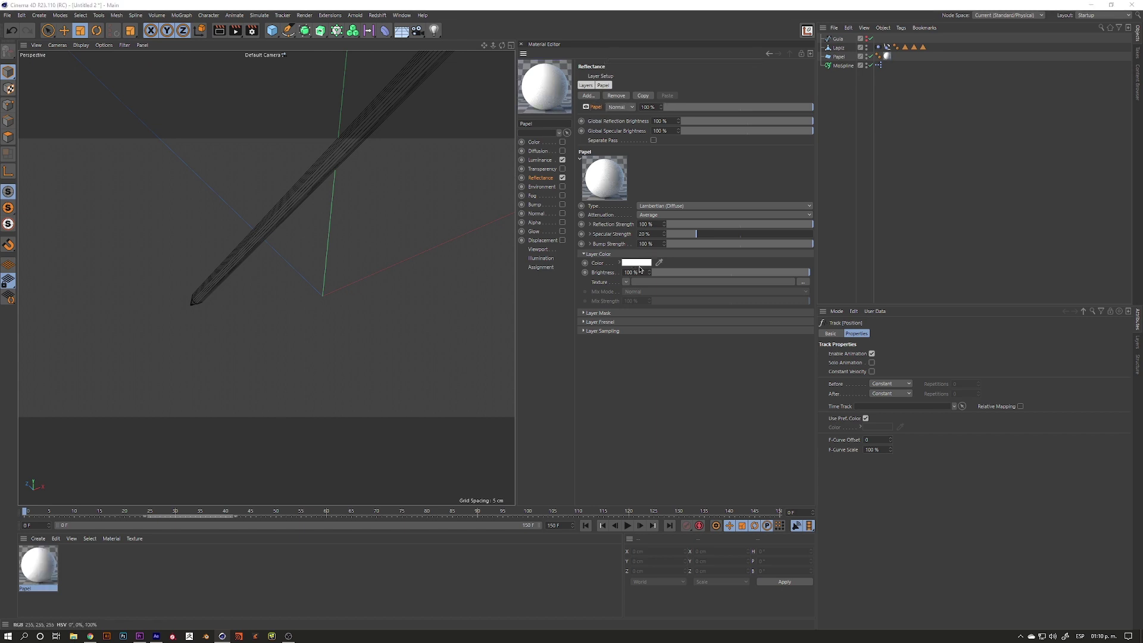
pyautogui.doubleClick(562, 281)
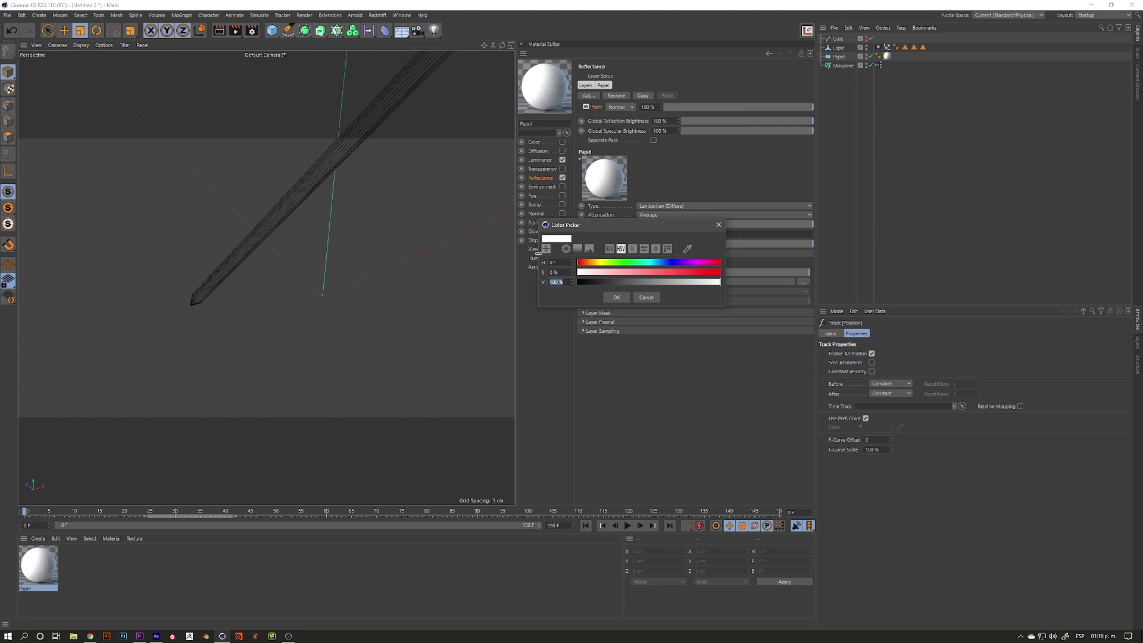
pyautogui.write('80')
pyautogui.press('Return')
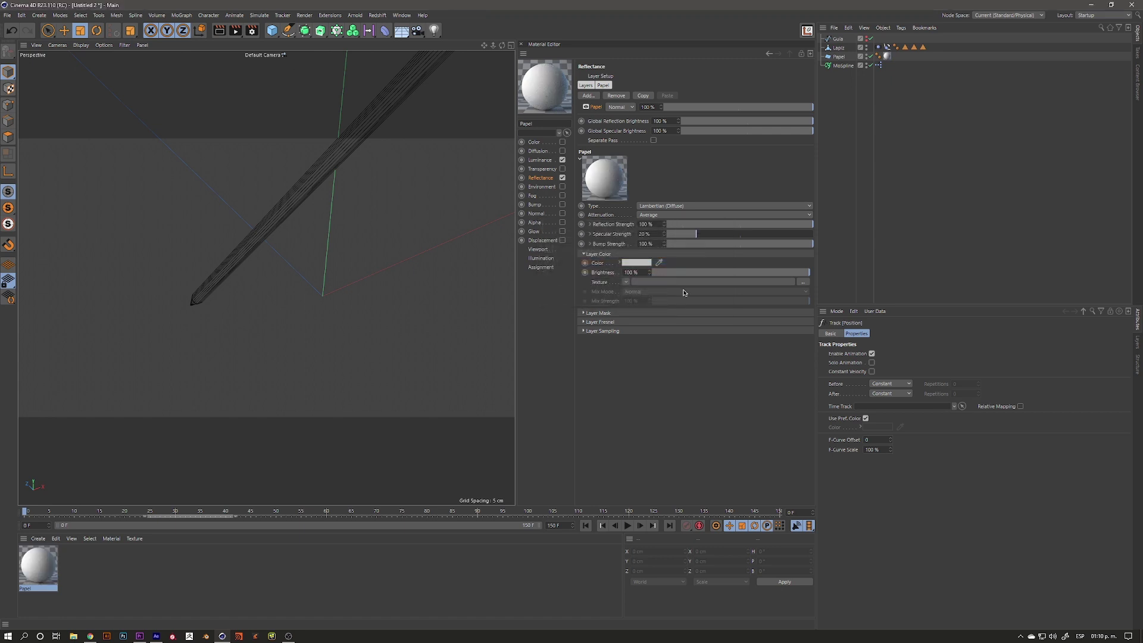
pyautogui.click(614, 254)
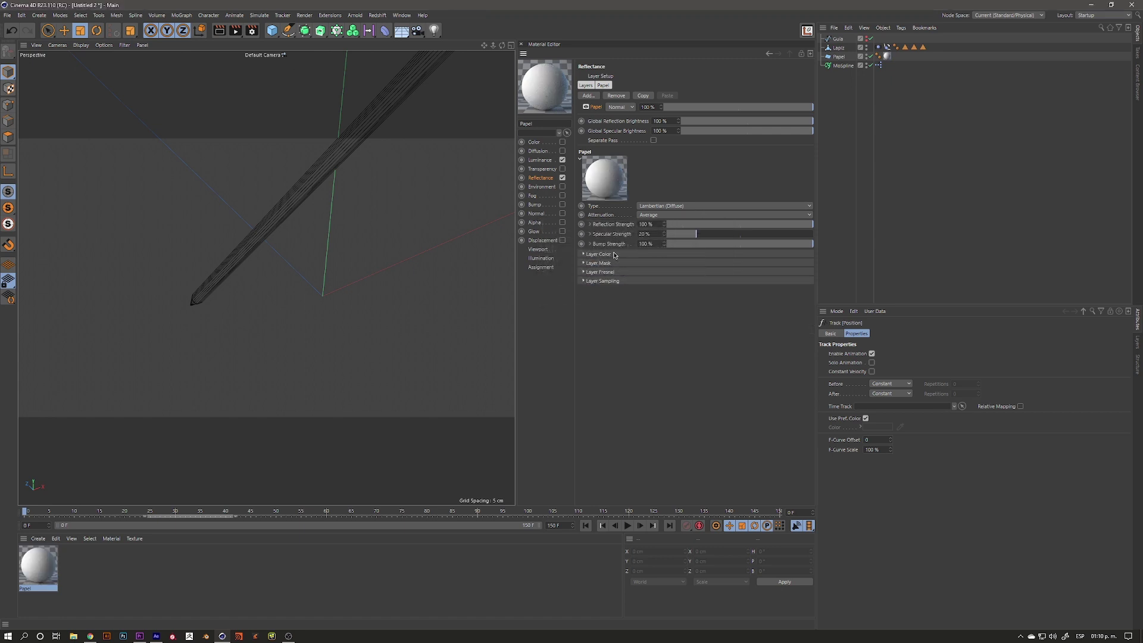
# Step: Add a second Lambertian layer named Grafito with a dark 29% grey colour
pyautogui.click(599, 98)
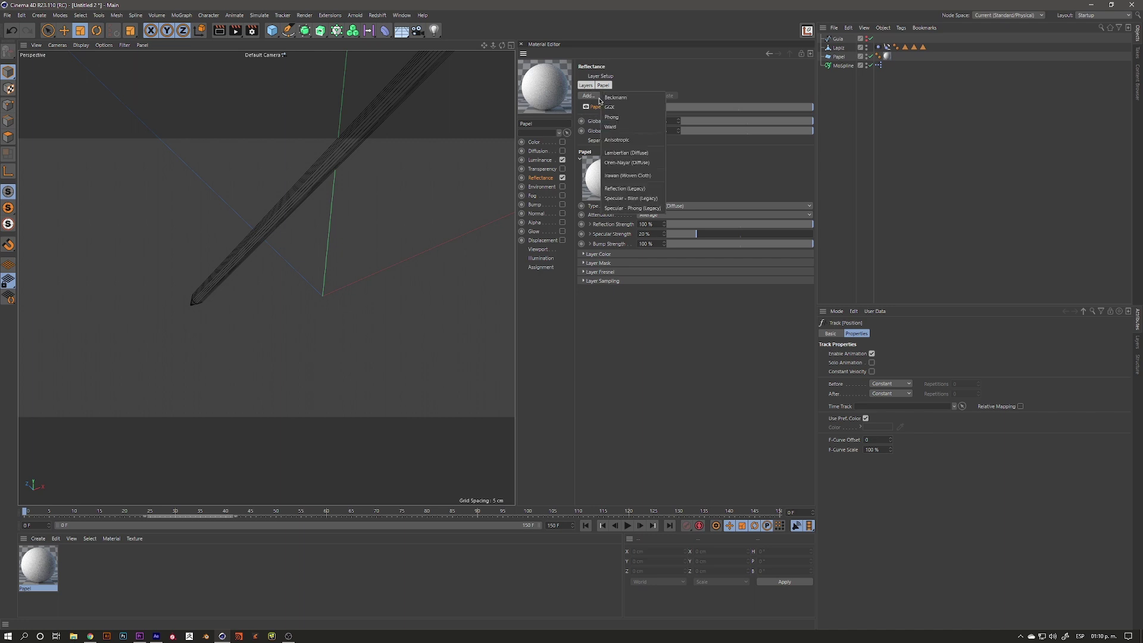
pyautogui.click(646, 155)
pyautogui.write('Grafito)')
pyautogui.press('Return')
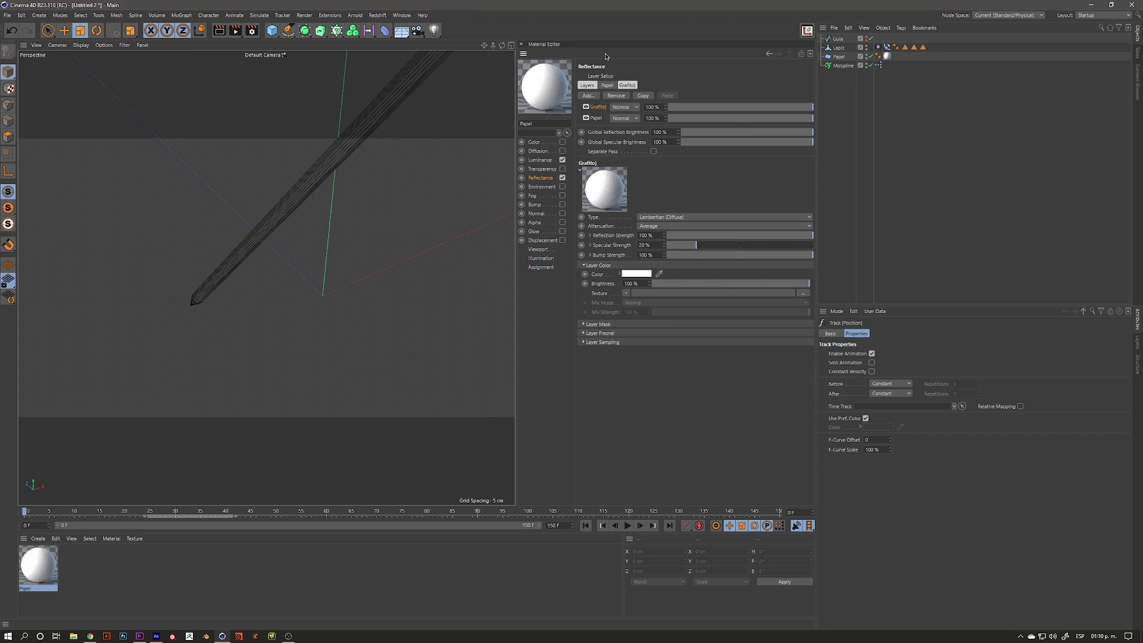
pyautogui.doubleClick(604, 110)
pyautogui.press('BackSpace')
pyautogui.press('Return')
pyautogui.click(637, 274)
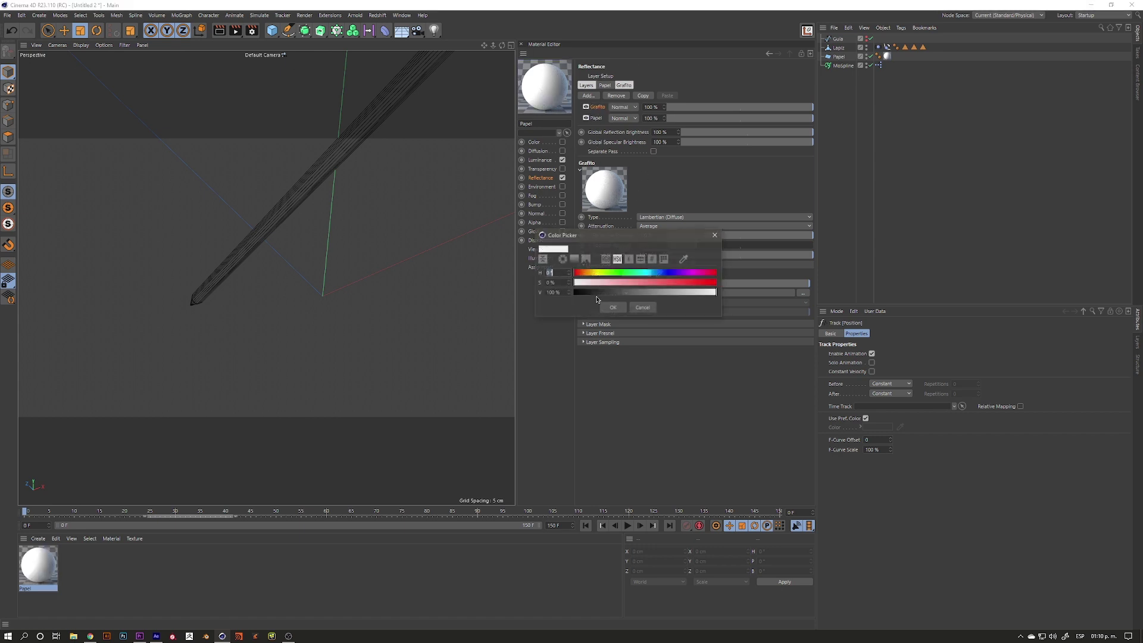
pyautogui.moveTo(625, 293); pyautogui.dragTo(605, 300)
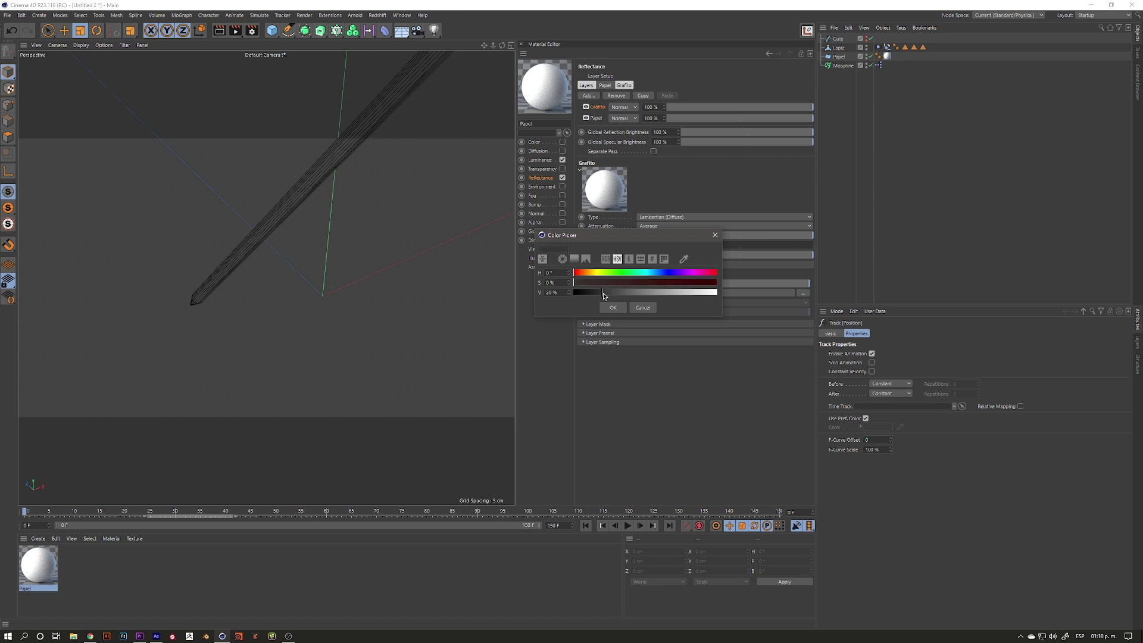
pyautogui.click(613, 307)
pyautogui.click(236, 30)
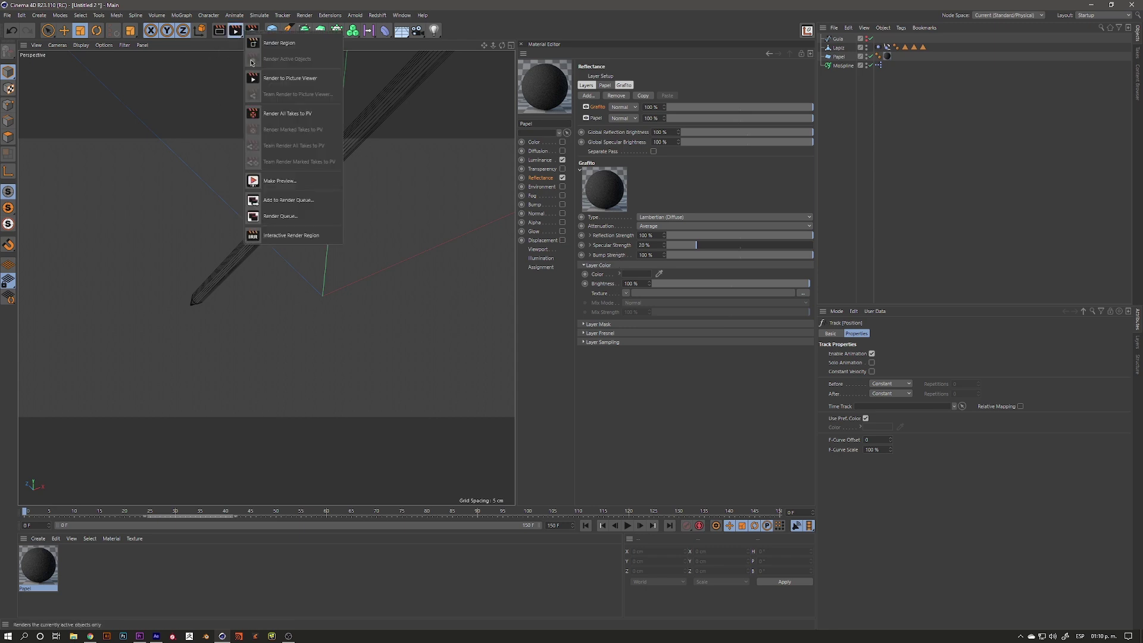
# Step: Start the interactive render region, enable Papel's Grafito reflectance layer and turn off Luminance
pyautogui.click(331, 231)
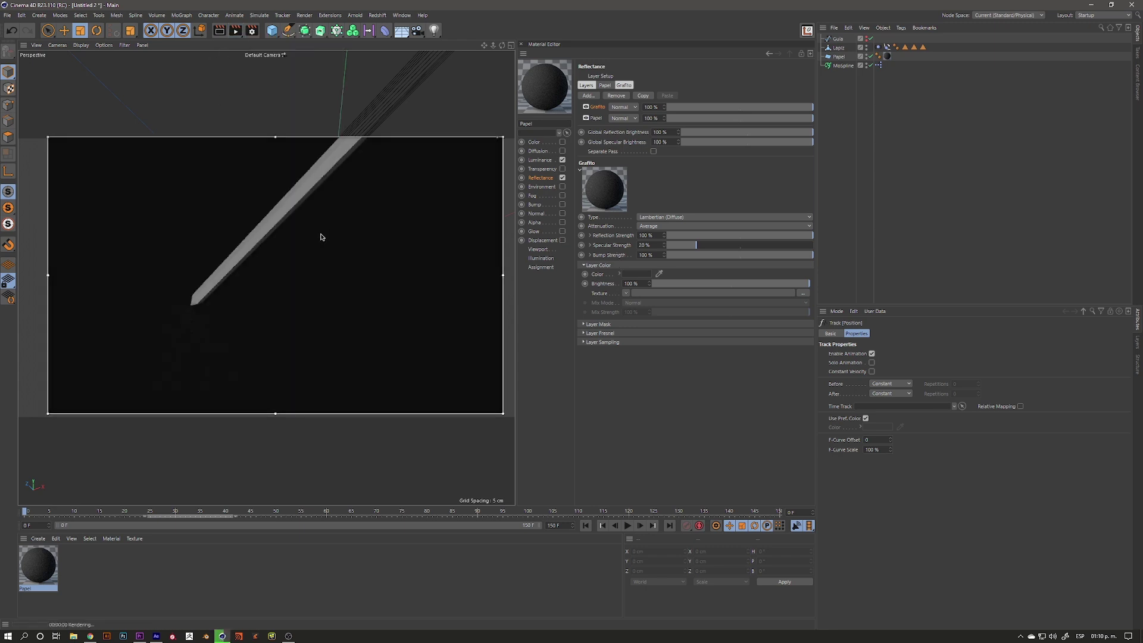
pyautogui.click(600, 118)
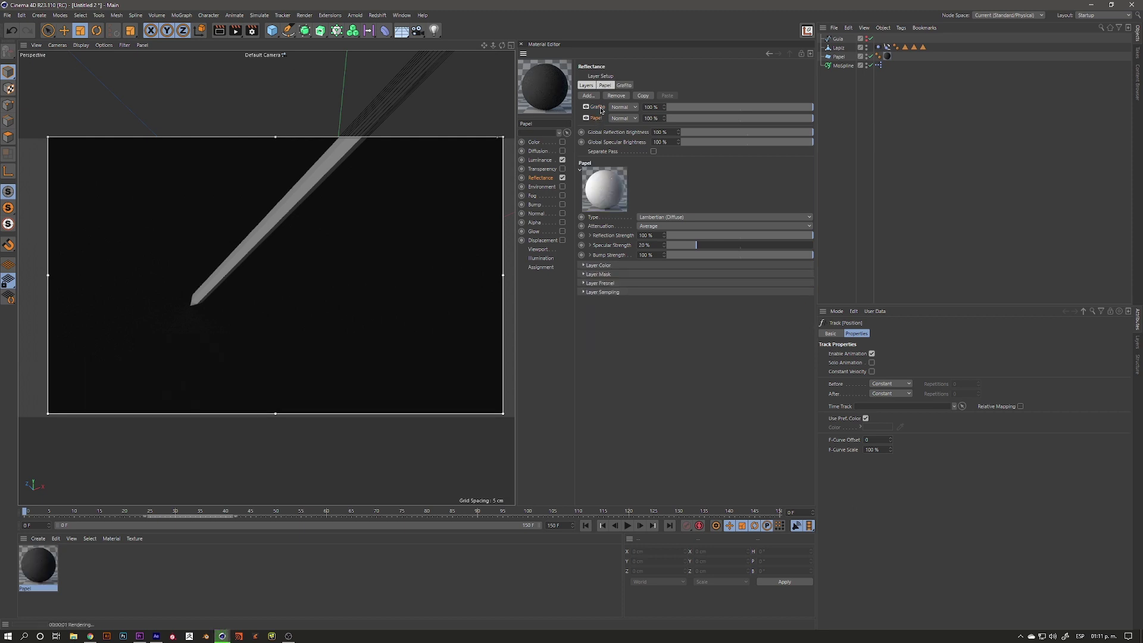
pyautogui.click(598, 107)
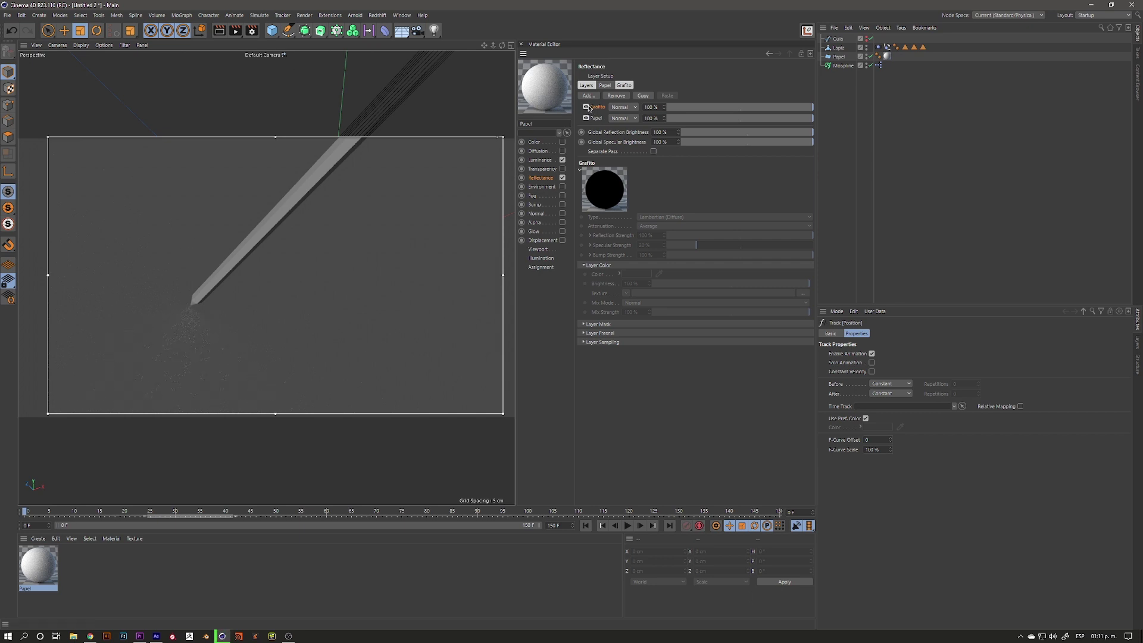
pyautogui.click(587, 108)
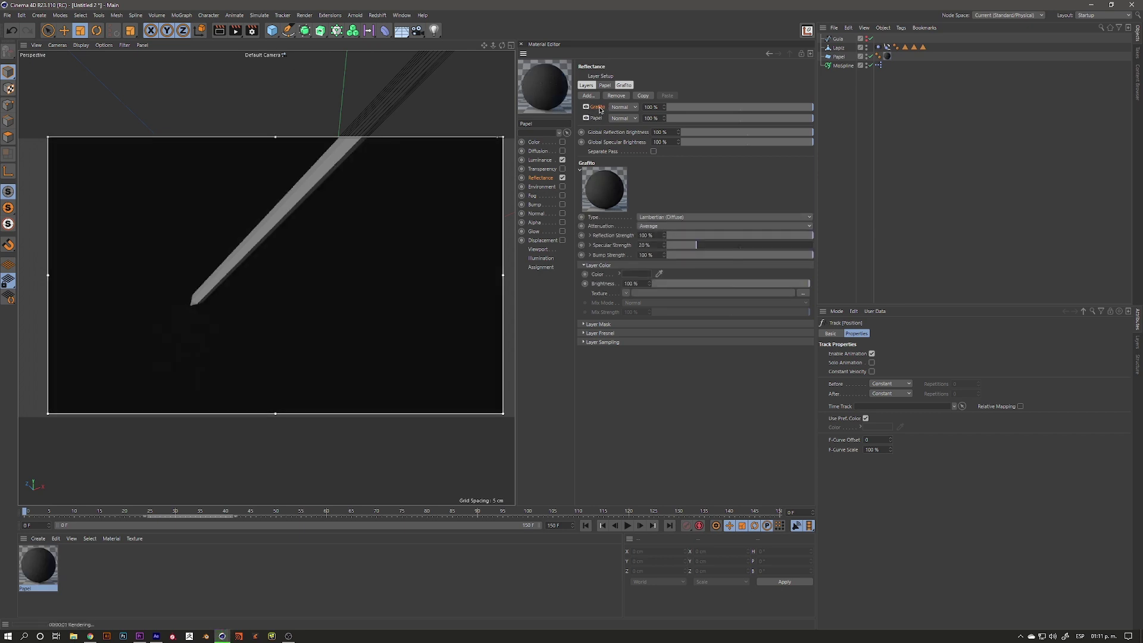
pyautogui.click(541, 161)
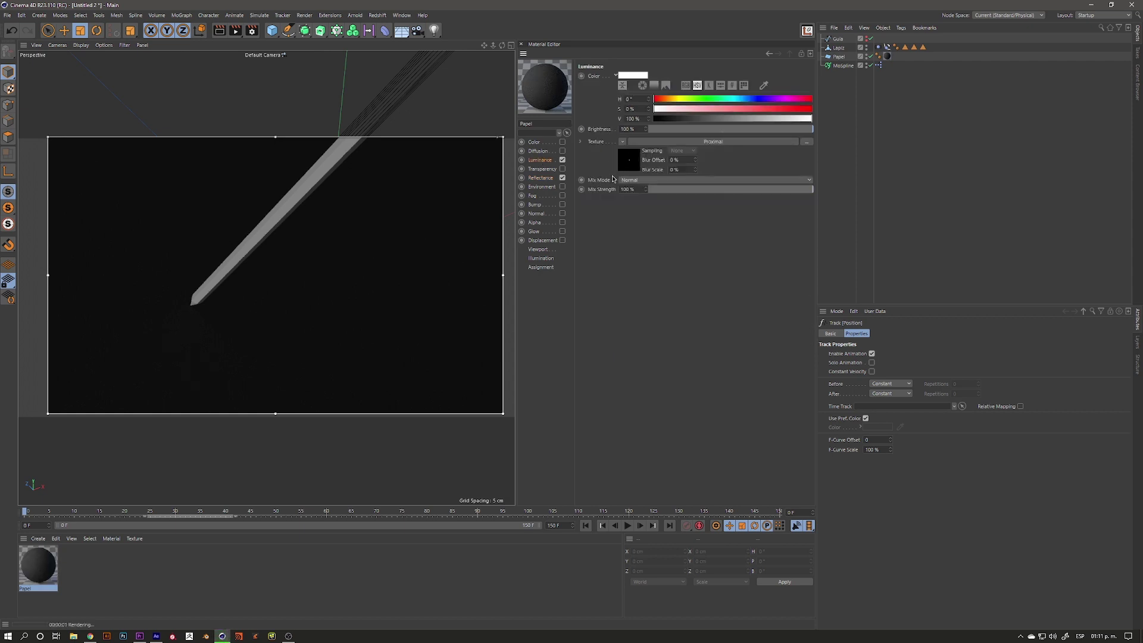
pyautogui.click(562, 161)
# Step: Copy the Proximal shader from Luminance into Grafito's layer mask, then scrub to frame 20
pyautogui.click(622, 145)
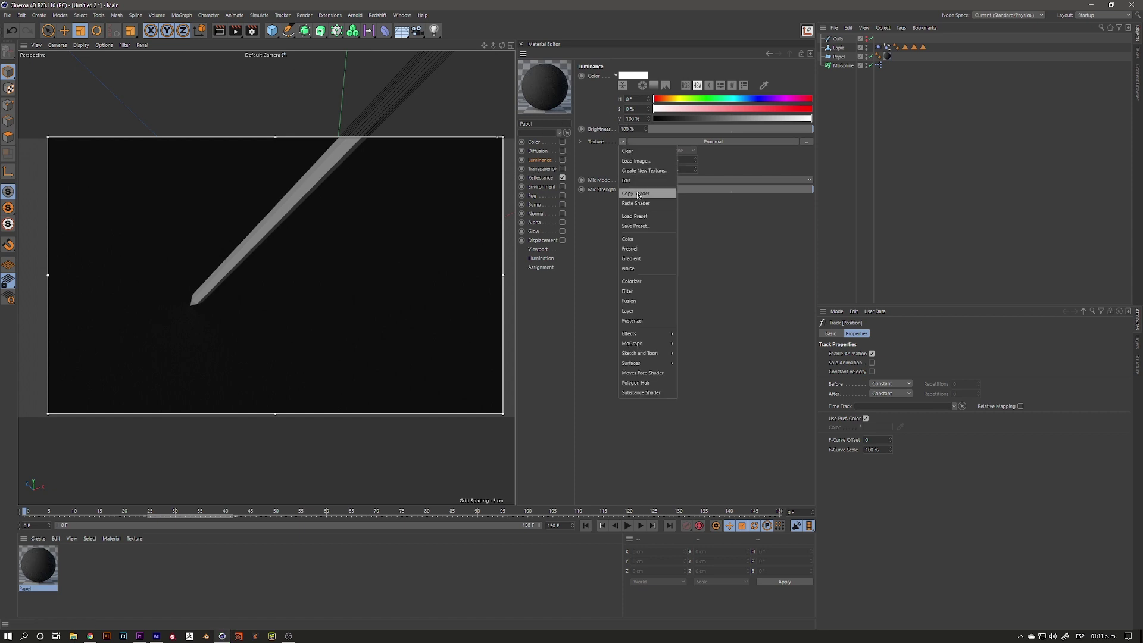
pyautogui.click(644, 154)
pyautogui.click(547, 179)
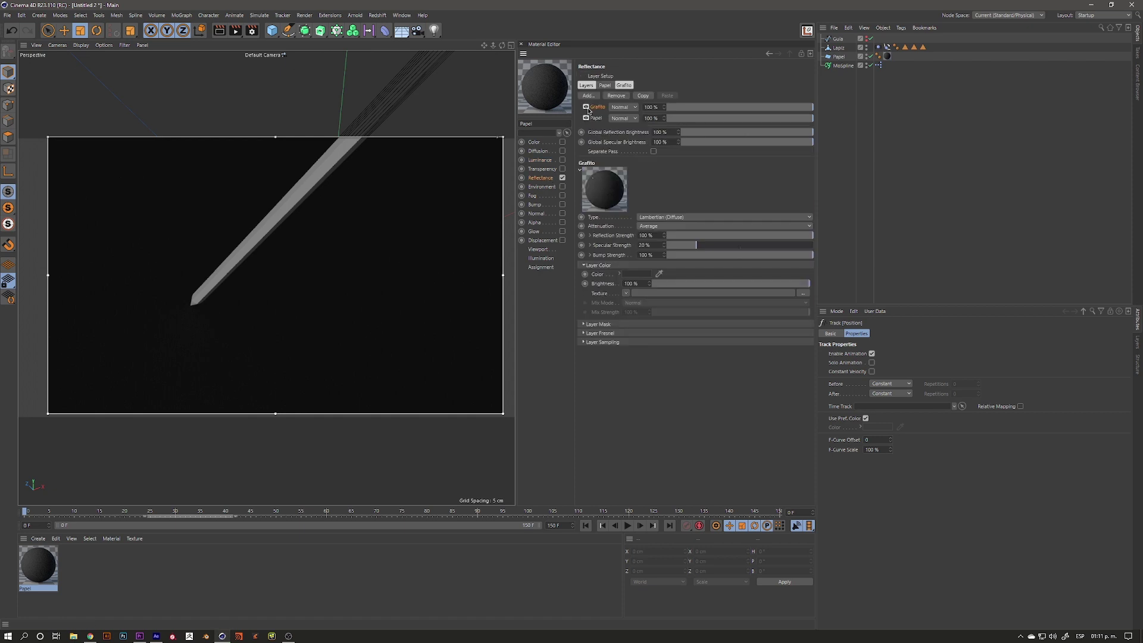
pyautogui.click(589, 325)
pyautogui.click(625, 356)
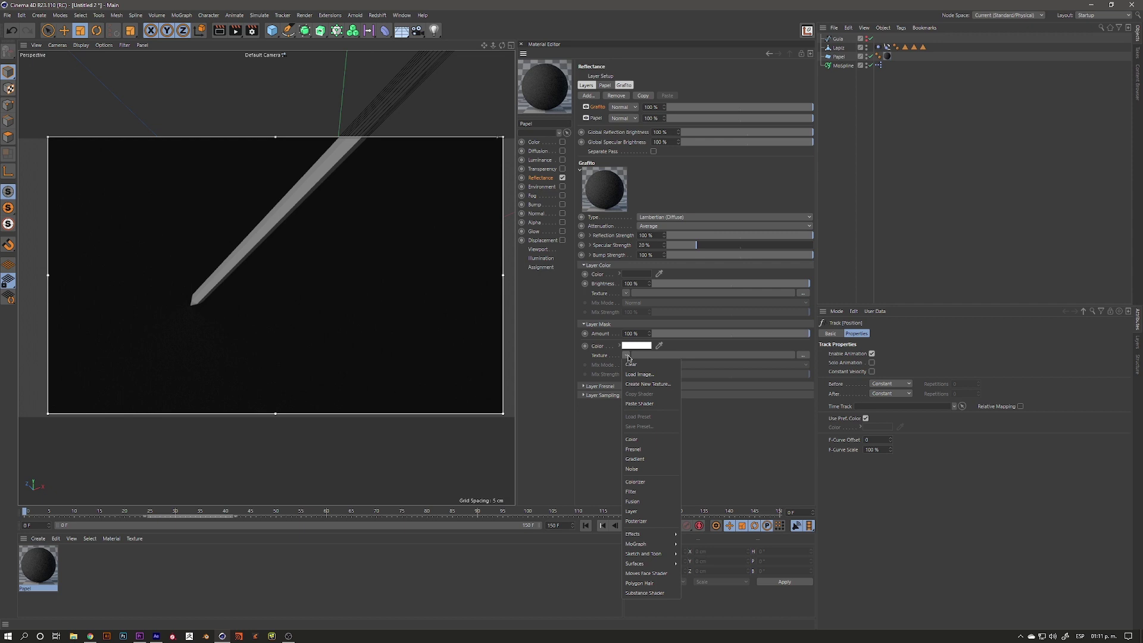
pyautogui.click(643, 405)
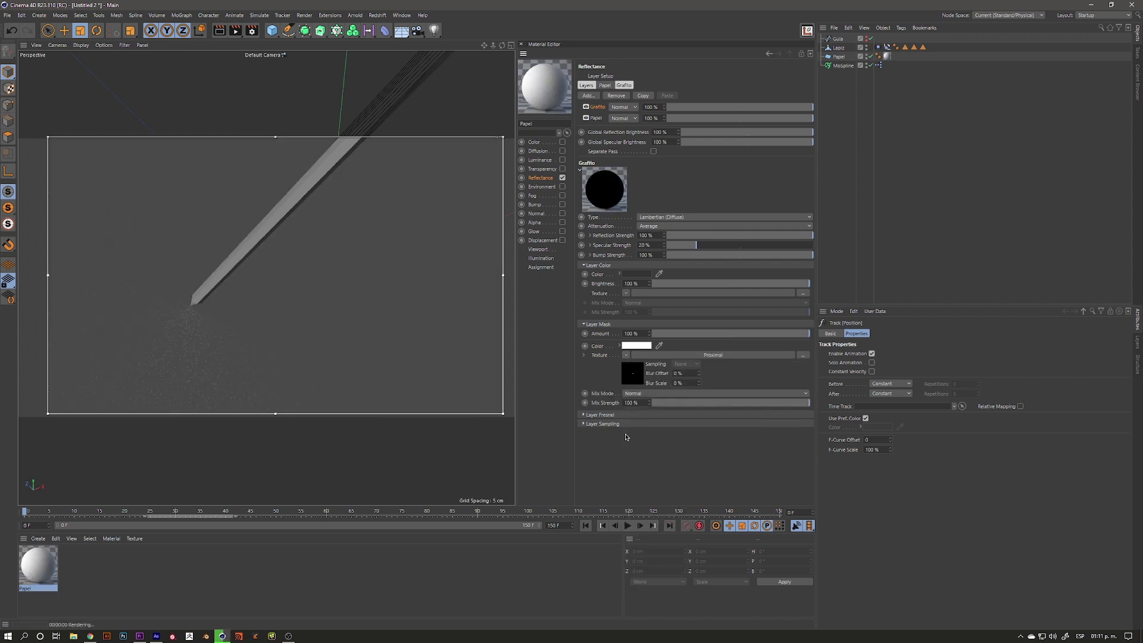
pyautogui.moveTo(35, 515); pyautogui.dragTo(196, 511)
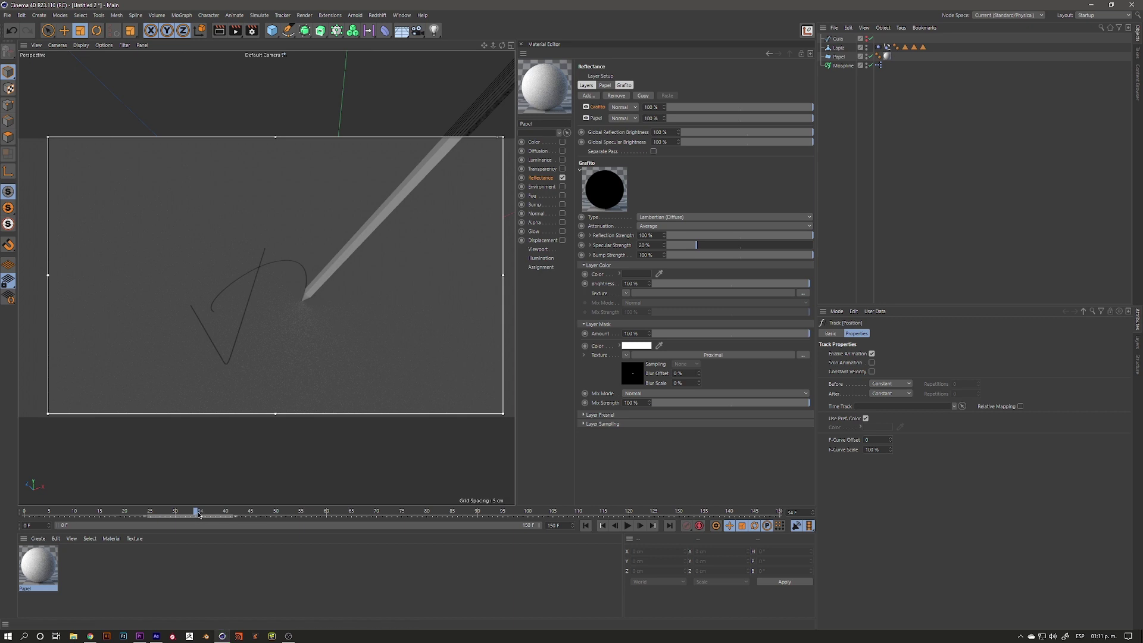
# Step: Scrub through frames 75 and 123, orbiting to inspect the grainy graphite strokes
pyautogui.moveTo(197, 511); pyautogui.dragTo(402, 511)
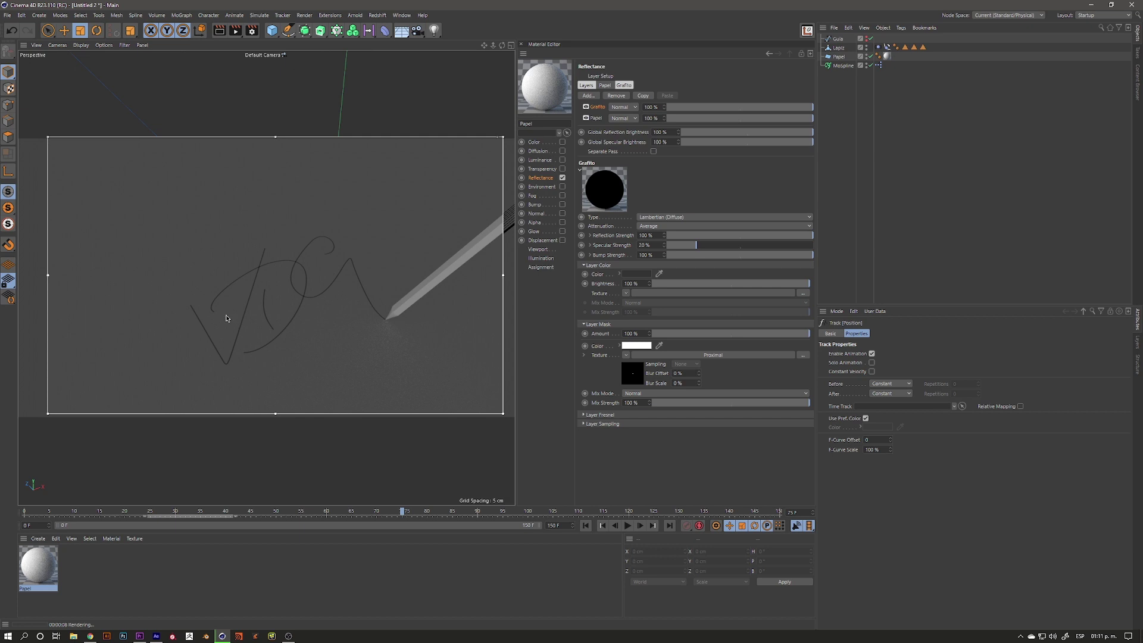
pyautogui.moveTo(255, 311)
pyautogui.keyDown('alt'); pyautogui.mouseDown()
pyautogui.moveTo(288, 273)
pyautogui.moveTo(235, 299)
pyautogui.mouseUp(); pyautogui.keyUp('alt')
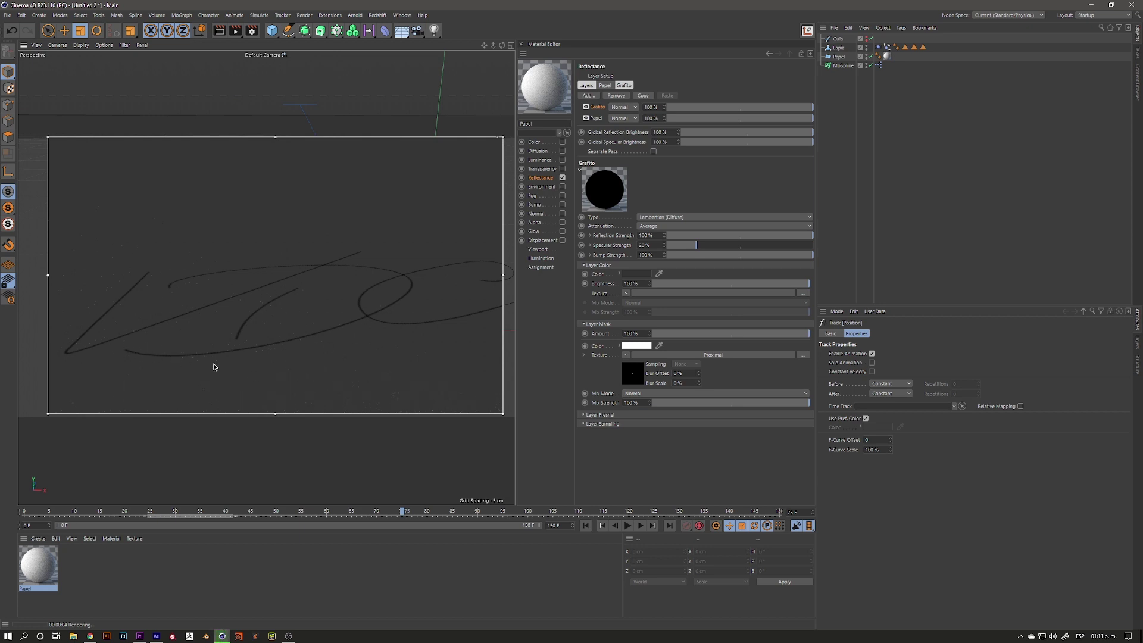
pyautogui.keyDown('alt'); pyautogui.moveTo(222, 322); pyautogui.dragTo(156, 318); pyautogui.keyUp('alt')
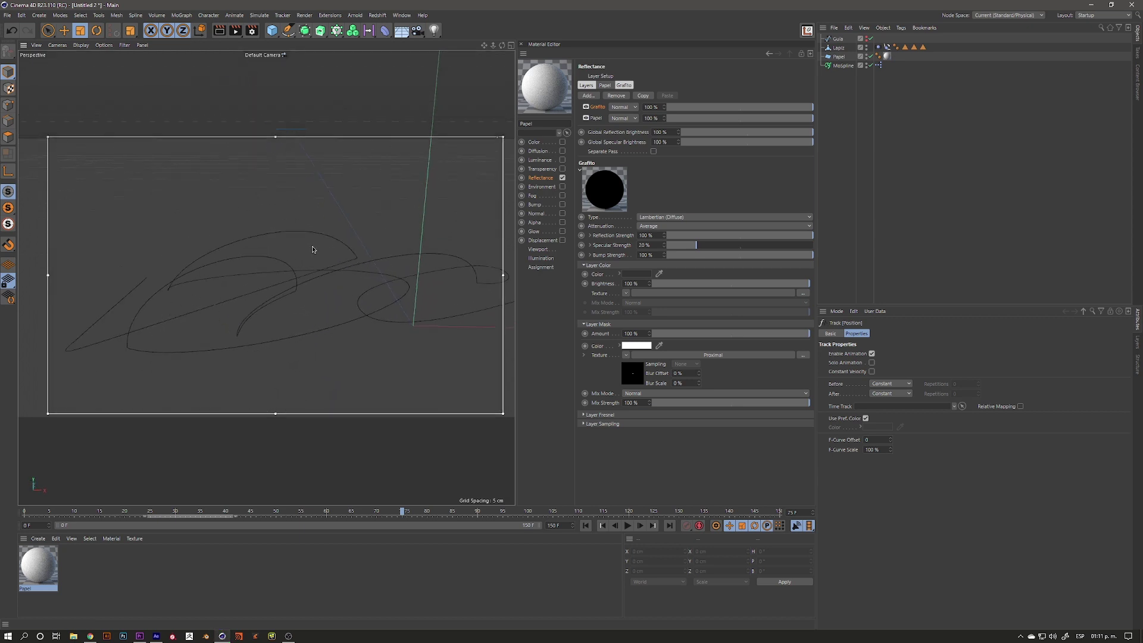
pyautogui.moveTo(205, 330)
pyautogui.keyDown('alt'); pyautogui.mouseDown()
pyautogui.moveTo(286, 286)
pyautogui.moveTo(273, 296)
pyautogui.moveTo(268, 276)
pyautogui.moveTo(255, 304)
pyautogui.moveTo(201, 282)
pyautogui.mouseUp(); pyautogui.keyUp('alt')
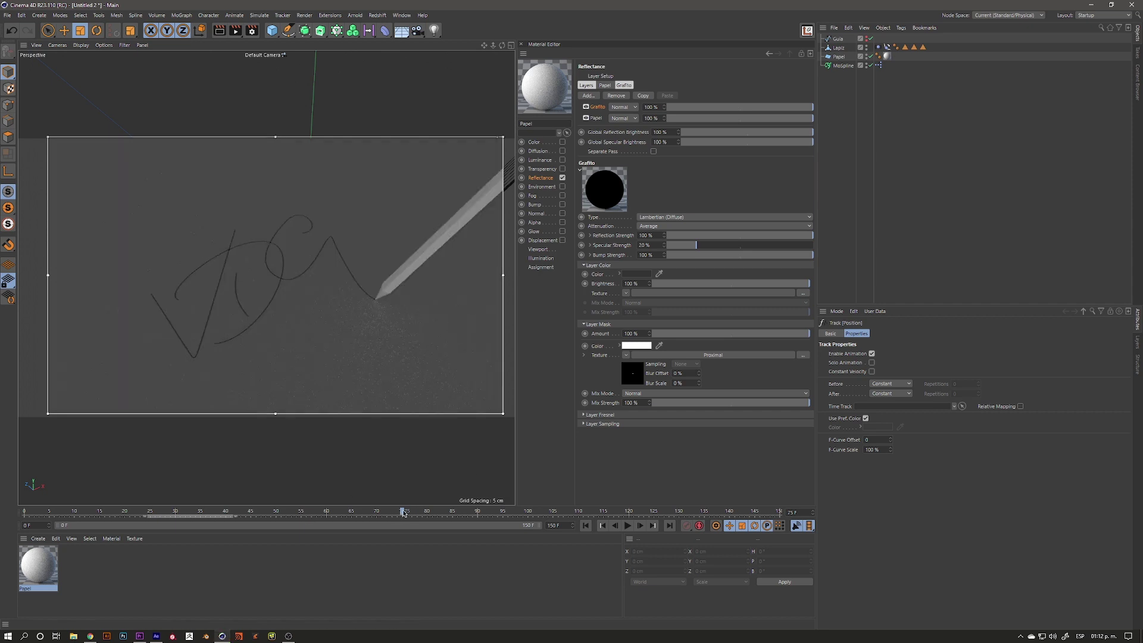
pyautogui.moveTo(406, 512); pyautogui.dragTo(643, 512)
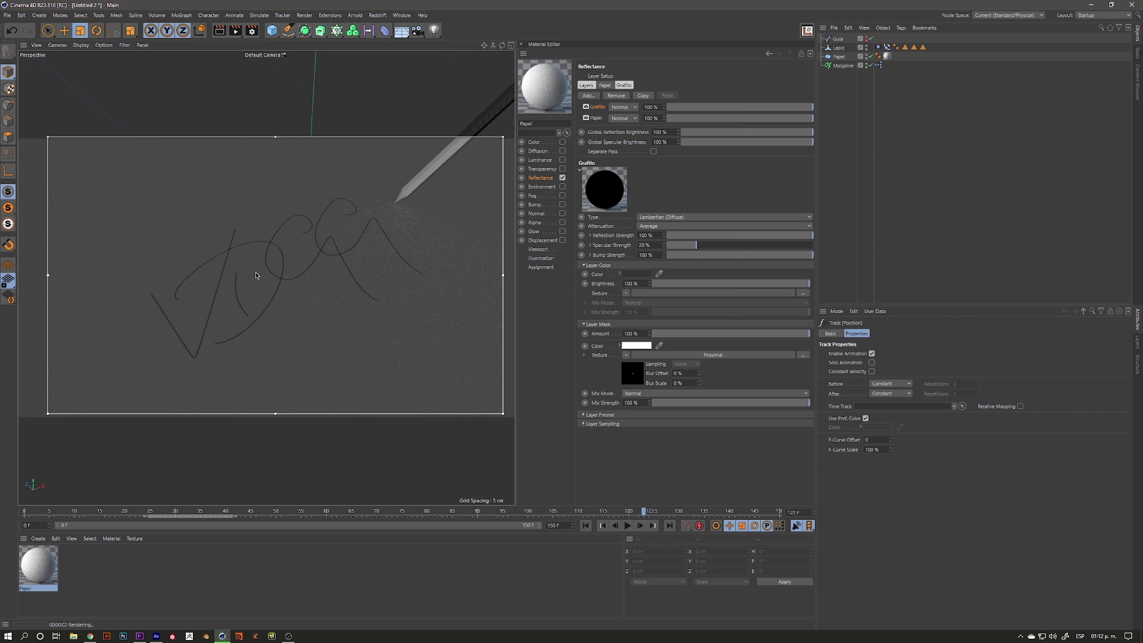
pyautogui.moveTo(264, 284)
pyautogui.keyDown('alt'); pyautogui.mouseDown()
pyautogui.moveTo(306, 265)
pyautogui.moveTo(379, 271)
pyautogui.moveTo(255, 345)
pyautogui.moveTo(289, 326)
pyautogui.moveTo(299, 296)
pyautogui.mouseUp(); pyautogui.keyUp('alt')
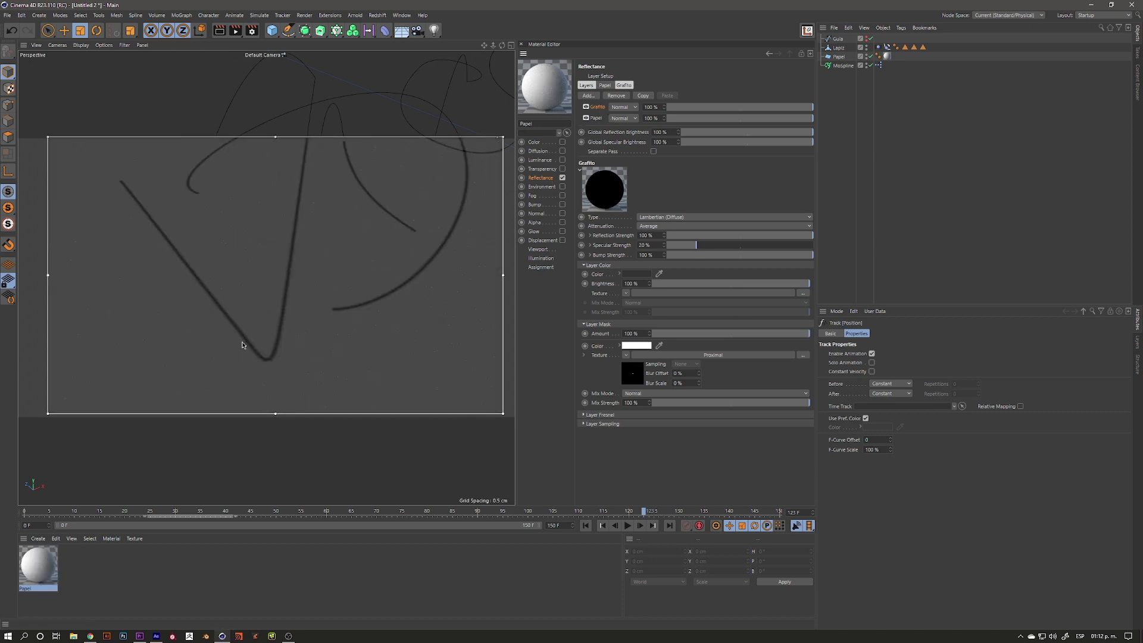
pyautogui.scroll(2, 271, 358)
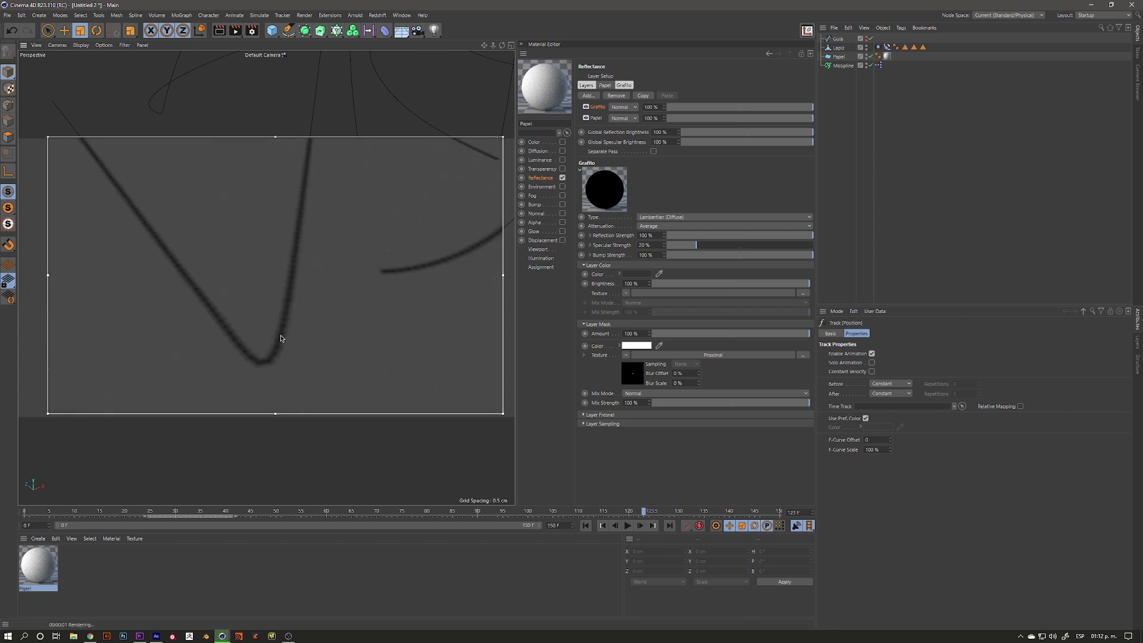
# Step: Raise the Guia spline's intermediate points from 80 to 100
pyautogui.click(838, 39)
pyautogui.click(887, 381)
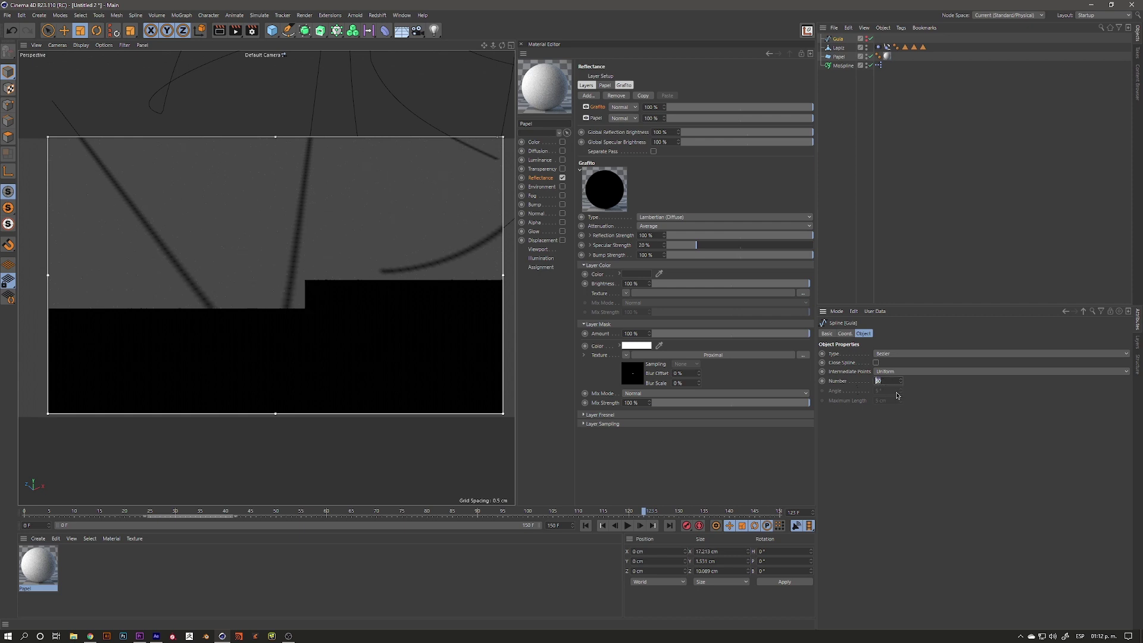
pyautogui.write('100')
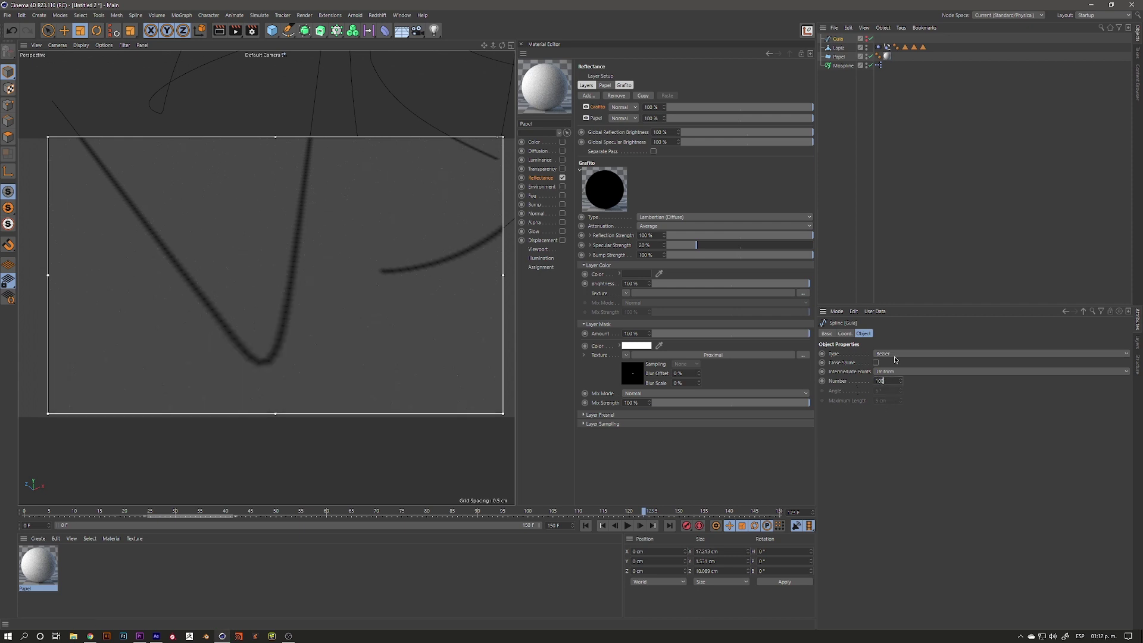
pyautogui.press('Return')
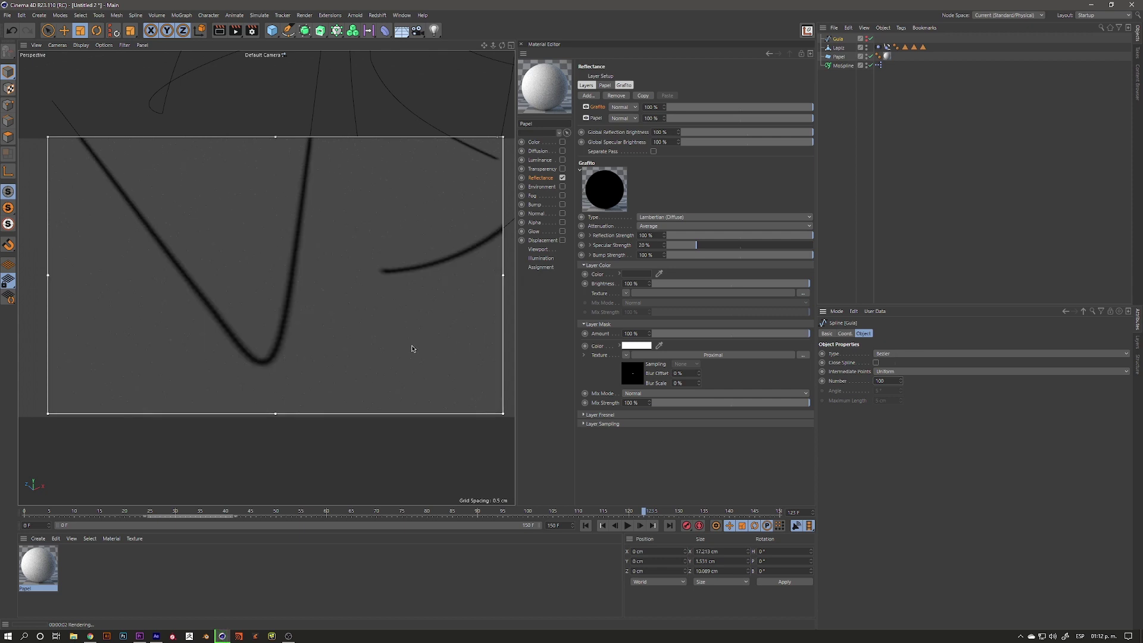
pyautogui.click(880, 381)
pyautogui.click(339, 288)
# Step: Orbit and re-render the viewport preview, then bring up the Grafito layer colour picker
pyautogui.moveTo(327, 286)
pyautogui.keyDown('alt'); pyautogui.mouseDown()
pyautogui.moveTo(327, 314)
pyautogui.moveTo(249, 331)
pyautogui.mouseUp(); pyautogui.keyUp('alt')
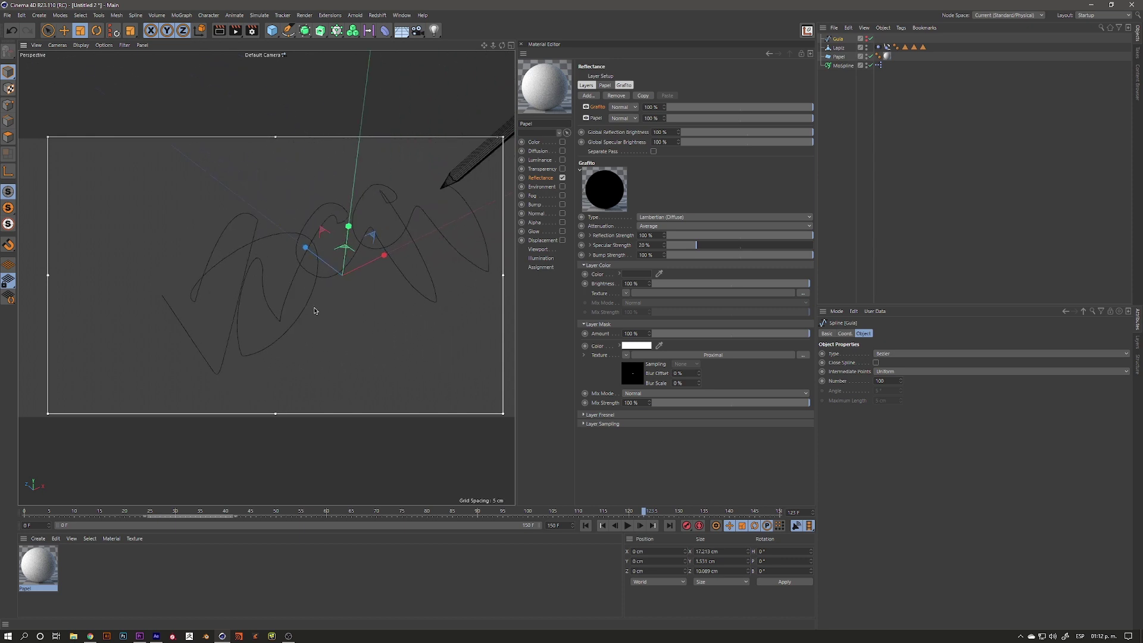
pyautogui.hotkey('ctrl', 'r')
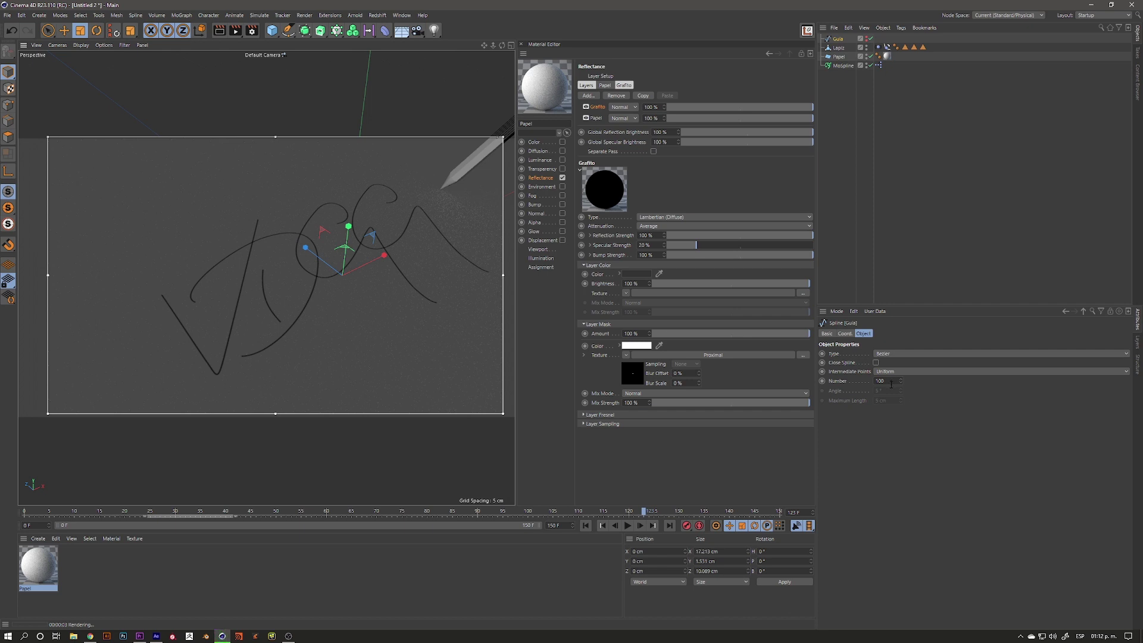
pyautogui.moveTo(218, 364)
pyautogui.keyDown('alt'); pyautogui.mouseDown()
pyautogui.moveTo(266, 327)
pyautogui.moveTo(242, 332)
pyautogui.moveTo(296, 319)
pyautogui.mouseUp(); pyautogui.keyUp('alt')
pyautogui.hotkey('ctrl', 'r')
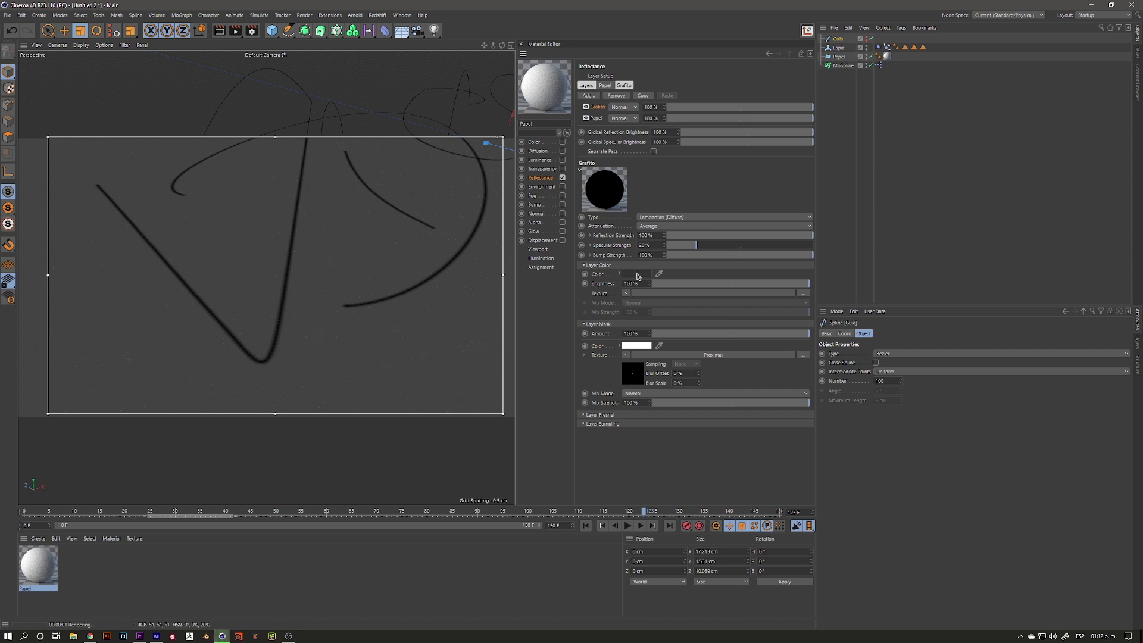
pyautogui.click(635, 277)
pyautogui.click(558, 294)
# Step: Load a Noise shader into Grafito's layer colour and set its Global Scale to 0.2%
pyautogui.click(653, 308)
pyautogui.click(626, 293)
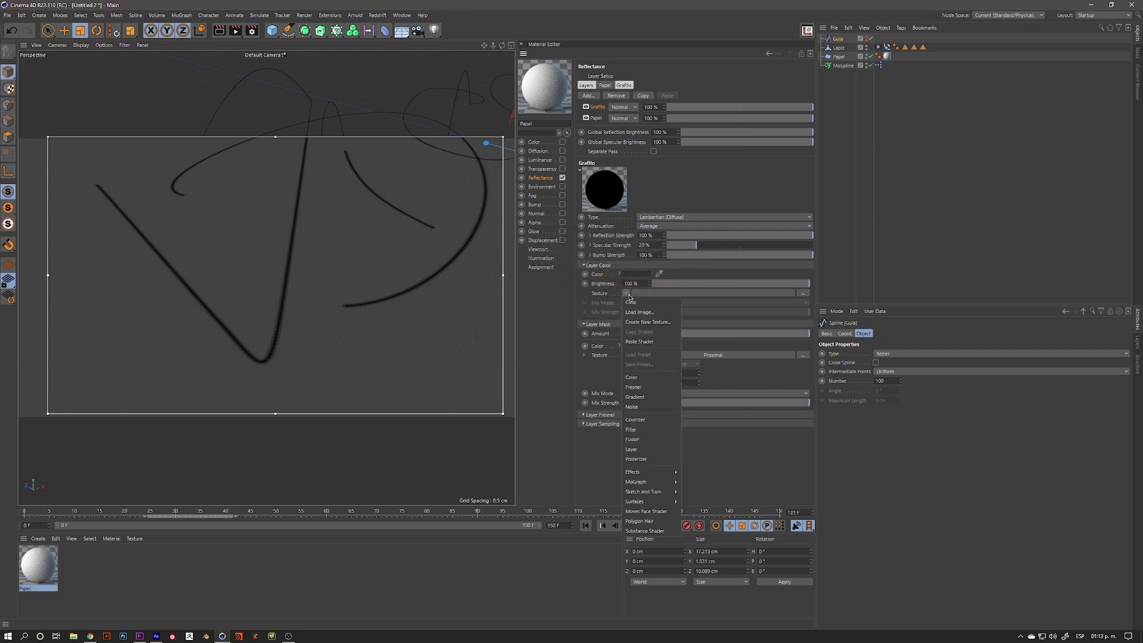
pyautogui.click(632, 406)
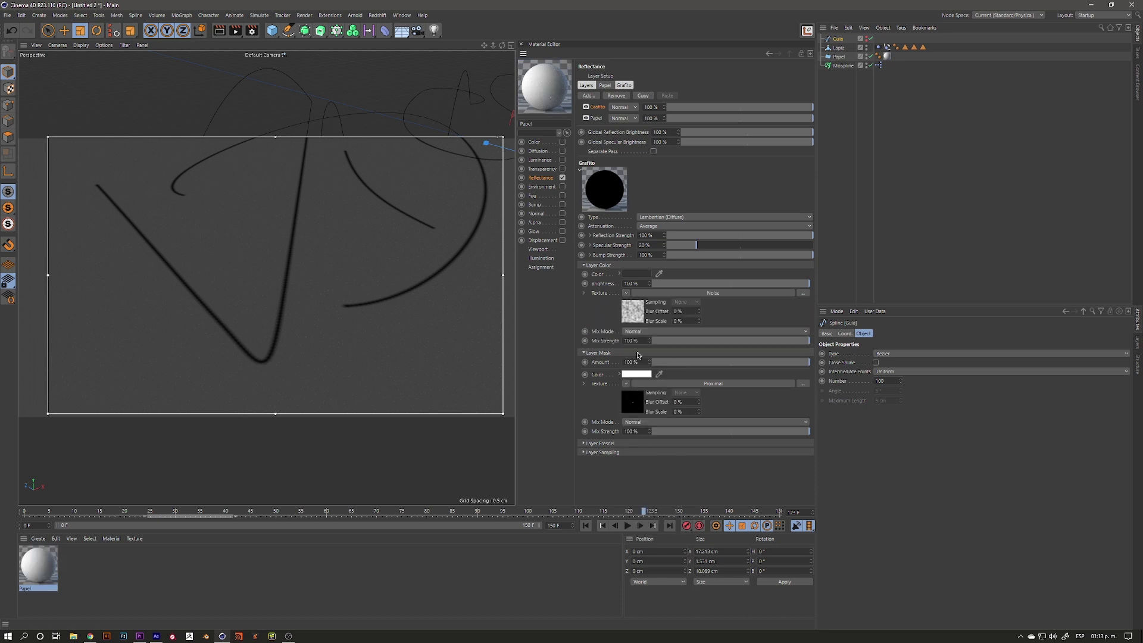
pyautogui.click(637, 317)
pyautogui.doubleClick(646, 194)
pyautogui.write('0')
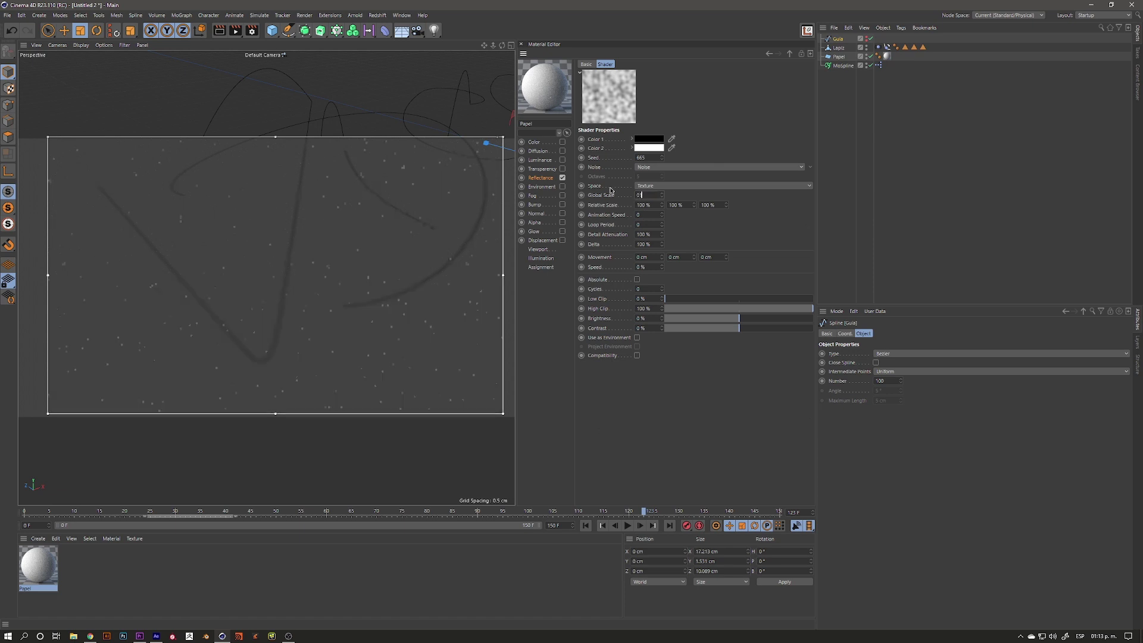
pyautogui.write('1')
pyautogui.press('Return')
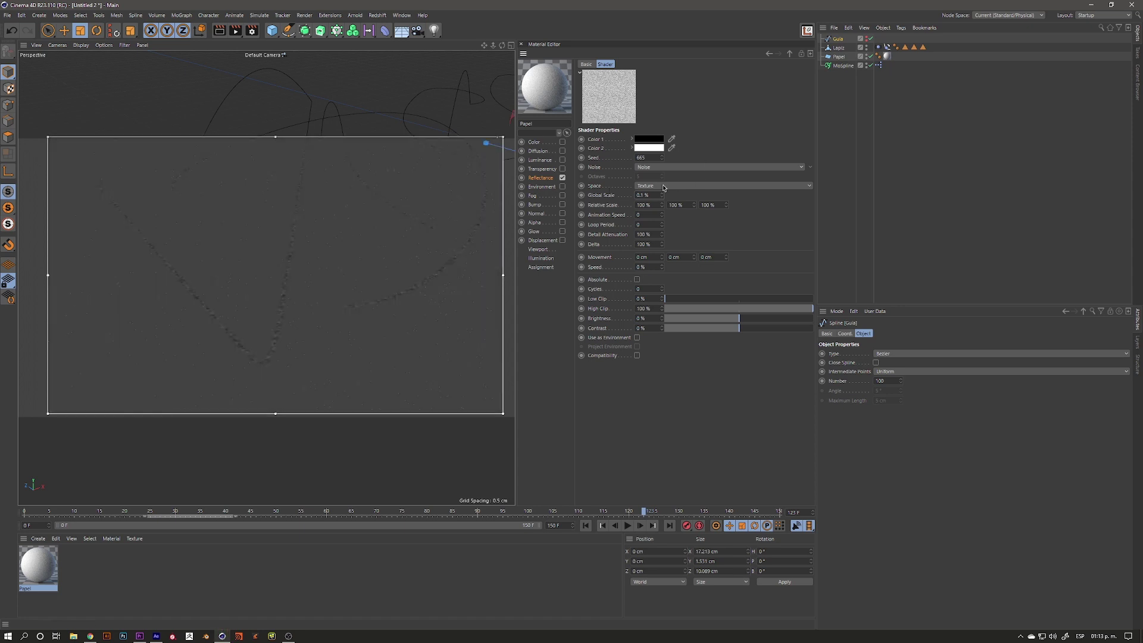
pyautogui.press('BackSpace')
pyautogui.press('BackSpace')
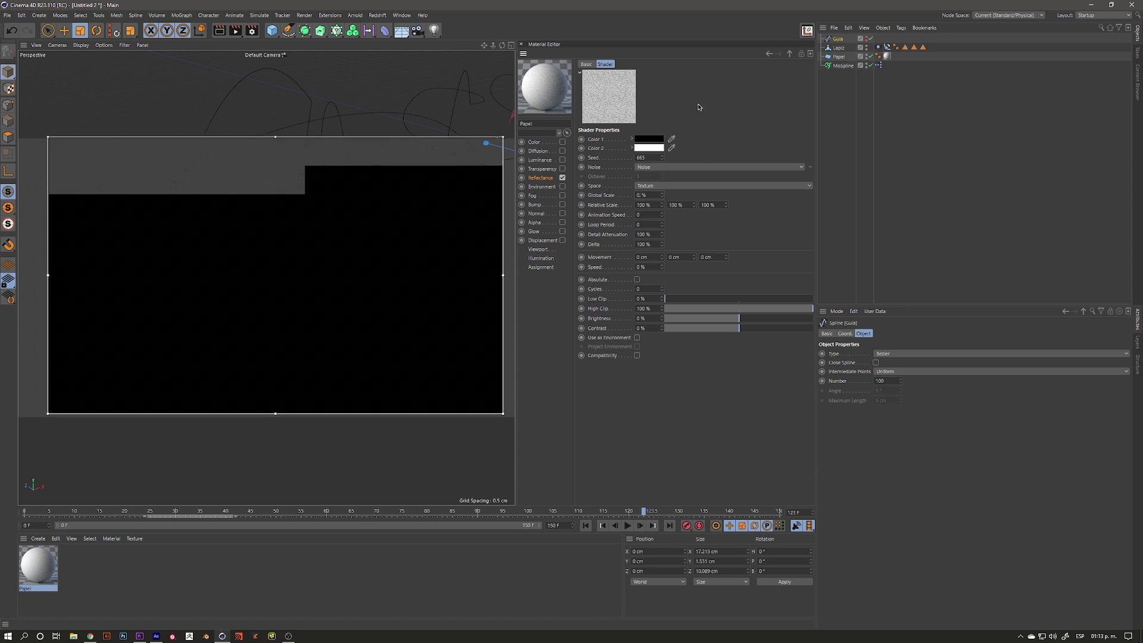
pyautogui.write('4')
pyautogui.press('Return')
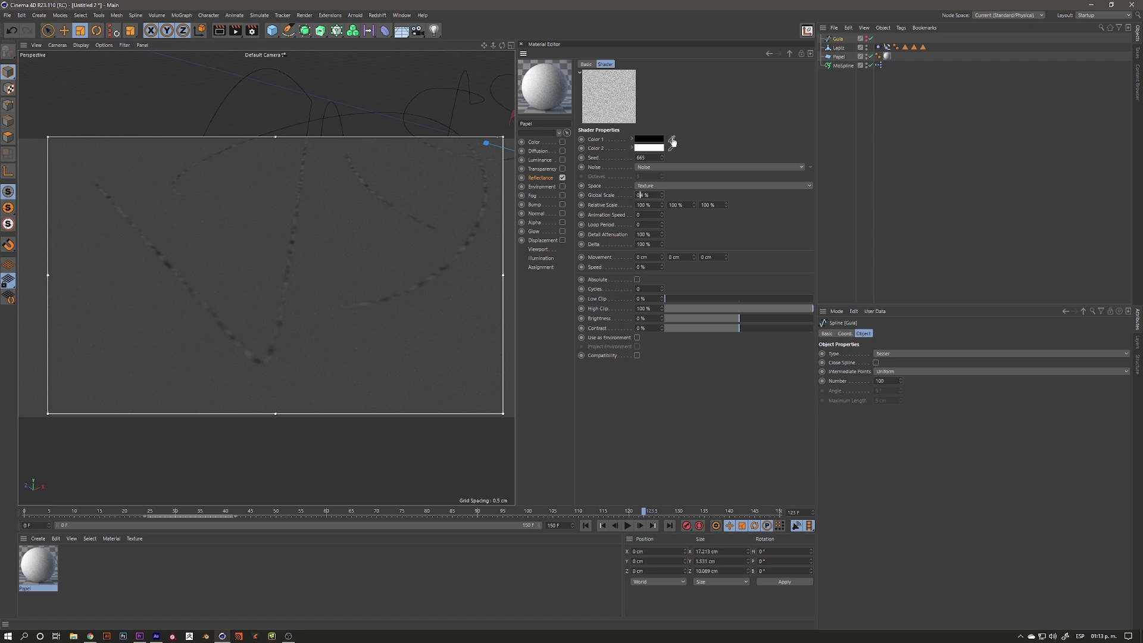
pyautogui.write('2')
pyautogui.press('Return')
# Step: Make noise Color 2 light grey and Color 1 dark grey at 22% brightness
pyautogui.click(657, 149)
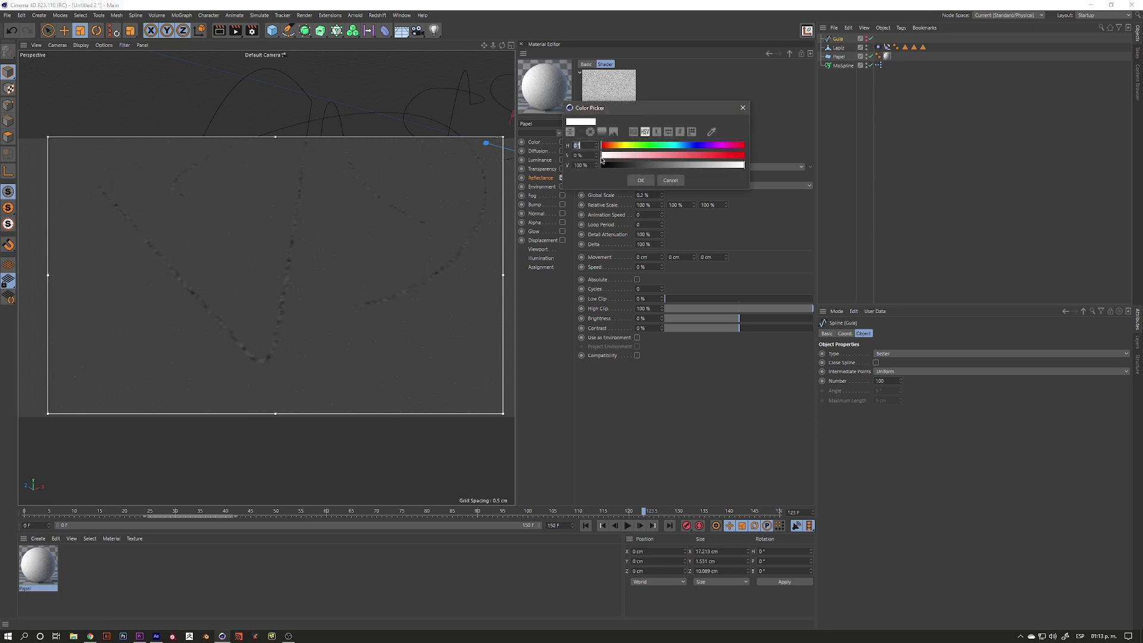
pyautogui.doubleClick(577, 165)
pyautogui.press('BackSpace')
pyautogui.click(640, 180)
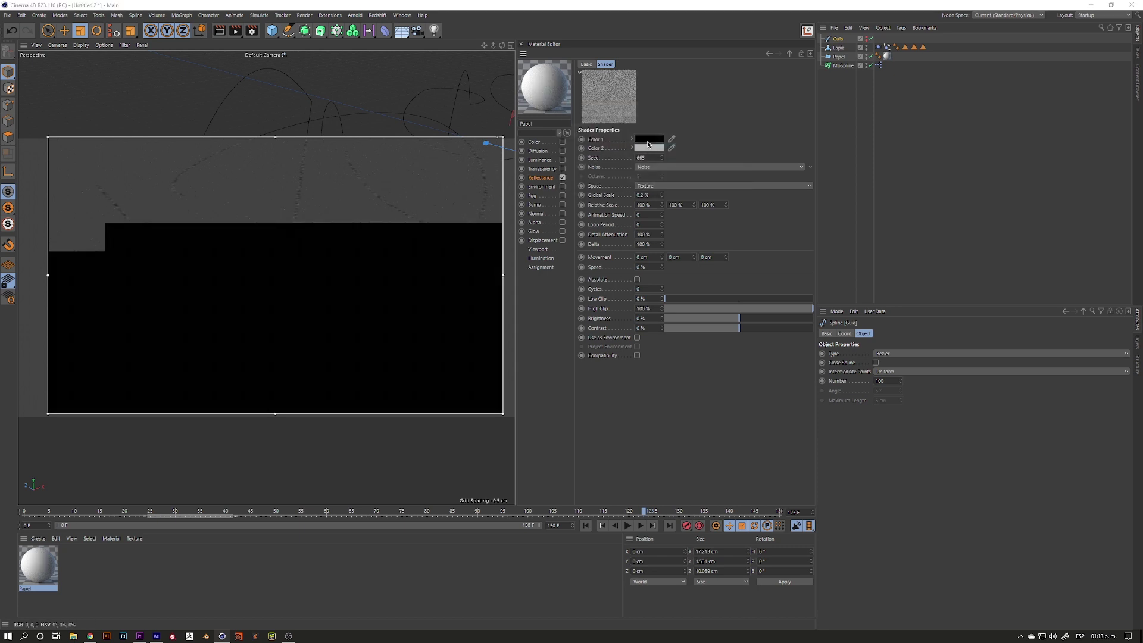
pyautogui.click(651, 143)
pyautogui.moveTo(618, 160); pyautogui.dragTo(627, 156)
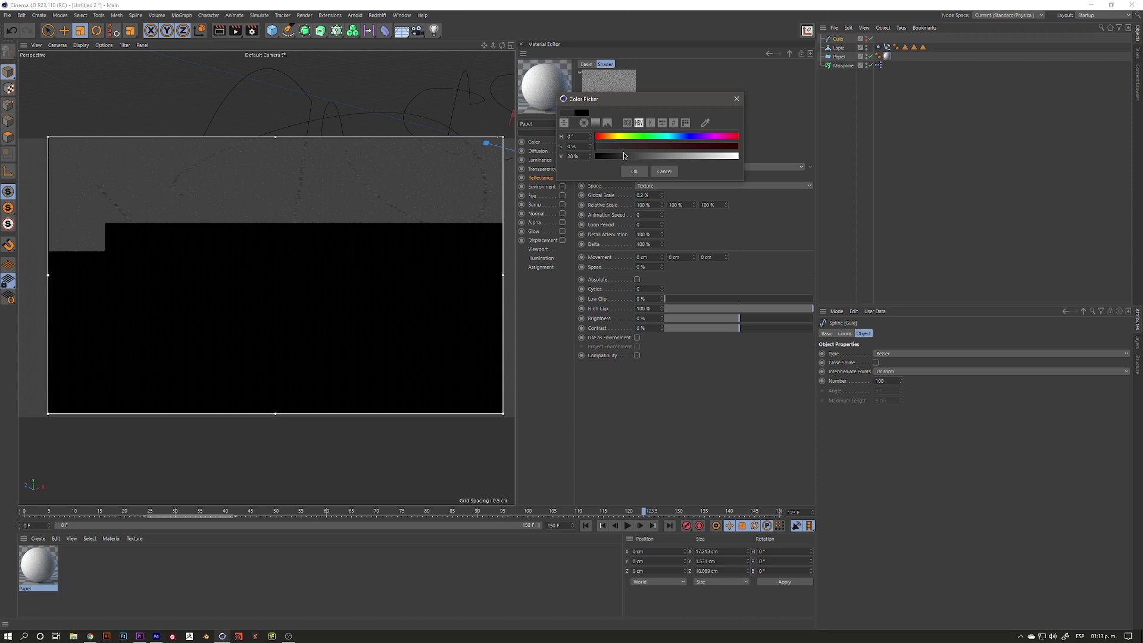
pyautogui.click(635, 171)
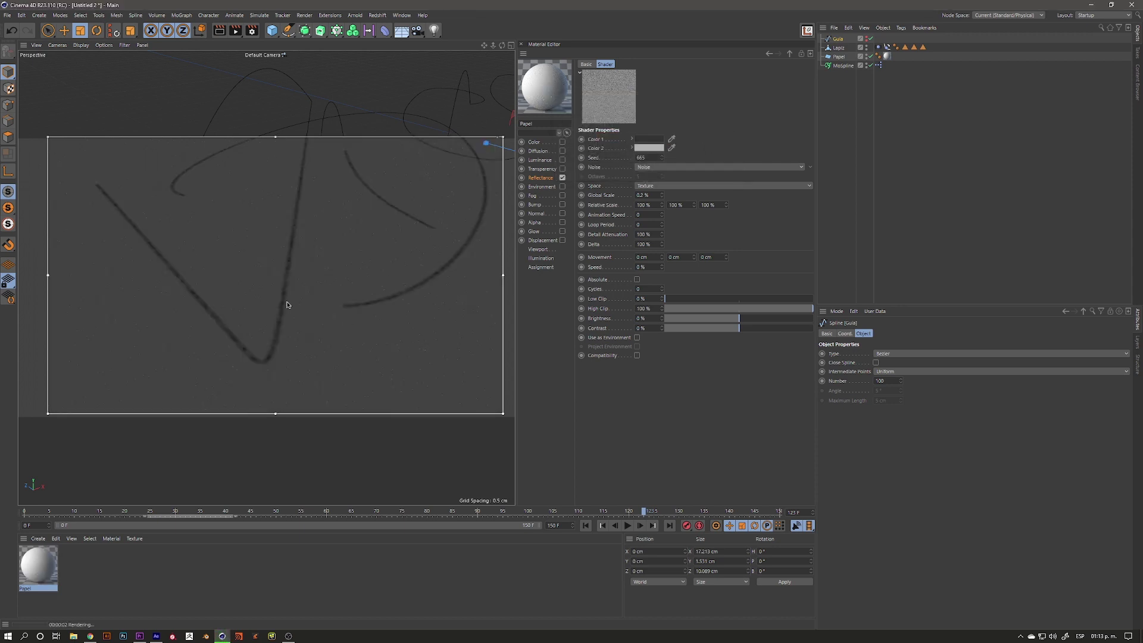
pyautogui.scroll(-3, 315, 296)
# Step: Orbit the view, browse the Light and Sky objects, and turn off the interactive render region
pyautogui.scroll(-3, 316, 296)
pyautogui.keyDown('alt'); pyautogui.moveTo(315, 298); pyautogui.dragTo(330, 318); pyautogui.keyUp('alt')
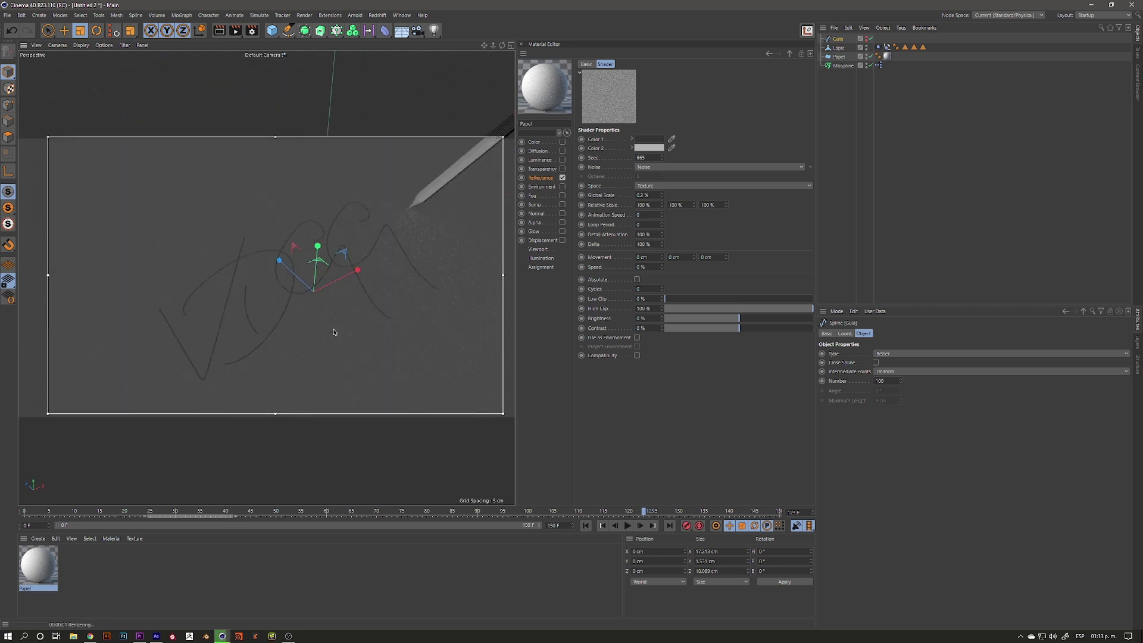
pyautogui.click(885, 170)
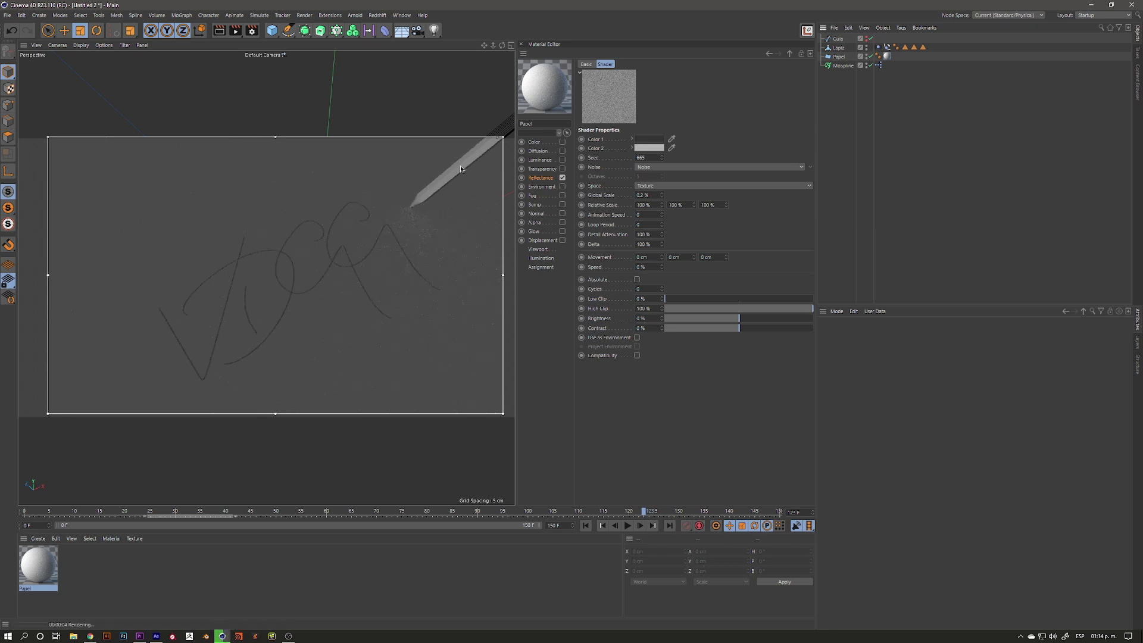
pyautogui.keyDown('alt'); pyautogui.moveTo(394, 234); pyautogui.dragTo(397, 212); pyautogui.keyUp('alt')
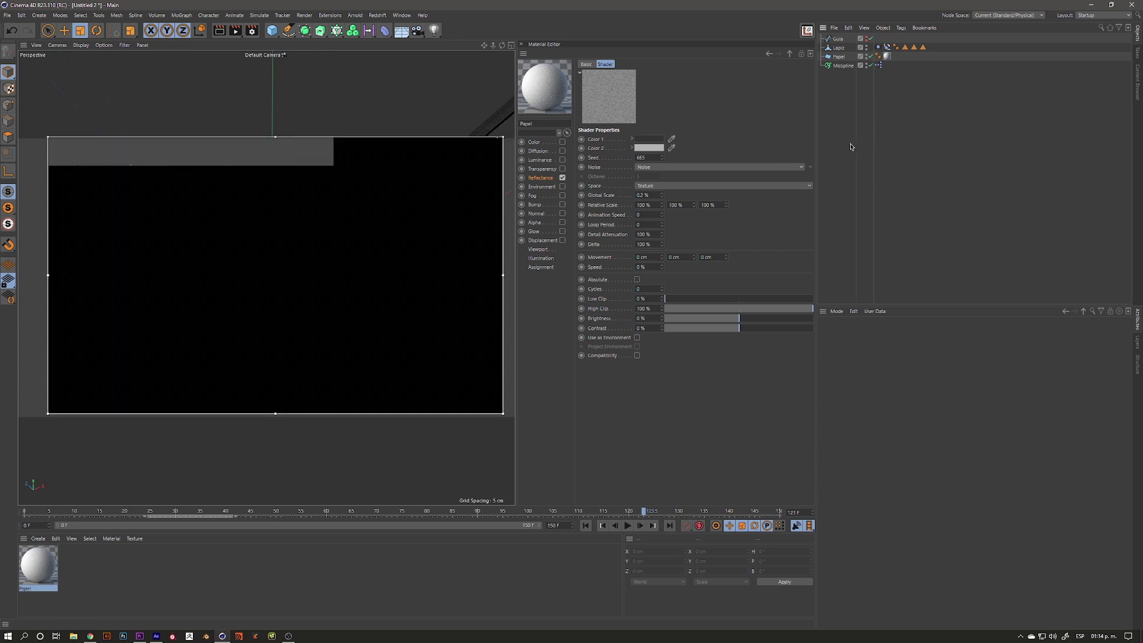
pyautogui.click(435, 30)
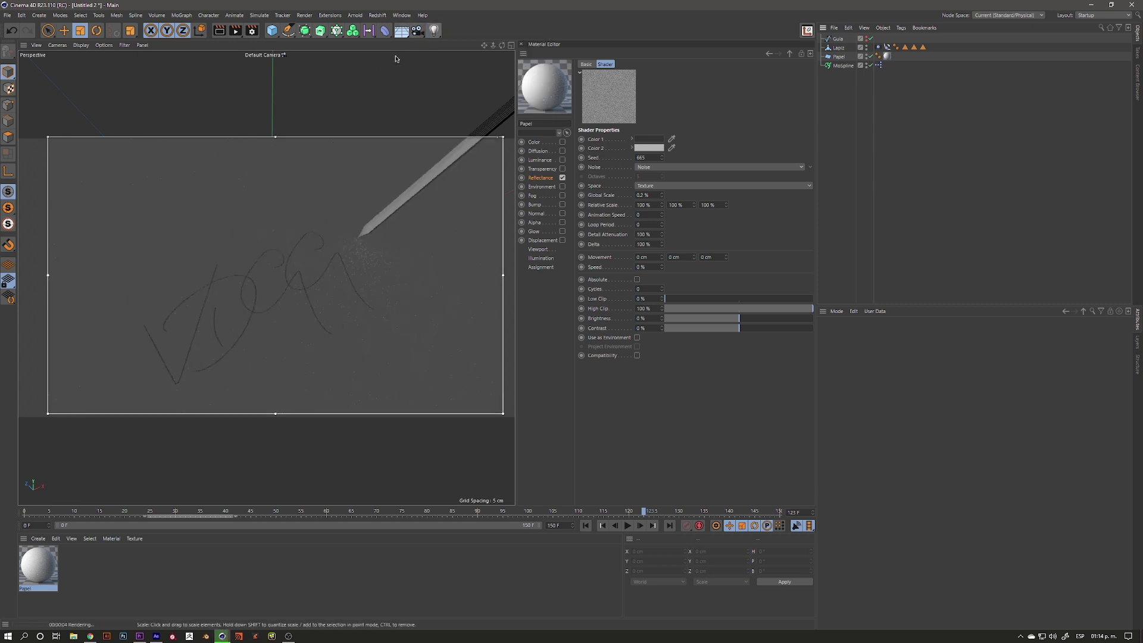
pyautogui.click(402, 31)
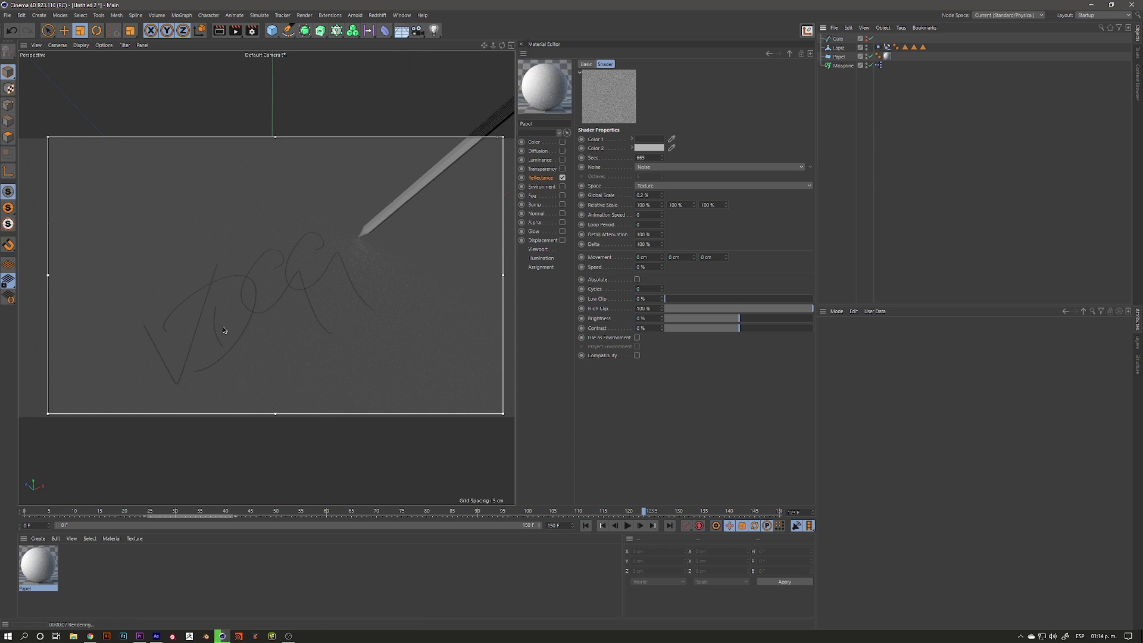
pyautogui.moveTo(245, 321)
pyautogui.keyDown('alt'); pyautogui.mouseDown()
pyautogui.moveTo(266, 276)
pyautogui.moveTo(293, 286)
pyautogui.moveTo(337, 249)
pyautogui.mouseUp(); pyautogui.keyUp('alt')
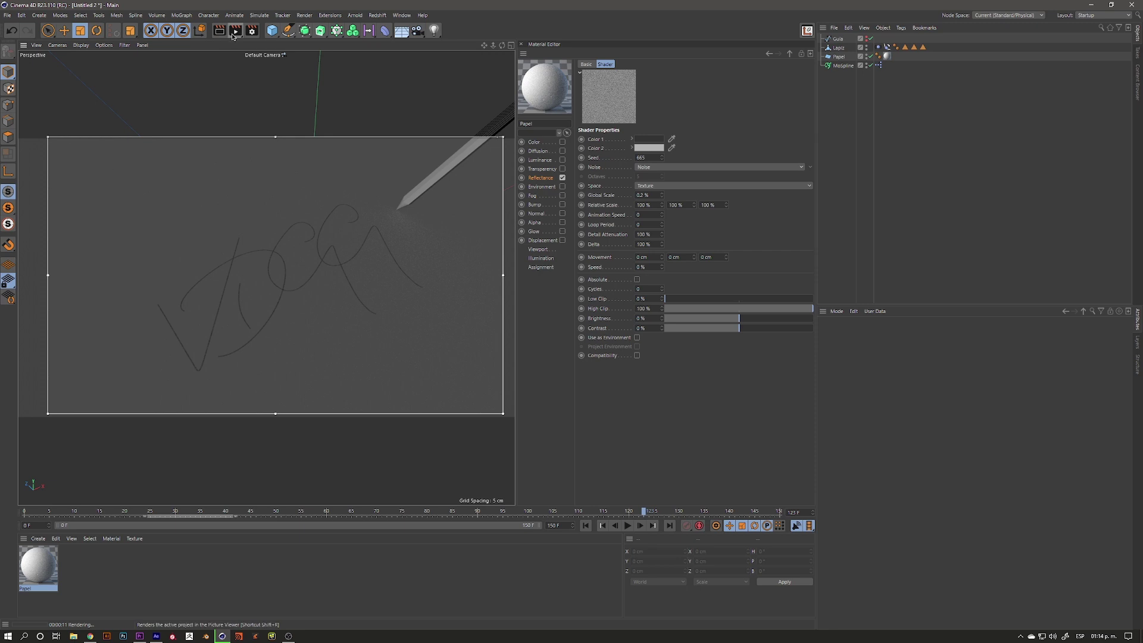
pyautogui.moveTo(236, 37); pyautogui.dragTo(280, 214)
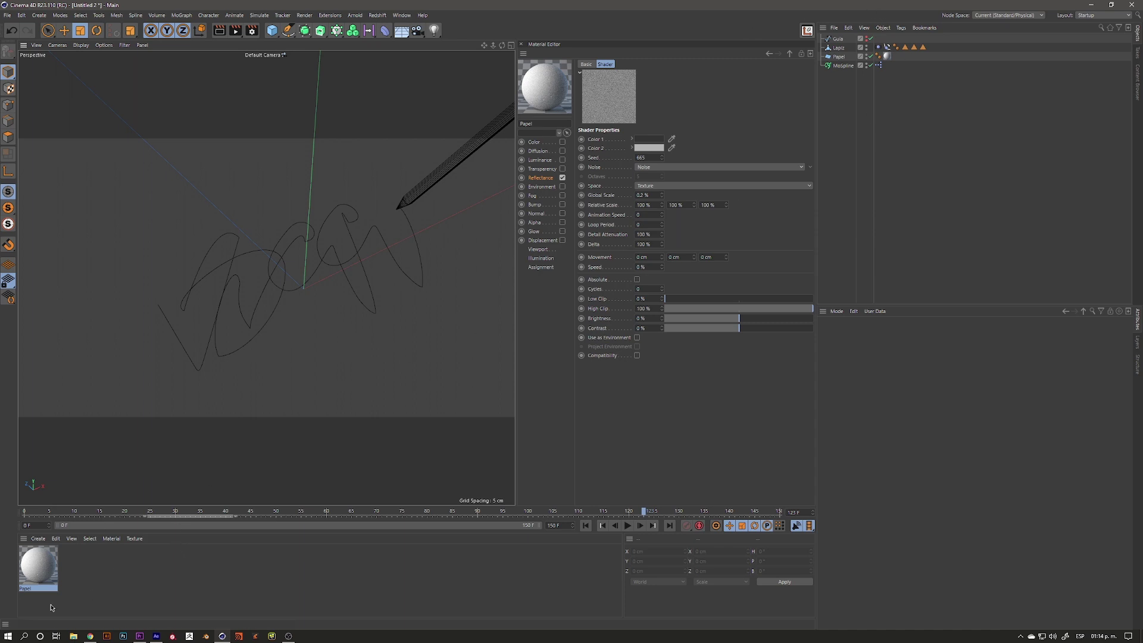
# Step: Create a Redshift RS Material, apply it to Papel, and switch to the Redshift (User) layout
pyautogui.click(39, 538)
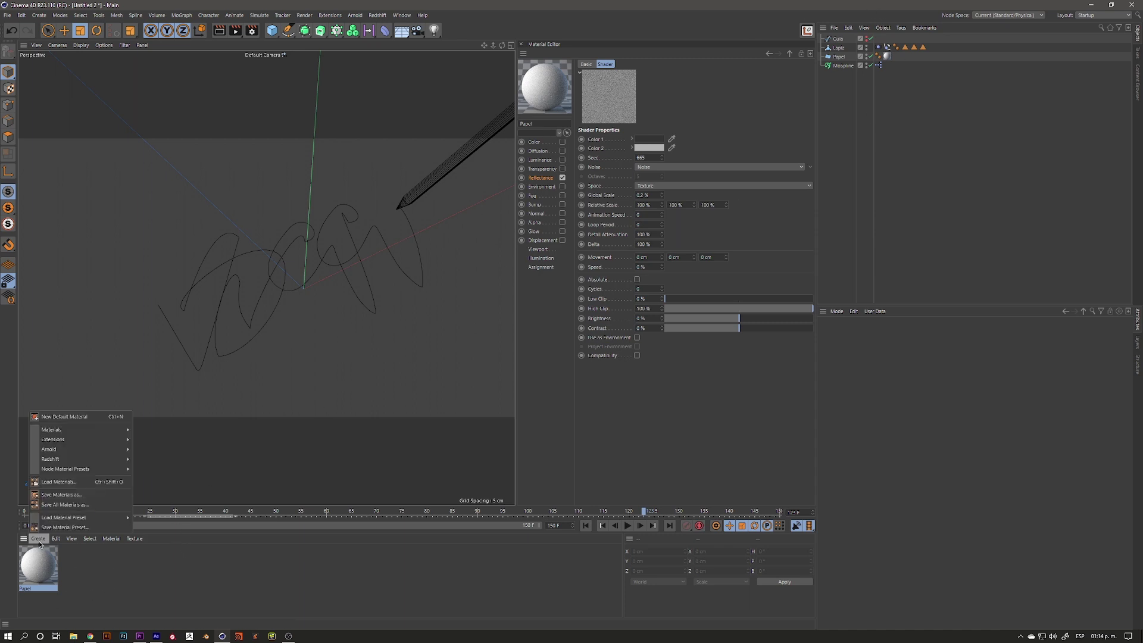
pyautogui.moveTo(52, 459)
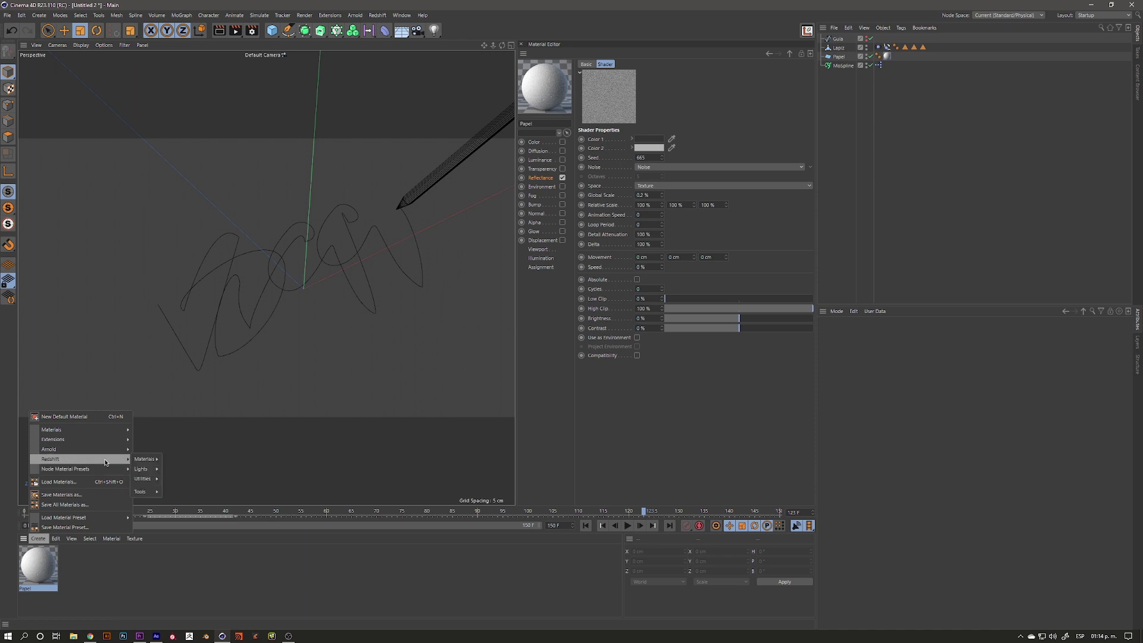
pyautogui.click(181, 461)
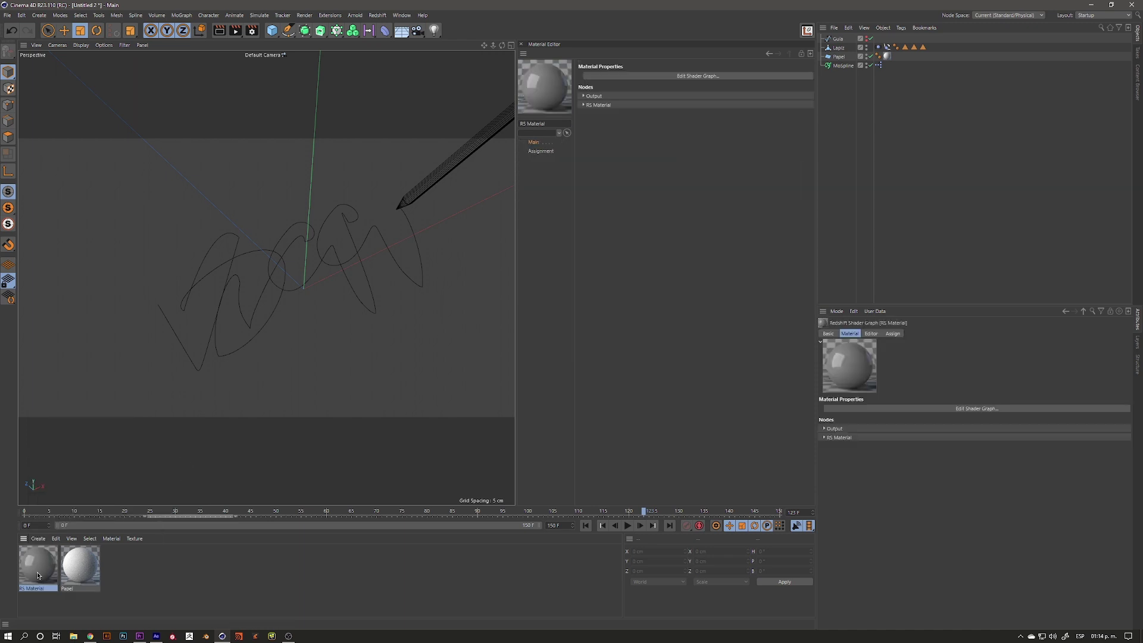
pyautogui.moveTo(33, 569); pyautogui.dragTo(891, 58)
pyautogui.click(1091, 15)
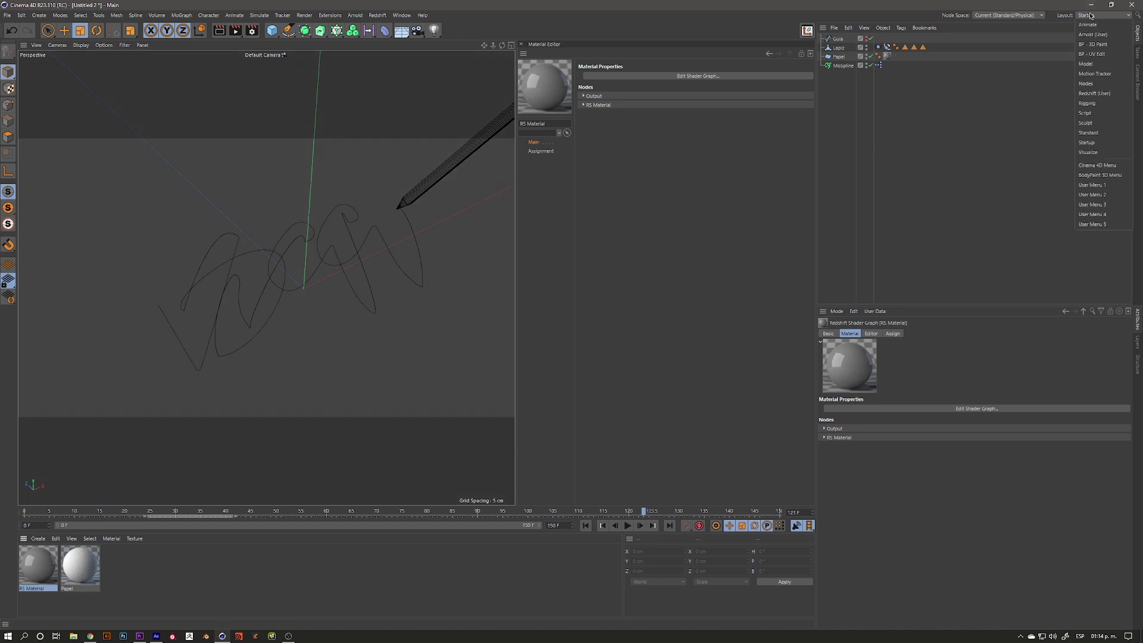
pyautogui.click(1101, 93)
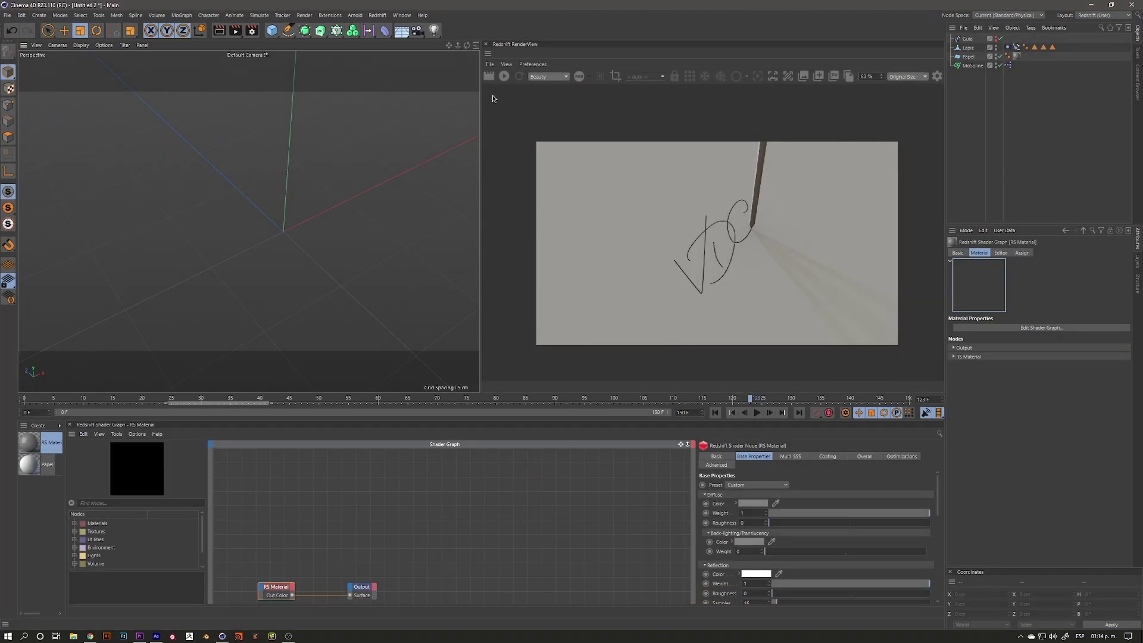
# Step: Start the interactive Redshift render and set the material's Reflection Weight to 0
pyautogui.click(503, 76)
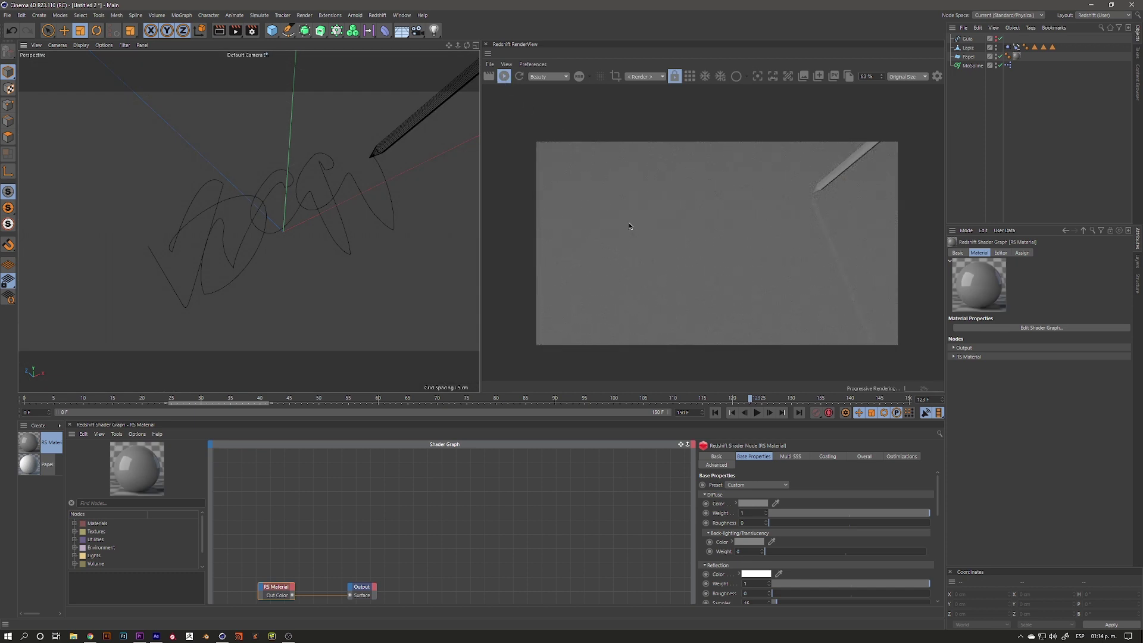
pyautogui.moveTo(329, 530); pyautogui.dragTo(361, 489, button='middle')
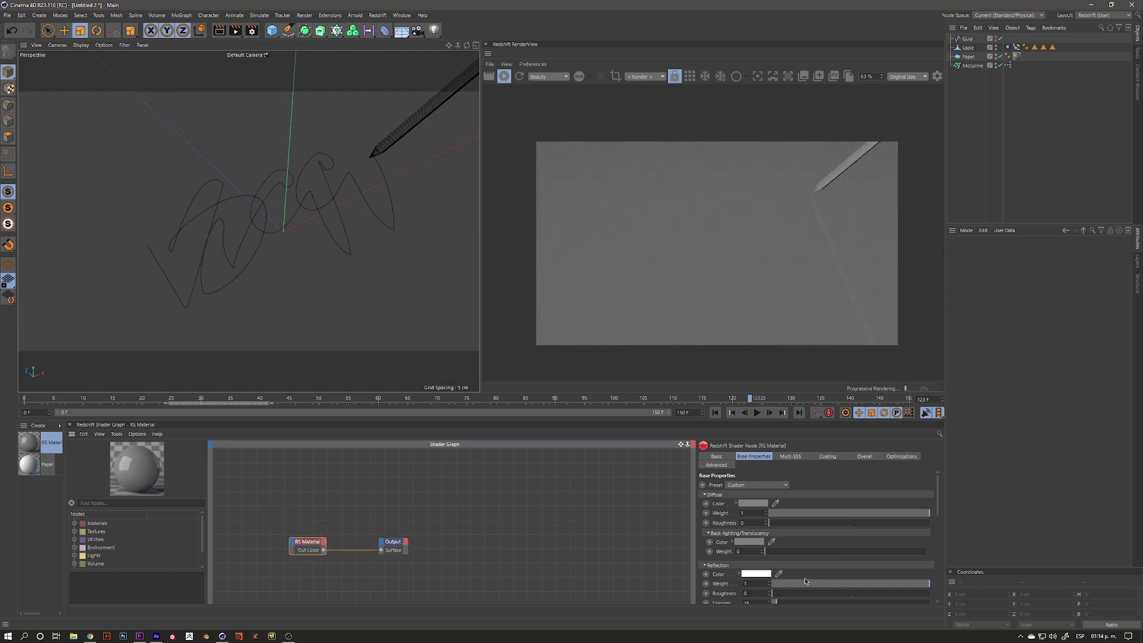
pyautogui.moveTo(805, 581); pyautogui.dragTo(772, 583)
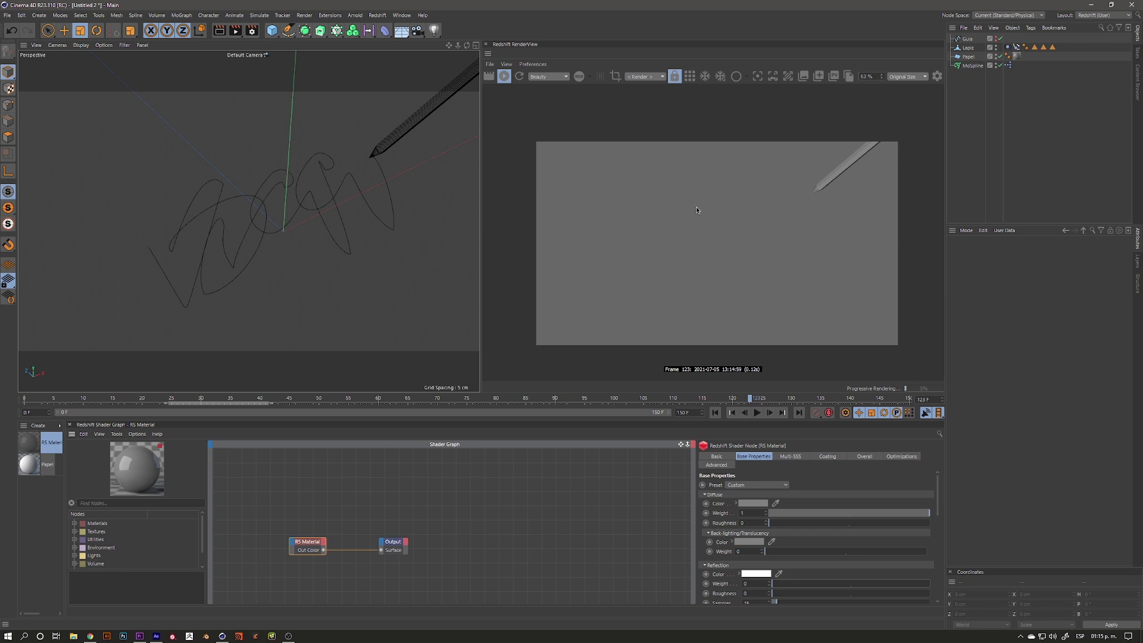
pyautogui.moveTo(296, 490); pyautogui.dragTo(382, 487, button='middle')
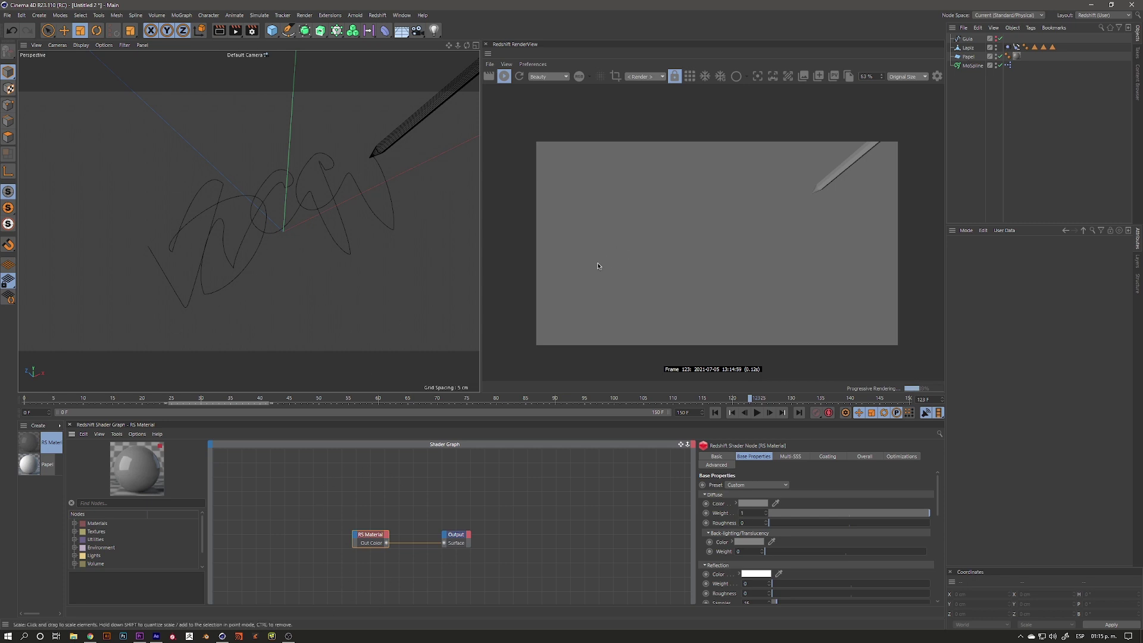
# Step: Add an RS AO node below the material node, check the view, and stop the render
pyautogui.click(107, 503)
pyautogui.write('ao')
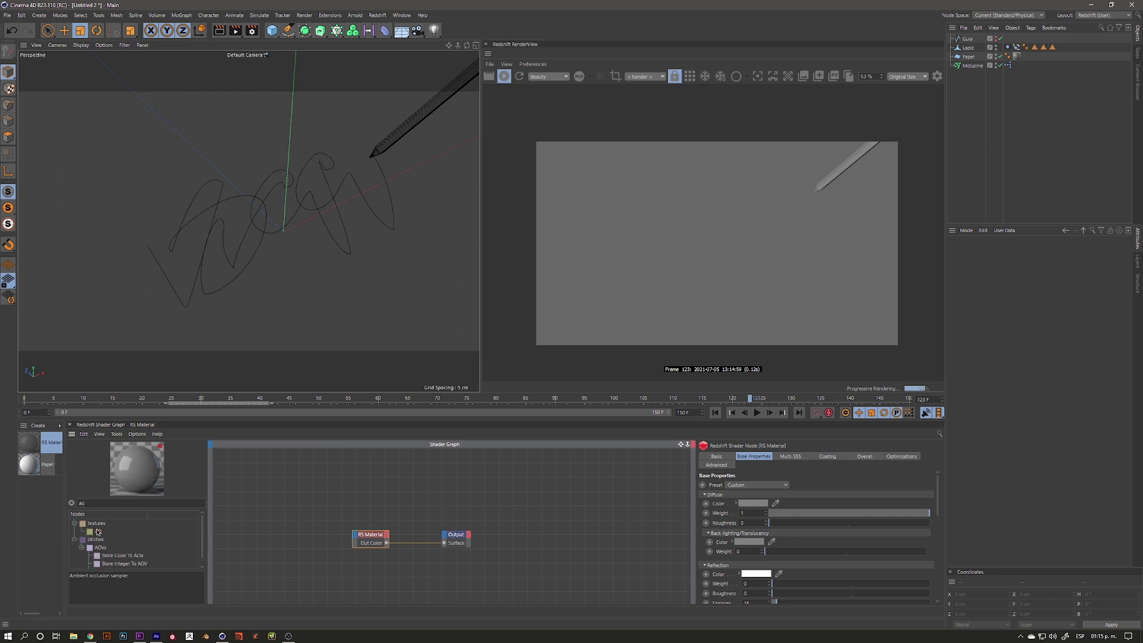
pyautogui.press('Return')
pyautogui.moveTo(350, 557); pyautogui.dragTo(360, 570)
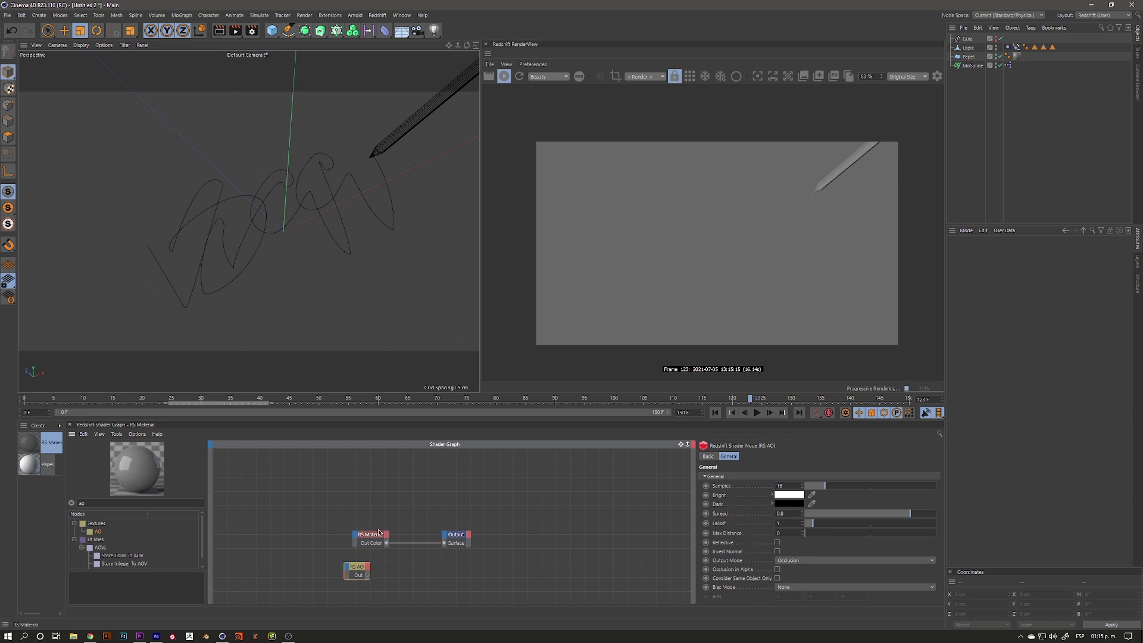
pyautogui.keyDown('alt'); pyautogui.moveTo(158, 271); pyautogui.dragTo(177, 262); pyautogui.keyUp('alt')
pyautogui.scroll(3, 178, 263)
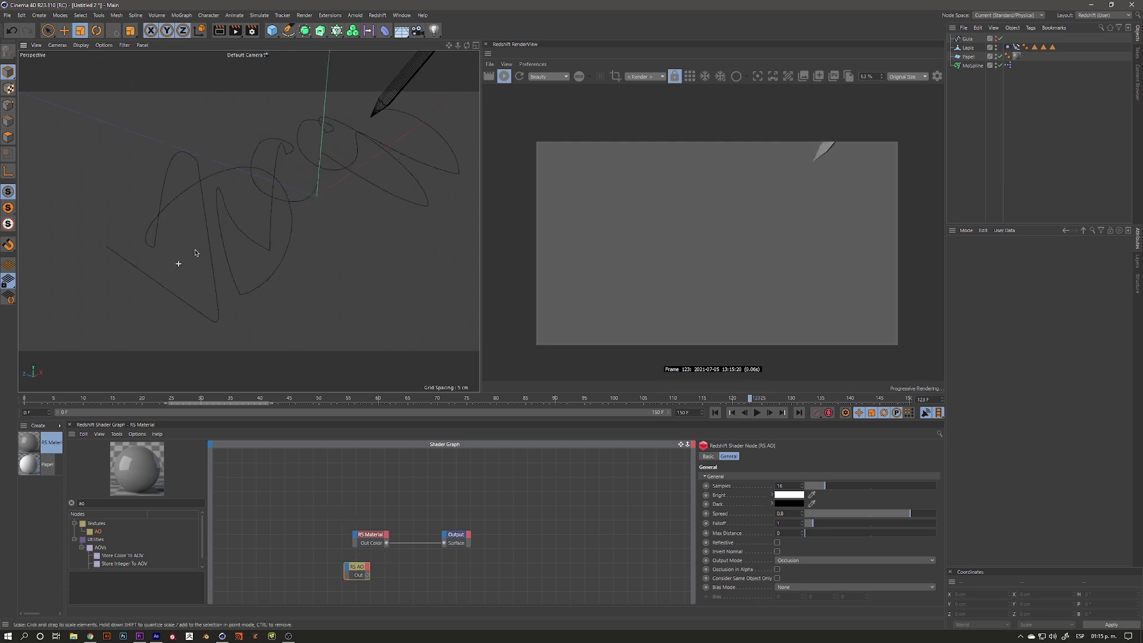
pyautogui.keyDown('alt'); pyautogui.moveTo(214, 253); pyautogui.dragTo(216, 250); pyautogui.keyUp('alt')
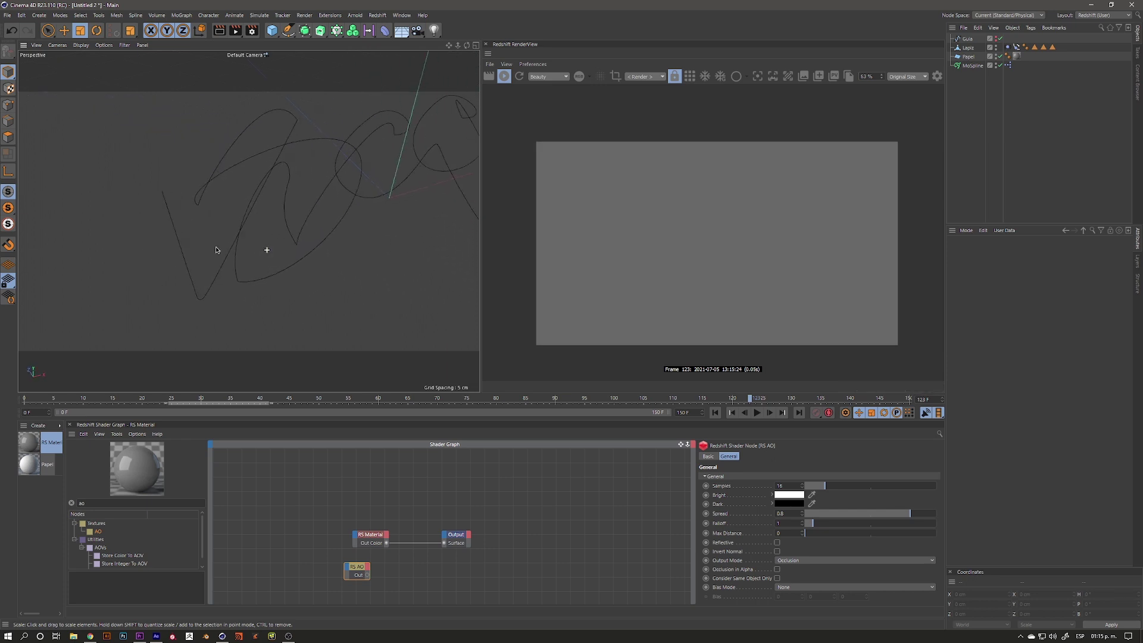
pyautogui.click(507, 83)
pyautogui.moveTo(256, 218)
pyautogui.keyDown('alt'); pyautogui.mouseDown()
pyautogui.moveTo(246, 229)
pyautogui.moveTo(256, 223)
pyautogui.mouseUp(); pyautogui.keyUp('alt')
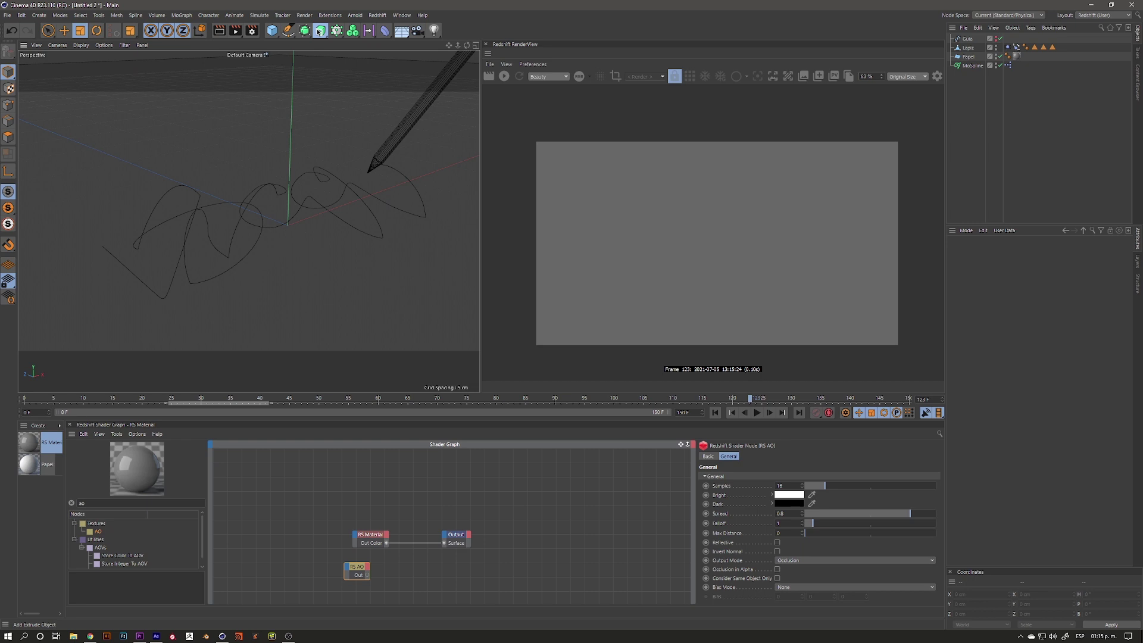
# Step: Add a Sweep with an n-Side profile of 0.1 cm radius, with MoSpline beneath it
pyautogui.moveTo(319, 31); pyautogui.dragTo(355, 93)
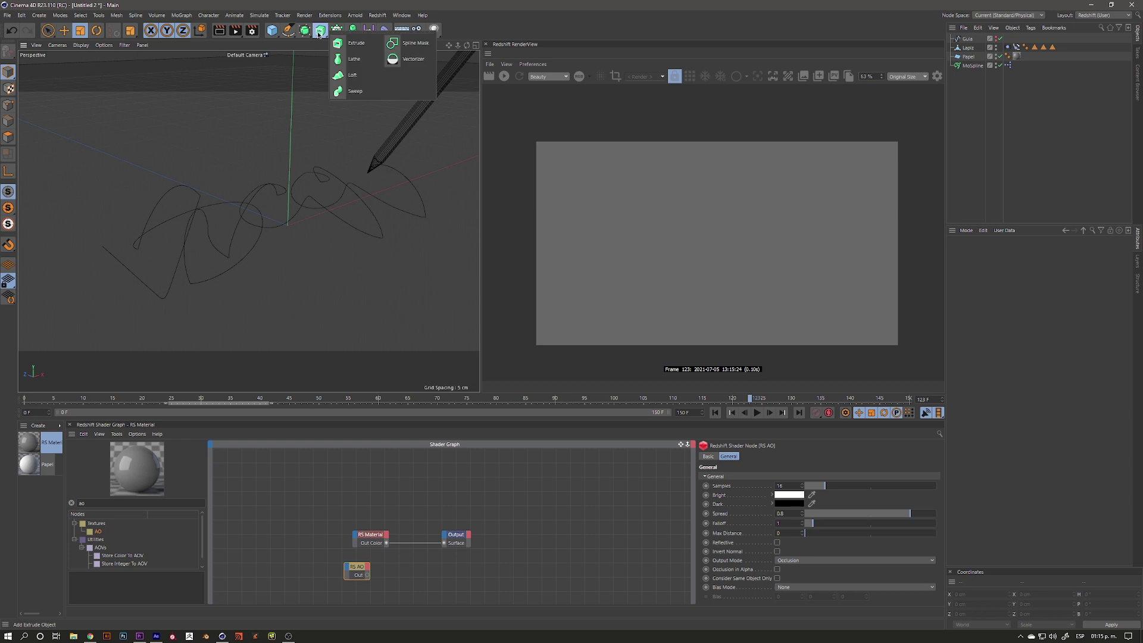
pyautogui.click(355, 93)
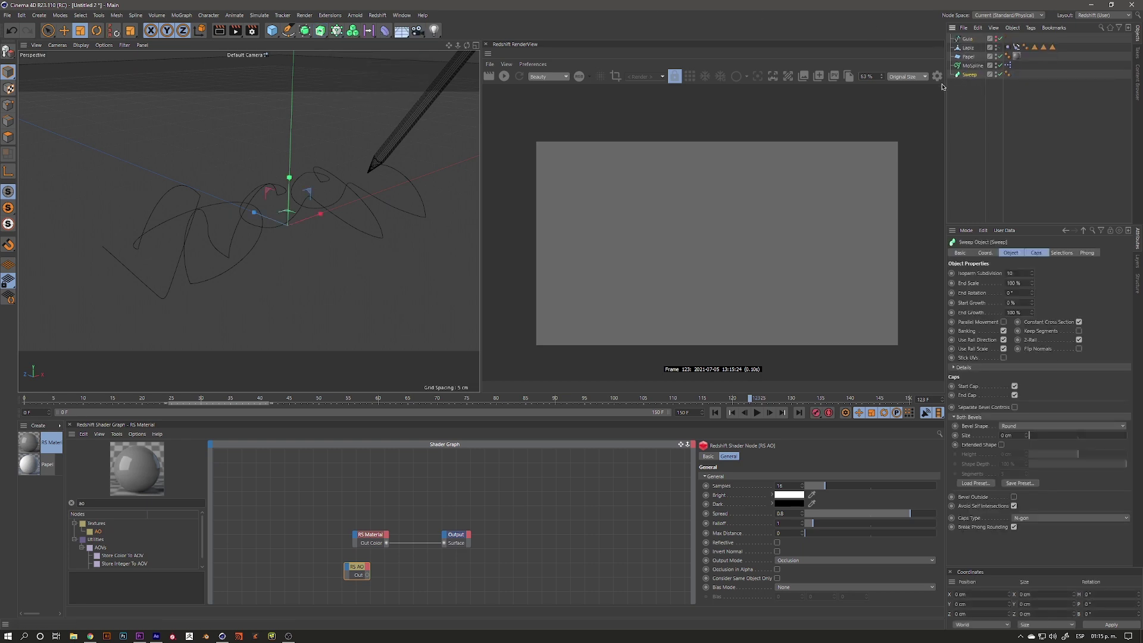
pyautogui.moveTo(288, 30); pyautogui.dragTo(383, 83)
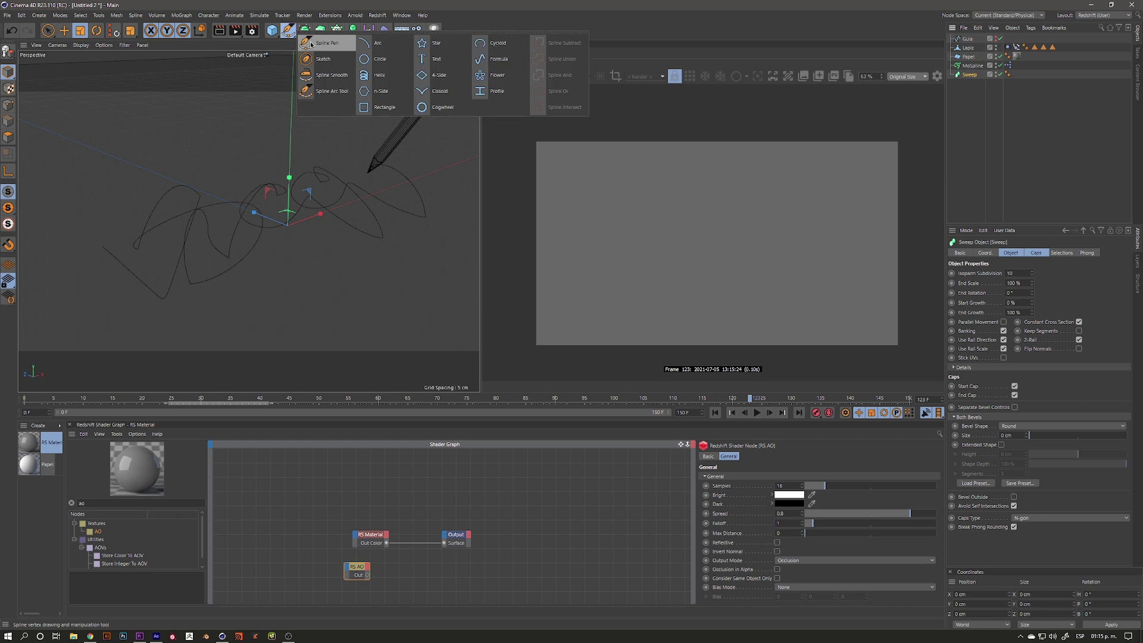
pyautogui.click(381, 91)
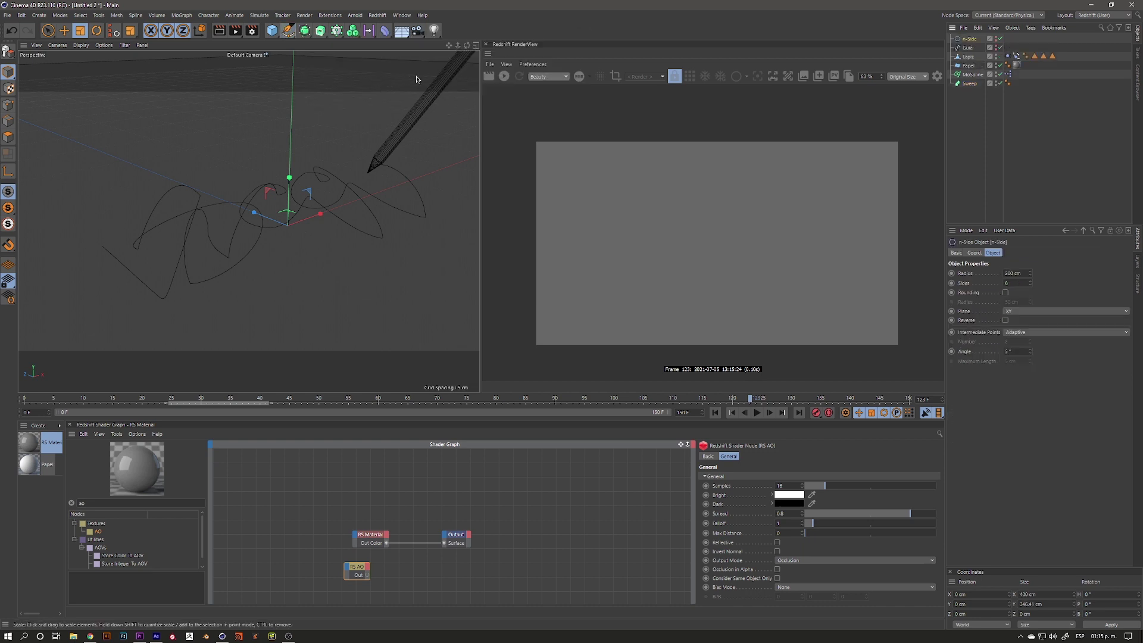
pyautogui.doubleClick(1015, 273)
pyautogui.write('1')
pyautogui.press('Return')
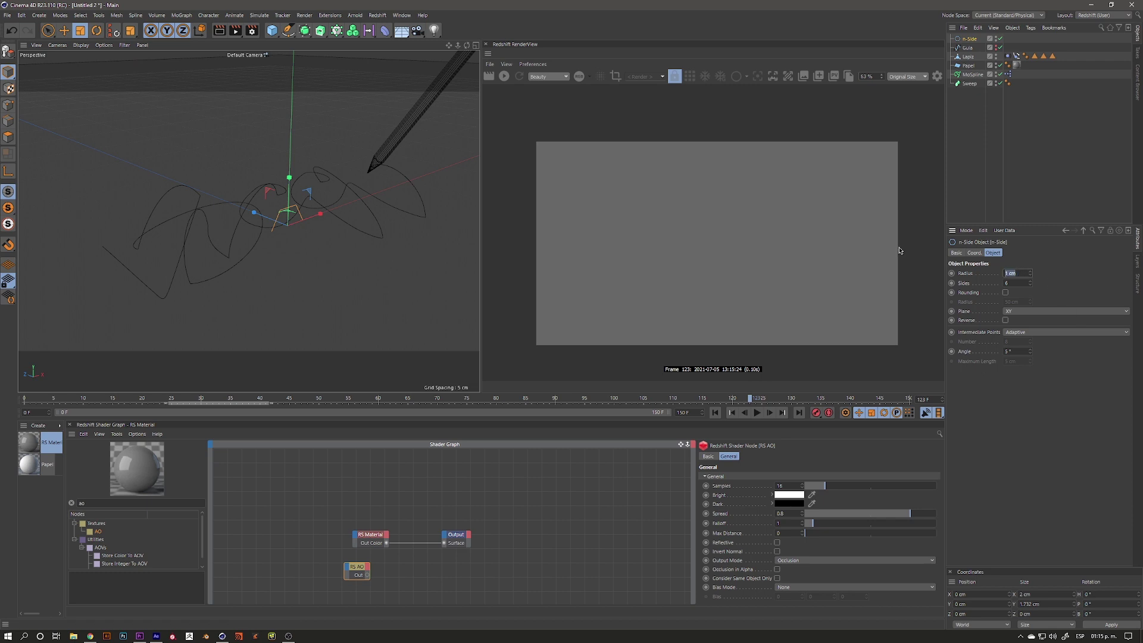
pyautogui.write('.1')
pyautogui.press('Return')
pyautogui.moveTo(972, 41); pyautogui.dragTo(968, 86)
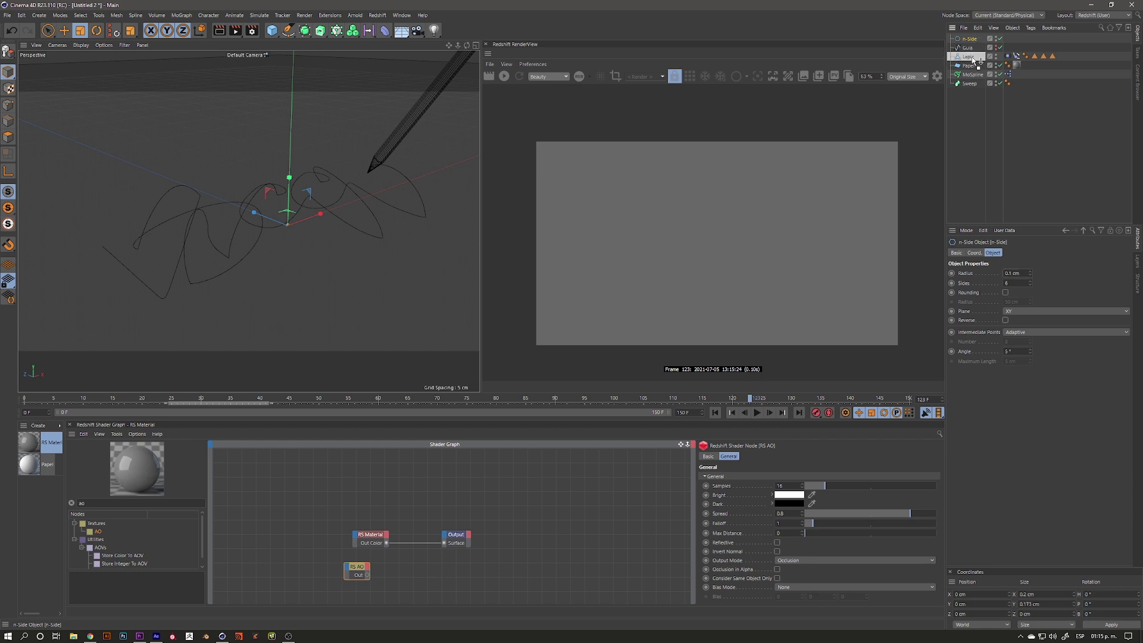
pyautogui.click(967, 97)
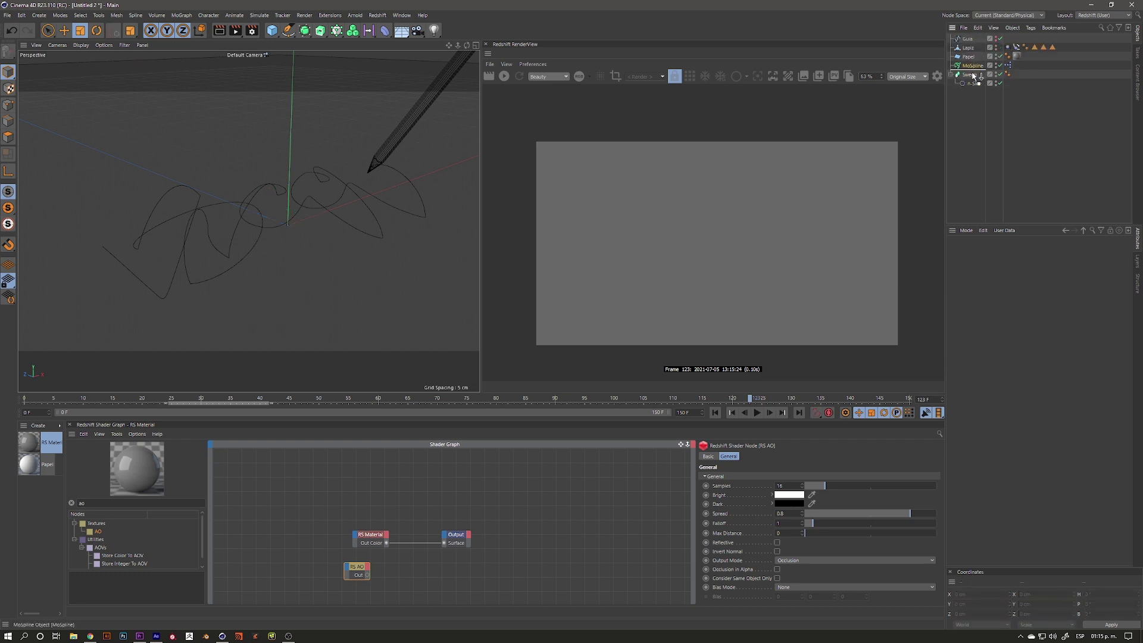
pyautogui.moveTo(972, 89); pyautogui.dragTo(973, 89)
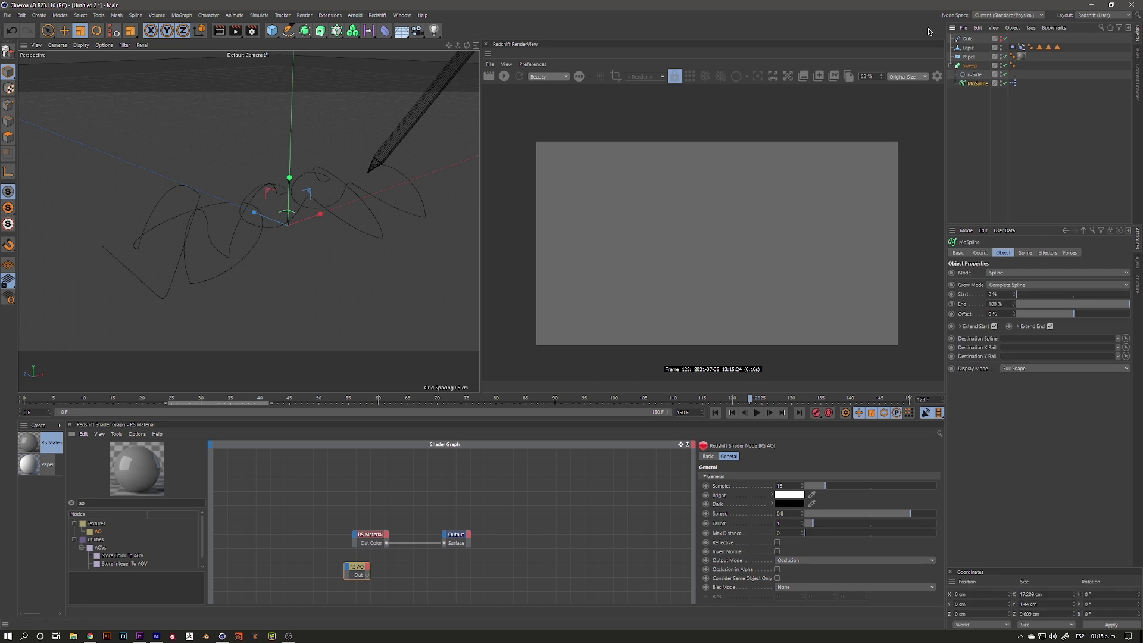
# Step: Put Guia inside the Sweep under n-Side as the path so the tube appears
pyautogui.keyDown('alt'); pyautogui.moveTo(320, 218); pyautogui.dragTo(416, 206); pyautogui.keyUp('alt')
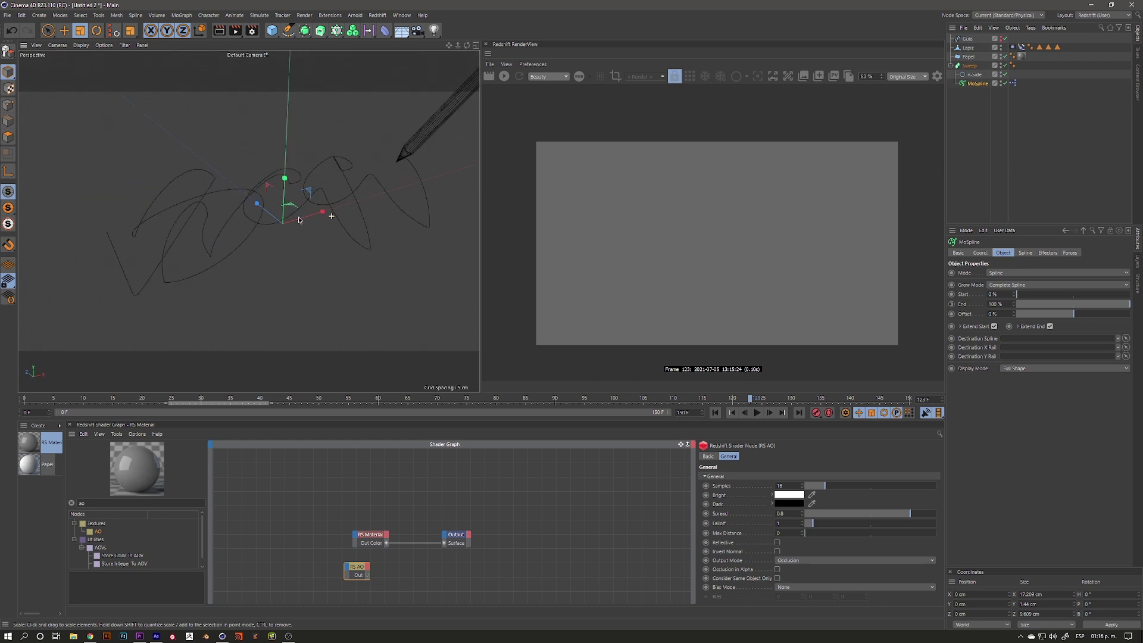
pyautogui.click(974, 85)
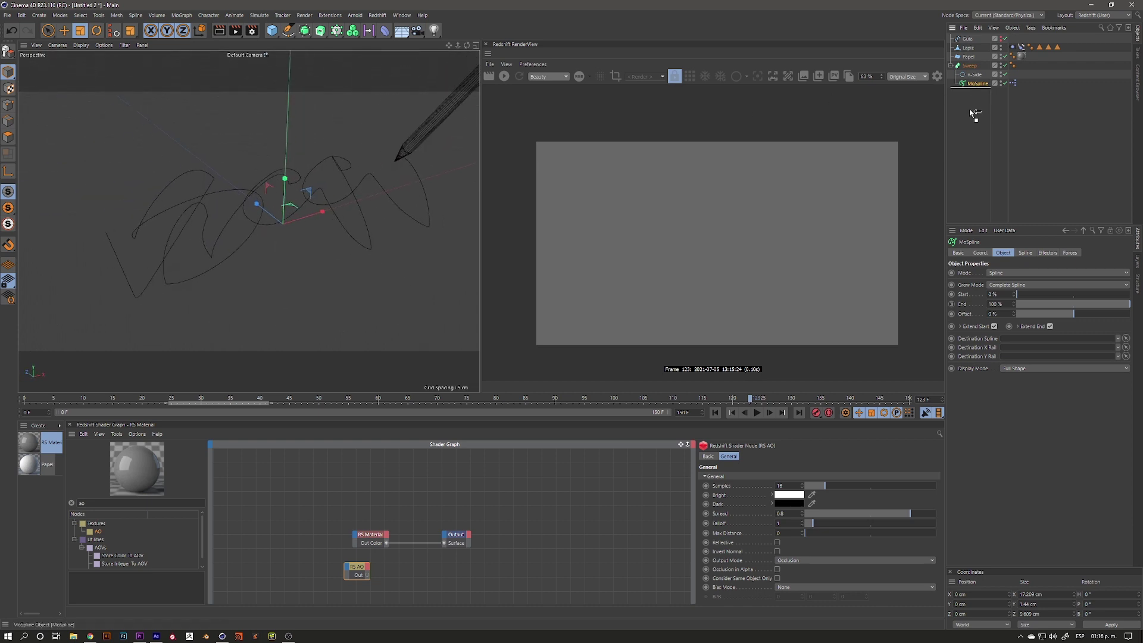
pyautogui.click(967, 41)
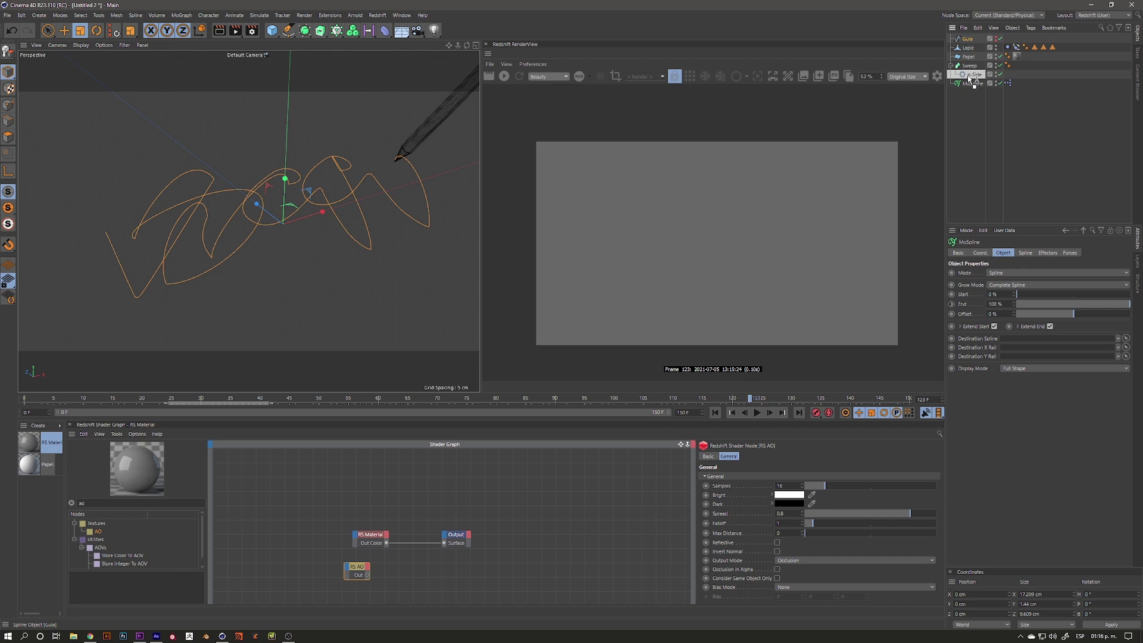
pyautogui.moveTo(968, 38); pyautogui.dragTo(969, 80)
pyautogui.moveTo(321, 221)
pyautogui.keyDown('alt'); pyautogui.mouseDown()
pyautogui.moveTo(381, 222)
pyautogui.moveTo(219, 265)
pyautogui.mouseUp(); pyautogui.keyUp('alt')
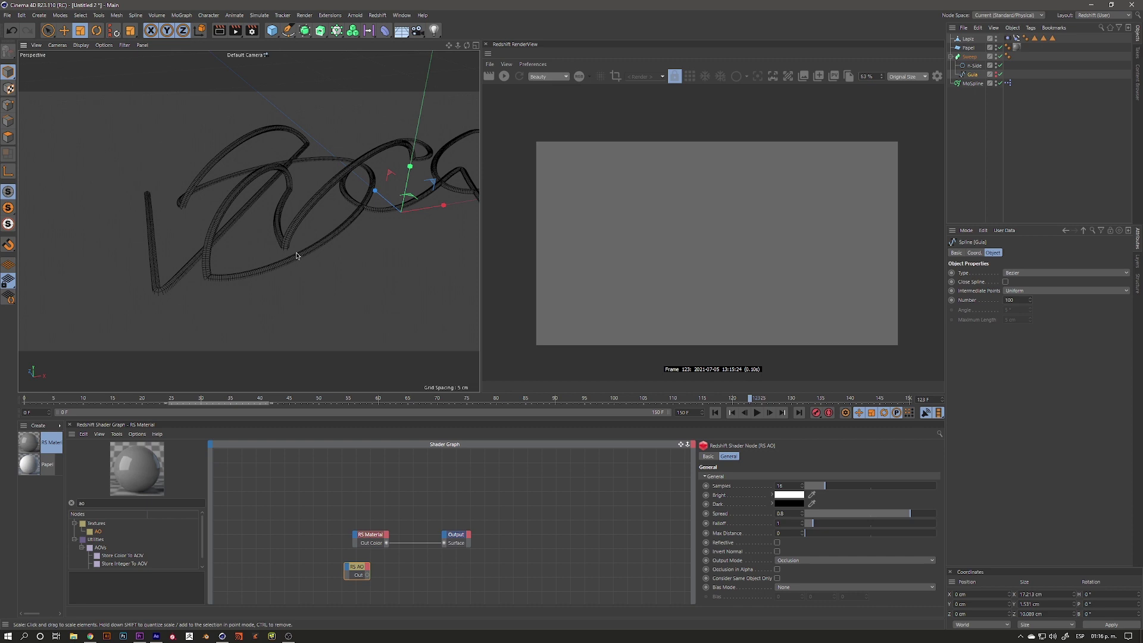
pyautogui.click(368, 570)
pyautogui.keyDown('alt'); pyautogui.moveTo(256, 217); pyautogui.dragTo(279, 231); pyautogui.keyUp('alt')
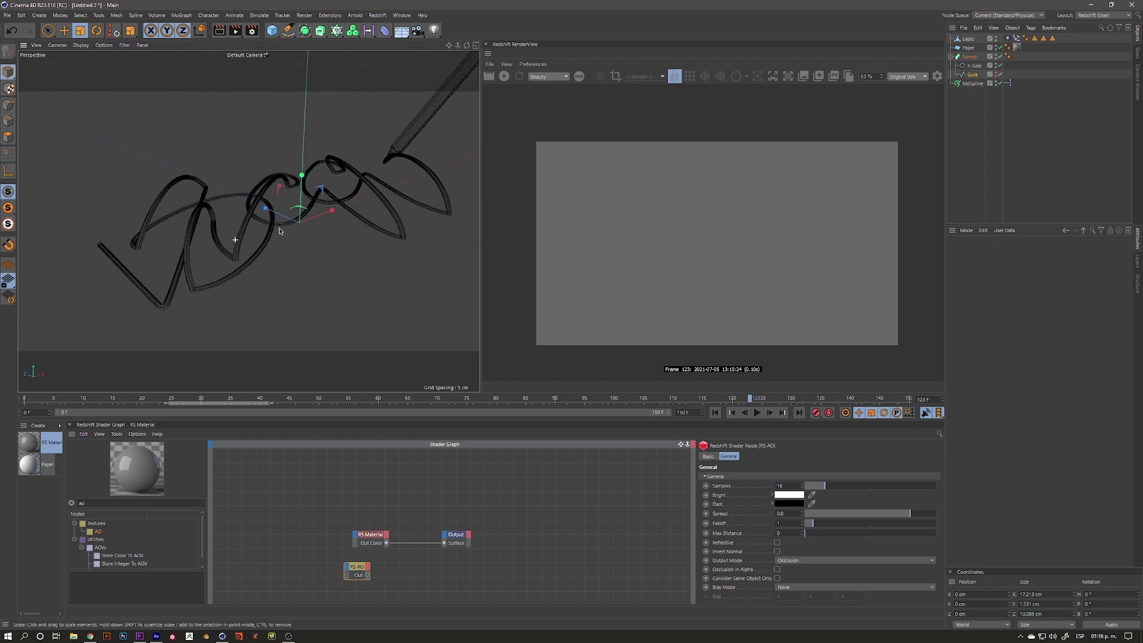
# Step: Step back to frame 54, take Guia out of the Sweep, and review the MoSpline settings
pyautogui.click(972, 74)
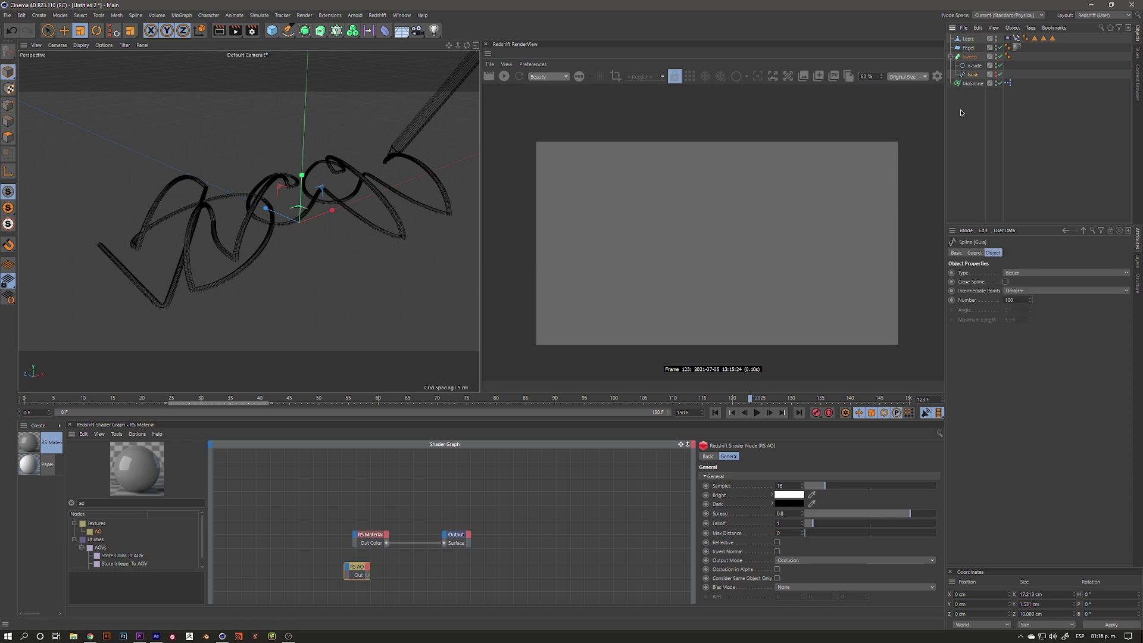
pyautogui.moveTo(750, 398); pyautogui.dragTo(355, 398)
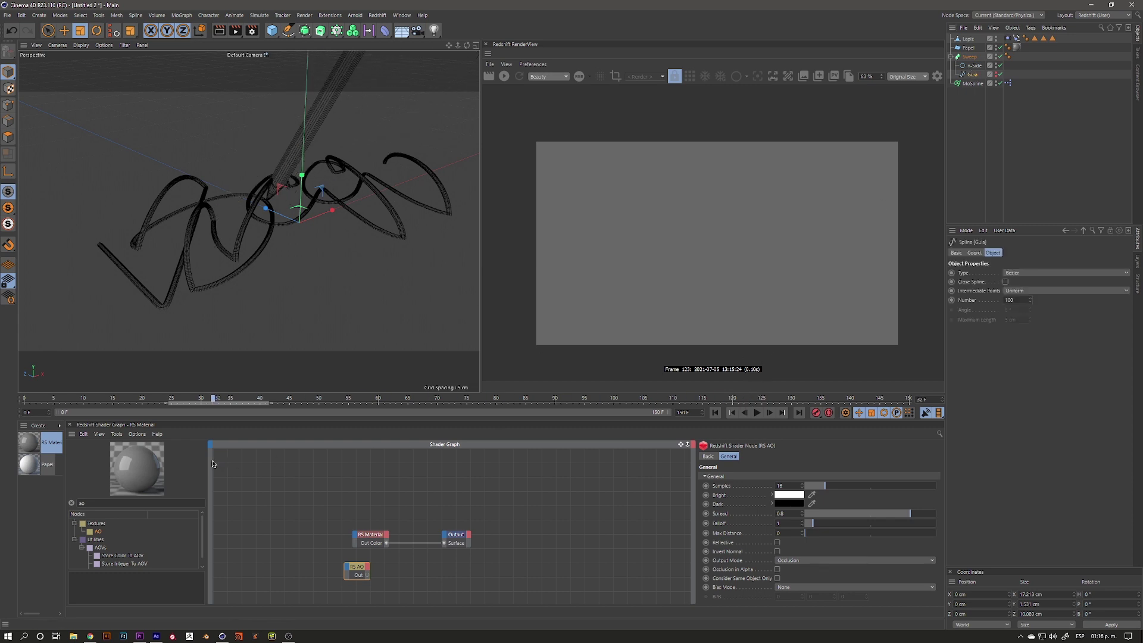
pyautogui.moveTo(361, 444); pyautogui.dragTo(343, 411)
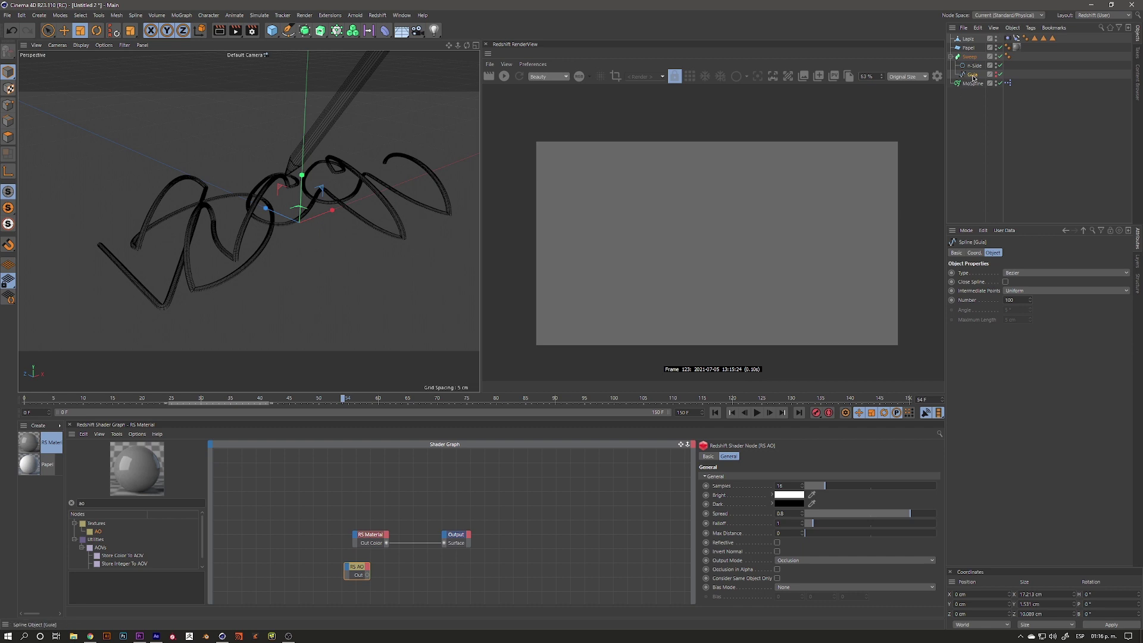
pyautogui.moveTo(972, 75); pyautogui.dragTo(971, 53)
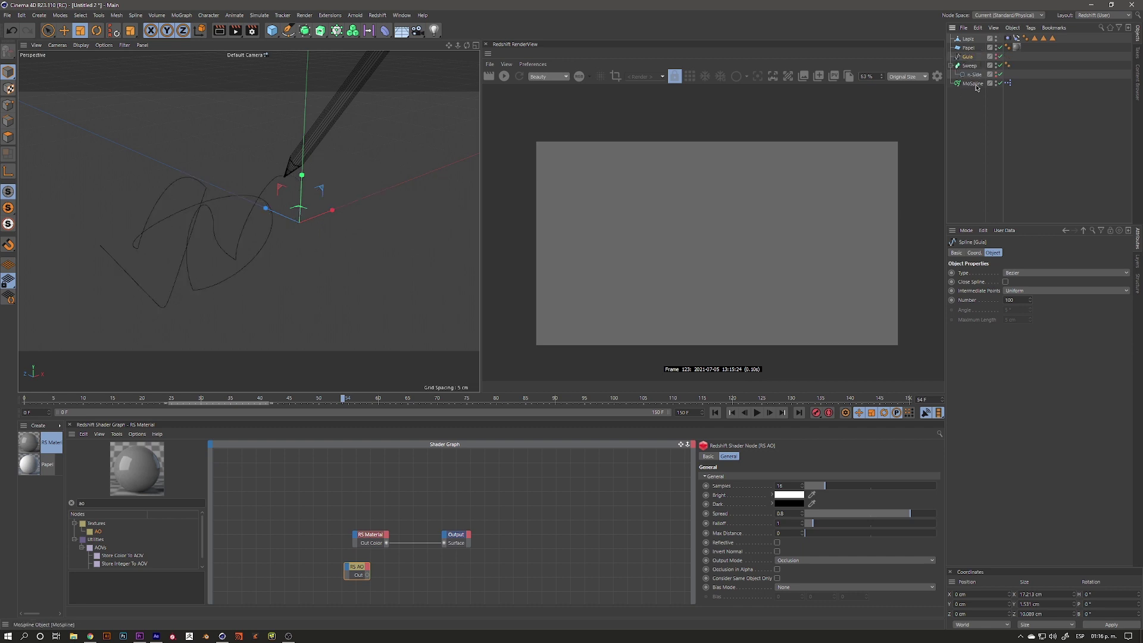
pyautogui.click(974, 85)
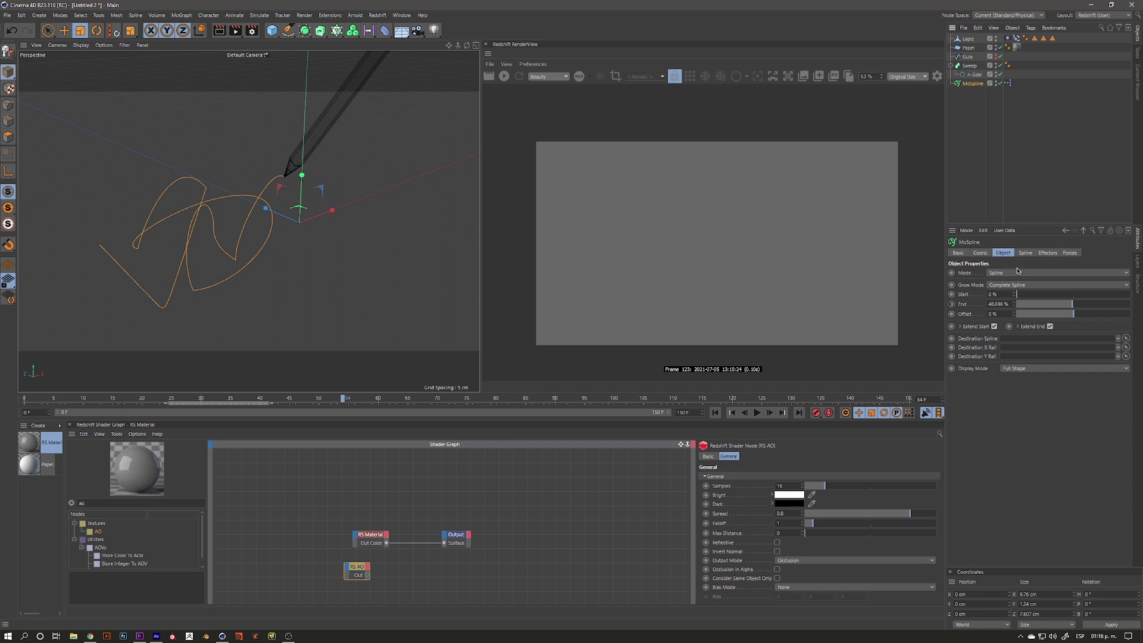
pyautogui.keyDown('alt'); pyautogui.moveTo(260, 240); pyautogui.dragTo(274, 237); pyautogui.keyUp('alt')
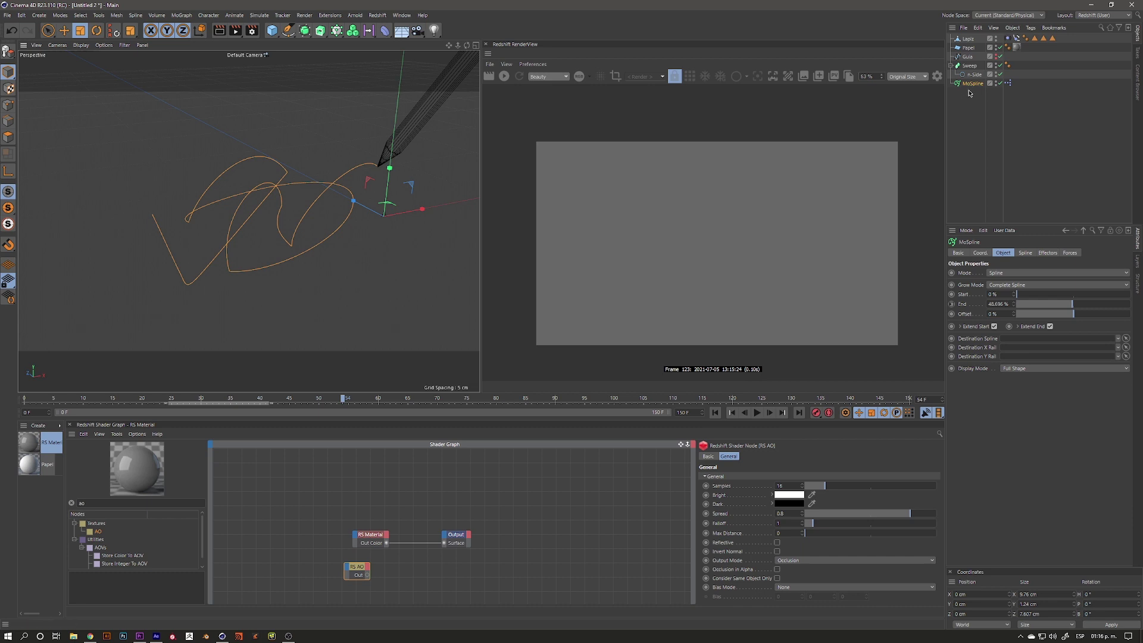
pyautogui.click(986, 127)
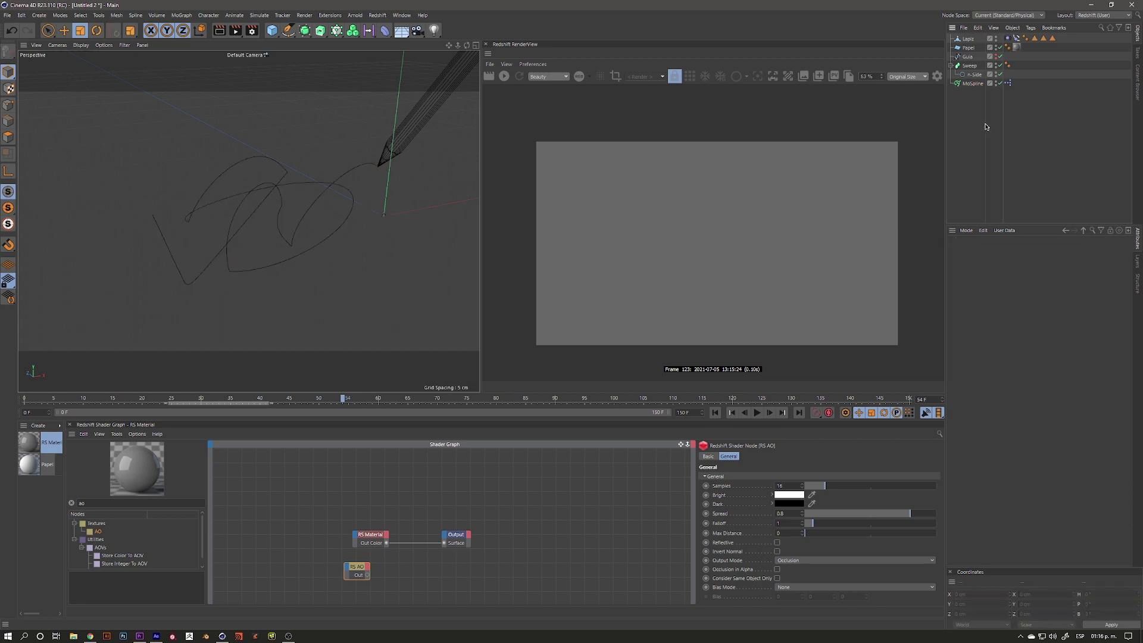
# Step: Add a Helix spline to the scene
pyautogui.click(288, 30)
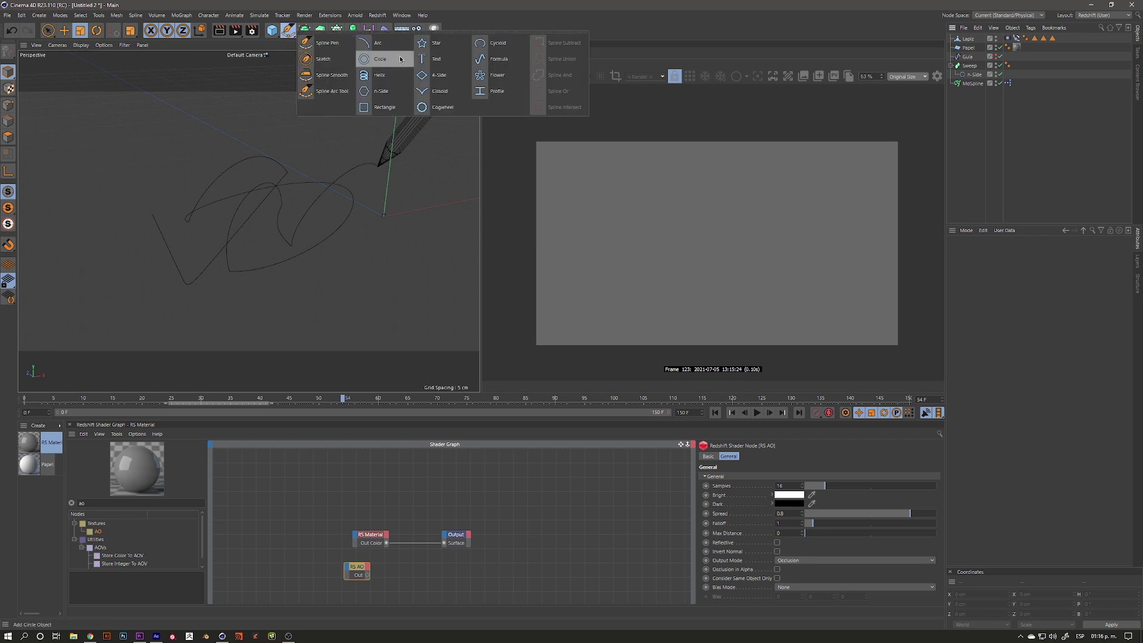
pyautogui.click(376, 75)
pyautogui.scroll(-5, 285, 274)
pyautogui.scroll(-3, 202, 321)
pyautogui.scroll(4, 243, 298)
pyautogui.scroll(3, 230, 306)
pyautogui.scroll(2, 327, 233)
pyautogui.scroll(2, 327, 233)
pyautogui.scroll(1, 327, 233)
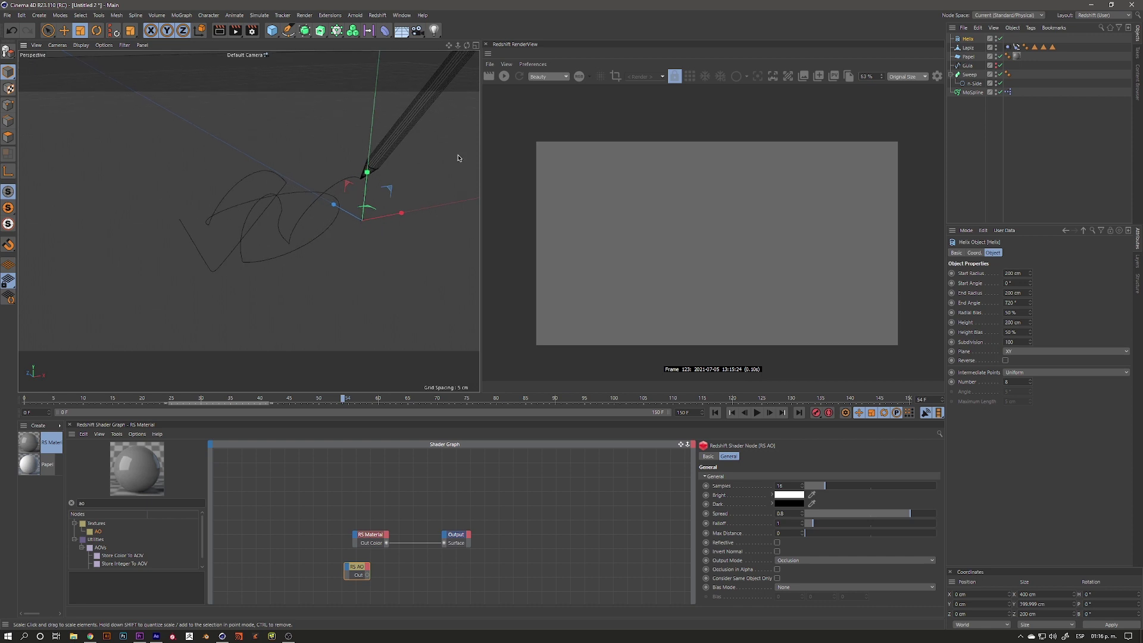
# Step: Make the Helix editable and place it between Guia and Sweep in the hierarchy
pyautogui.click(9, 51)
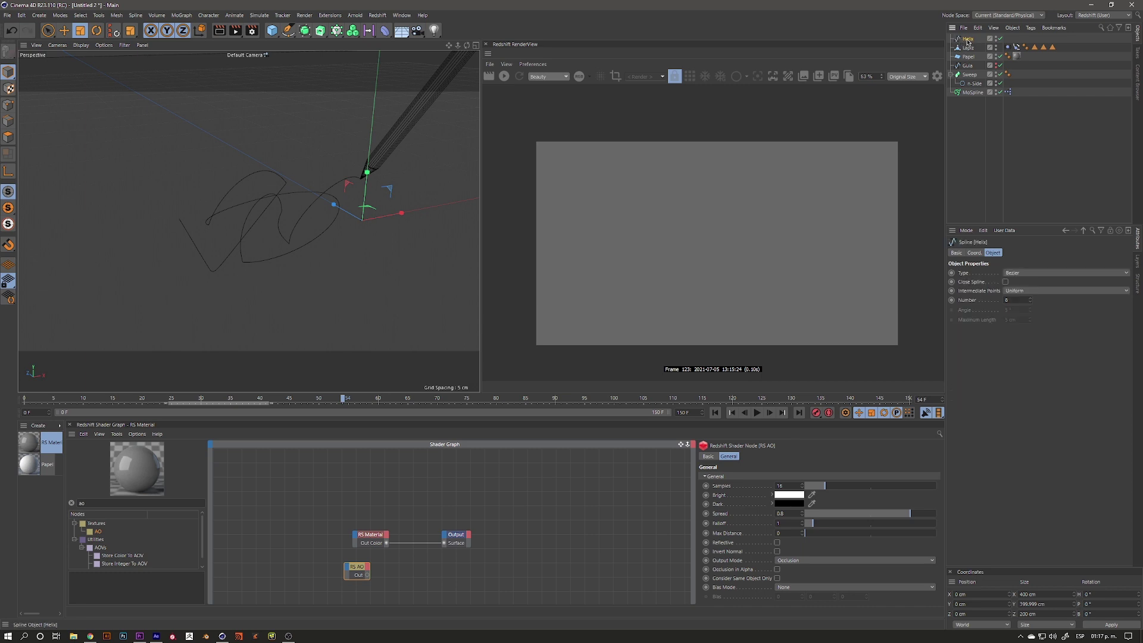
pyautogui.hotkey('ctrl', 'z')
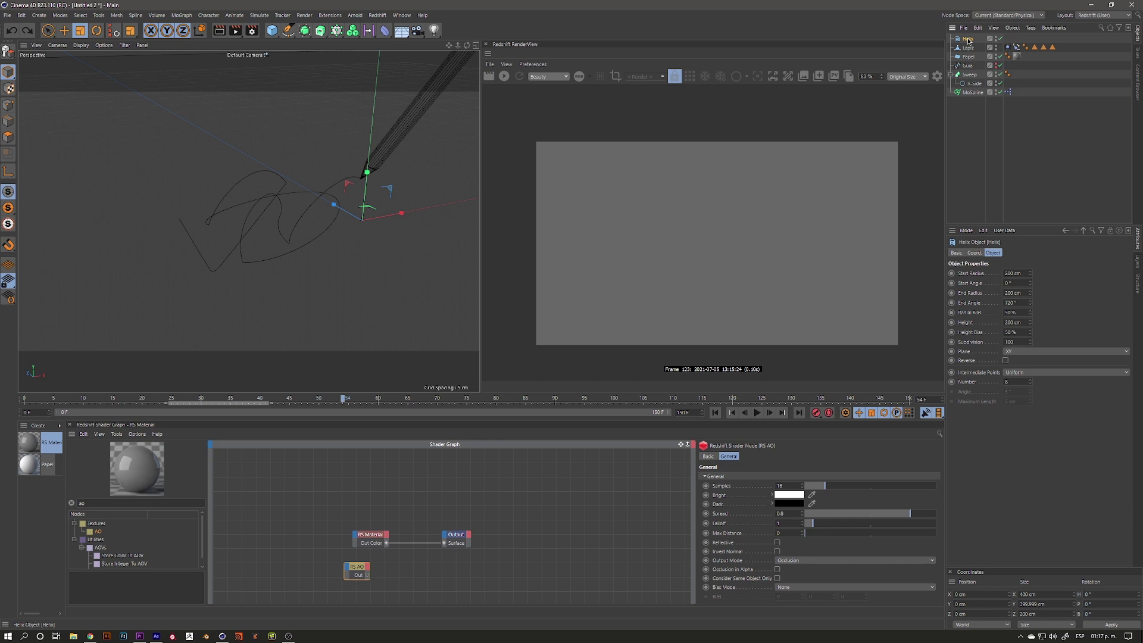
pyautogui.hotkey('ctrl', 'y')
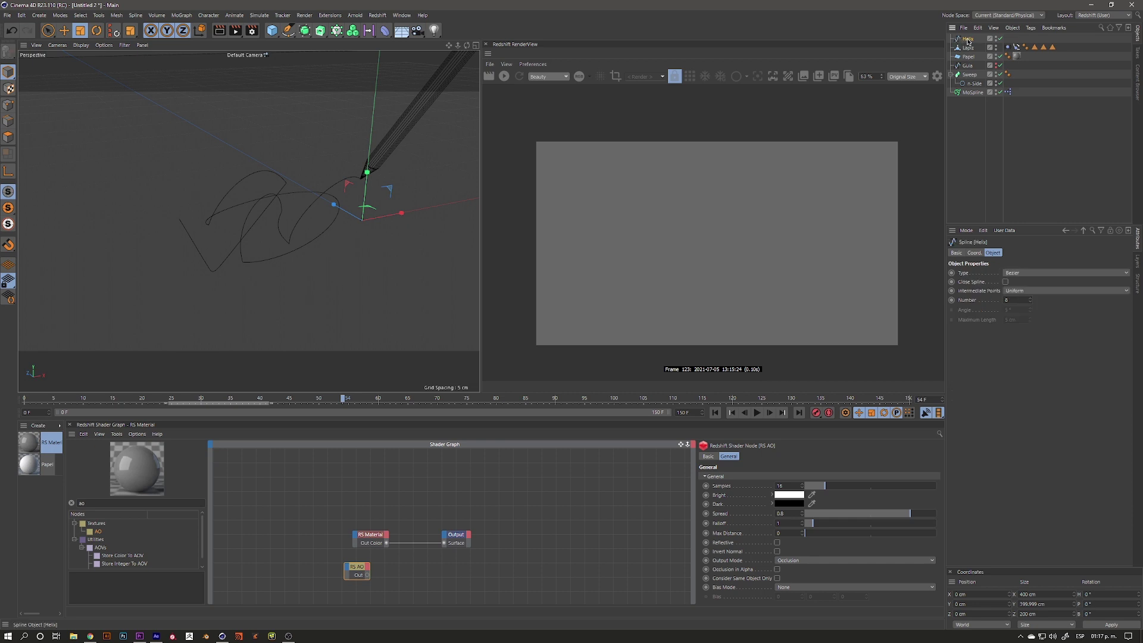
pyautogui.moveTo(968, 41); pyautogui.dragTo(968, 70)
pyautogui.click(973, 93)
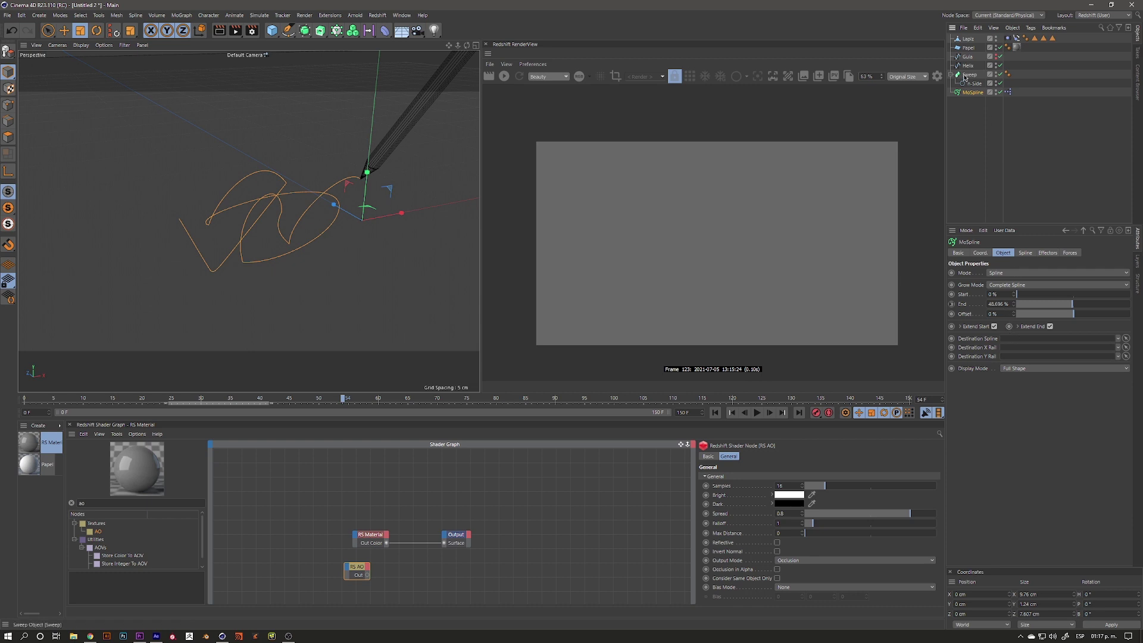
# Step: Set Helix as the MoSpline's Destination Spline, hide MoSpline, and rewind to frame 43
pyautogui.moveTo(968, 66); pyautogui.dragTo(1016, 341)
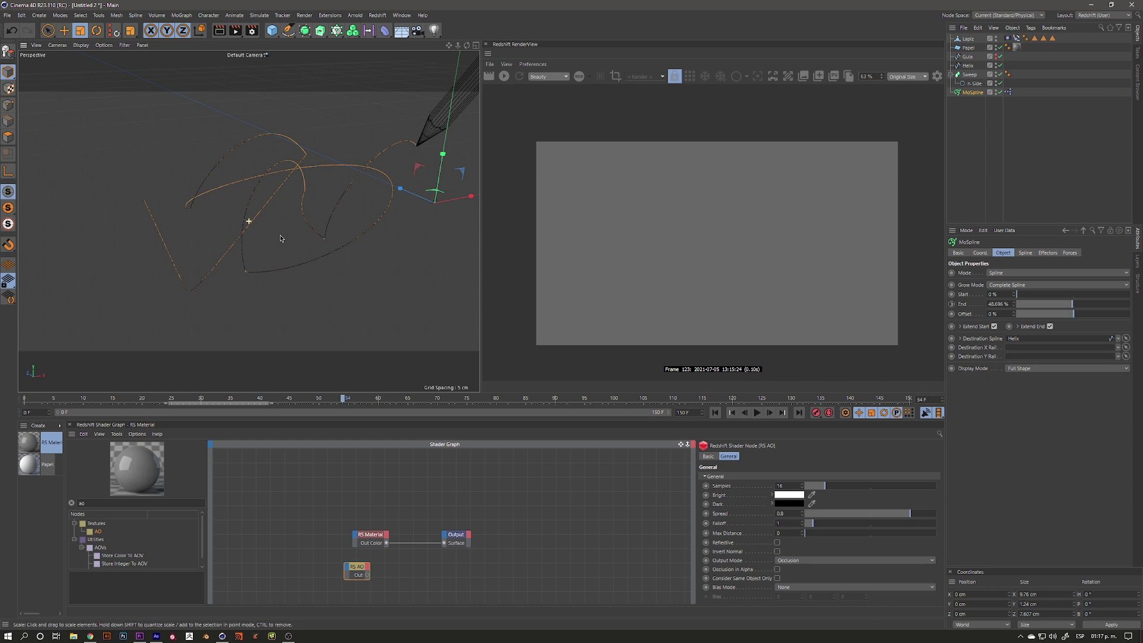
pyautogui.click(996, 93)
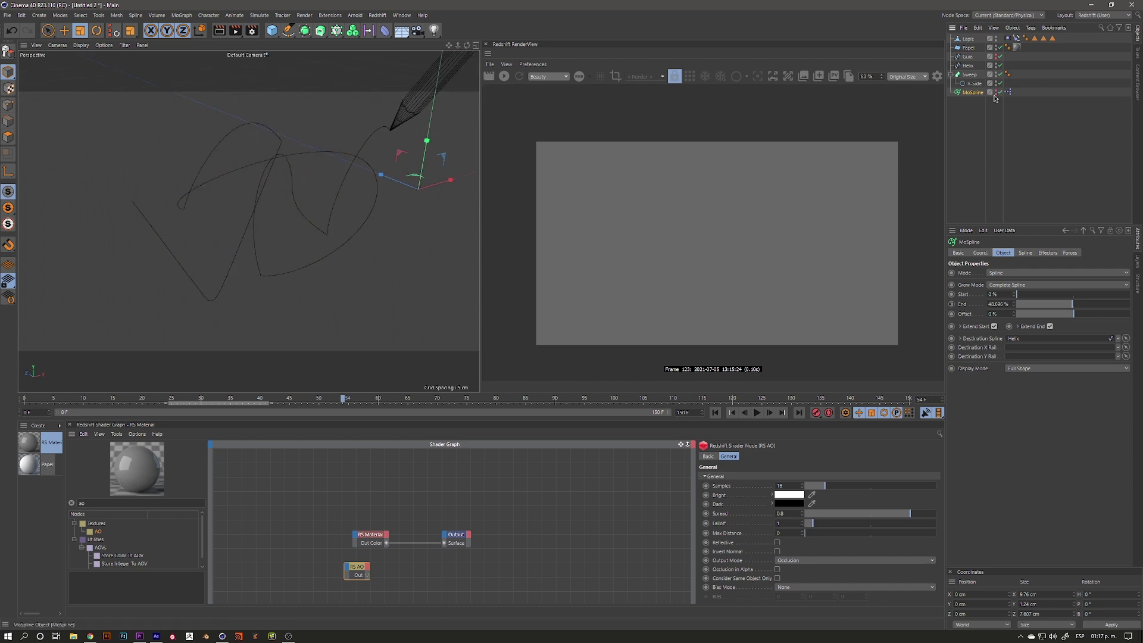
pyautogui.click(968, 67)
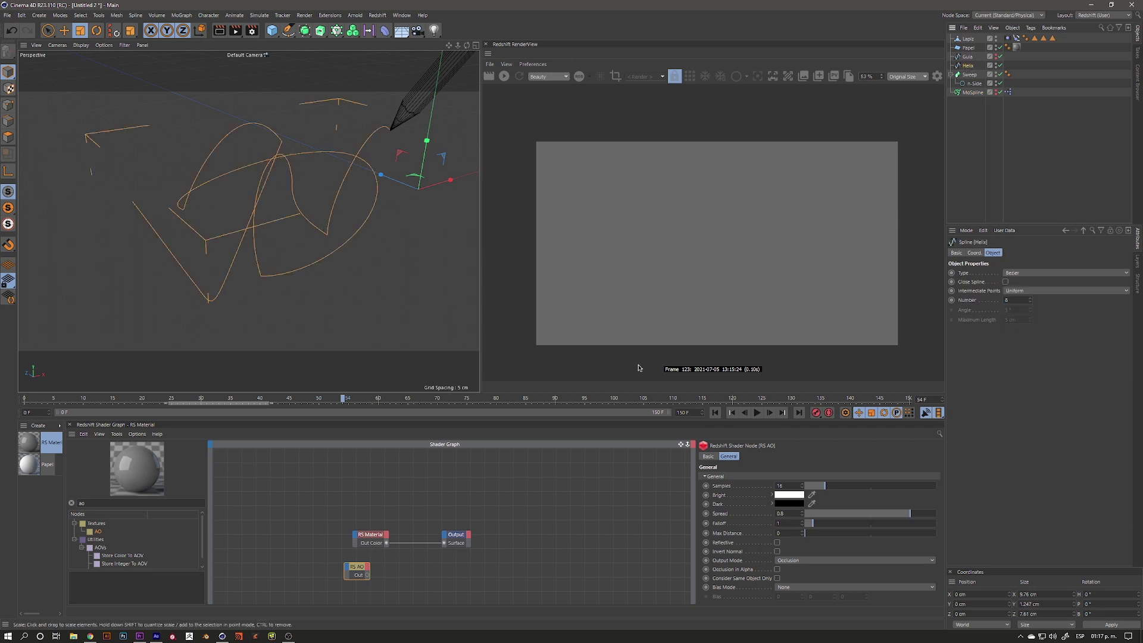
pyautogui.moveTo(342, 400)
pyautogui.mouseDown()
pyautogui.moveTo(247, 396)
pyautogui.moveTo(438, 398)
pyautogui.moveTo(390, 398)
pyautogui.mouseUp()
# Step: Make Helix the Sweep's path under n-Side, then scrub to frame 89 checking Guia's 100 points
pyautogui.moveTo(966, 67); pyautogui.dragTo(979, 88)
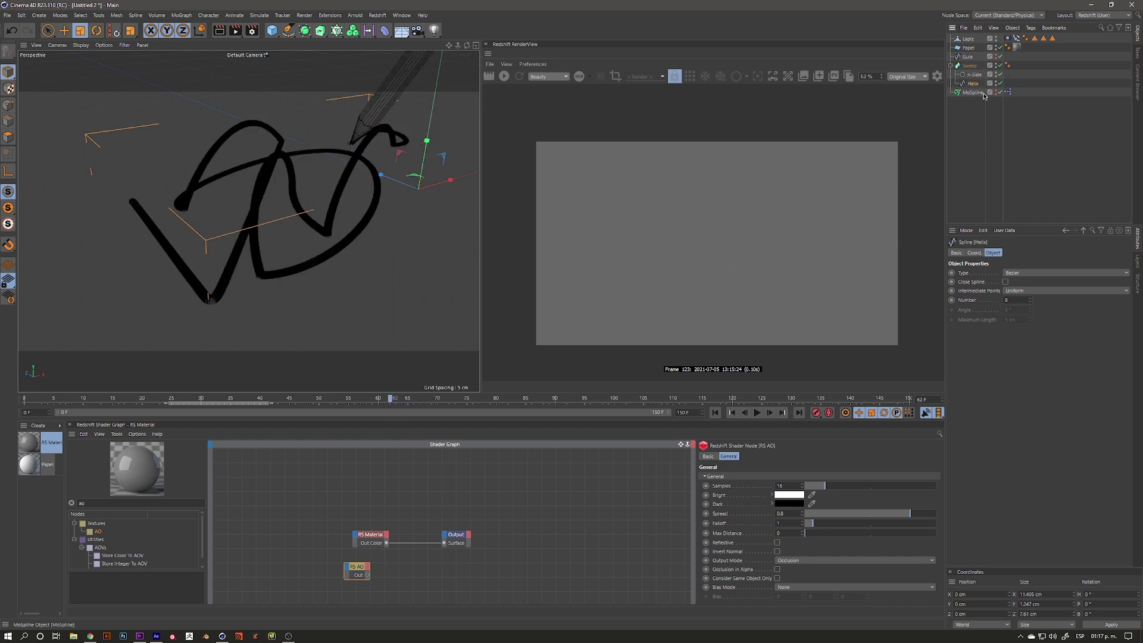
pyautogui.moveTo(382, 238)
pyautogui.keyDown('alt'); pyautogui.mouseDown()
pyautogui.moveTo(332, 264)
pyautogui.moveTo(334, 240)
pyautogui.mouseUp(); pyautogui.keyUp('alt')
pyautogui.moveTo(391, 397); pyautogui.dragTo(515, 399)
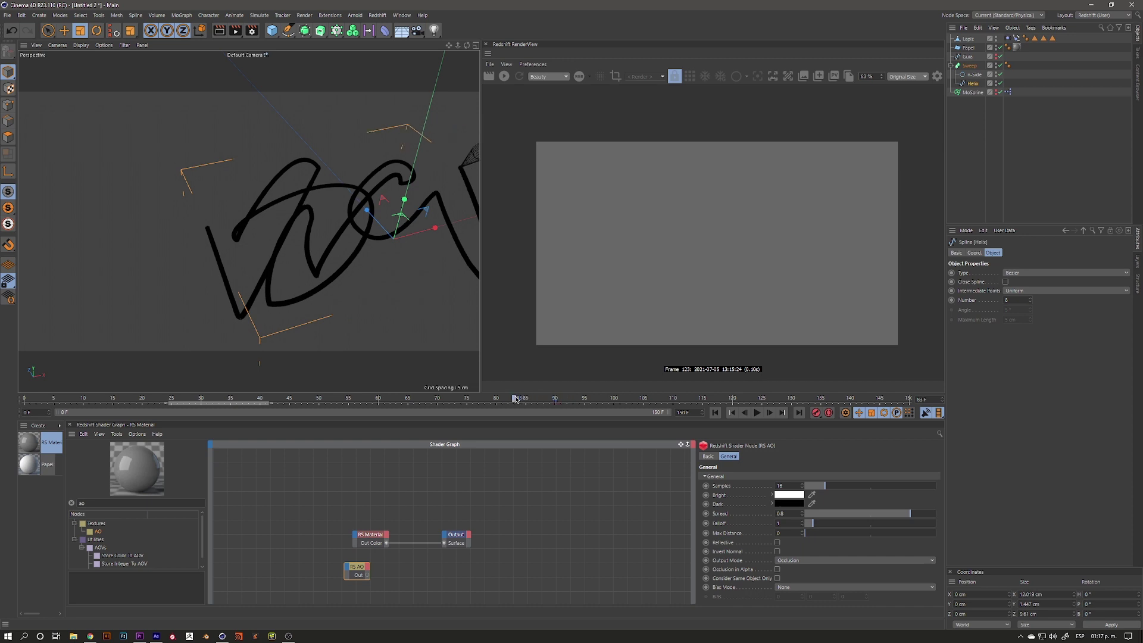
pyautogui.click(969, 58)
pyautogui.moveTo(1018, 302); pyautogui.dragTo(1000, 309)
pyautogui.moveTo(518, 402); pyautogui.dragTo(615, 407)
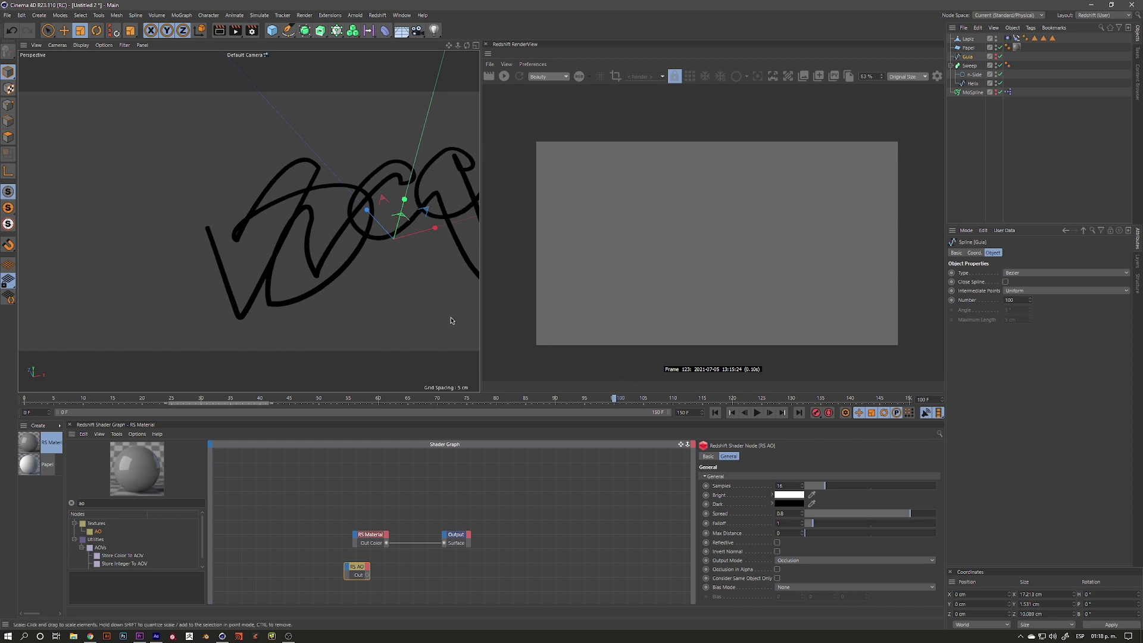
# Step: Set the Guia spline's Intermediate Points Number to 50, checking the Helix settings along the way
pyautogui.scroll(5, 333, 285)
pyautogui.scroll(5, 375, 265)
pyautogui.scroll(3, 367, 267)
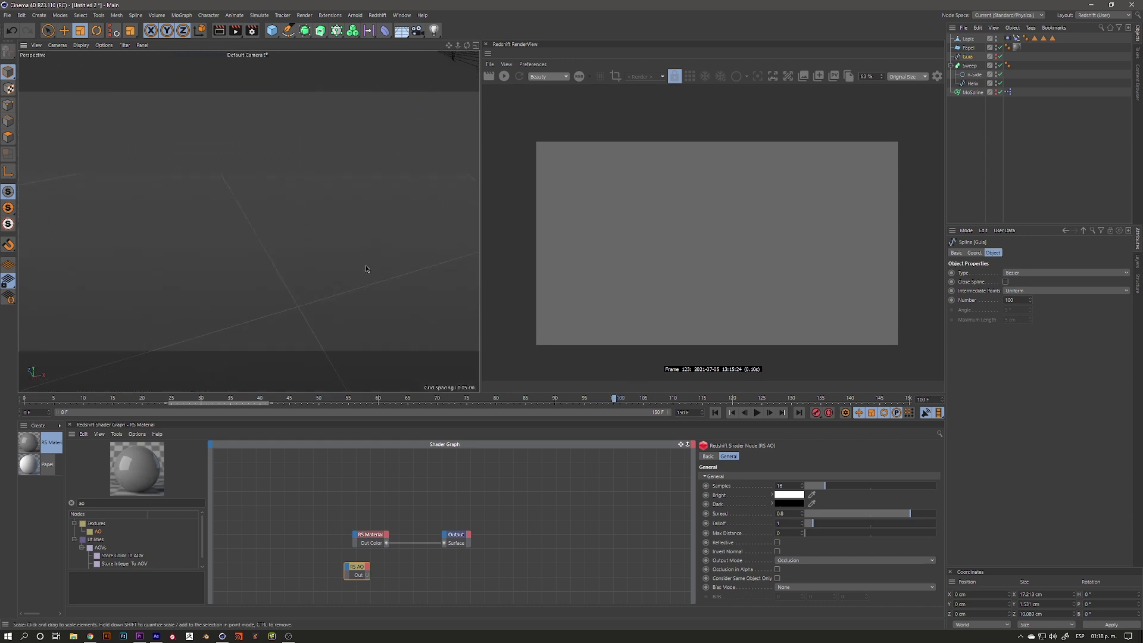
pyautogui.scroll(-3, 367, 268)
pyautogui.scroll(-1, 333, 286)
pyautogui.scroll(-2, 322, 296)
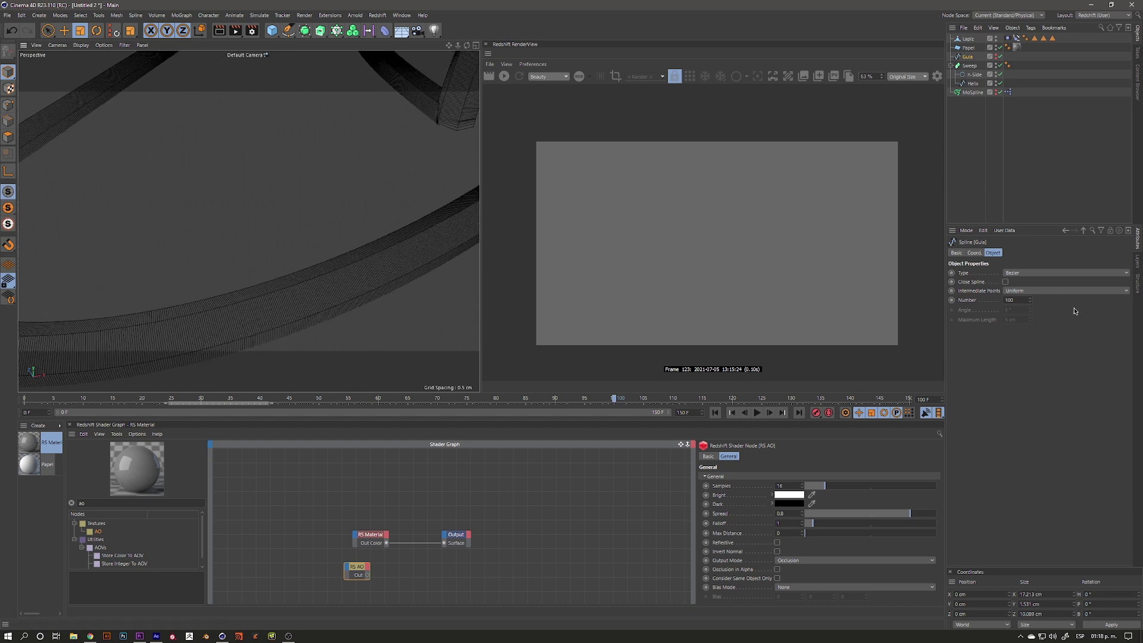
pyautogui.click(1012, 300)
pyautogui.click(975, 83)
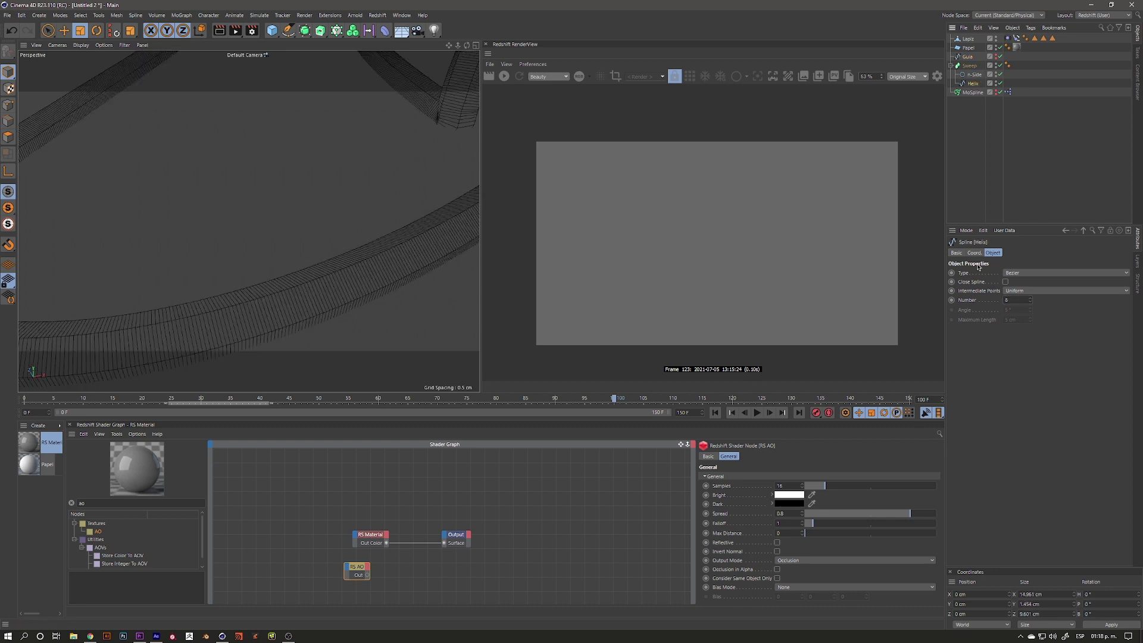
pyautogui.click(969, 56)
pyautogui.click(1015, 300)
# Step: Review the Sweep's settings and collapse its child objects in the Object Manager
pyautogui.click(969, 66)
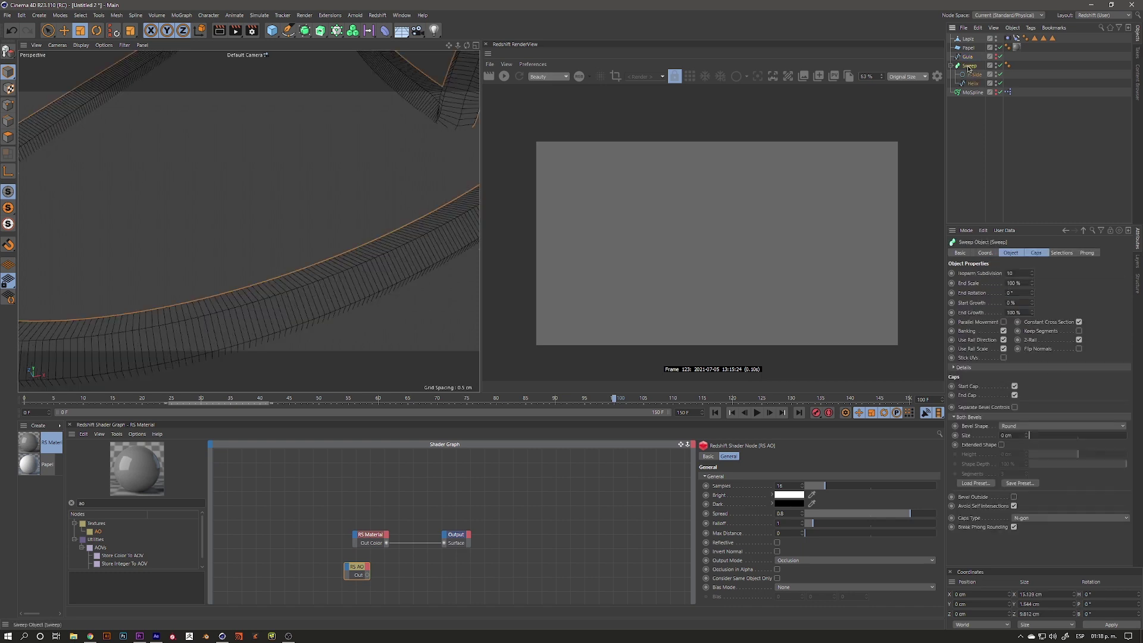
pyautogui.scroll(-5, 306, 294)
pyautogui.scroll(-5, 316, 279)
pyautogui.scroll(-5, 340, 250)
pyautogui.scroll(3, 350, 232)
pyautogui.scroll(2, 351, 233)
pyautogui.scroll(-3, 350, 232)
pyautogui.scroll(-1, 350, 230)
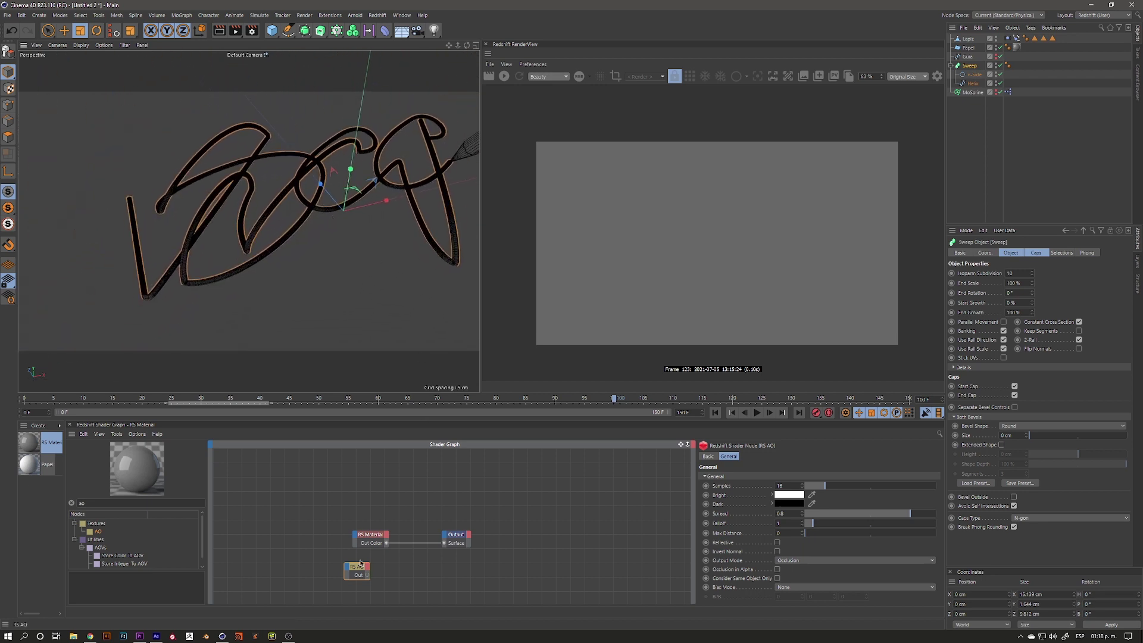
pyautogui.click(951, 66)
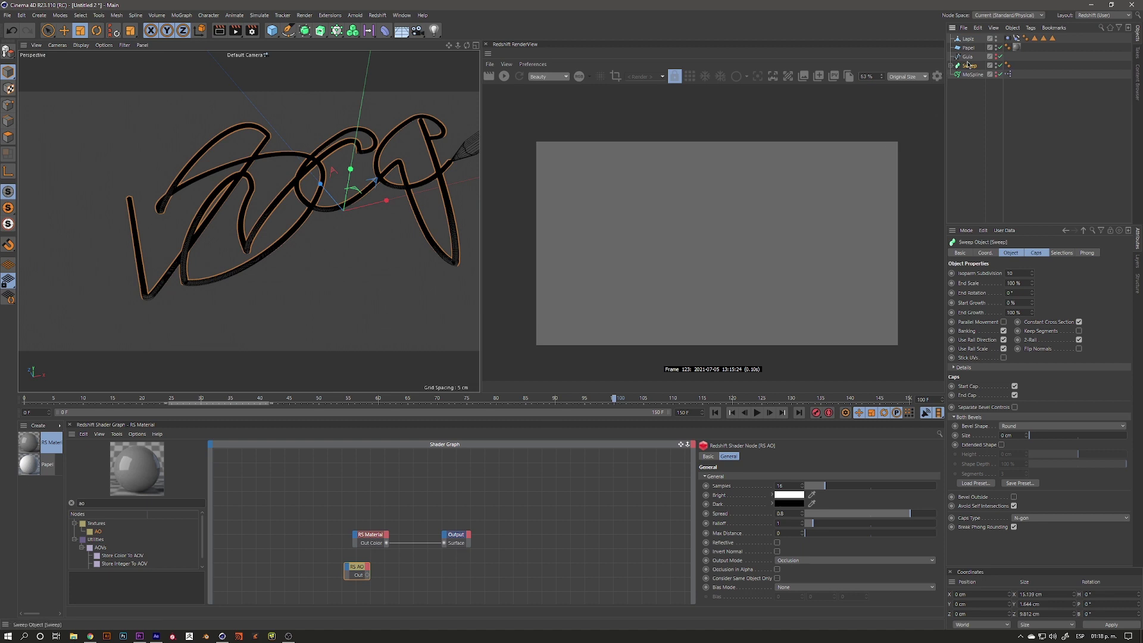
# Step: Start the Redshift RenderView and add a Redshift Object tag to the Sweep
pyautogui.click(504, 76)
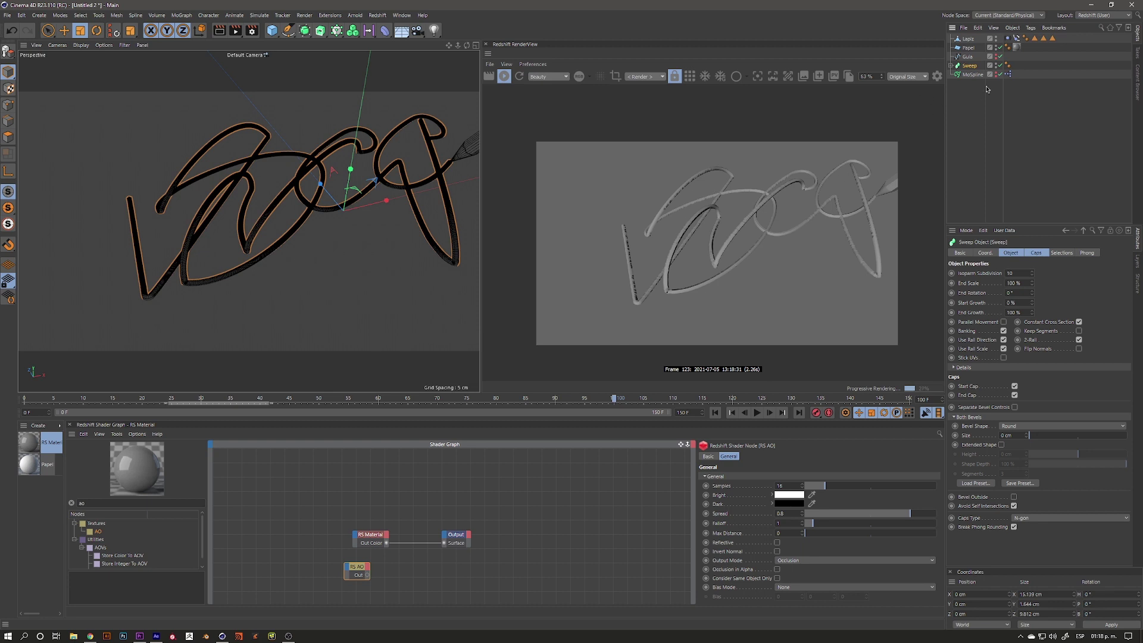
pyautogui.rightClick(969, 68)
pyautogui.moveTo(995, 160)
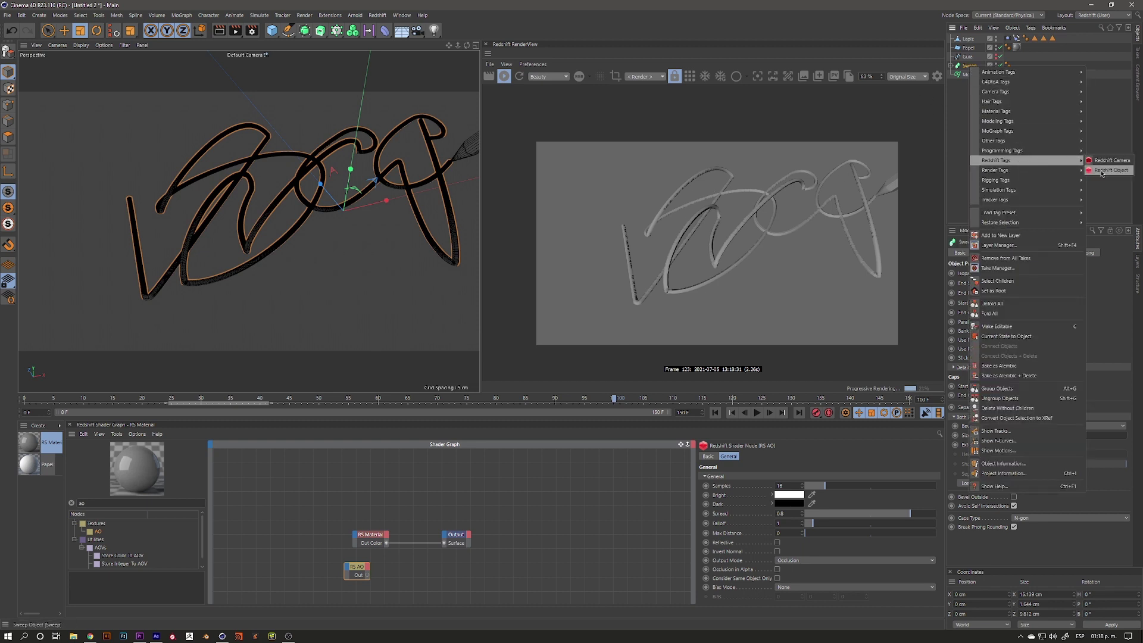
pyautogui.click(1103, 171)
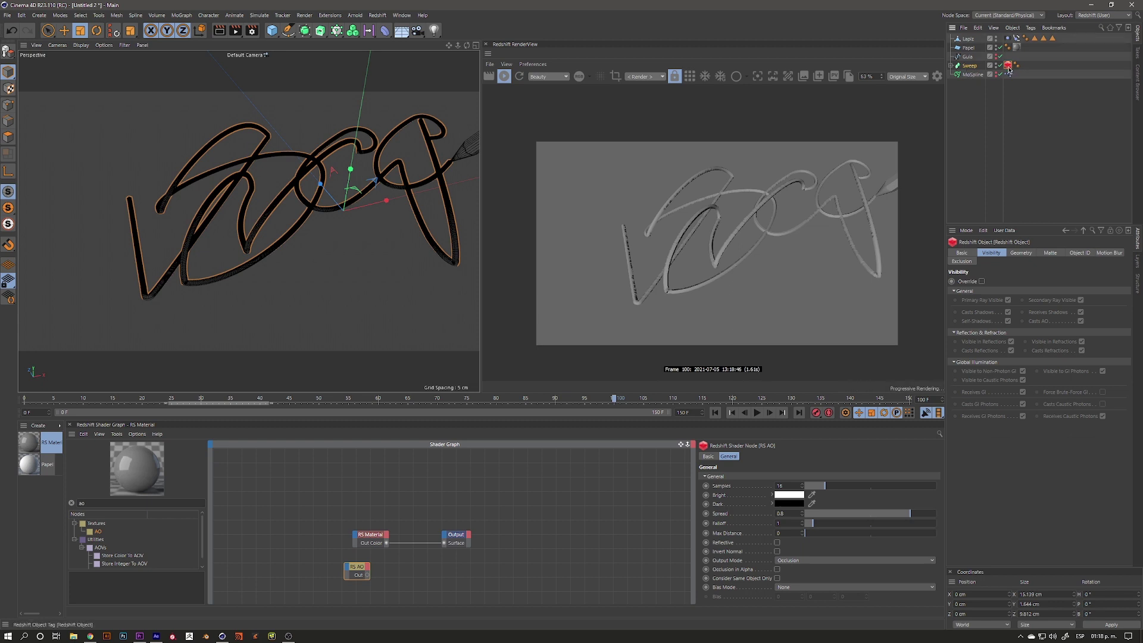
# Step: Override Sweep visibility, turning off primary/secondary rays and all shadows, and wire RS AO to Output
pyautogui.click(982, 282)
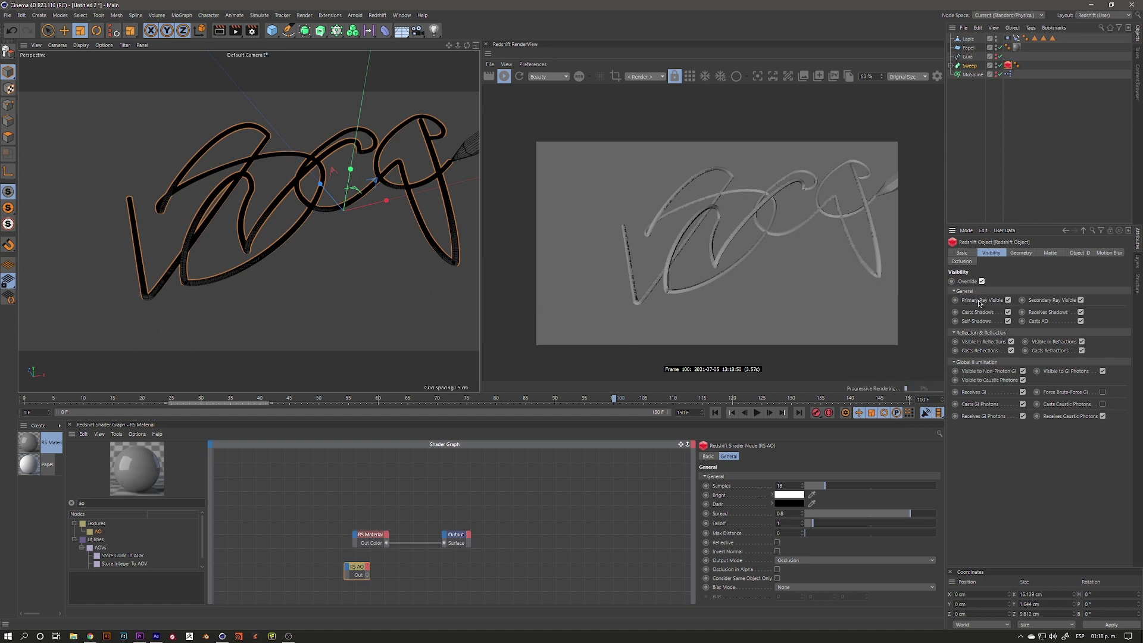
pyautogui.click(1009, 300)
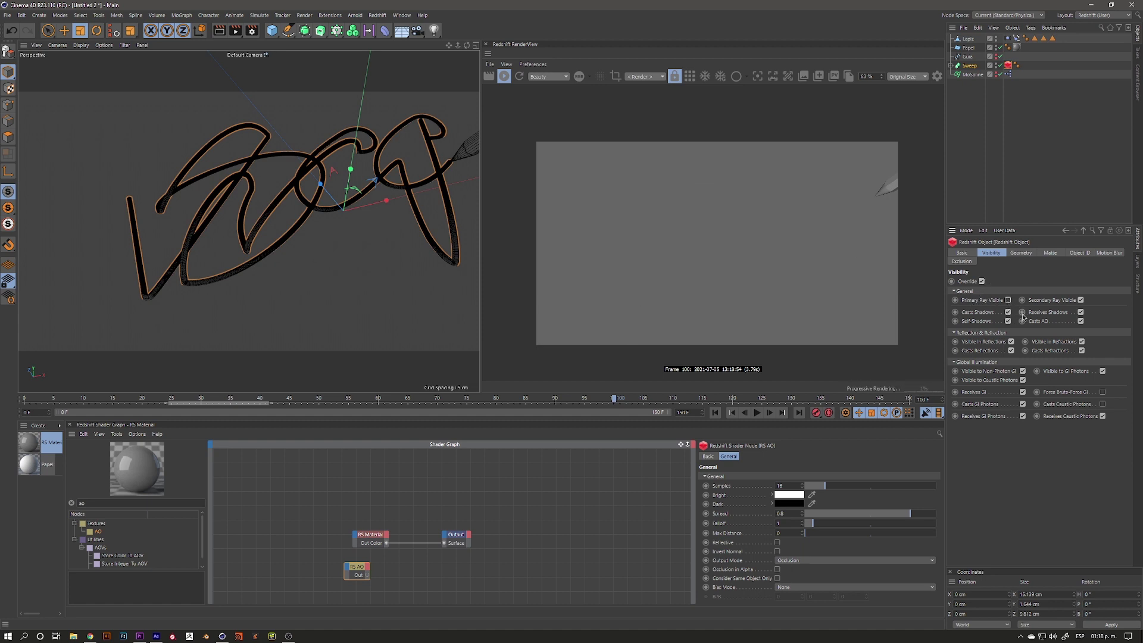
pyautogui.click(1080, 300)
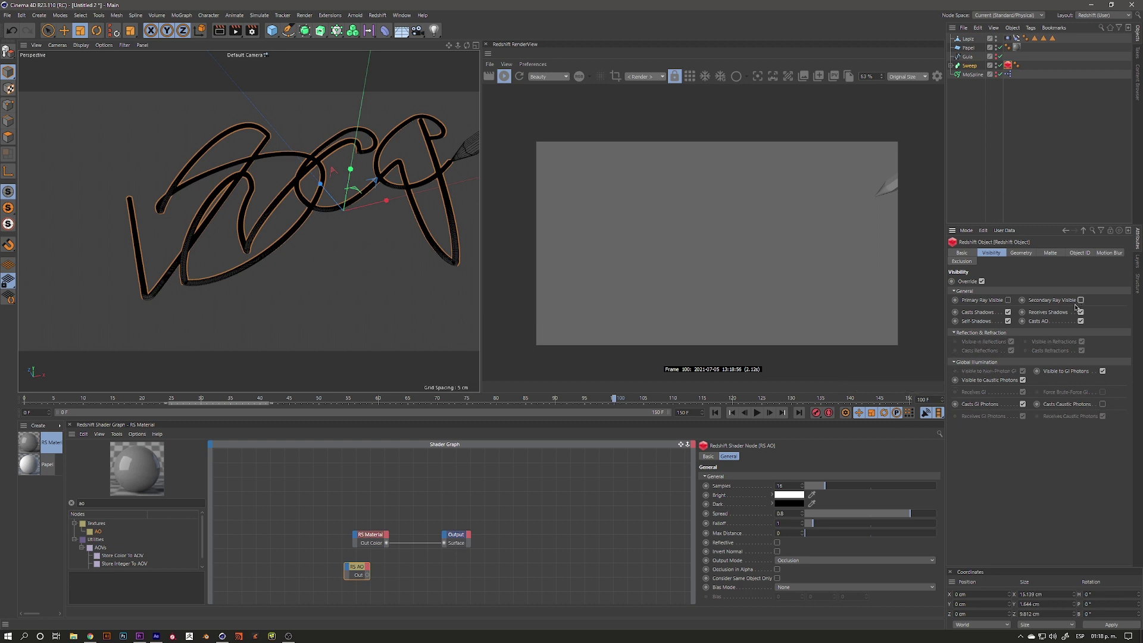
pyautogui.click(1008, 312)
pyautogui.click(1080, 312)
pyautogui.click(1008, 321)
pyautogui.moveTo(357, 574); pyautogui.dragTo(444, 543)
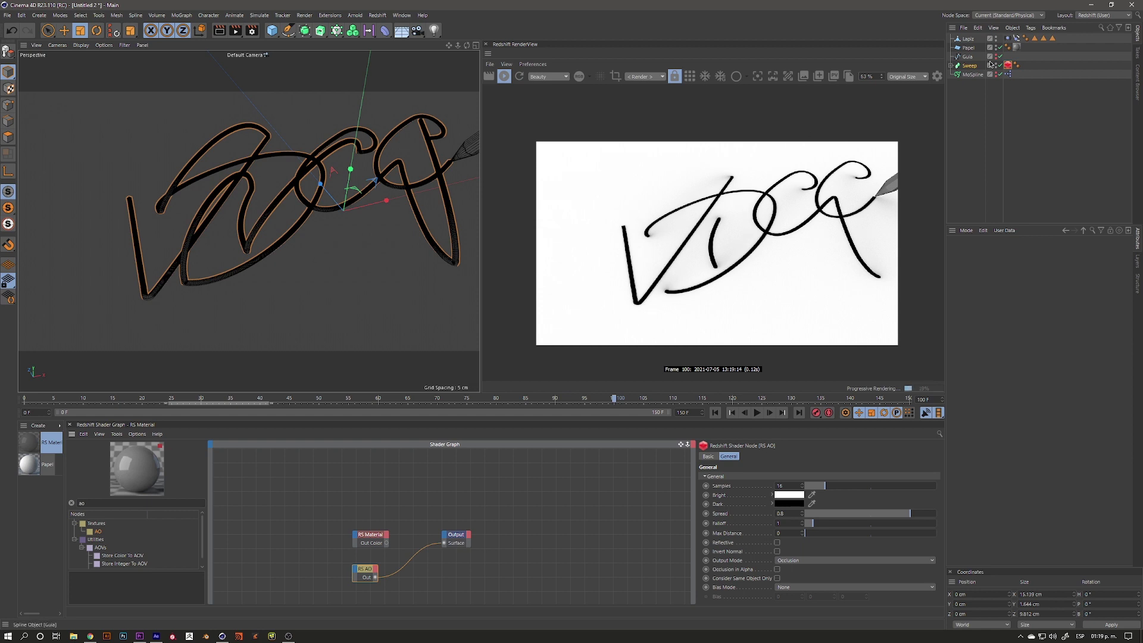
# Step: Set the Sweep's n-Side profile size to 0.1 cm for thinner strokes
pyautogui.click(968, 66)
pyautogui.click(970, 75)
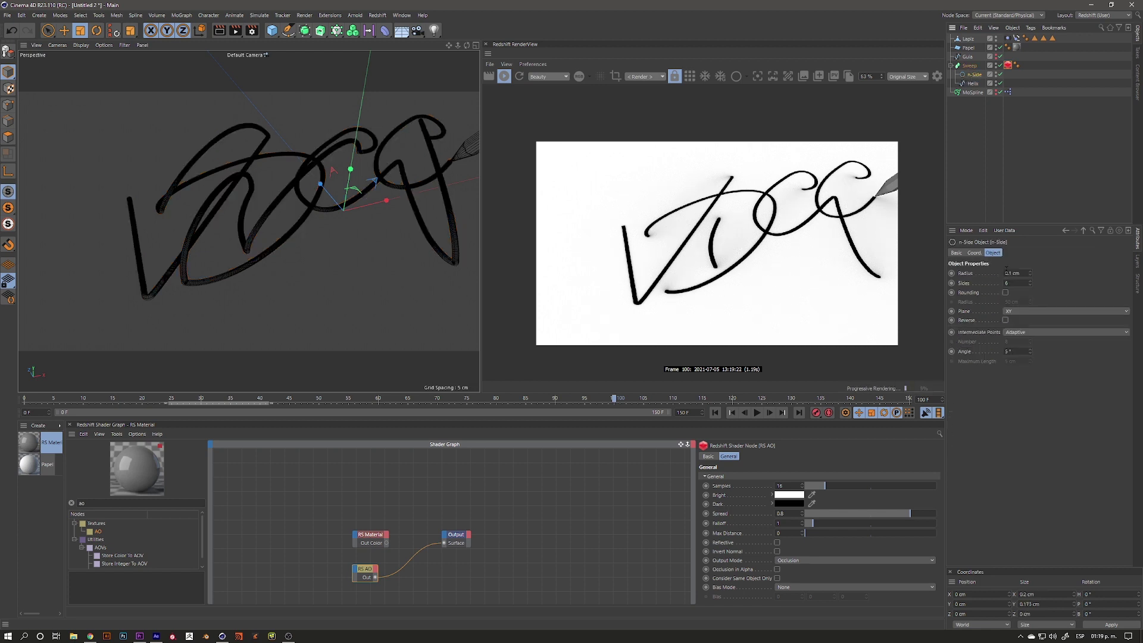
pyautogui.scroll(3, 419, 193)
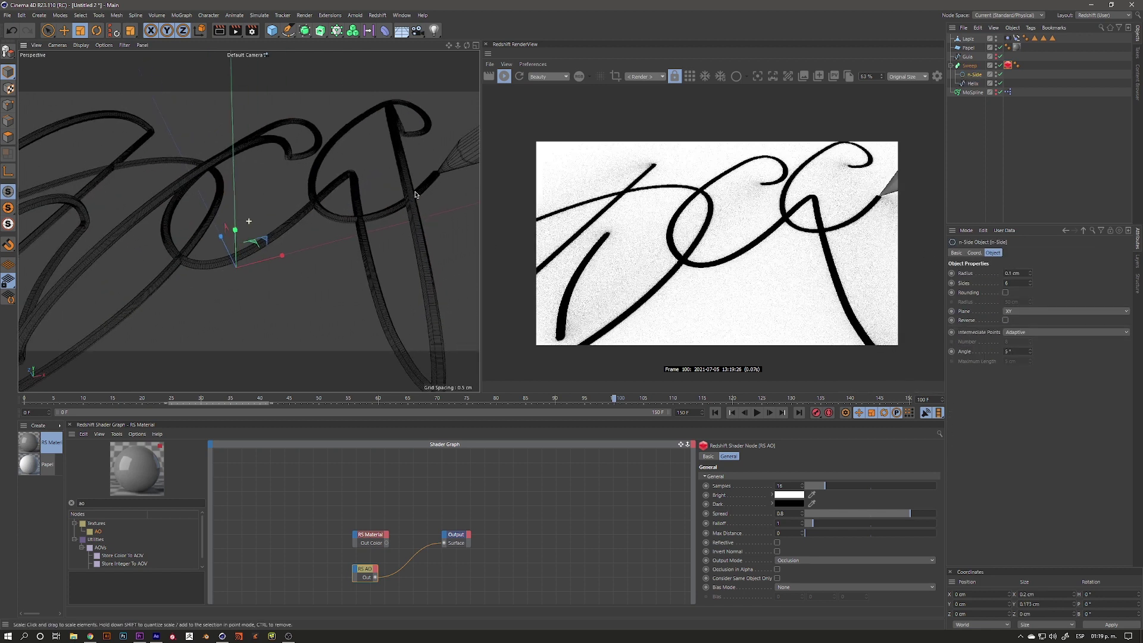
pyautogui.scroll(3, 419, 193)
pyautogui.scroll(3, 419, 193)
pyautogui.scroll(2, 418, 193)
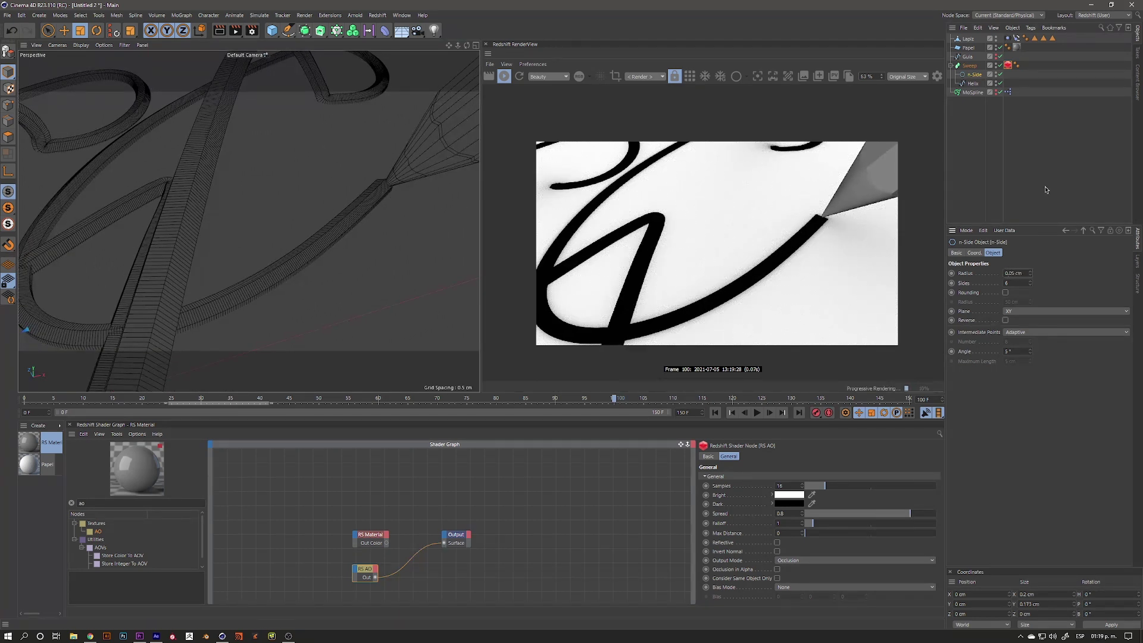
pyautogui.press('Return')
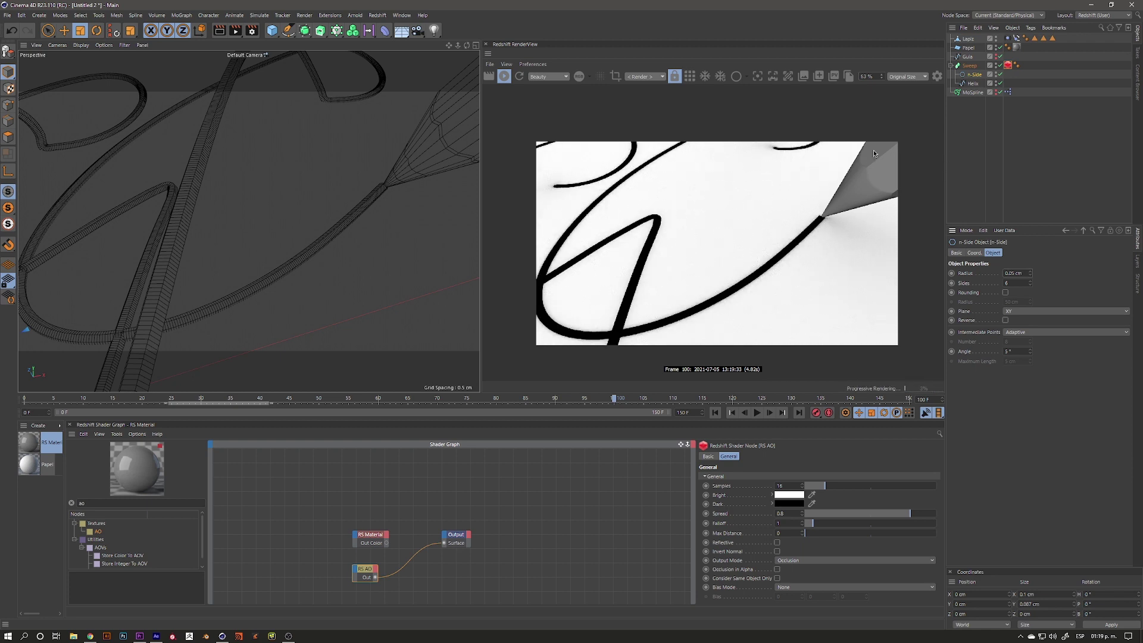
# Step: Inspect the thinner stroke near the pencil tip, then show the Sweep's Caps settings
pyautogui.moveTo(817, 225); pyautogui.dragTo(780, 231)
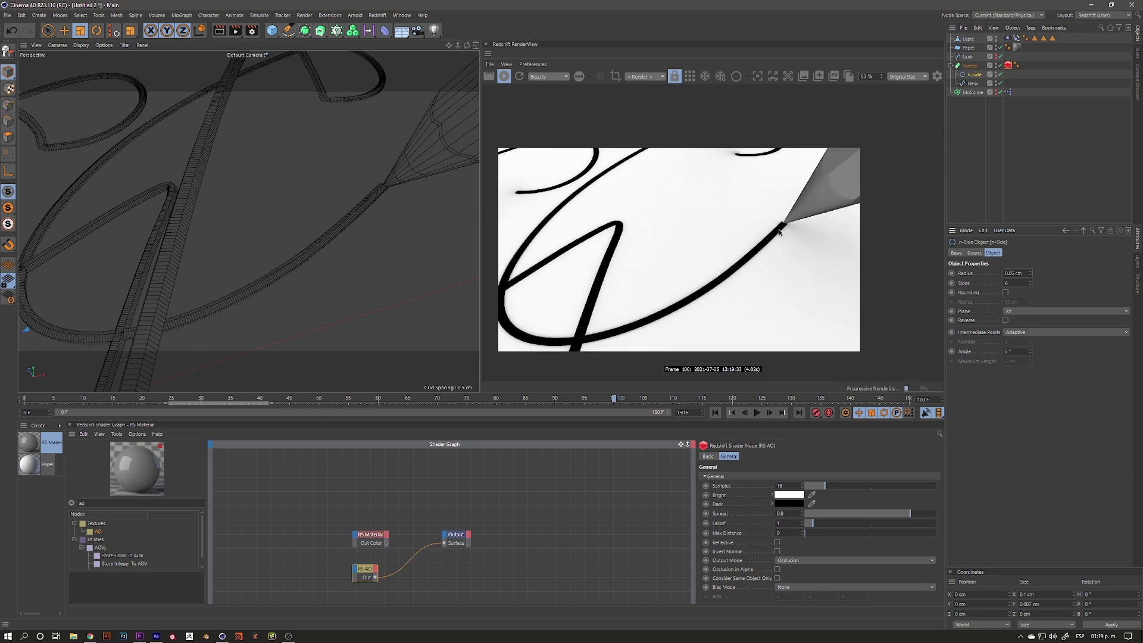
pyautogui.scroll(4, 382, 191)
pyautogui.scroll(4, 382, 190)
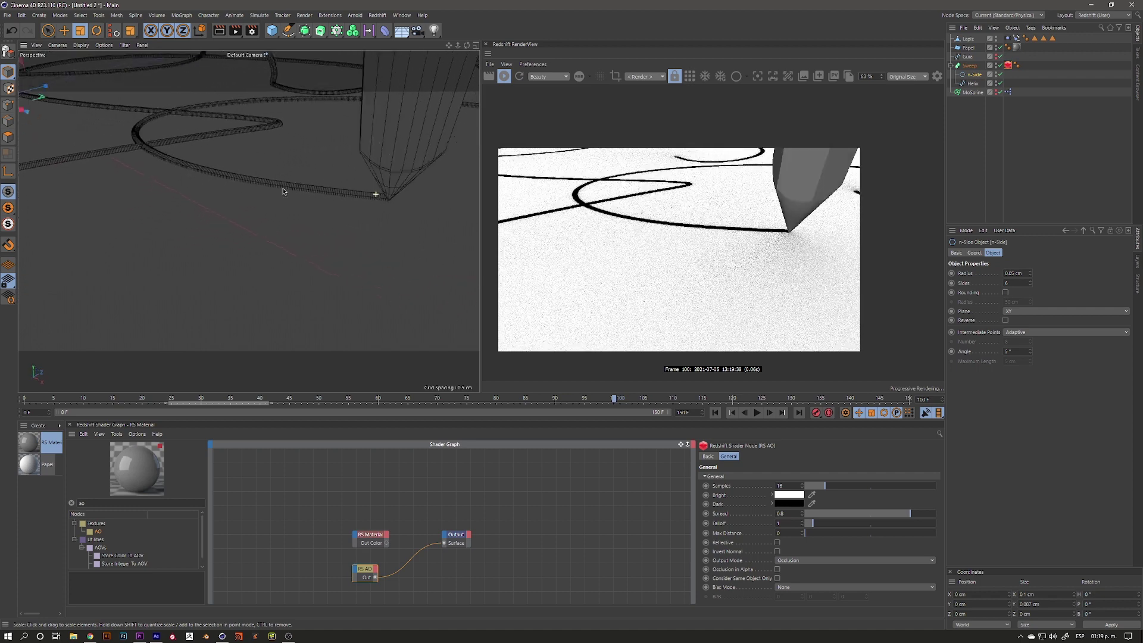
pyautogui.scroll(3, 382, 190)
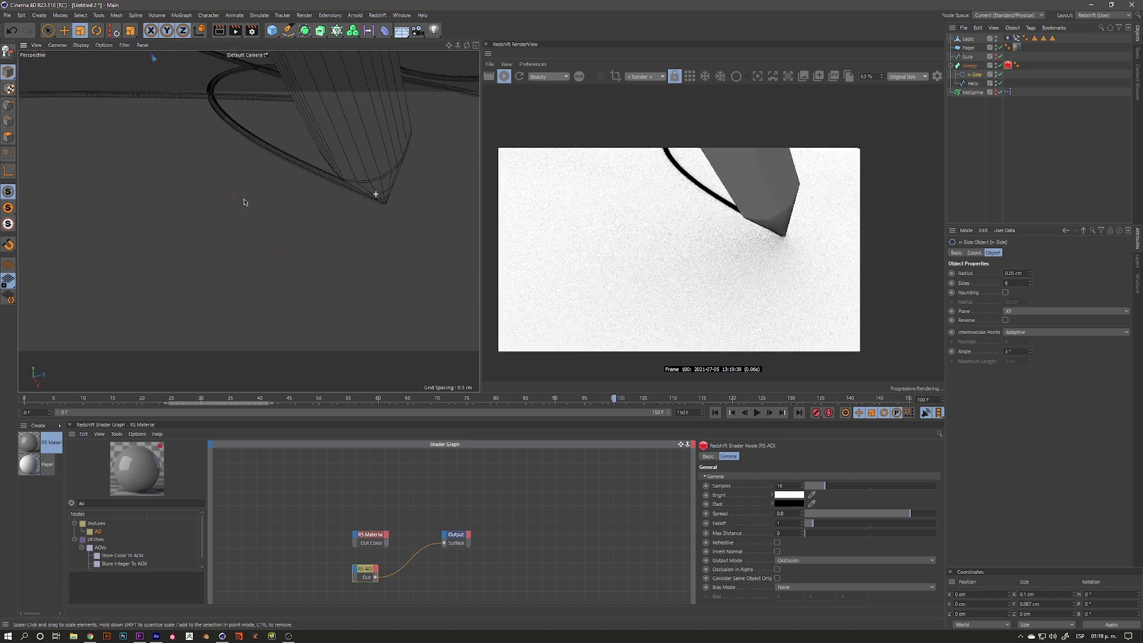
pyautogui.scroll(-4, 244, 202)
pyautogui.scroll(-4, 336, 194)
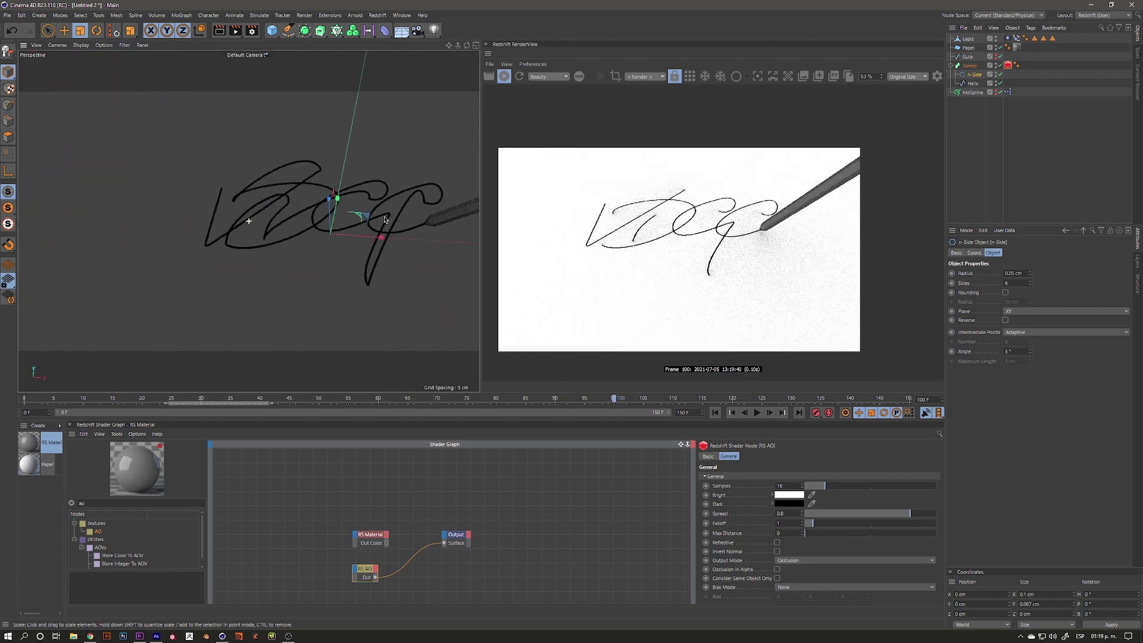
pyautogui.scroll(-2, 298, 199)
pyautogui.scroll(3, 293, 223)
pyautogui.scroll(4, 309, 181)
pyautogui.scroll(3, 309, 181)
pyautogui.scroll(2, 357, 162)
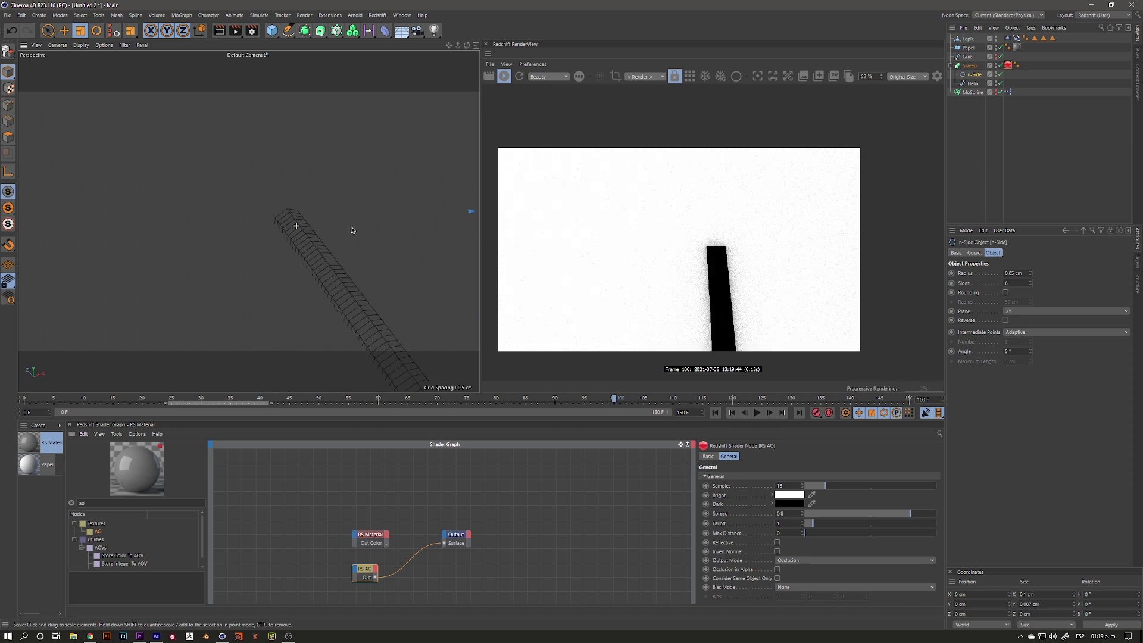
pyautogui.keyDown('alt'); pyautogui.moveTo(302, 235); pyautogui.dragTo(293, 227); pyautogui.keyUp('alt')
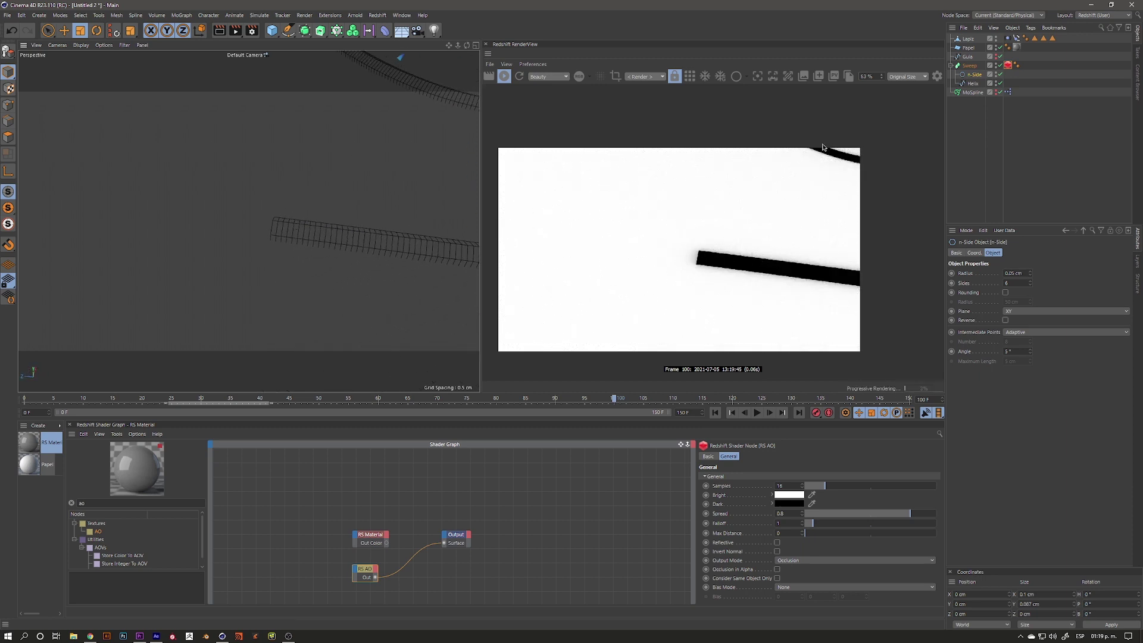
pyautogui.click(970, 65)
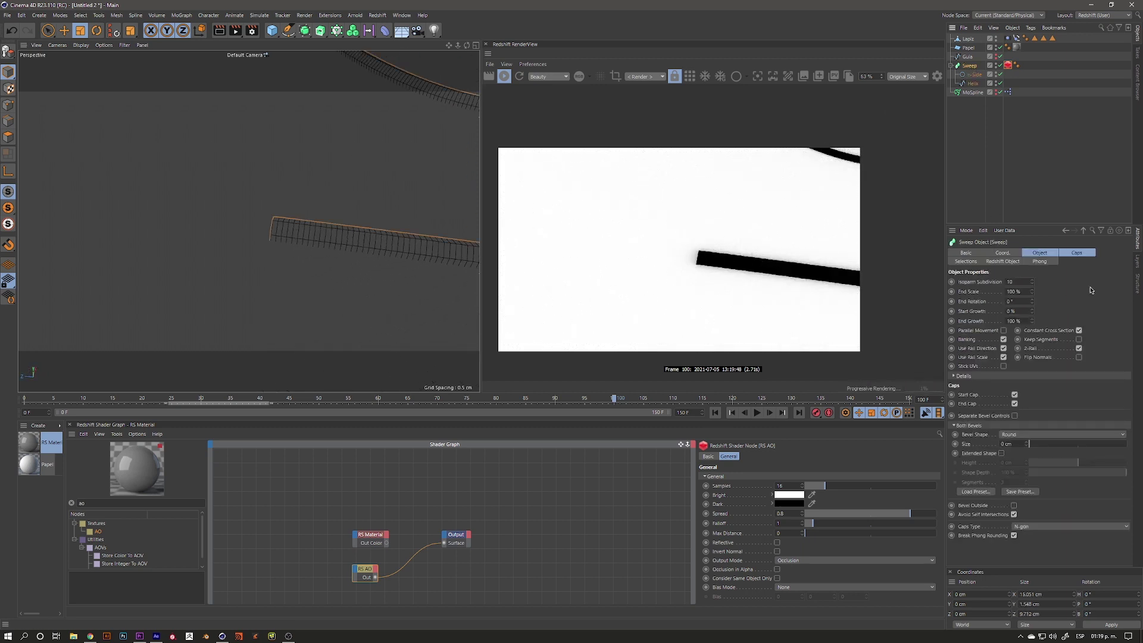
pyautogui.click(1077, 253)
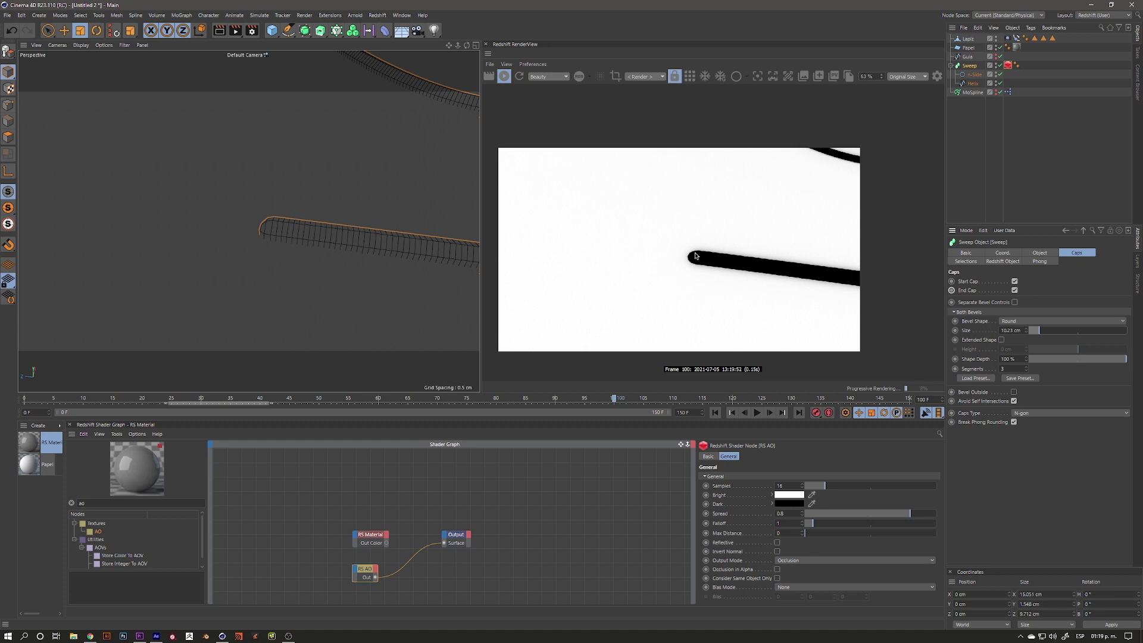
# Step: Raise the Round cap bevel Size until the stroke ends look rounded, then clear the selection
pyautogui.scroll(-5, 321, 265)
pyautogui.keyDown('alt'); pyautogui.moveTo(321, 266); pyautogui.dragTo(342, 265); pyautogui.keyUp('alt')
pyautogui.scroll(3, 343, 264)
pyautogui.scroll(2, 343, 256)
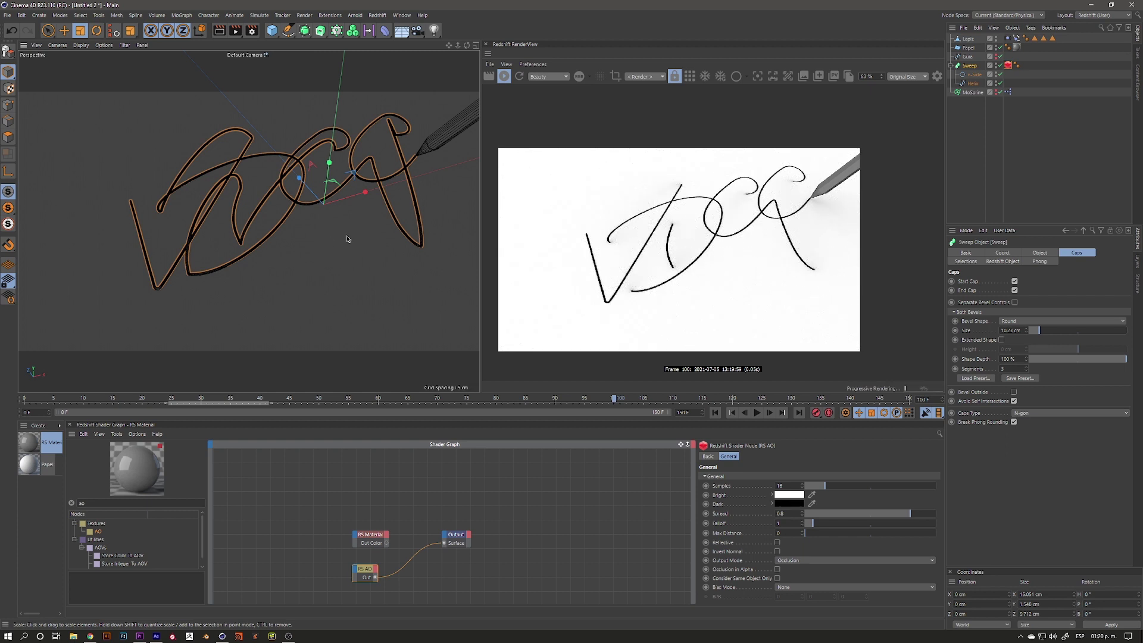
pyautogui.scroll(2, 241, 243)
pyautogui.scroll(4, 241, 243)
pyautogui.scroll(3, 238, 242)
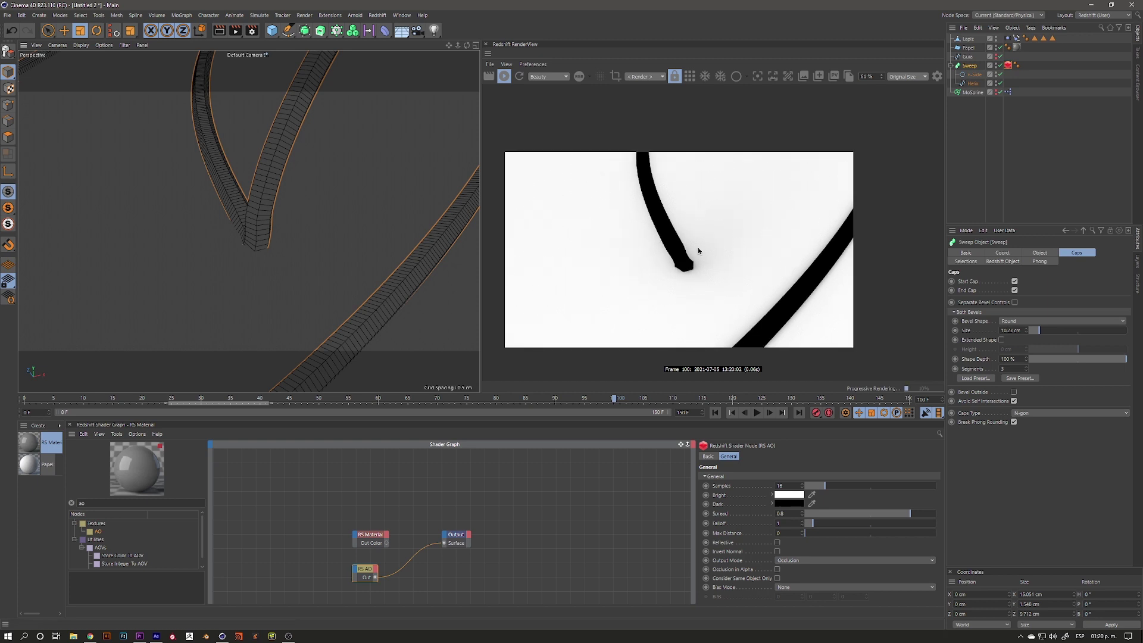
pyautogui.scroll(-4, 315, 242)
pyautogui.scroll(1, 239, 268)
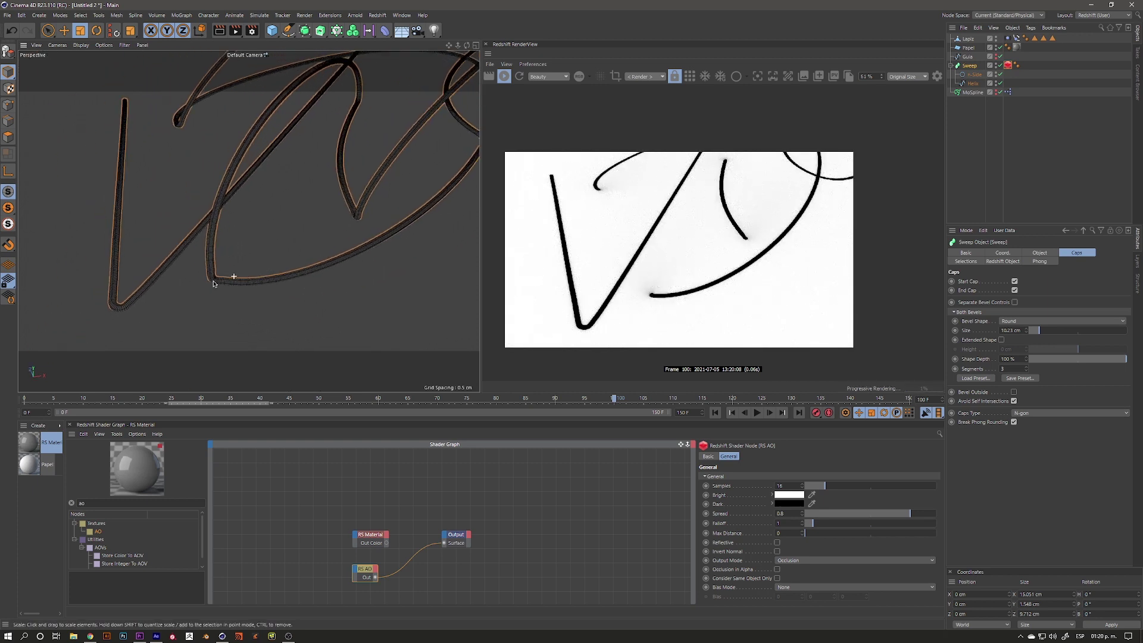
pyautogui.scroll(3, 236, 262)
pyautogui.scroll(3, 241, 251)
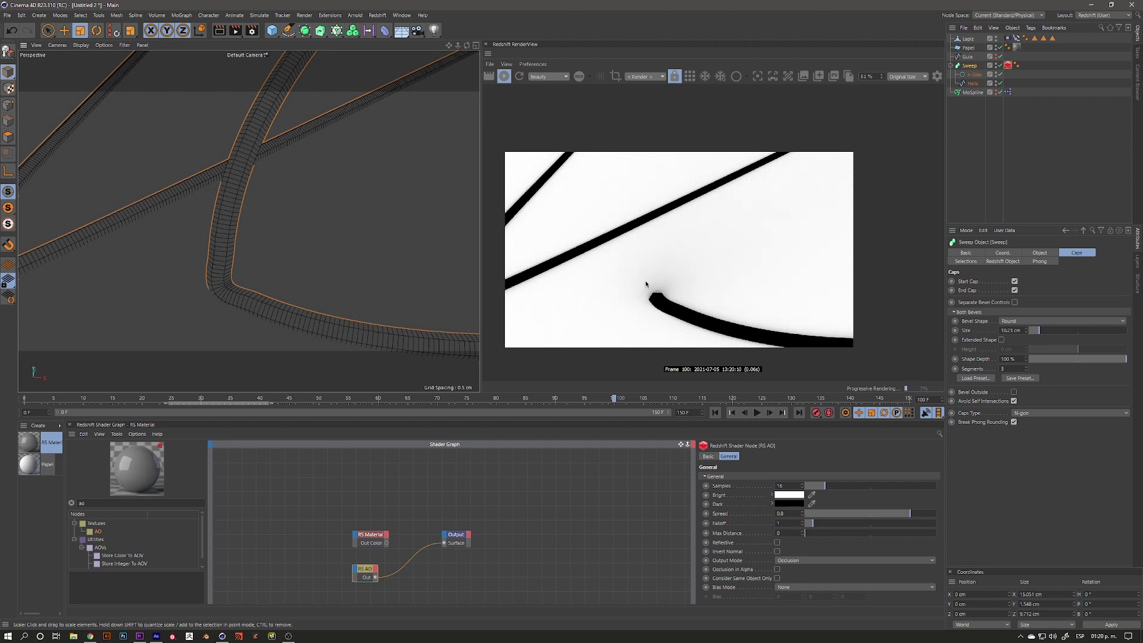
pyautogui.scroll(-2, 277, 273)
pyautogui.scroll(-2, 298, 256)
pyautogui.scroll(-2, 322, 238)
pyautogui.scroll(-2, 347, 215)
pyautogui.scroll(2, 286, 214)
pyautogui.scroll(3, 286, 214)
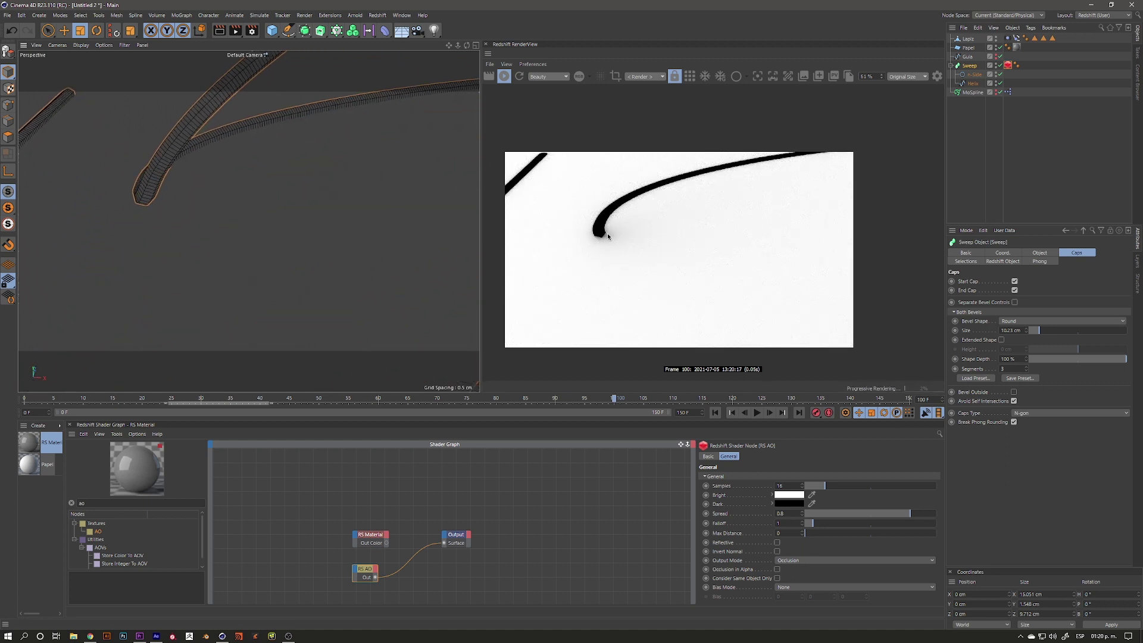
pyautogui.scroll(-2, 250, 186)
pyautogui.scroll(-3, 286, 208)
pyautogui.scroll(2, 225, 216)
pyautogui.scroll(3, 225, 216)
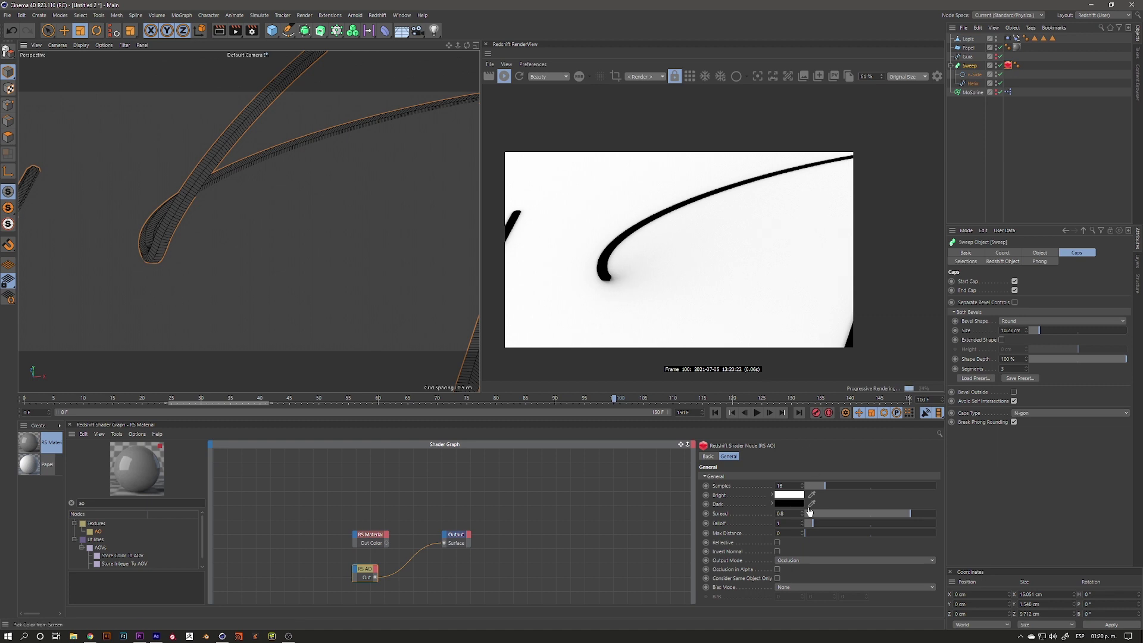
pyautogui.click(358, 576)
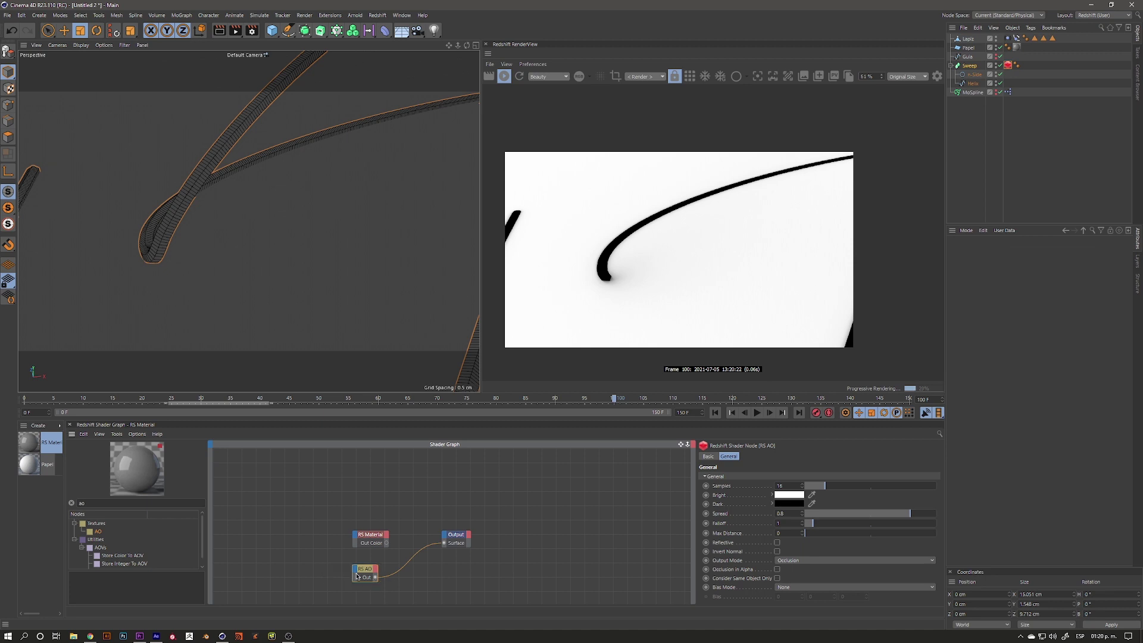
# Step: Enable Invert Normal on the RS AO node after comparing both states
pyautogui.click(776, 552)
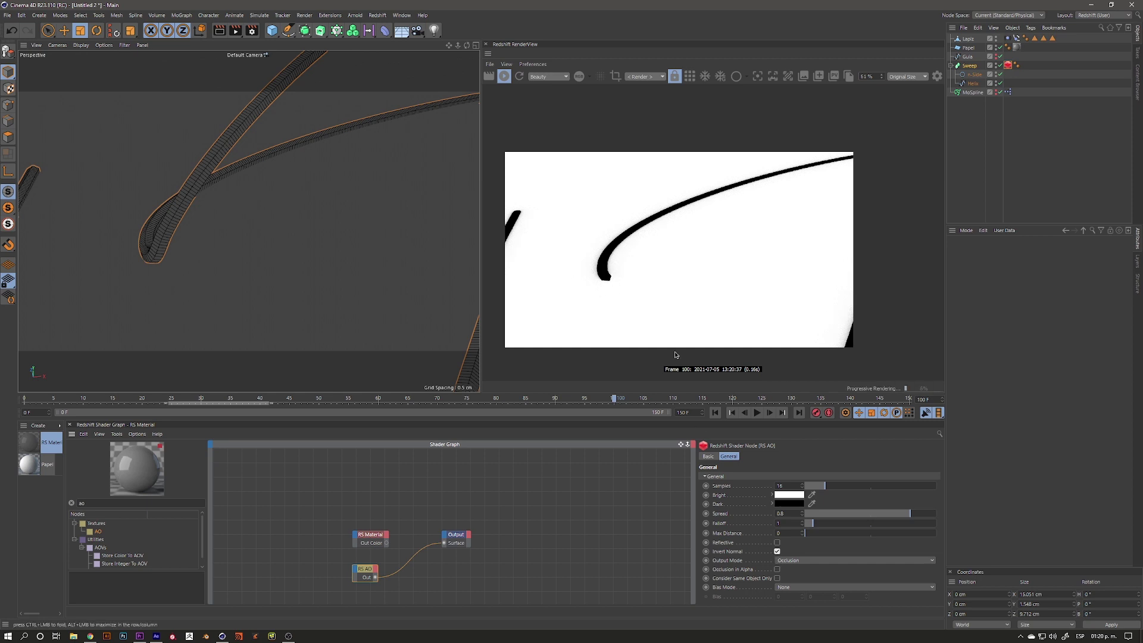
pyautogui.click(777, 552)
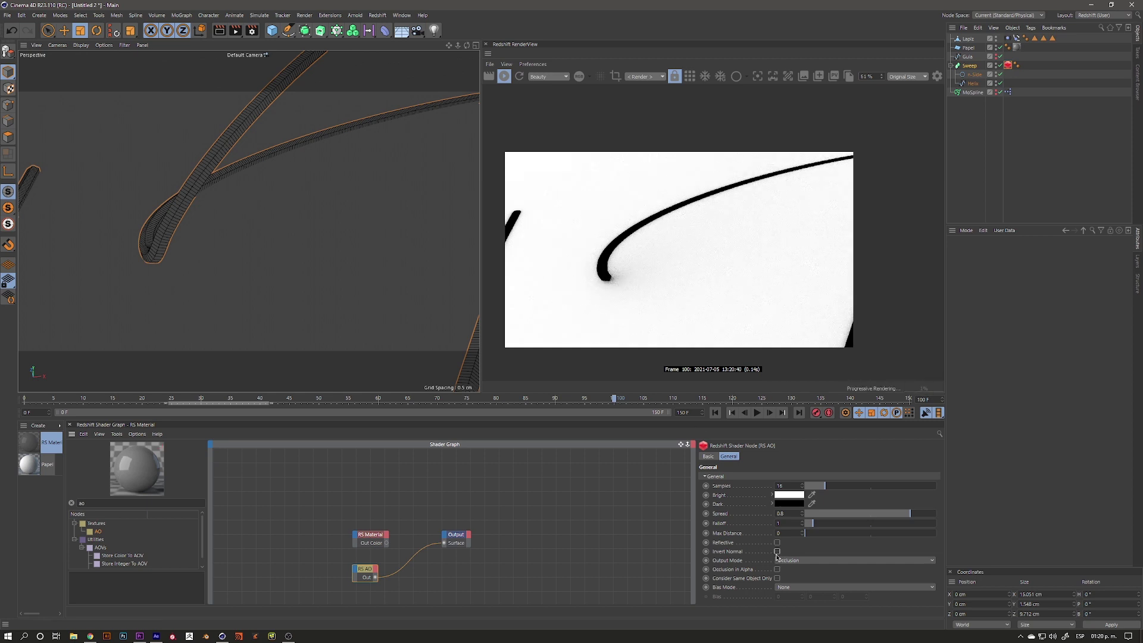
pyautogui.click(777, 552)
pyautogui.click(777, 552)
pyautogui.click(777, 552)
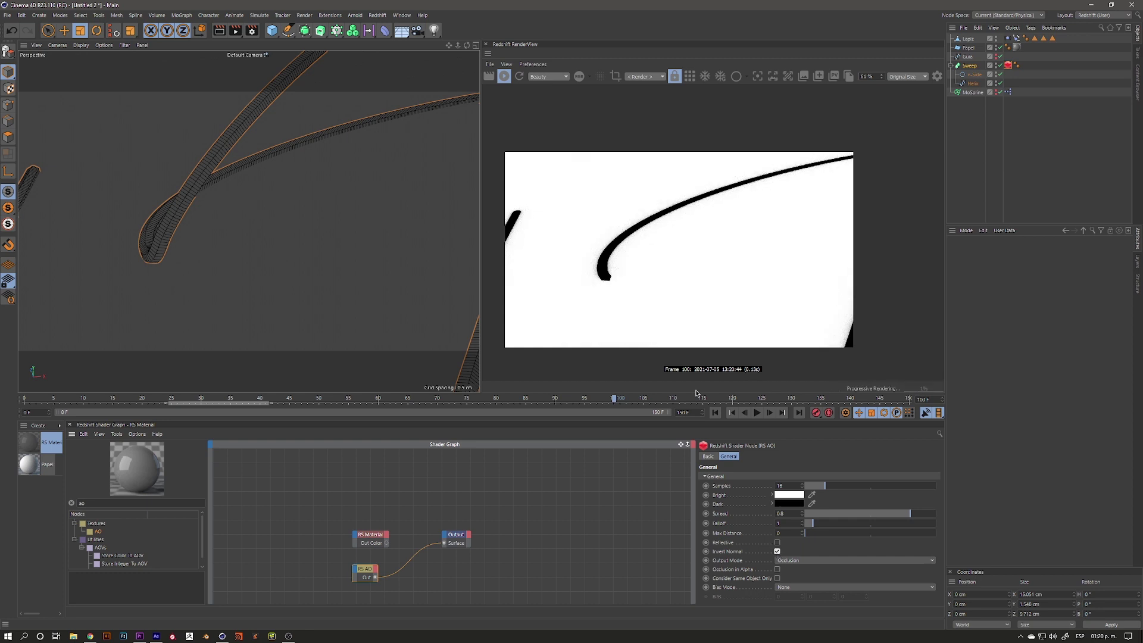
# Step: Orbit to view the whole signature and move the RS Material node higher in the graph
pyautogui.scroll(-3, 199, 240)
pyautogui.scroll(-10, 198, 239)
pyautogui.keyDown('alt'); pyautogui.moveTo(198, 239); pyautogui.dragTo(268, 227); pyautogui.keyUp('alt')
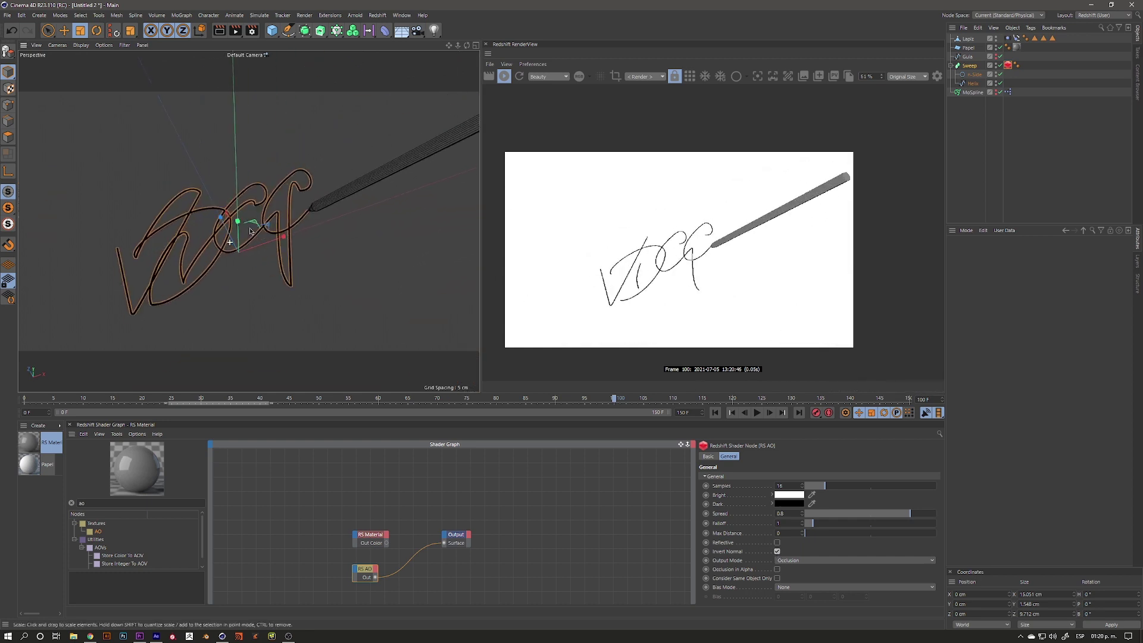
pyautogui.moveTo(372, 532); pyautogui.dragTo(367, 483)
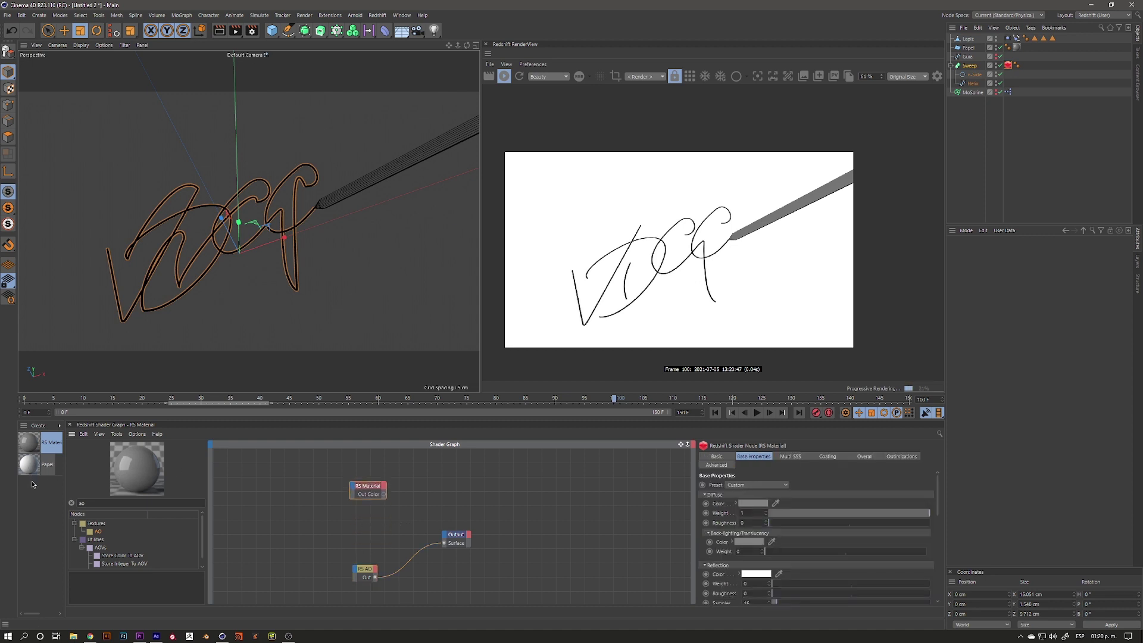
# Step: Duplicate the RS Material node and set the copy's diffuse colour to near black
pyautogui.moveTo(373, 489)
pyautogui.mouseDown()
pyautogui.moveTo(369, 477)
pyautogui.moveTo(377, 504)
pyautogui.moveTo(336, 510)
pyautogui.mouseUp()
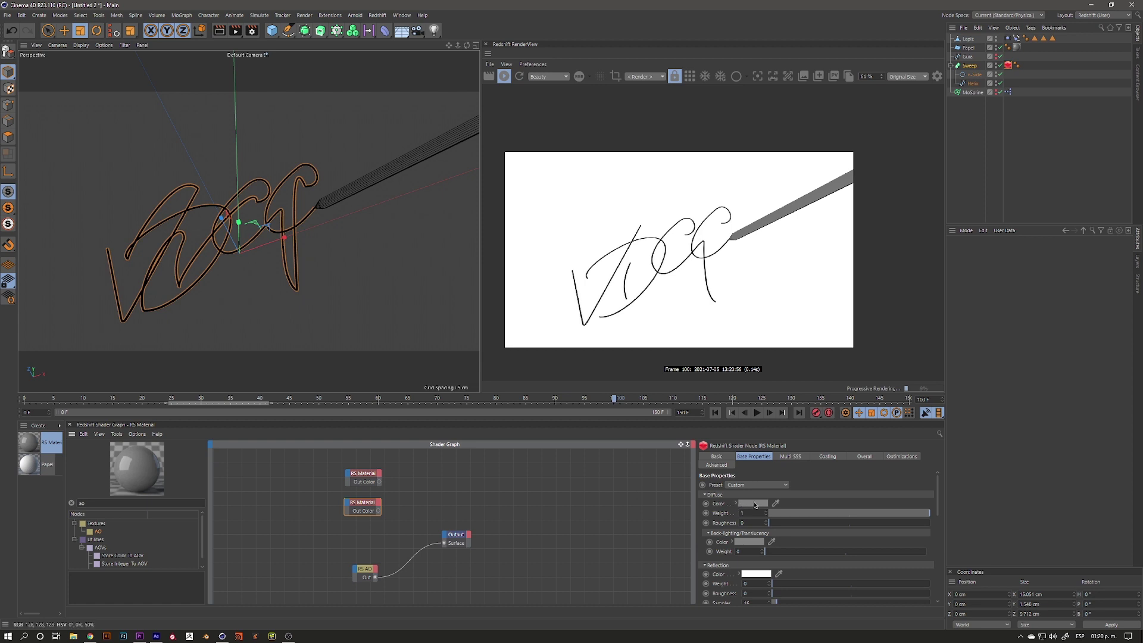
pyautogui.click(753, 503)
pyautogui.moveTo(770, 518); pyautogui.dragTo(703, 519)
pyautogui.click(737, 534)
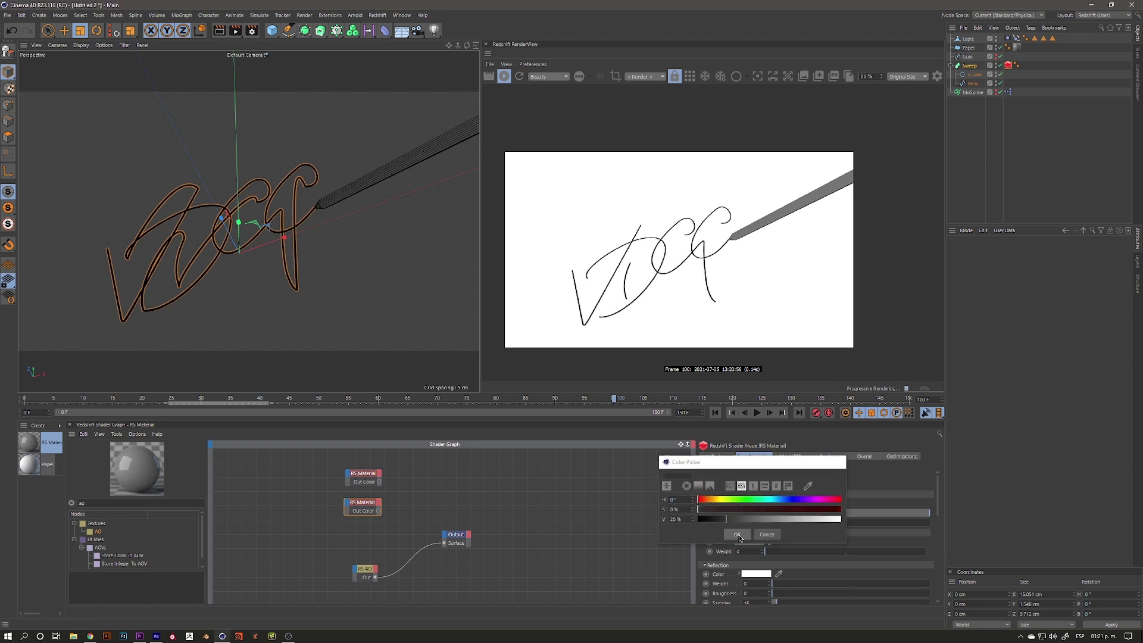
# Step: Add an RS Material Blender with the two materials in Base Color and Layer Color 1
pyautogui.doubleClick(107, 503)
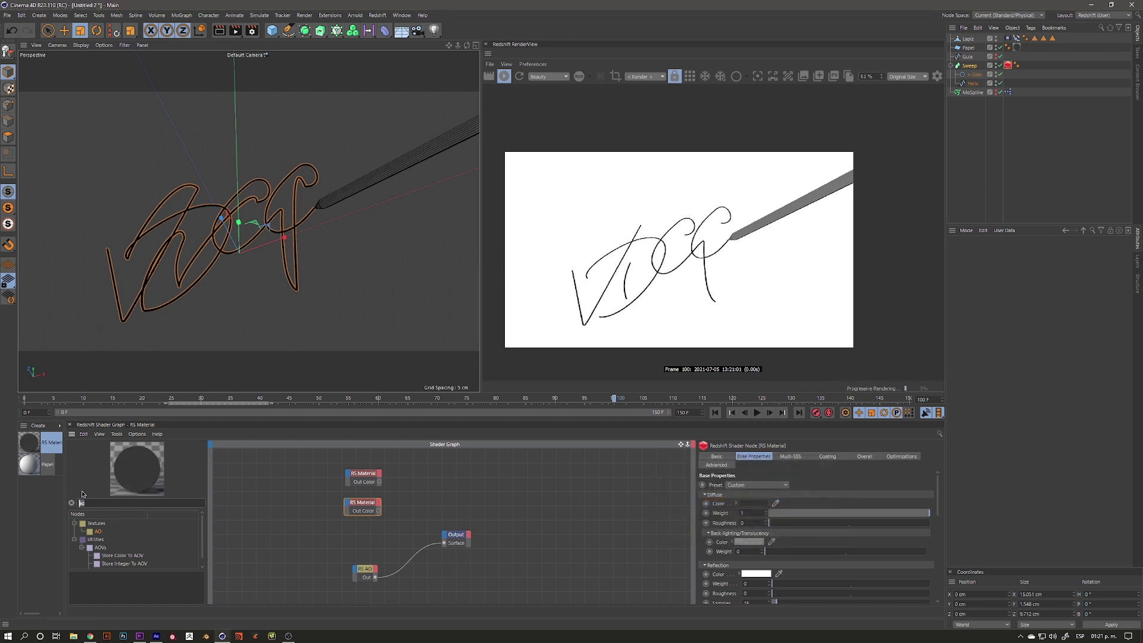
pyautogui.write('material')
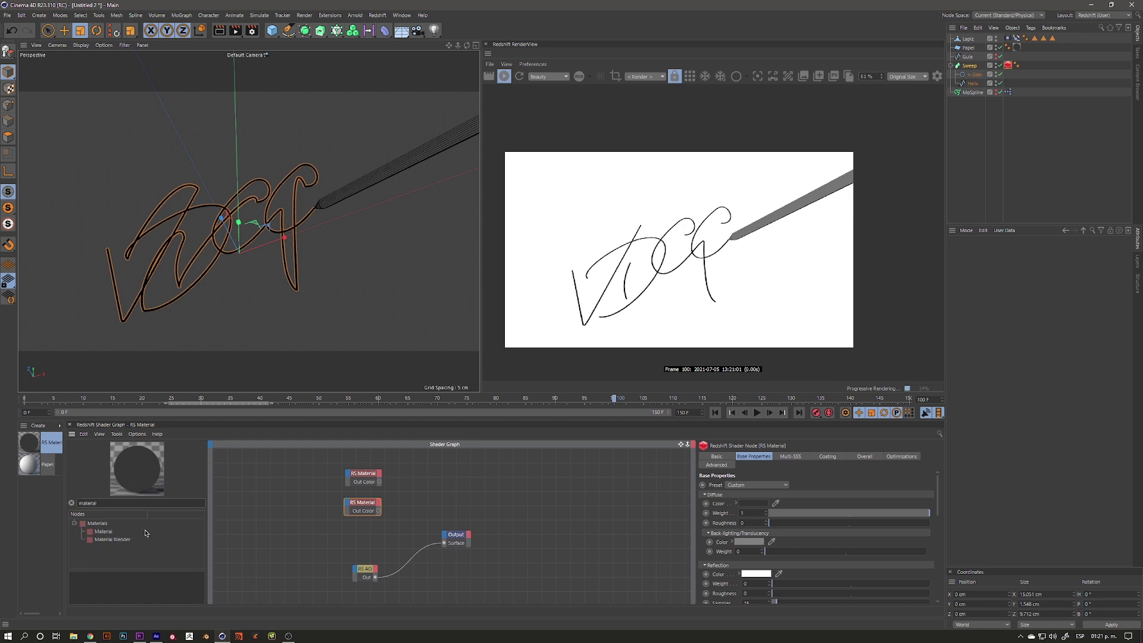
pyautogui.moveTo(113, 540); pyautogui.dragTo(451, 483)
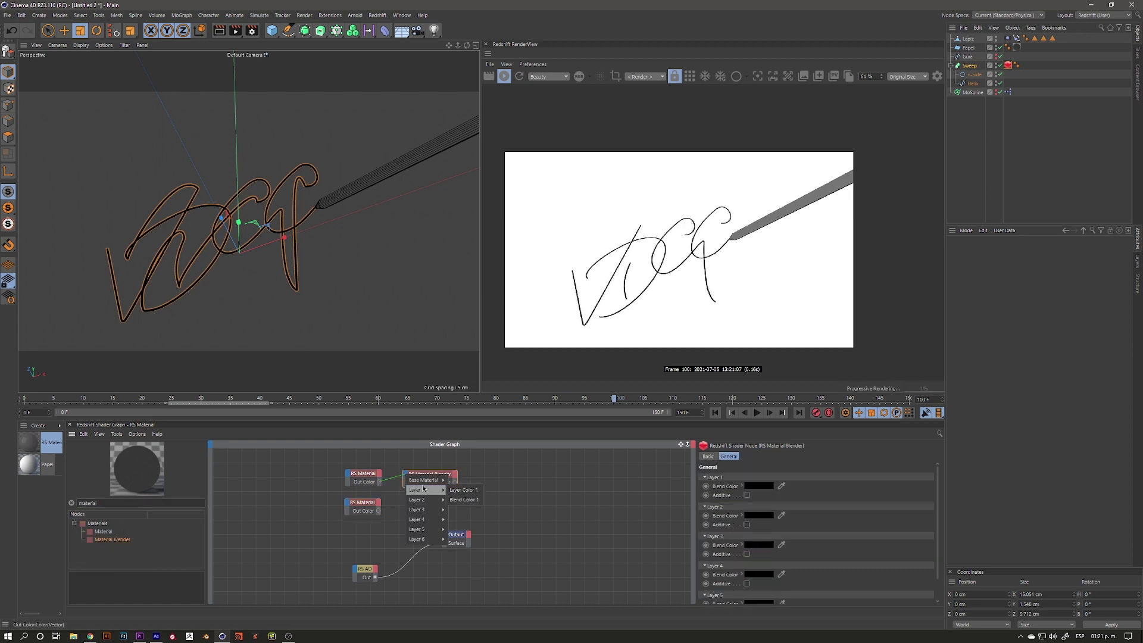
pyautogui.click(460, 480)
pyautogui.moveTo(379, 511); pyautogui.dragTo(406, 480)
pyautogui.click(467, 490)
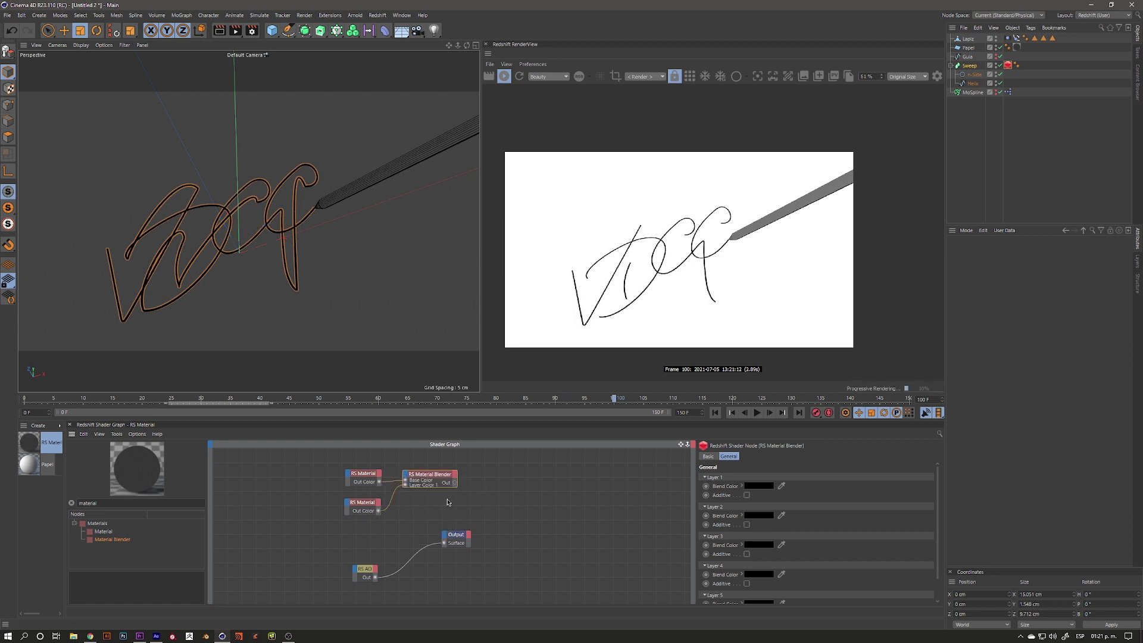
# Step: Mask layer 1 with RS AO, send the blender to Output, and put the top material in Layer Color 1
pyautogui.moveTo(375, 577); pyautogui.dragTo(420, 493)
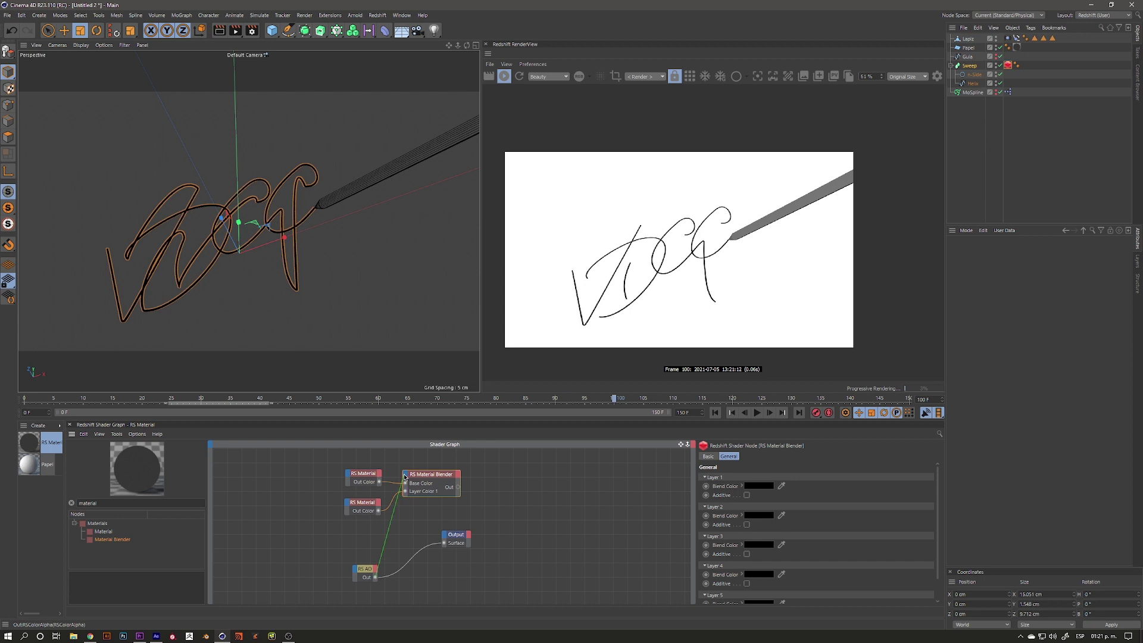
pyautogui.click(463, 500)
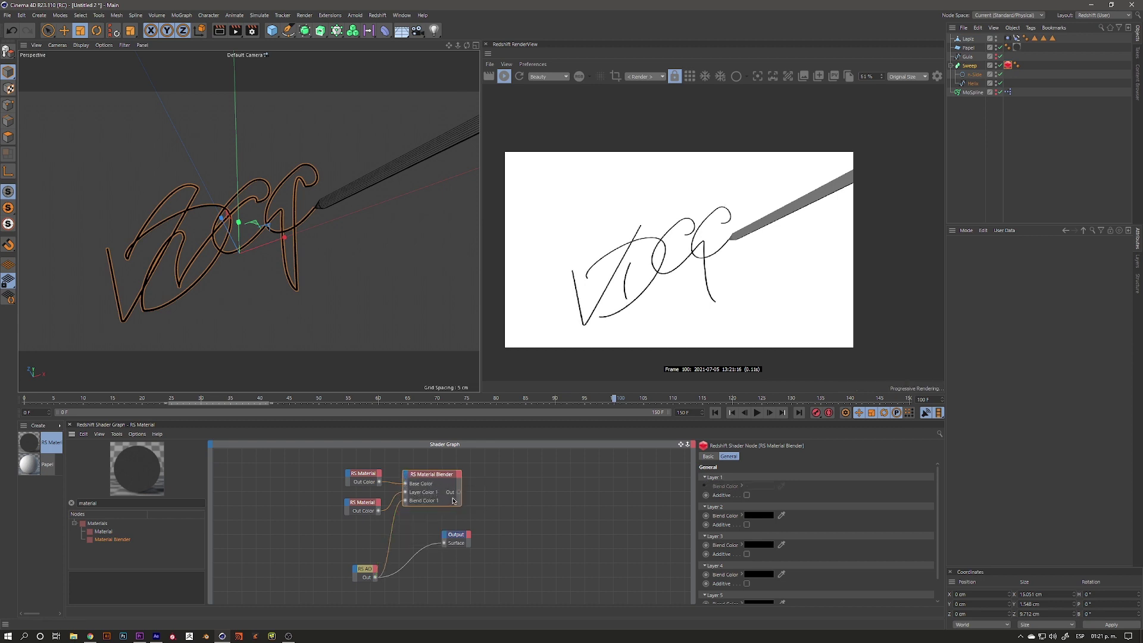
pyautogui.moveTo(458, 492)
pyautogui.mouseDown()
pyautogui.moveTo(444, 545)
pyautogui.moveTo(514, 507)
pyautogui.mouseUp()
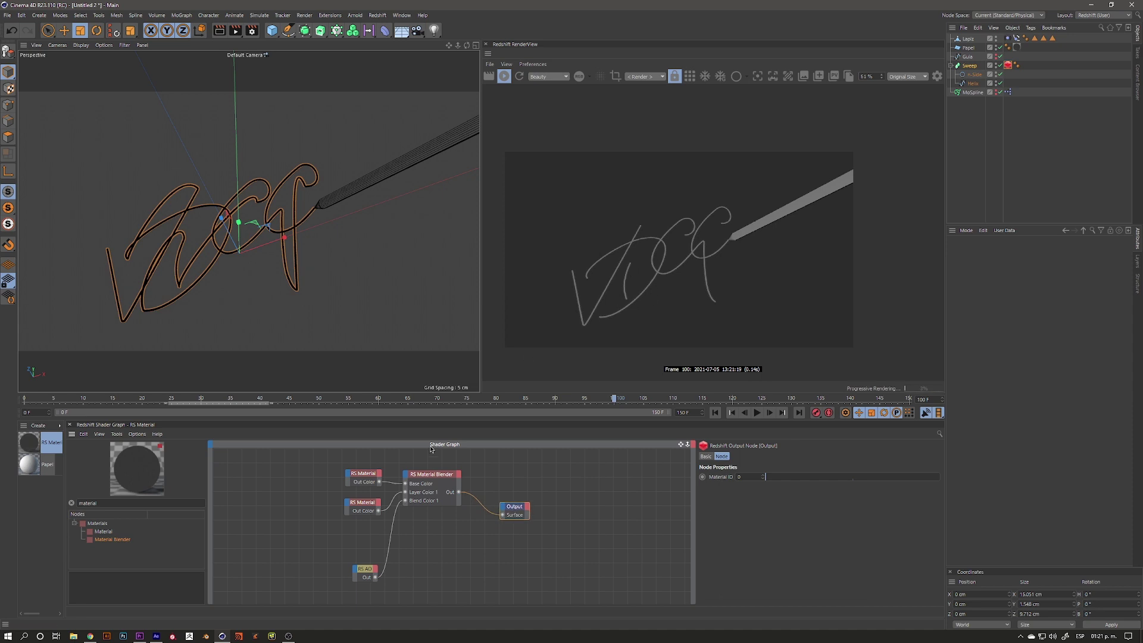
pyautogui.moveTo(365, 570); pyautogui.dragTo(344, 565)
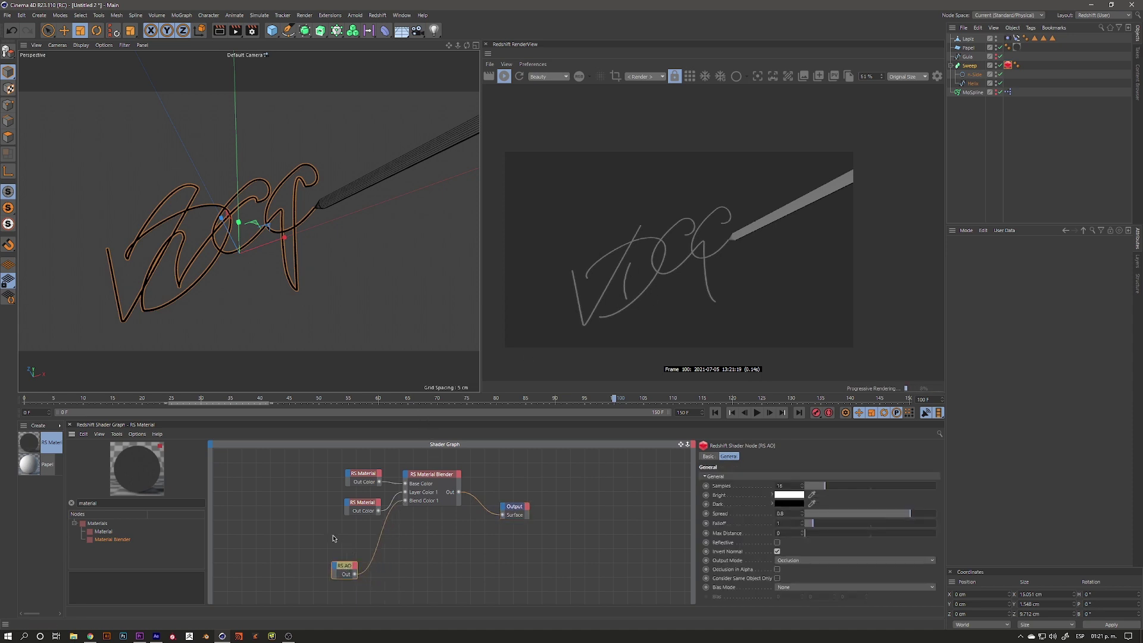
pyautogui.moveTo(405, 492)
pyautogui.mouseDown()
pyautogui.moveTo(381, 485)
pyautogui.moveTo(410, 475)
pyautogui.mouseUp()
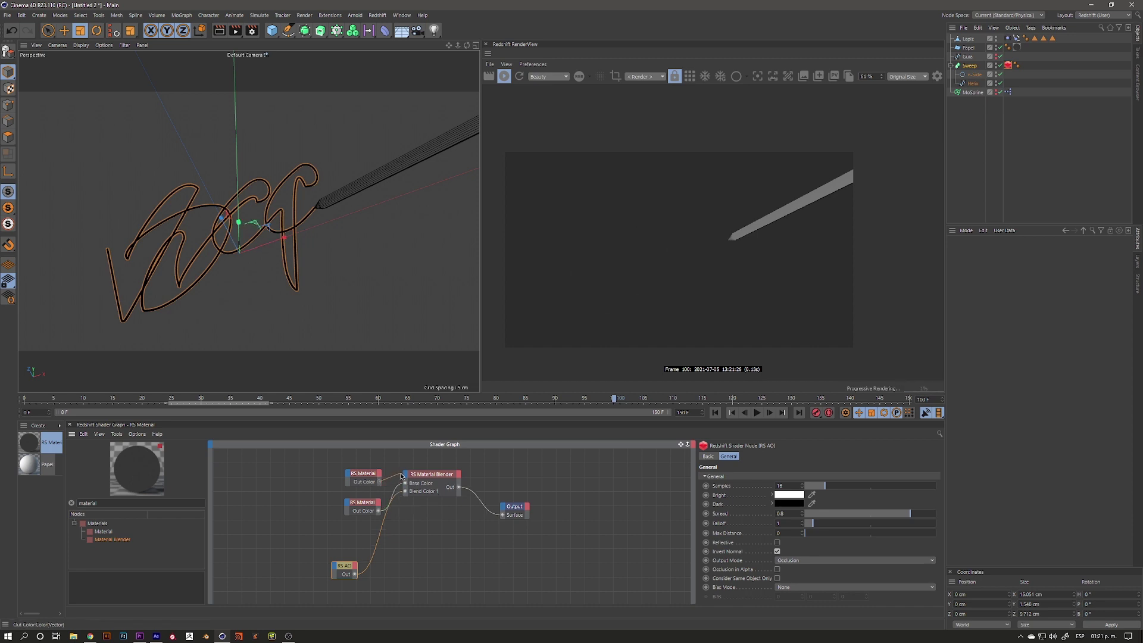
pyautogui.click(462, 489)
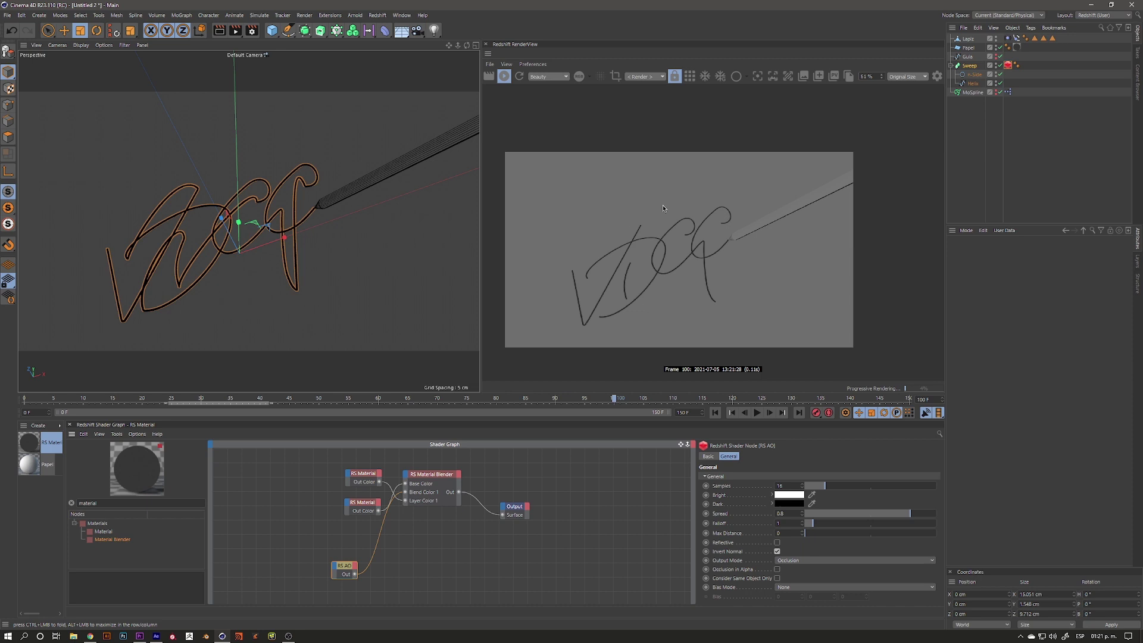
pyautogui.click(977, 179)
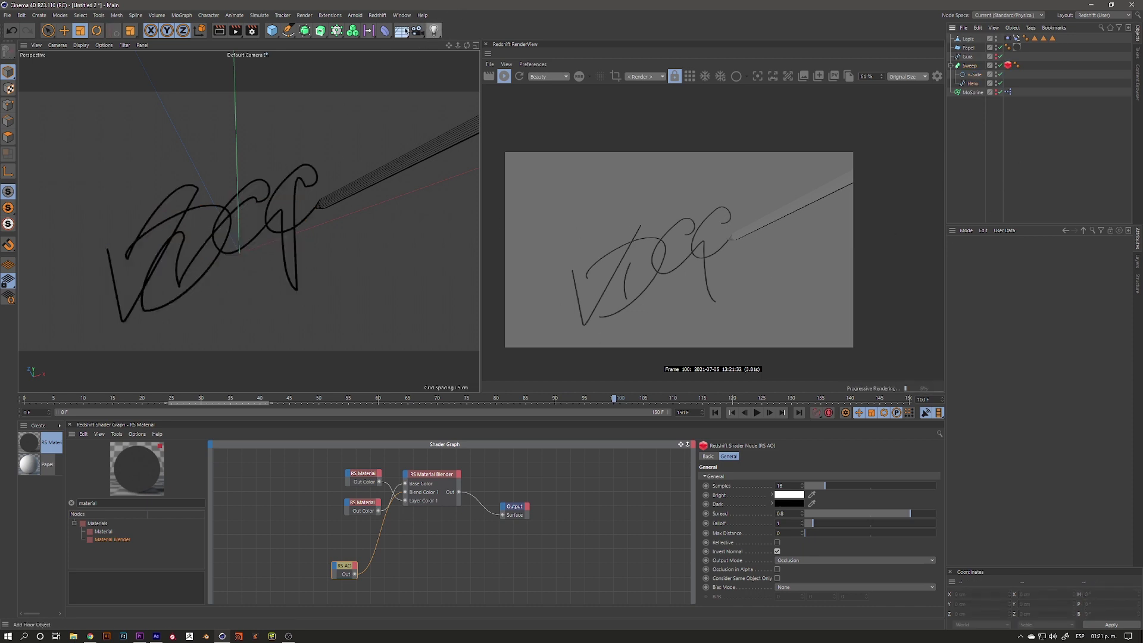
# Step: Add a Redshift Dome Light to the scene
pyautogui.click(378, 15)
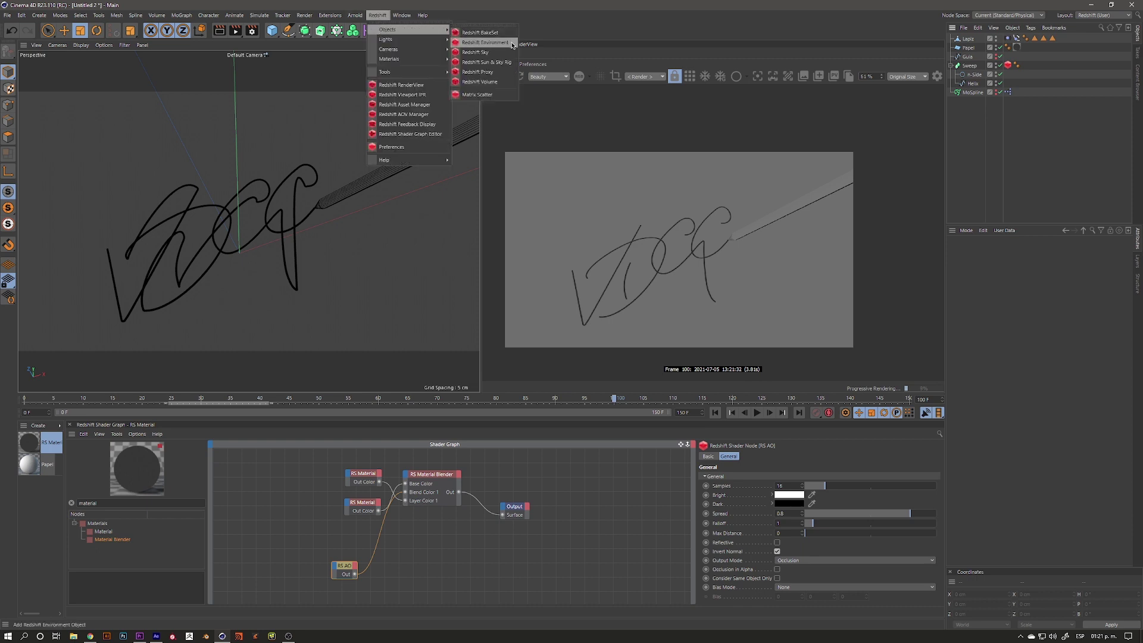
pyautogui.moveTo(393, 39)
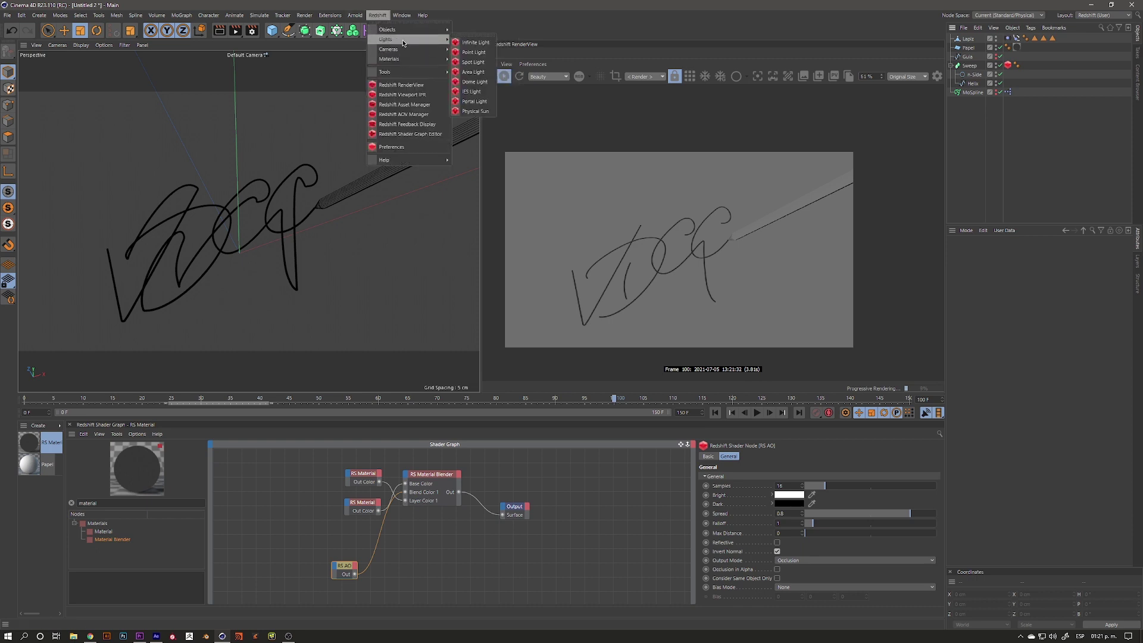
pyautogui.click(480, 82)
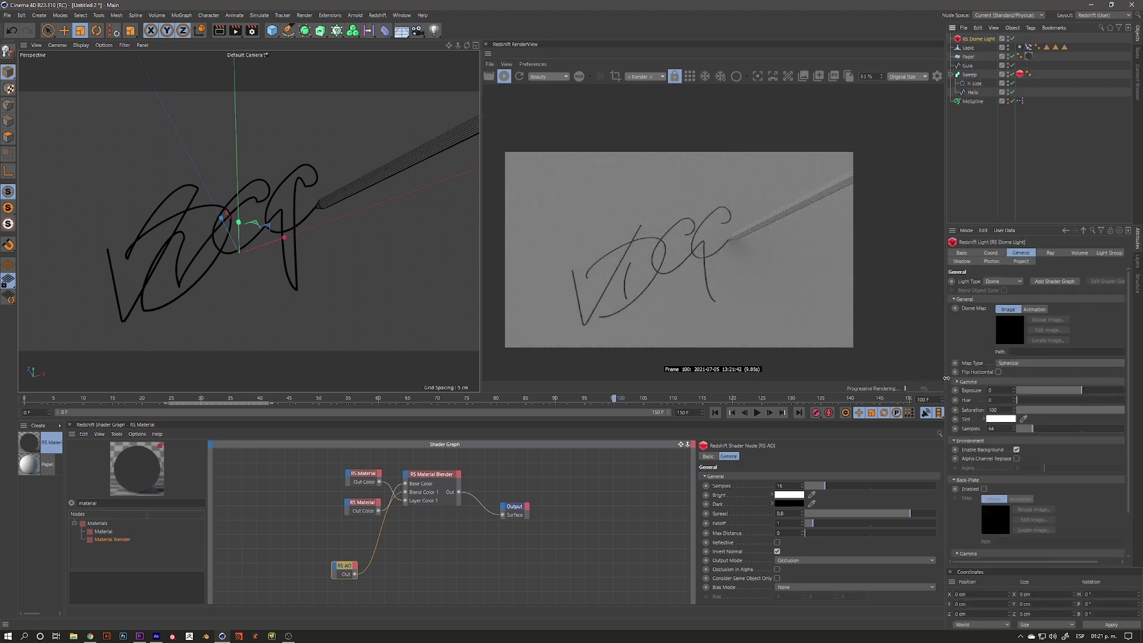
pyautogui.moveTo(945, 378); pyautogui.dragTo(922, 378)
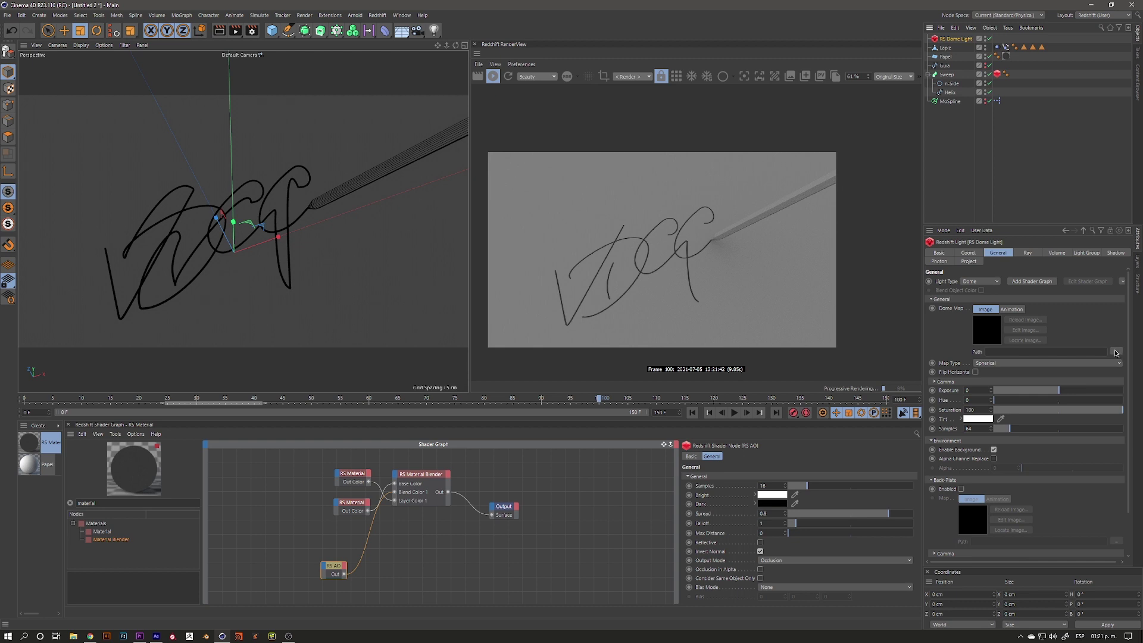
# Step: Load reading_room_8k.hdr as the dome map and set Exposure to 1
pyautogui.click(1115, 352)
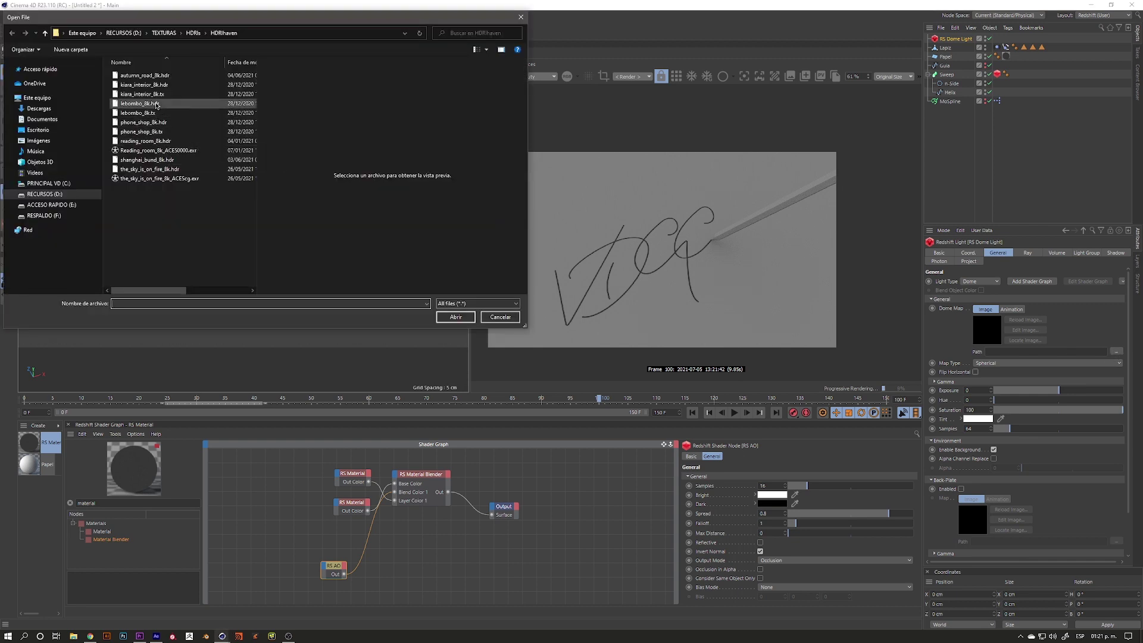
pyautogui.click(146, 141)
pyautogui.click(455, 317)
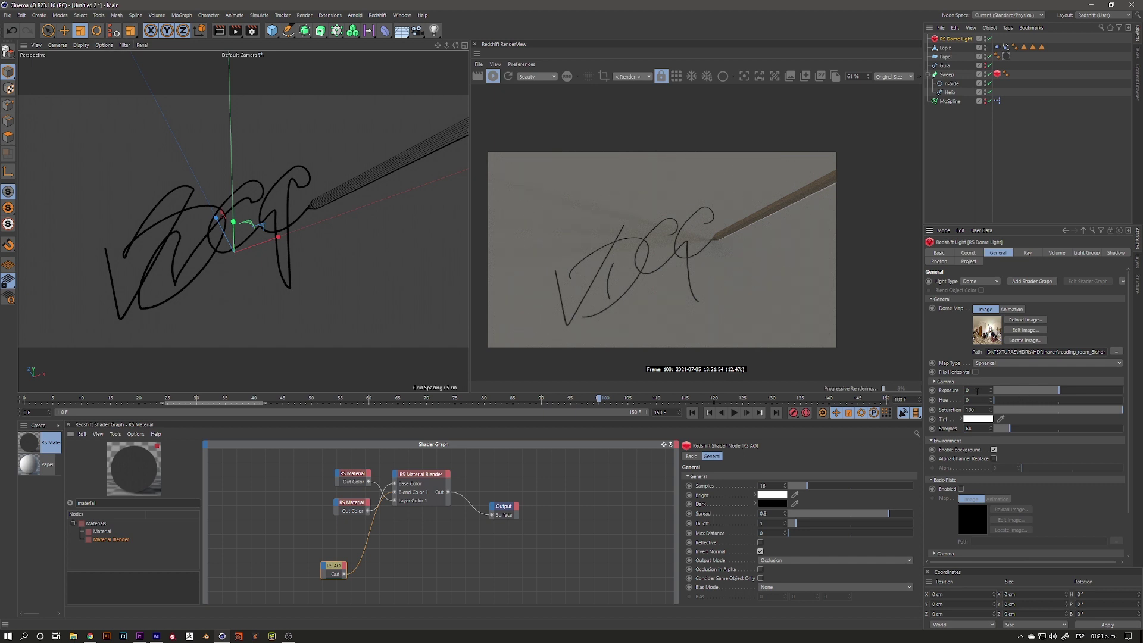
pyautogui.write('1')
pyautogui.press('Return')
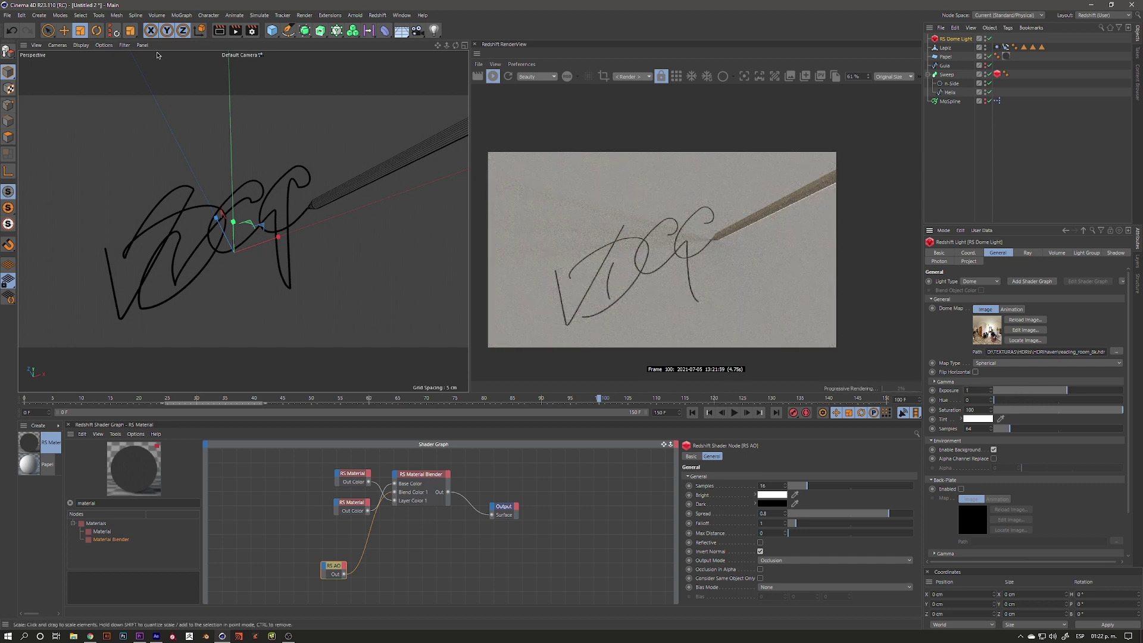
# Step: Rotate the dome light with the Rotate tool, then zoom in on the strokes
pyautogui.click(96, 31)
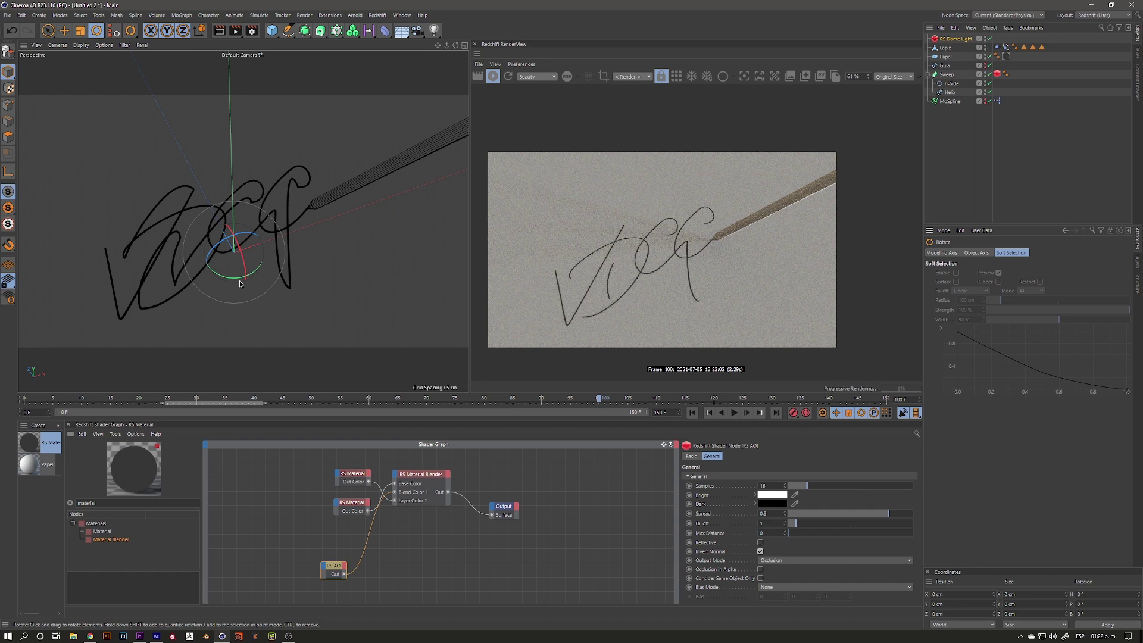
pyautogui.moveTo(234, 281)
pyautogui.mouseDown()
pyautogui.moveTo(311, 188)
pyautogui.moveTo(331, 277)
pyautogui.mouseUp()
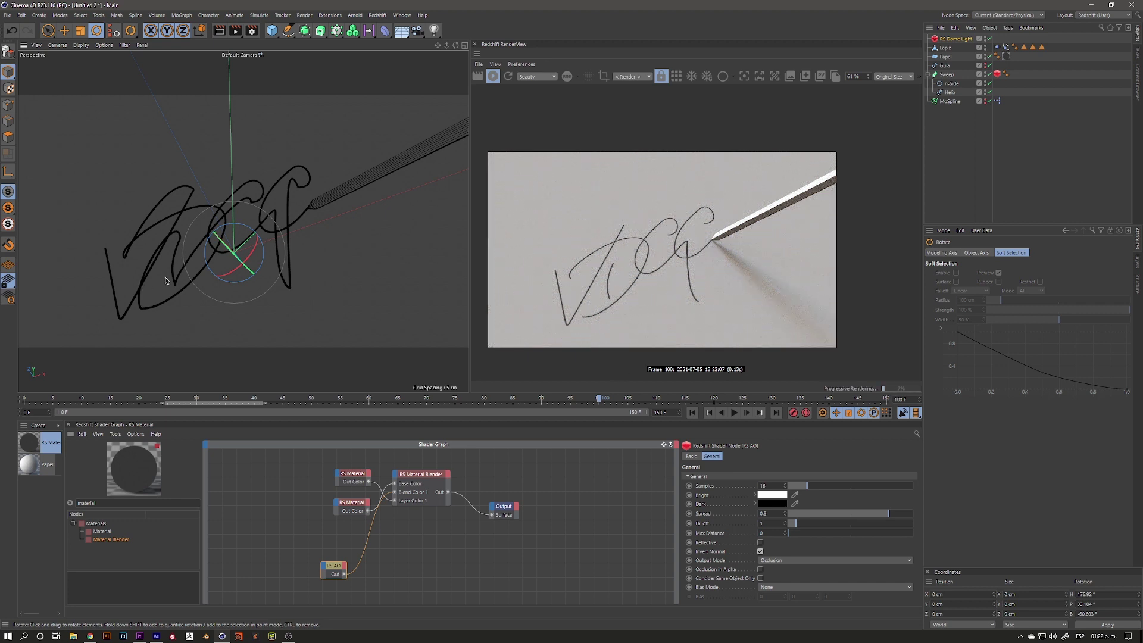
pyautogui.scroll(5, 148, 284)
pyautogui.scroll(3, 256, 256)
pyautogui.scroll(2, 242, 244)
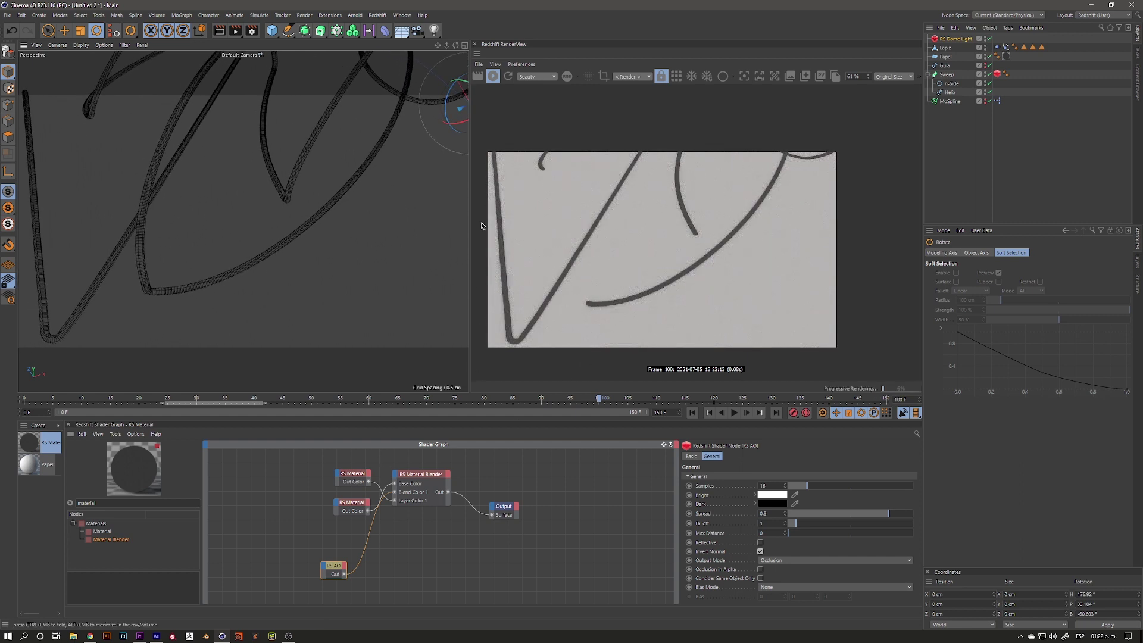
# Step: Add a Maxon Noise node and wire its Out Color into the lower RS Material's Diffuse Color
pyautogui.moveTo(352, 479); pyautogui.dragTo(310, 505)
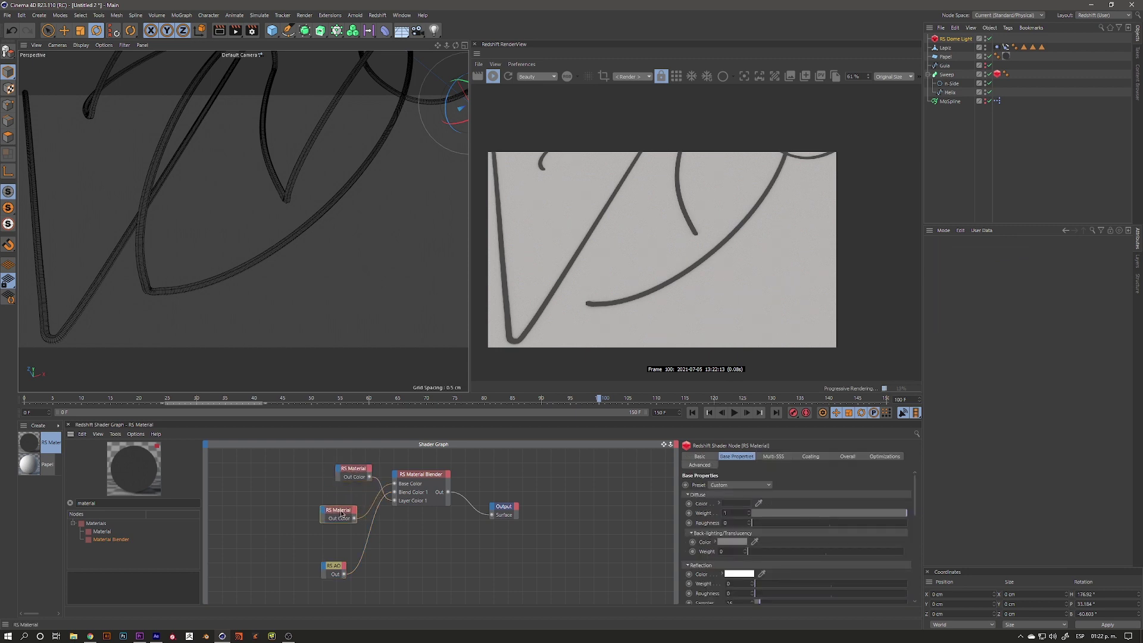
pyautogui.moveTo(309, 504); pyautogui.dragTo(369, 494, button='middle')
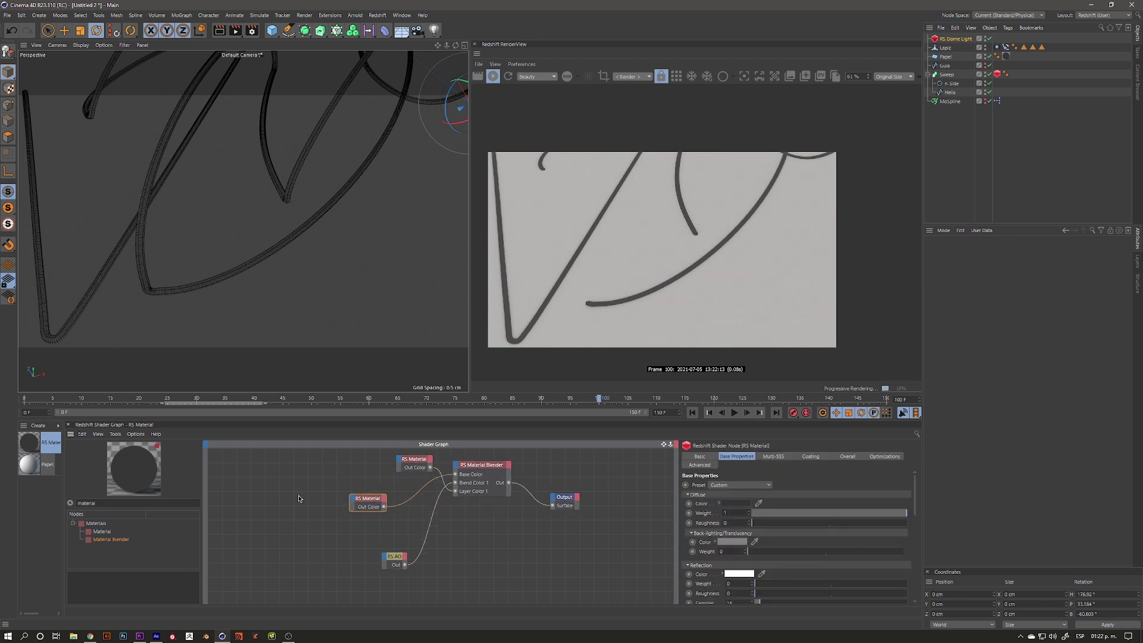
pyautogui.click(320, 474)
pyautogui.write('ma')
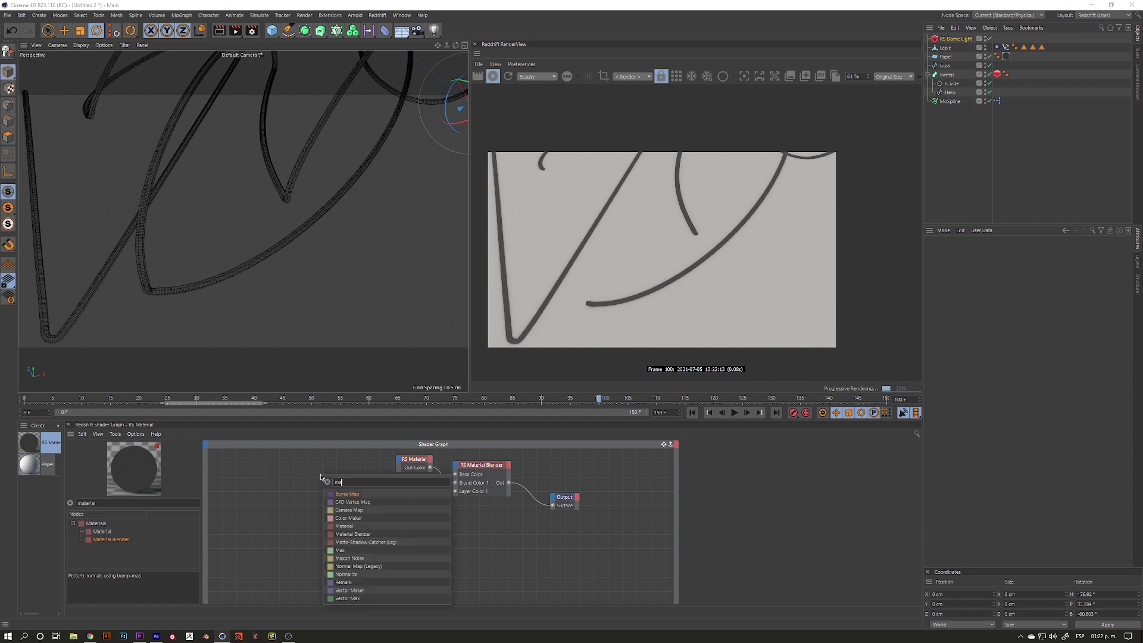
pyautogui.write('x')
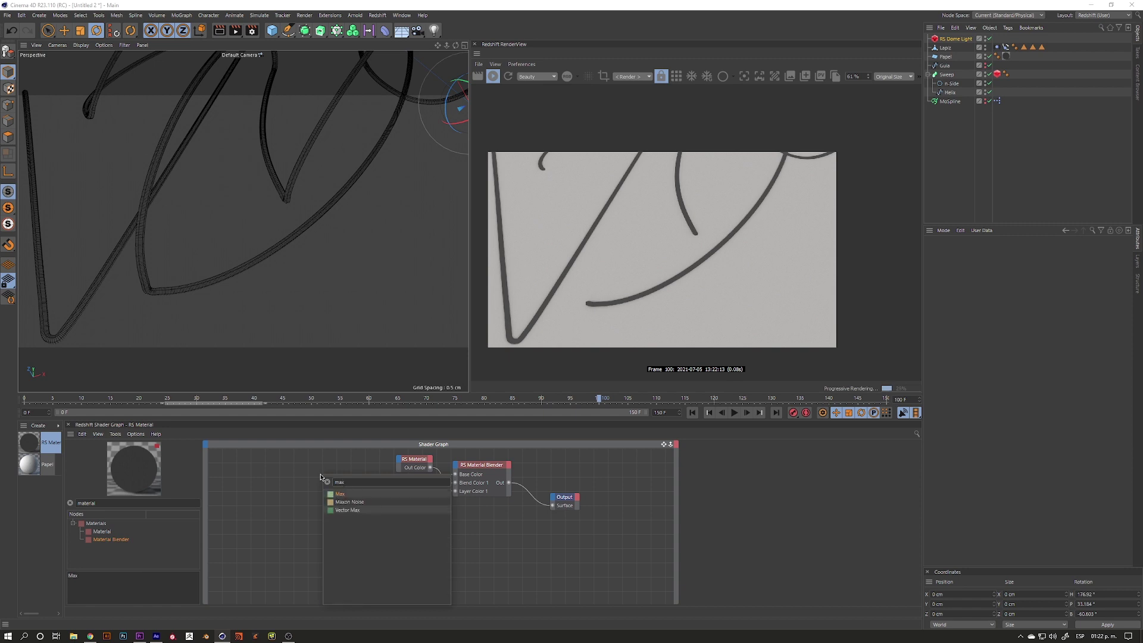
pyautogui.click(349, 502)
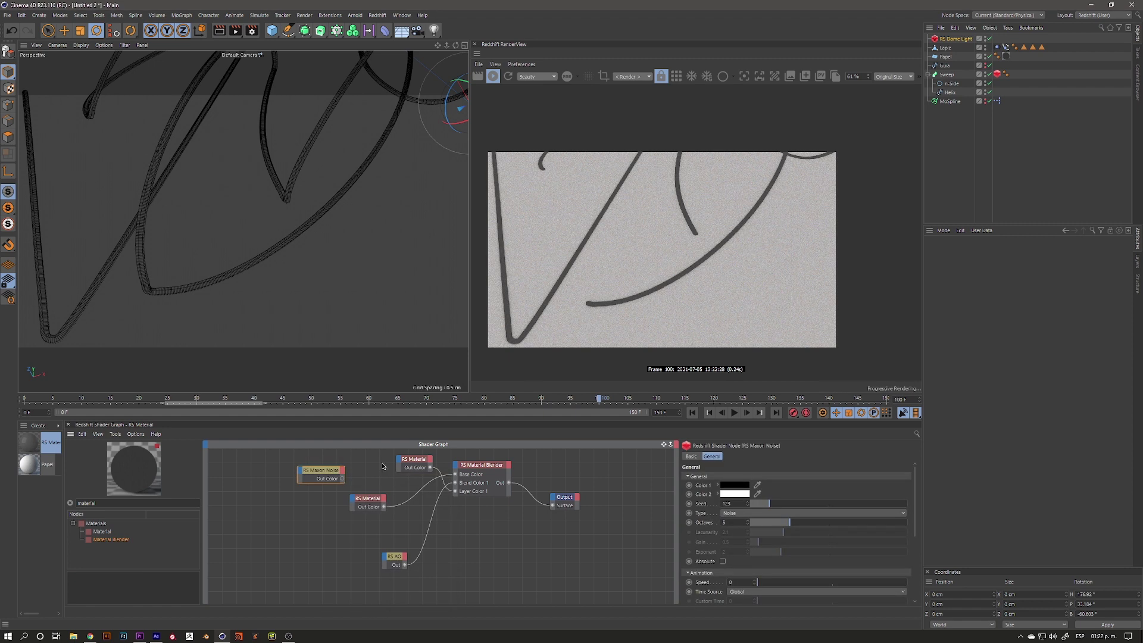
pyautogui.moveTo(342, 479); pyautogui.dragTo(455, 491)
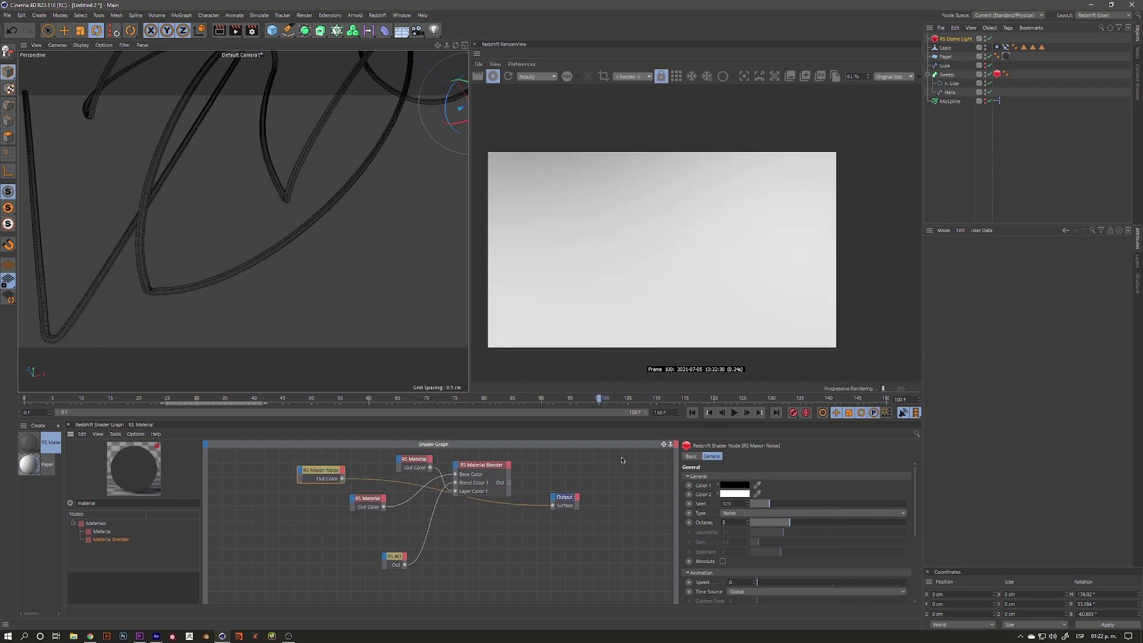
pyautogui.moveTo(343, 480); pyautogui.dragTo(353, 501)
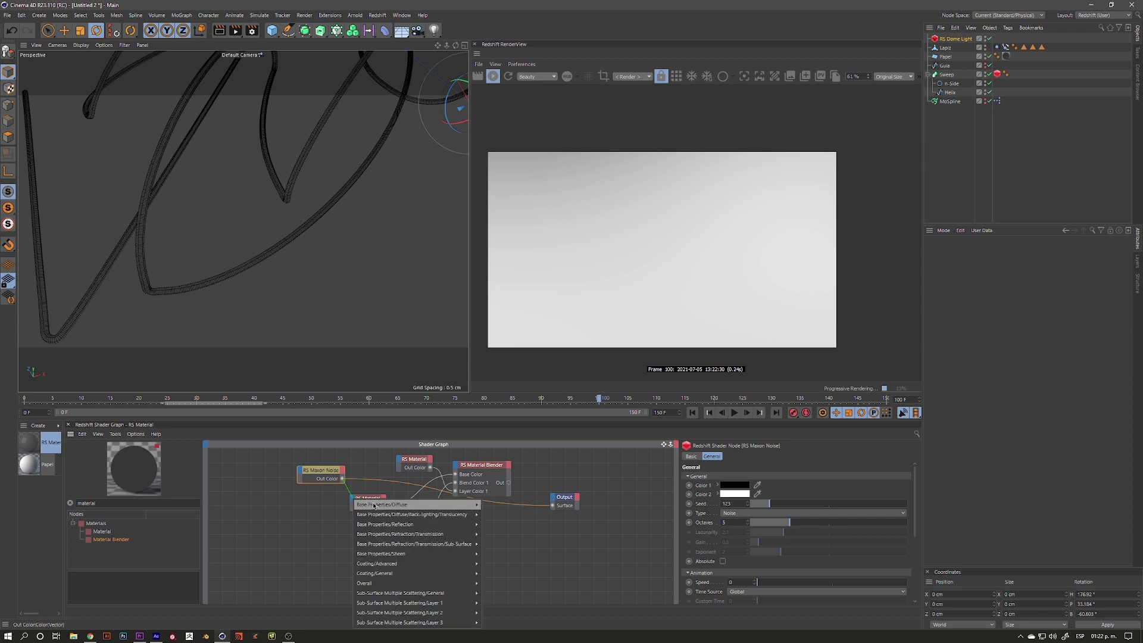
pyautogui.click(492, 505)
pyautogui.click(487, 476)
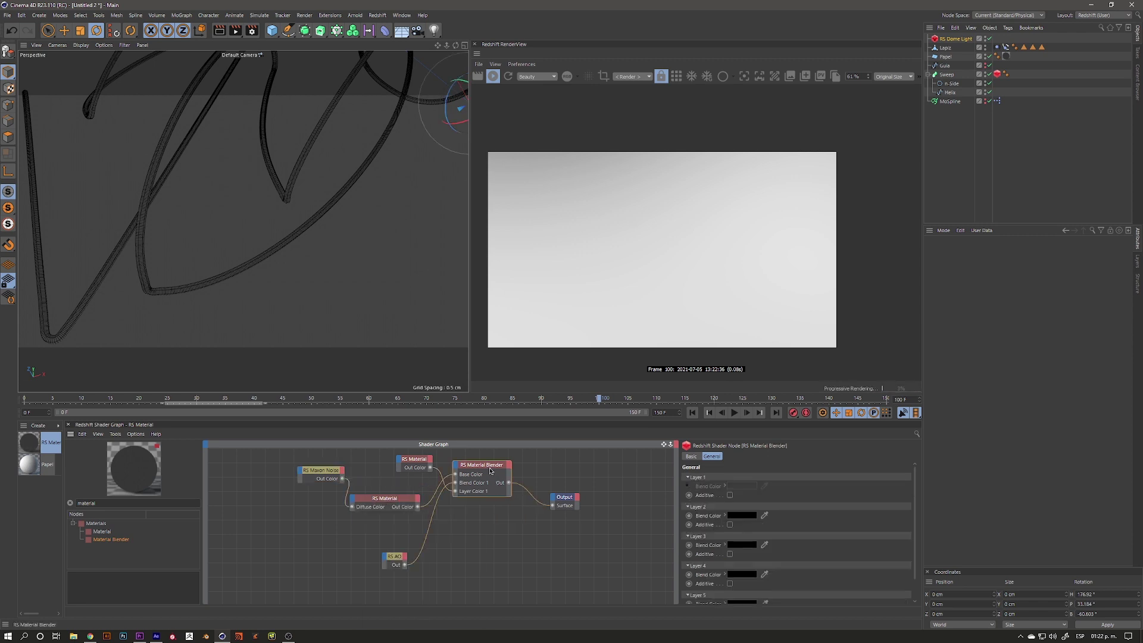
# Step: Set the Maxon Noise Overall Scale to 0.015 after trying 0.01 and 0.03
pyautogui.moveTo(324, 476); pyautogui.dragTo(313, 495)
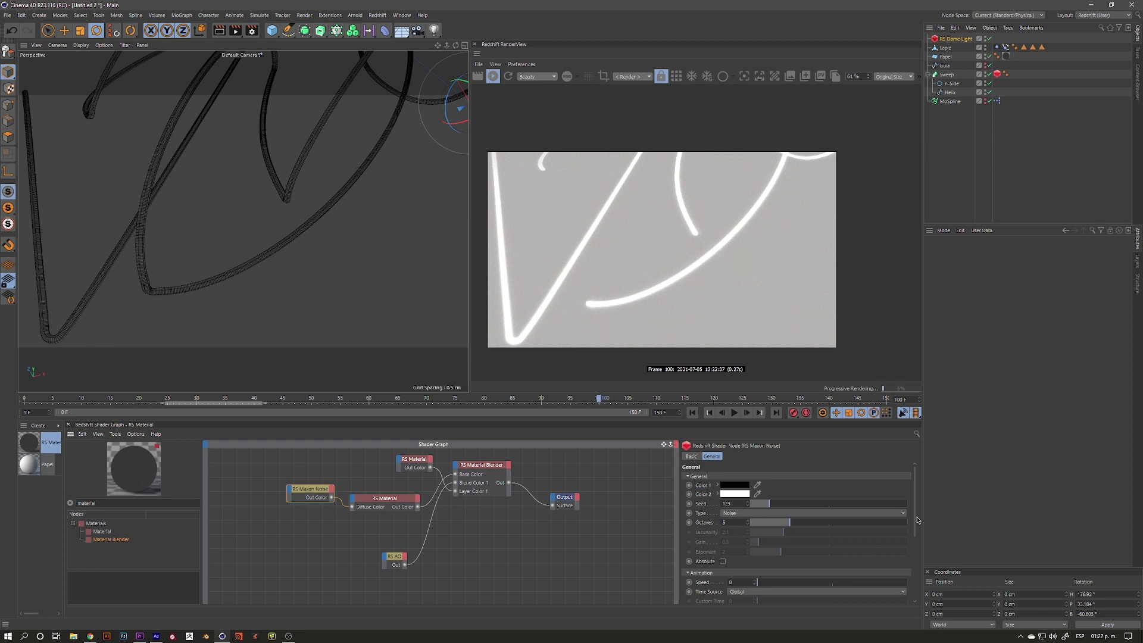
pyautogui.scroll(-2, 918, 520)
pyautogui.scroll(-3, 845, 542)
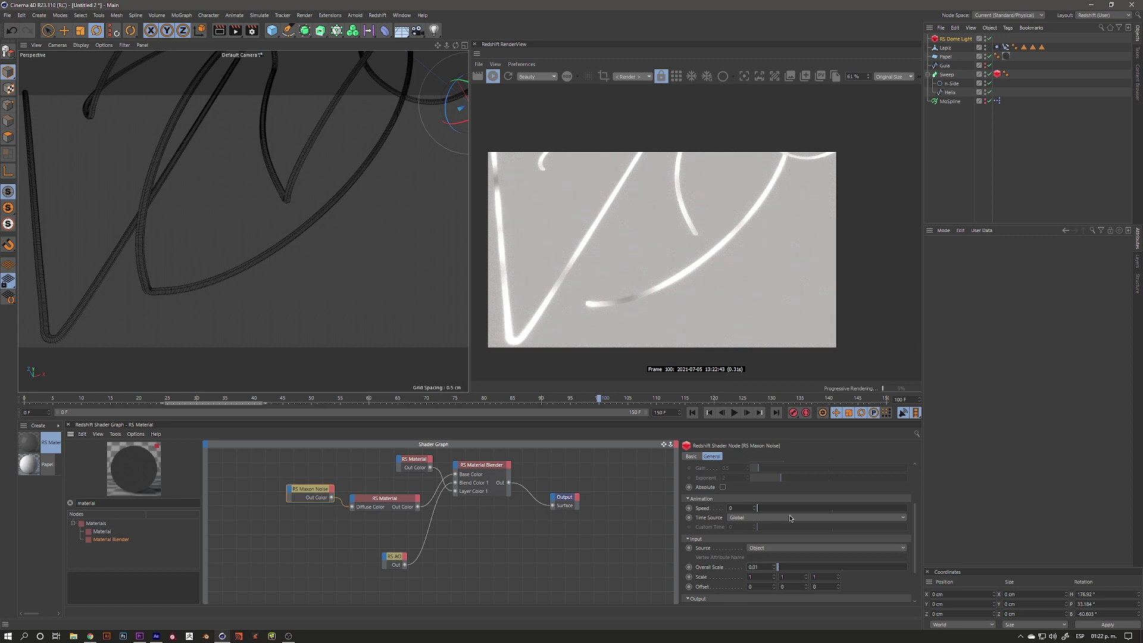
pyautogui.press('Return')
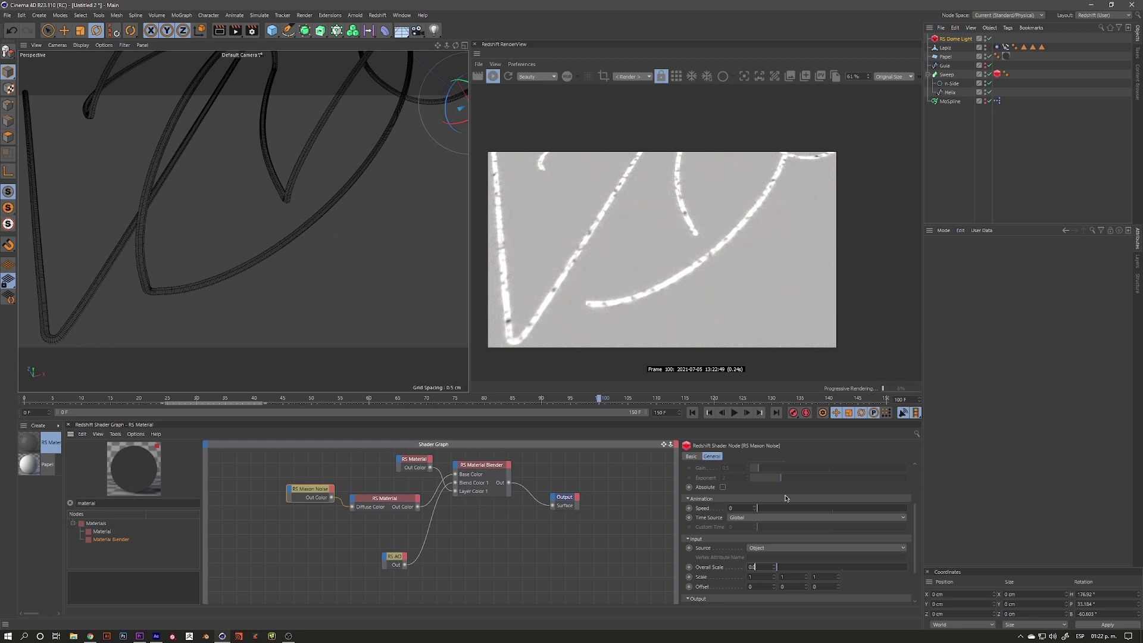
pyautogui.write('5')
pyautogui.press('Return')
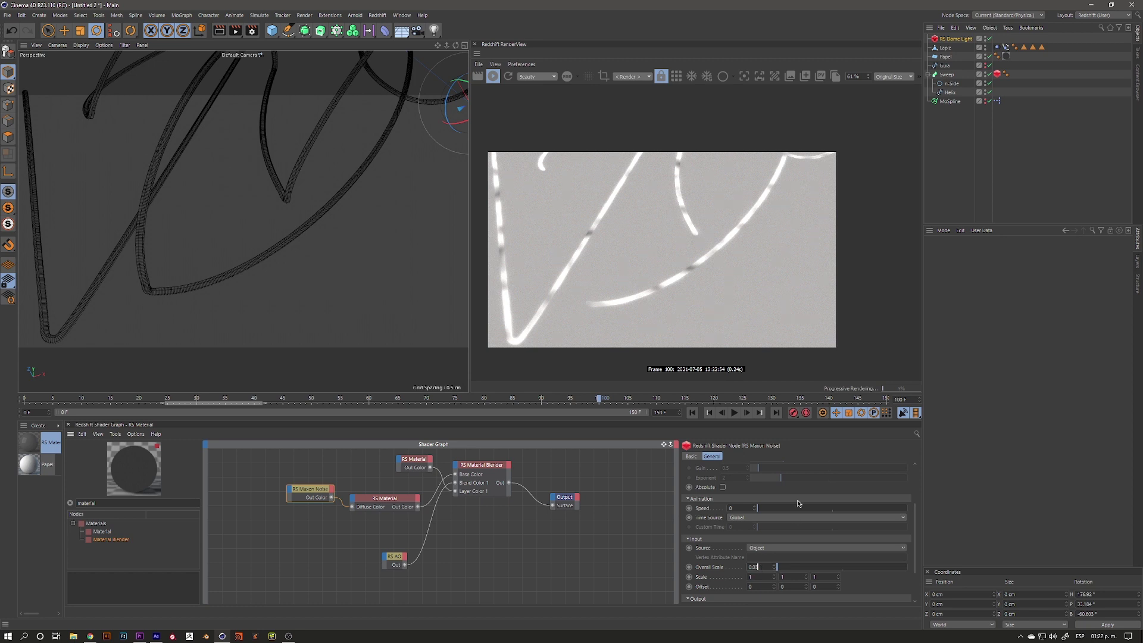
pyautogui.write('5')
pyautogui.press('Return')
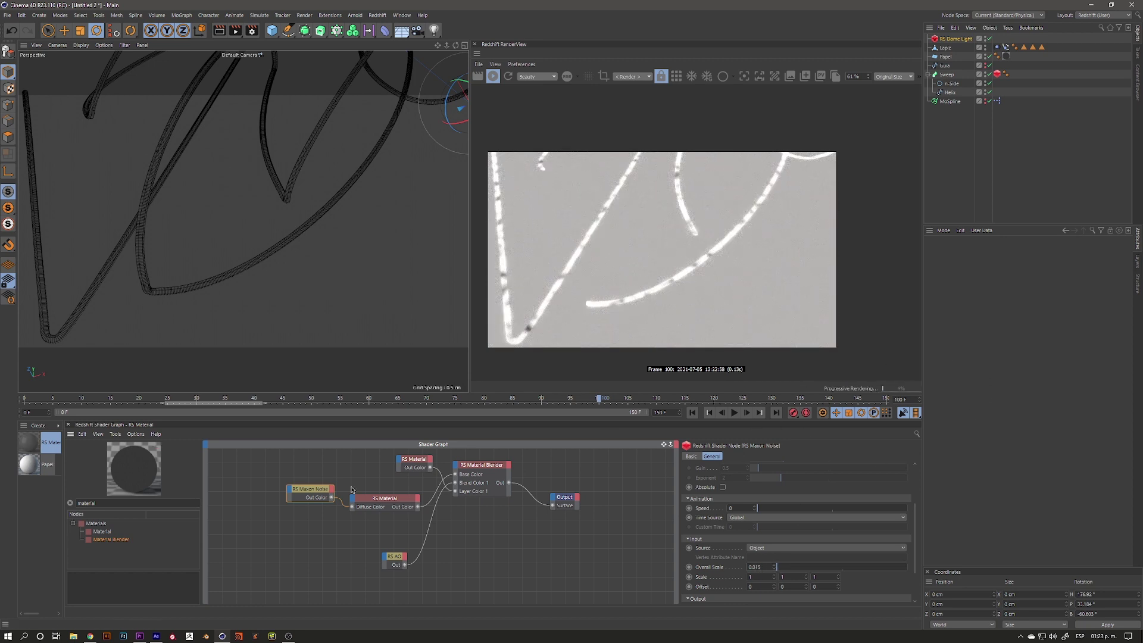
# Step: Lower the noise's Color 2 value to 70% grey
pyautogui.scroll(2, 917, 541)
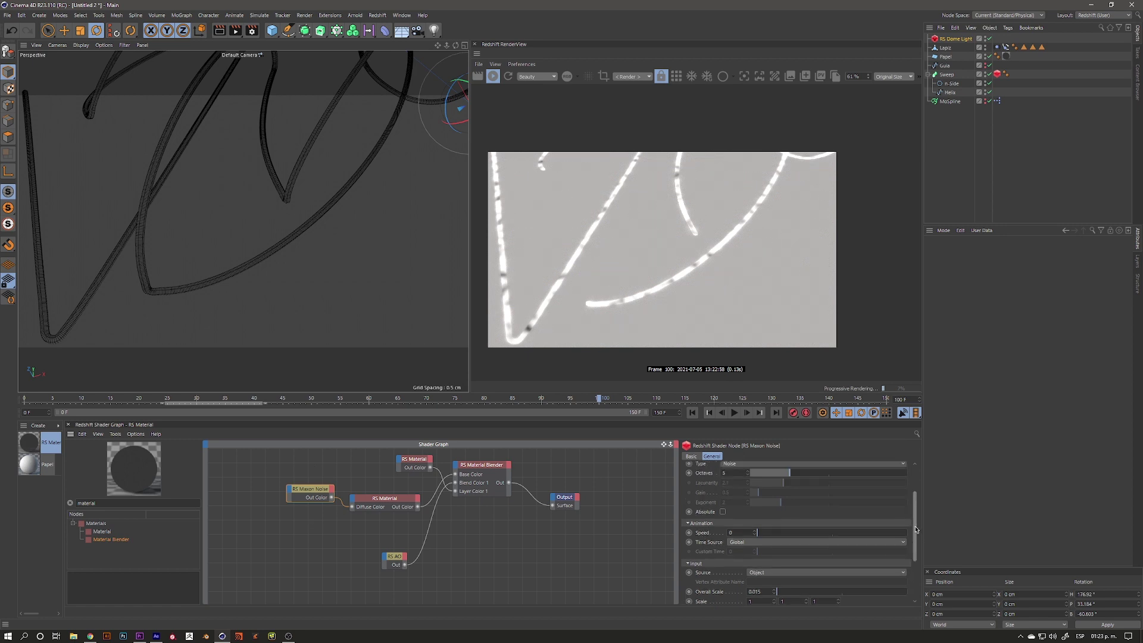
pyautogui.scroll(3, 917, 541)
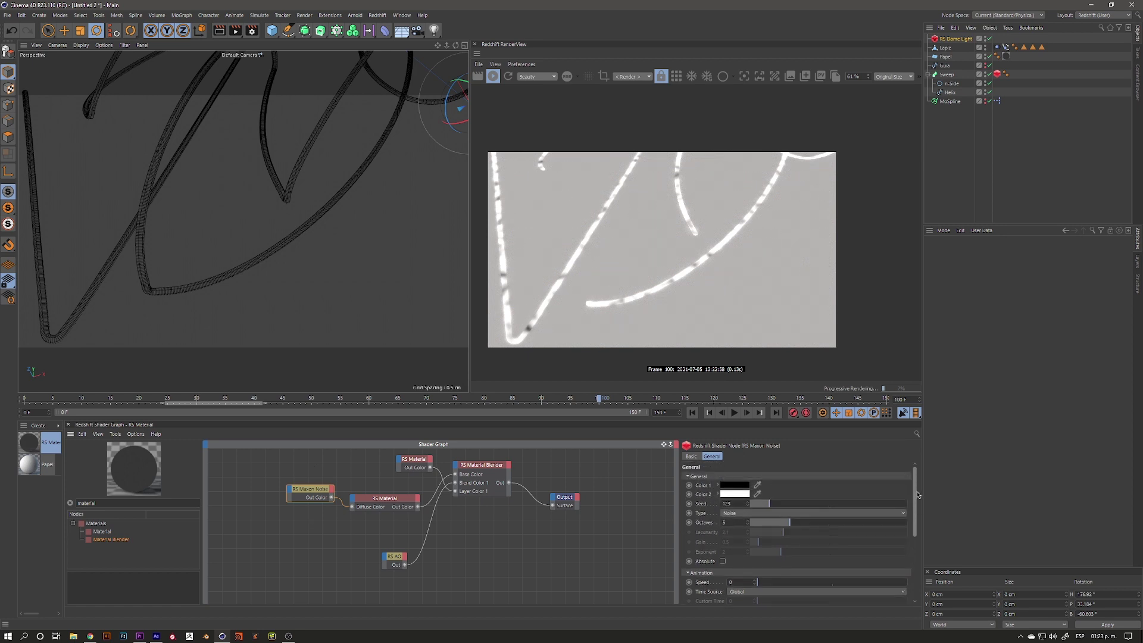
pyautogui.click(734, 493)
pyautogui.write('70')
pyautogui.click(718, 529)
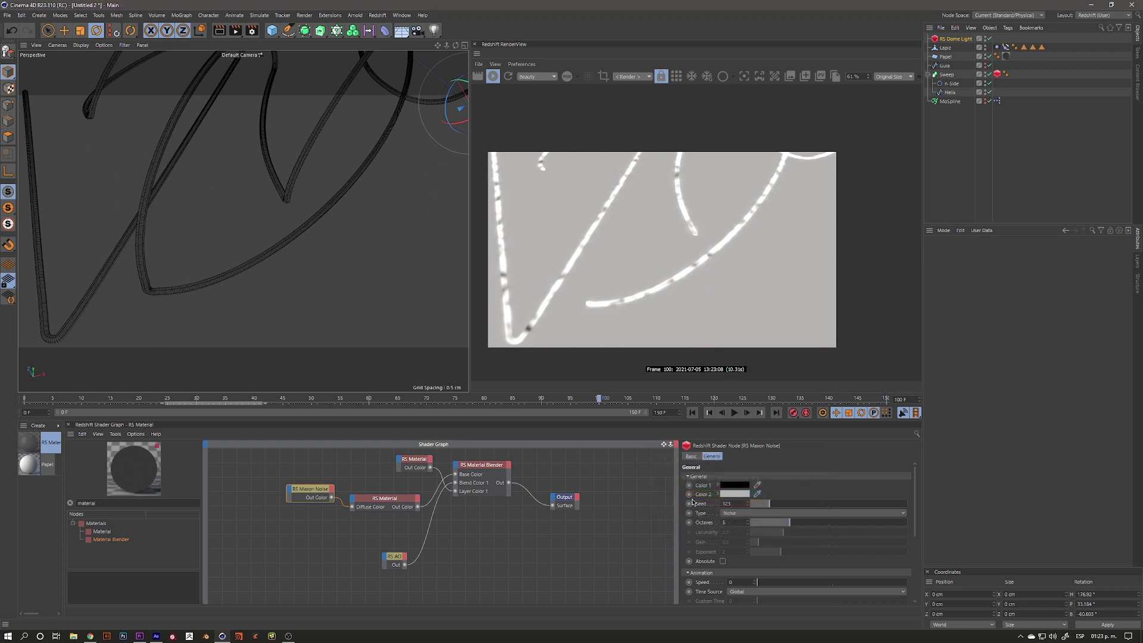
# Step: Lighten the noise's Color 1 to about 20% value
pyautogui.click(730, 486)
pyautogui.click(697, 502)
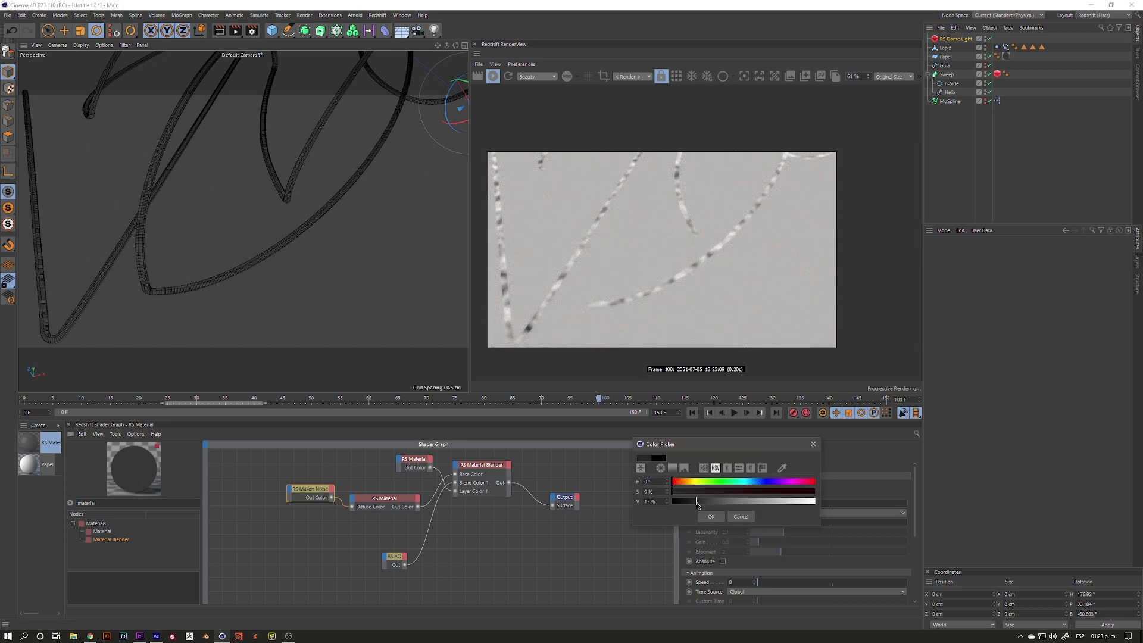
pyautogui.moveTo(700, 505); pyautogui.dragTo(706, 507)
pyautogui.click(712, 517)
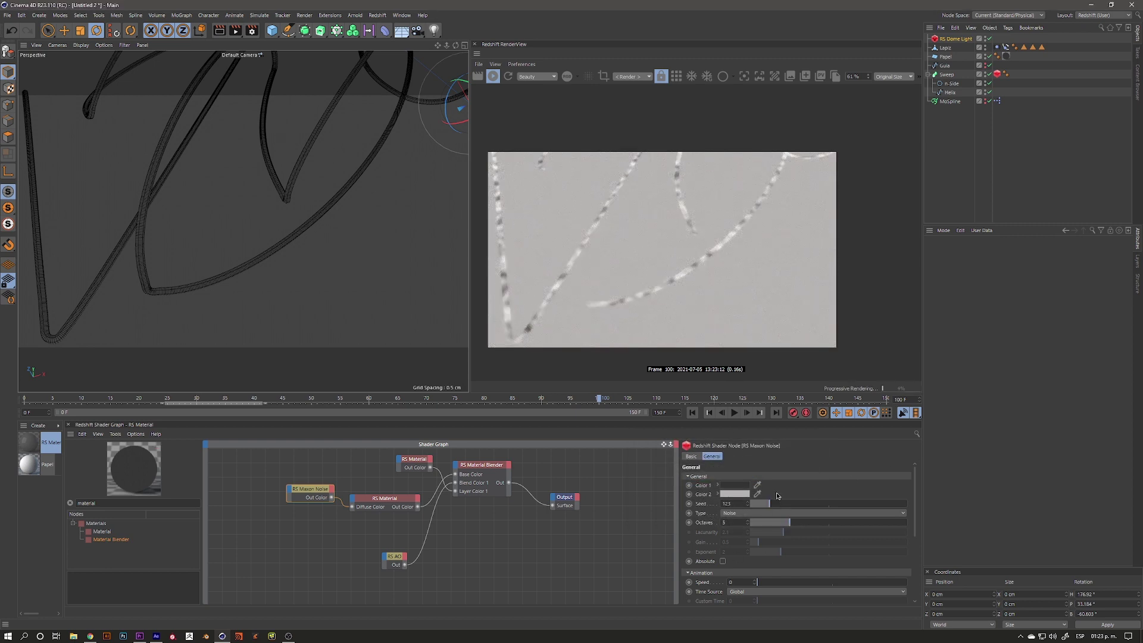
# Step: Try noise Overall Scale values 0.005 and 0.001, then settle on 0.01
pyautogui.scroll(-1, 917, 532)
pyautogui.scroll(-2, 871, 533)
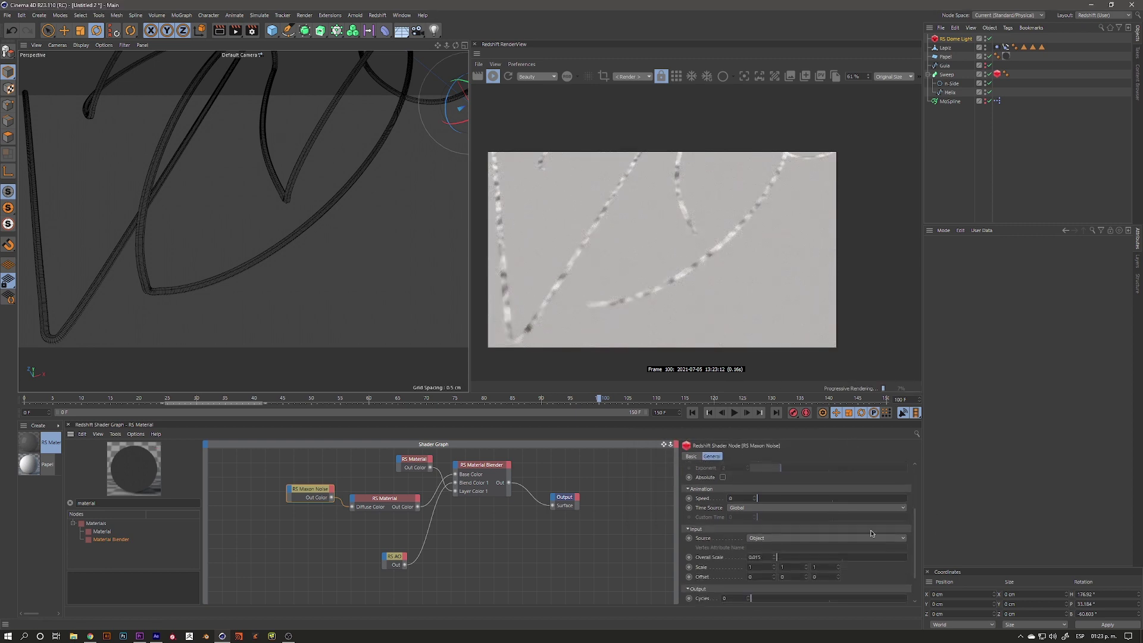
pyautogui.press('Return')
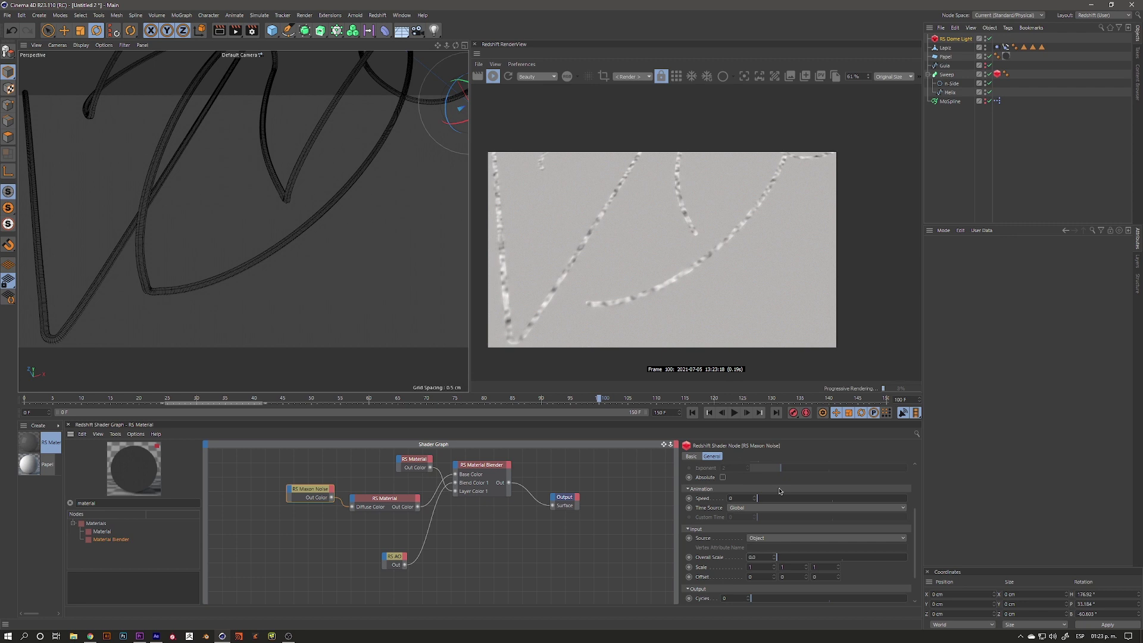
pyautogui.write('05')
pyautogui.press('Return')
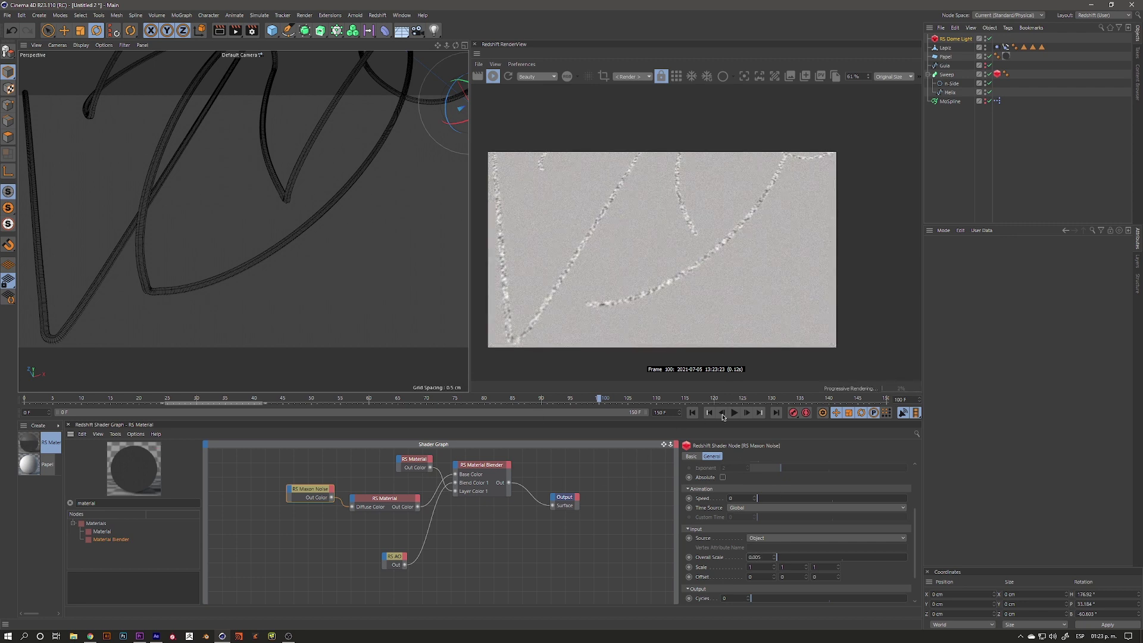
pyautogui.press('Return')
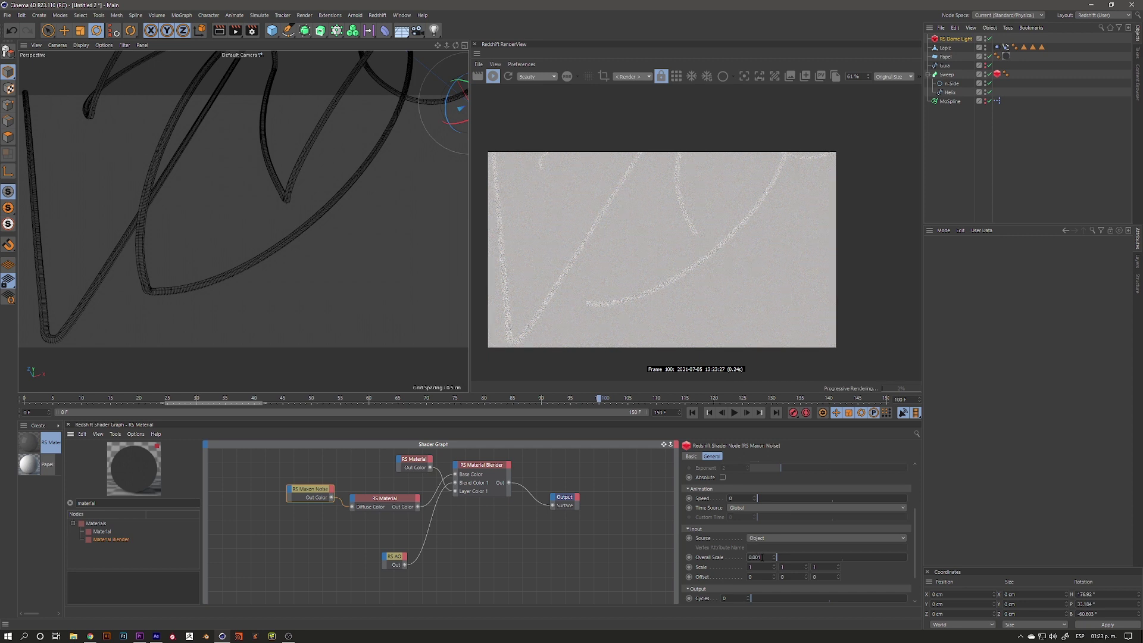
pyautogui.press('Return')
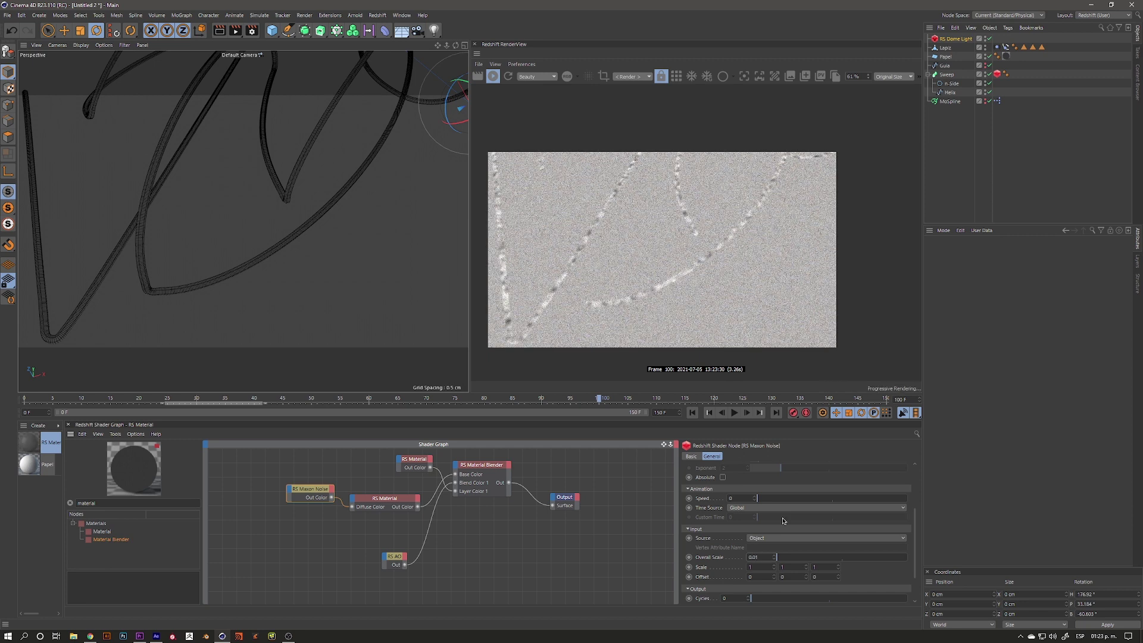
# Step: Adjust the noise Low Clip, trying 0.571 and 0.434 before ending near 0.28
pyautogui.scroll(-2, 918, 546)
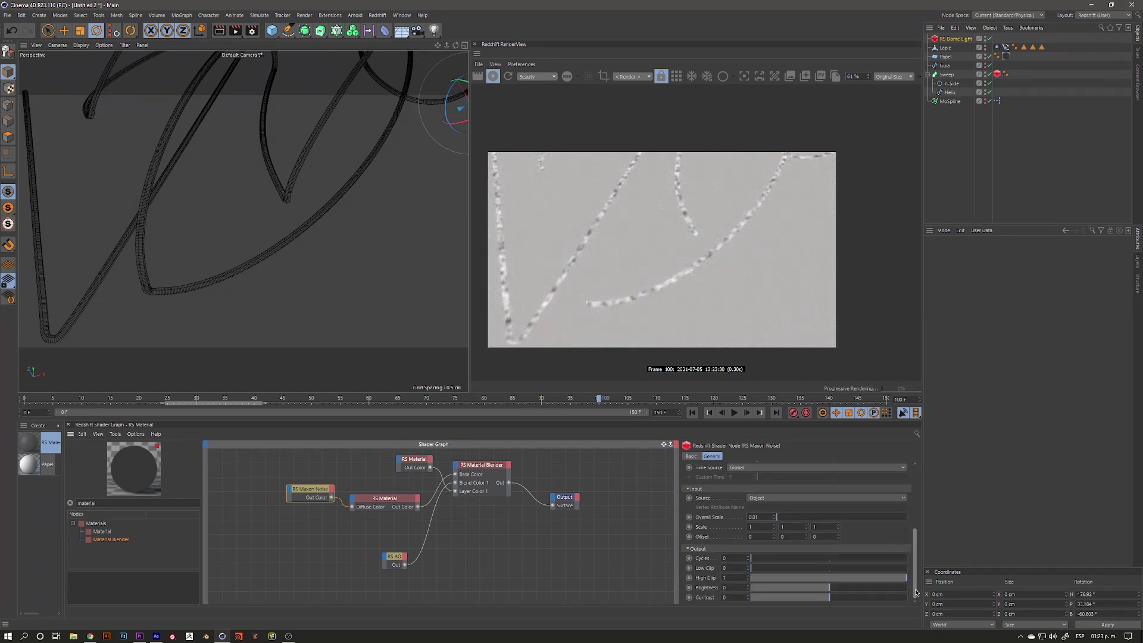
pyautogui.moveTo(777, 570); pyautogui.dragTo(850, 570)
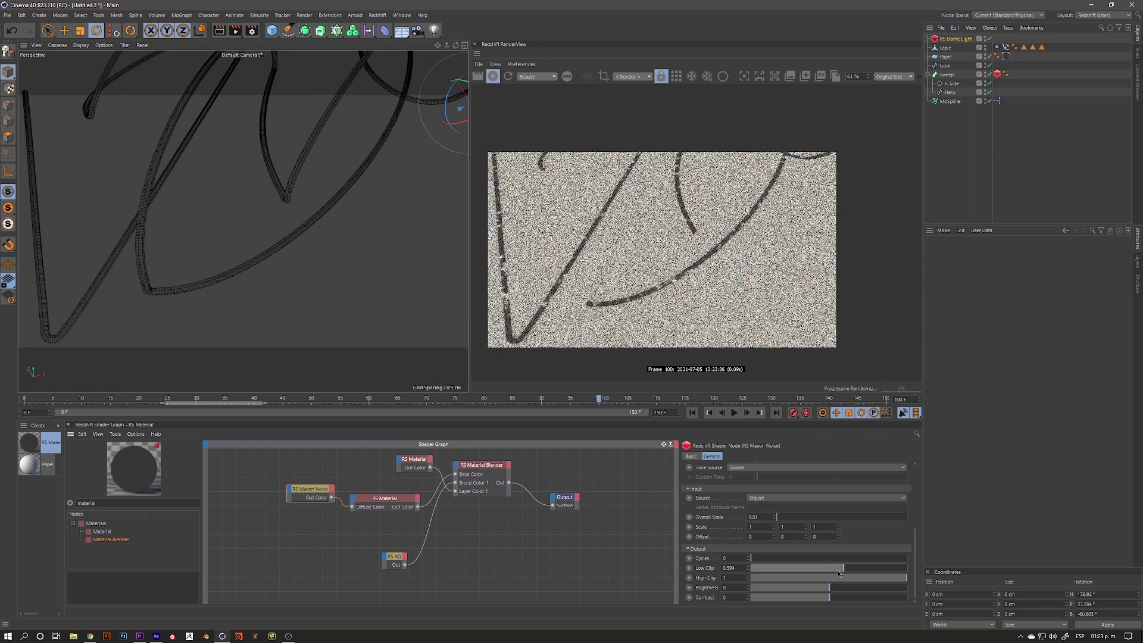
pyautogui.moveTo(850, 571); pyautogui.dragTo(820, 570)
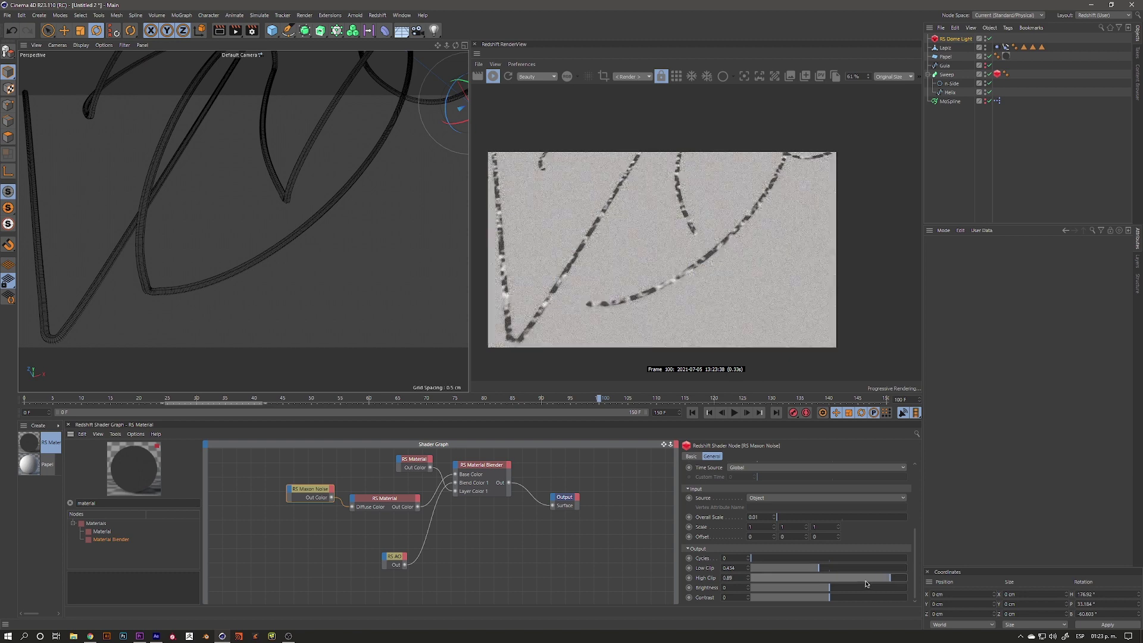
pyautogui.moveTo(811, 570); pyautogui.dragTo(796, 571)
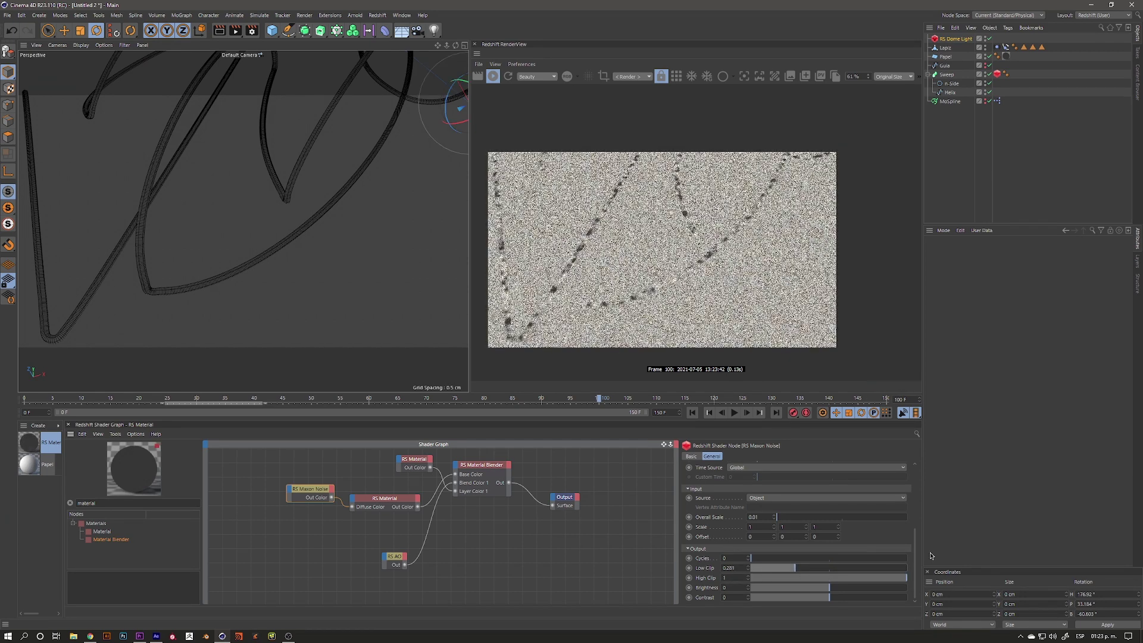
# Step: Switch the Maxon Noise to a different noise type and readjust the Low Clip
pyautogui.scroll(3, 846, 506)
pyautogui.scroll(2, 845, 505)
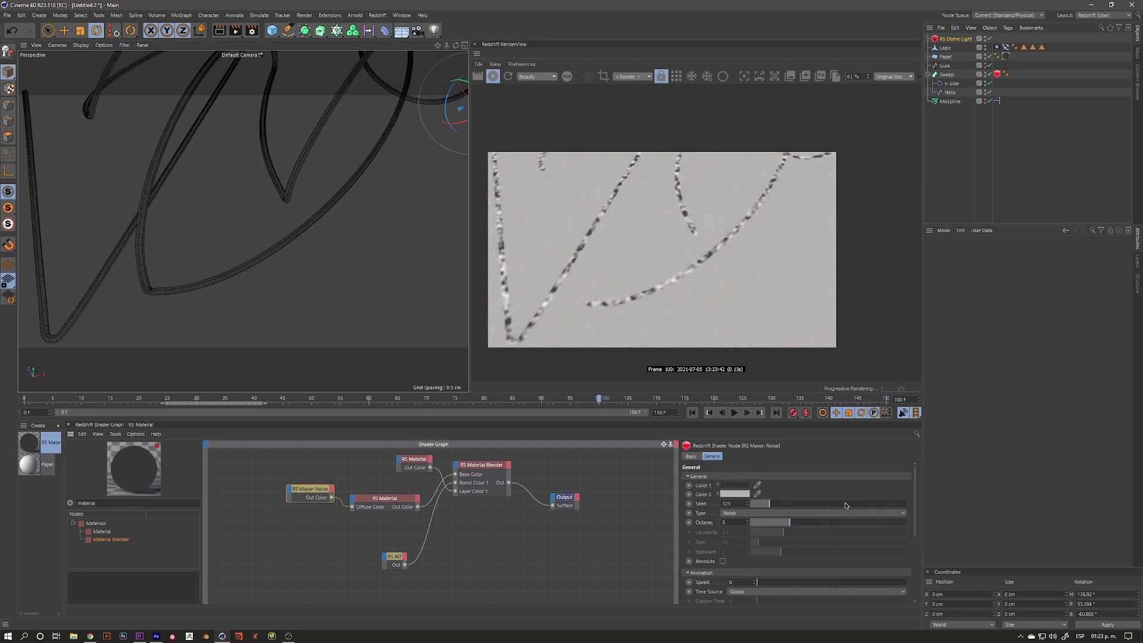
pyautogui.click(732, 517)
pyautogui.click(747, 348)
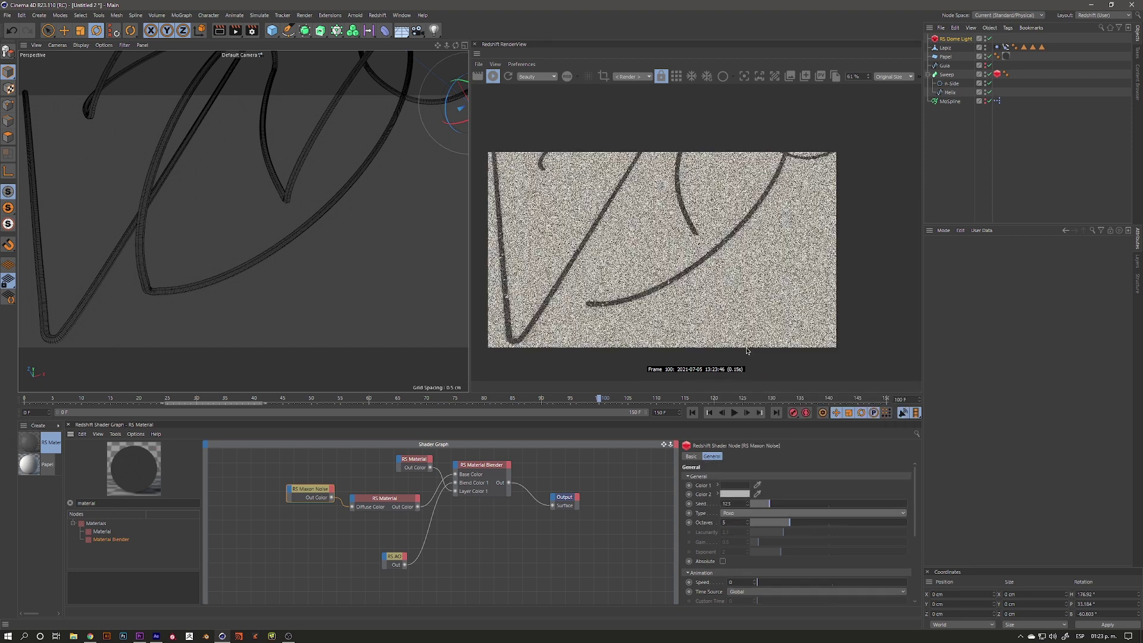
pyautogui.moveTo(915, 501); pyautogui.dragTo(920, 554)
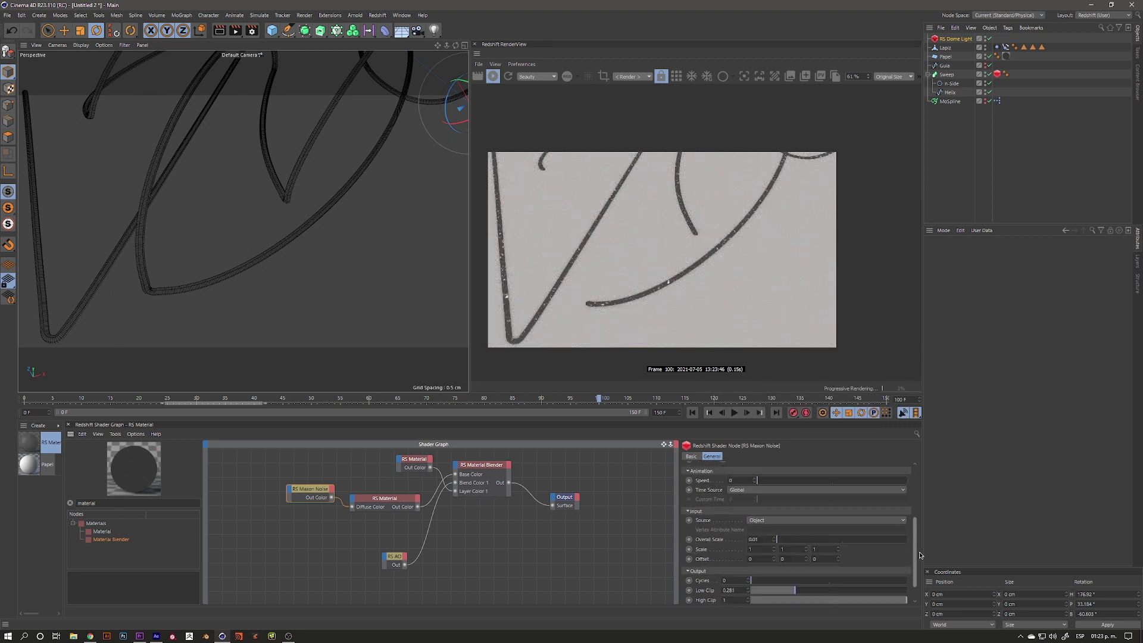
pyautogui.scroll(-1, 920, 555)
pyautogui.moveTo(782, 570); pyautogui.dragTo(744, 576)
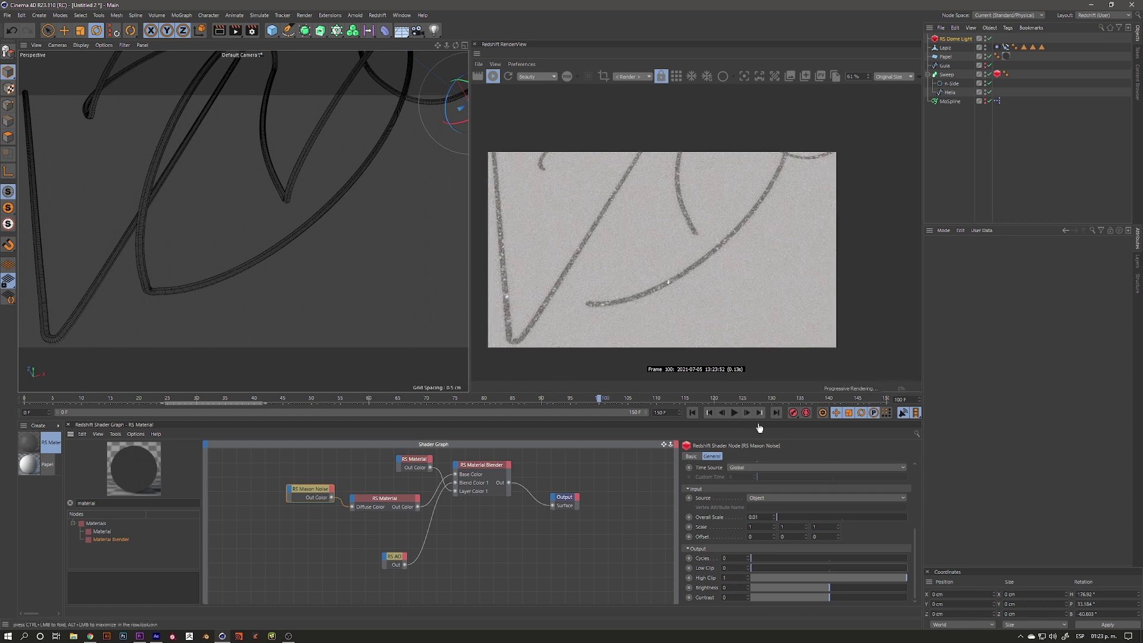
pyautogui.scroll(-3, 299, 209)
# Step: Zoom out and pan the Perspective view to recentre the signature
pyautogui.scroll(-4, 286, 238)
pyautogui.scroll(-1, 280, 267)
pyautogui.scroll(-1, 242, 230)
pyautogui.scroll(-1, 242, 230)
pyautogui.scroll(-1, 243, 230)
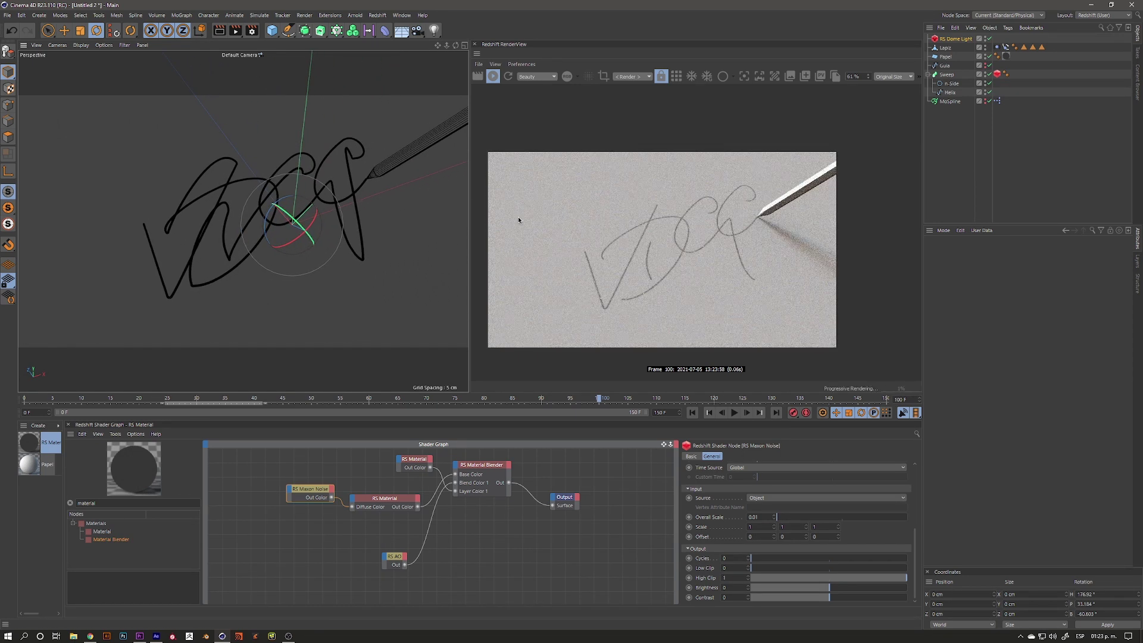
pyautogui.keyDown('alt'); pyautogui.moveTo(464, 381); pyautogui.dragTo(451, 392, button='middle'); pyautogui.keyUp('alt')
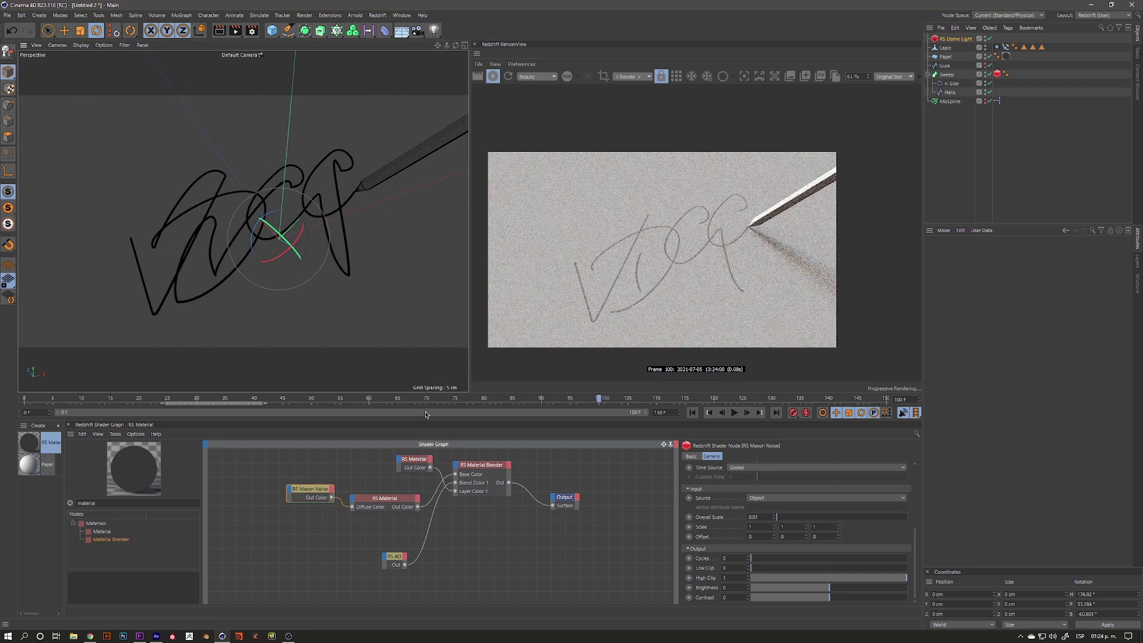
# Step: Scrub the animation to around frame 119, then inspect the RS AO node and Papel material
pyautogui.moveTo(610, 400); pyautogui.dragTo(707, 398)
pyautogui.scroll(-3, 134, 277)
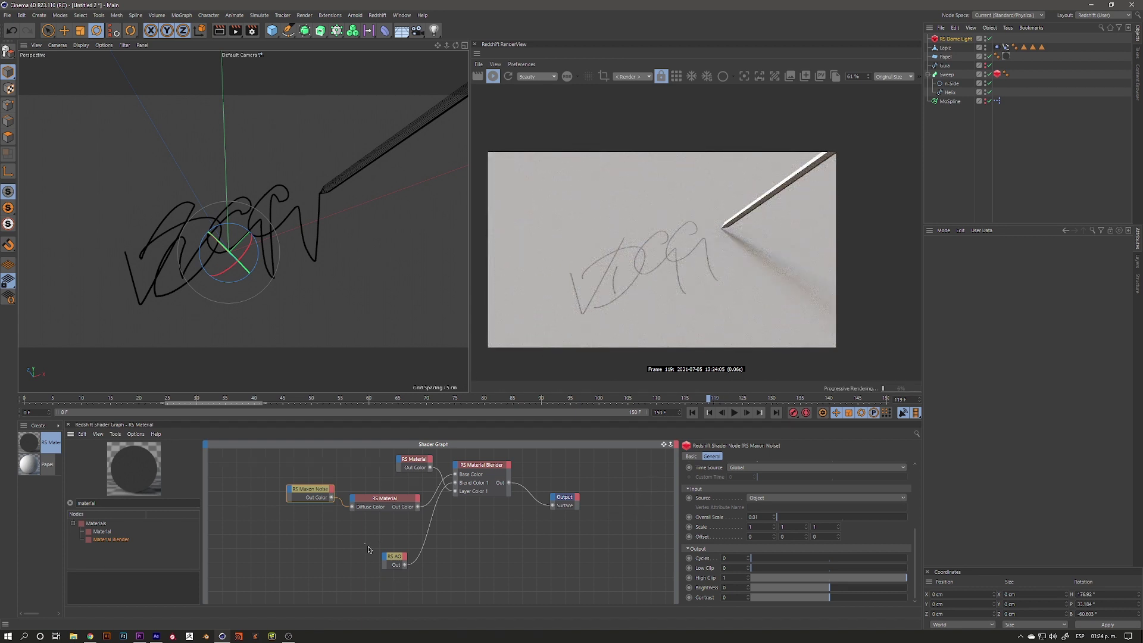
pyautogui.click(397, 563)
pyautogui.click(423, 585)
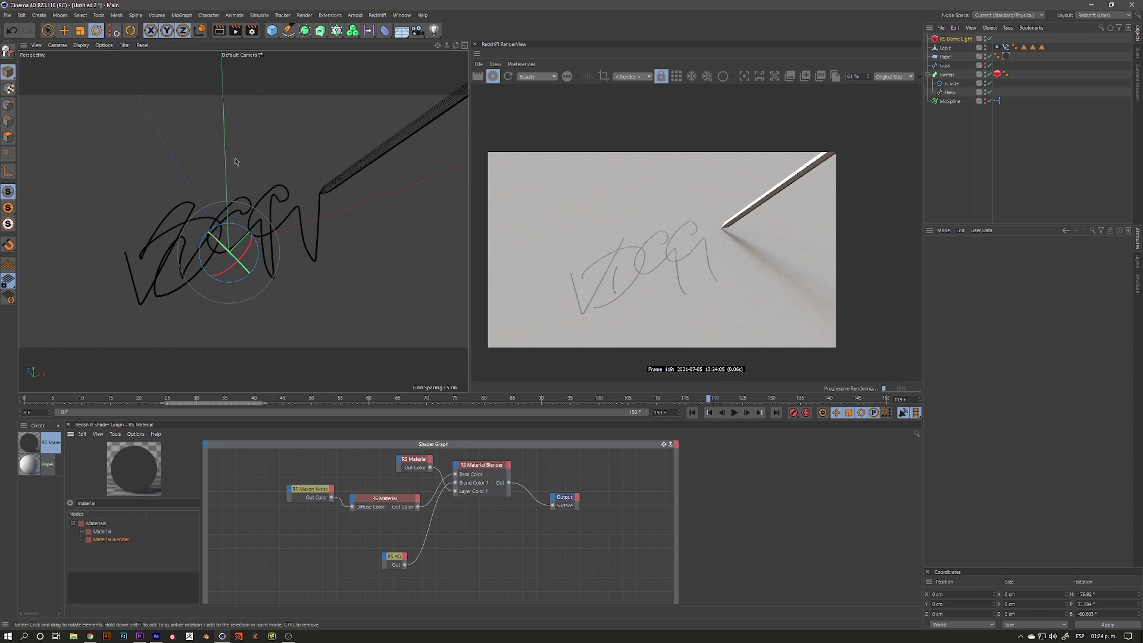
pyautogui.click(33, 471)
pyautogui.doubleClick(32, 470)
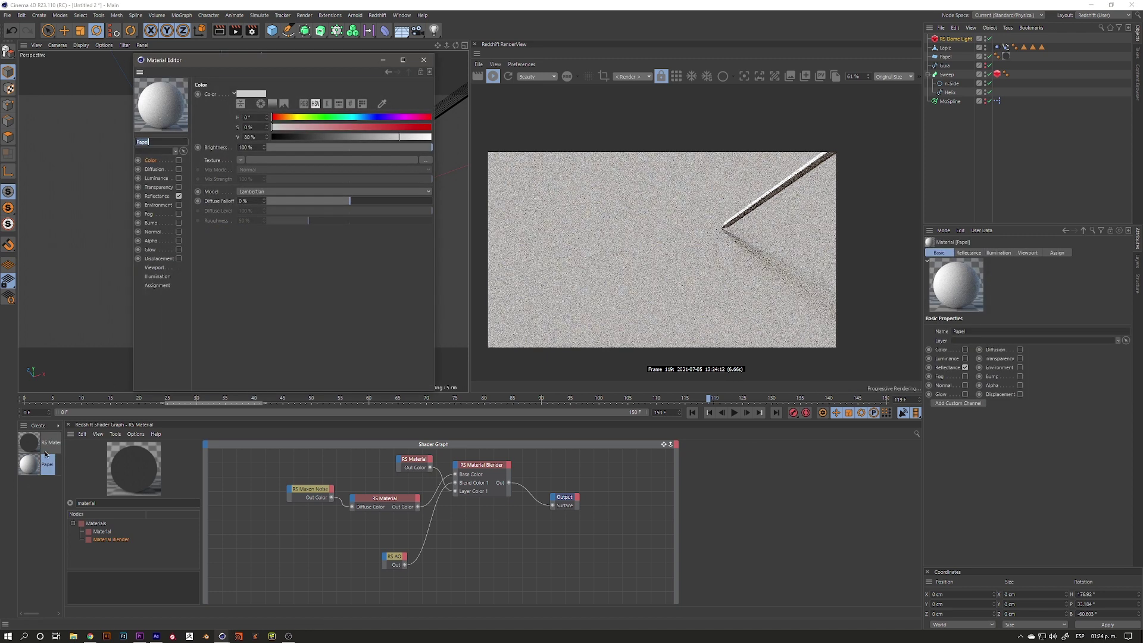
pyautogui.click(158, 195)
pyautogui.click(206, 371)
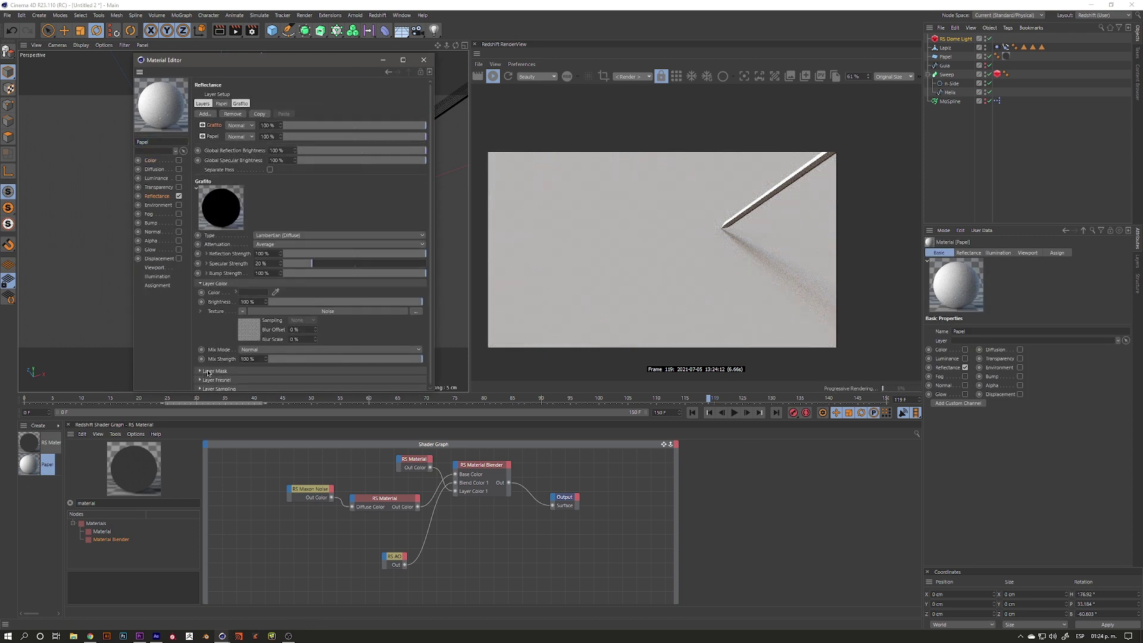
pyautogui.scroll(-2, 244, 369)
pyautogui.click(248, 360)
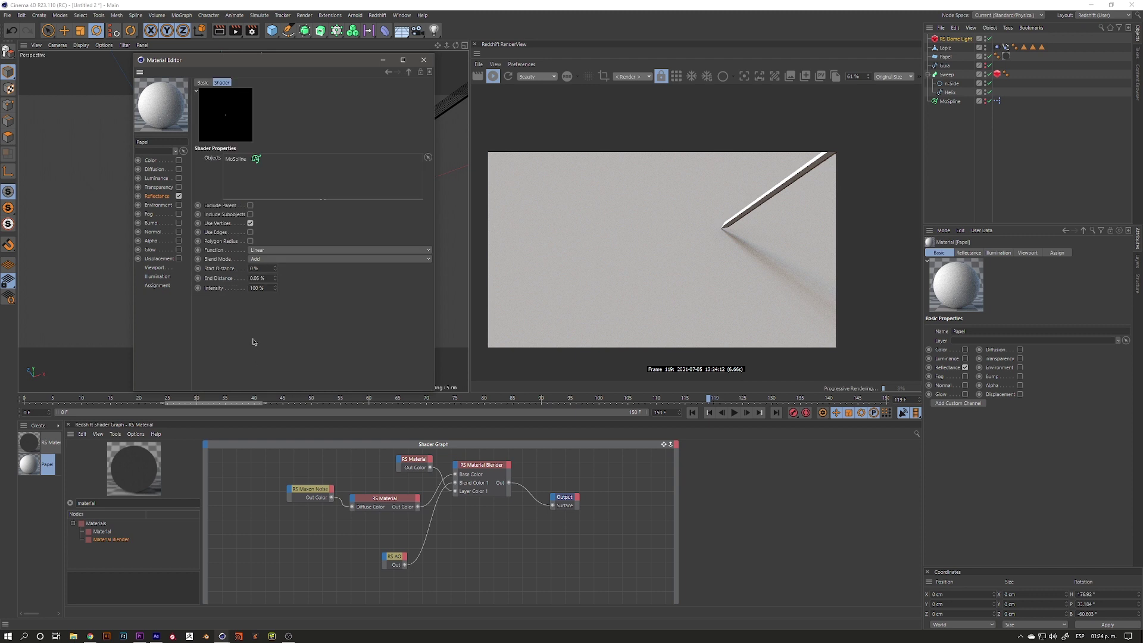
pyautogui.click(250, 278)
pyautogui.click(423, 60)
pyautogui.click(387, 555)
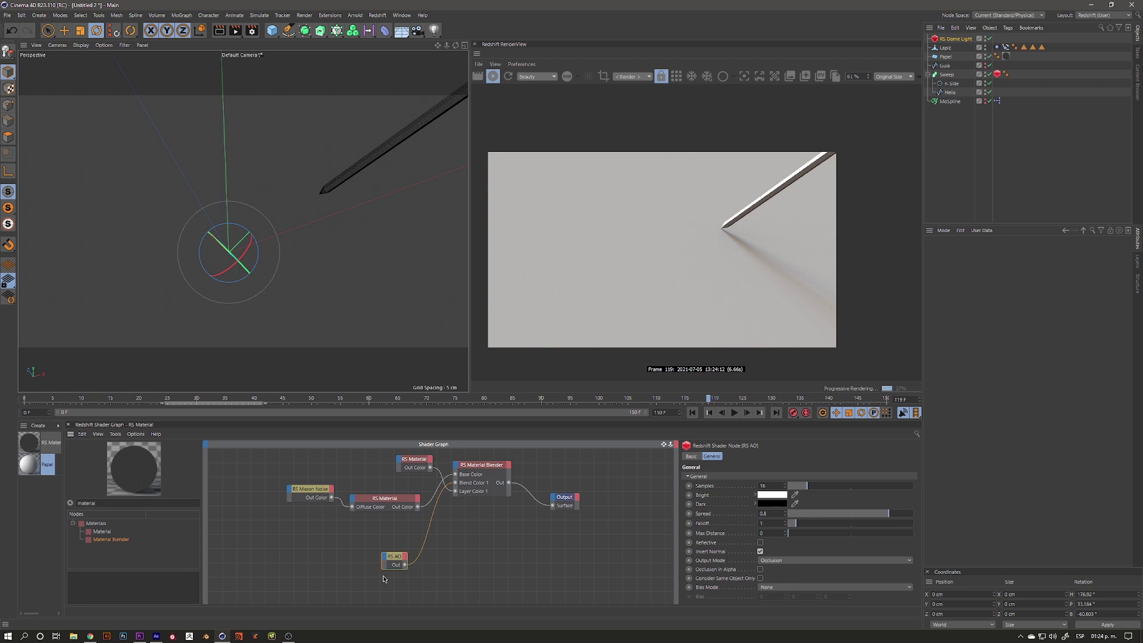
# Step: Select the Sweep's n-Side profile and set its Radius to 2 cm
pyautogui.click(947, 74)
pyautogui.click(951, 84)
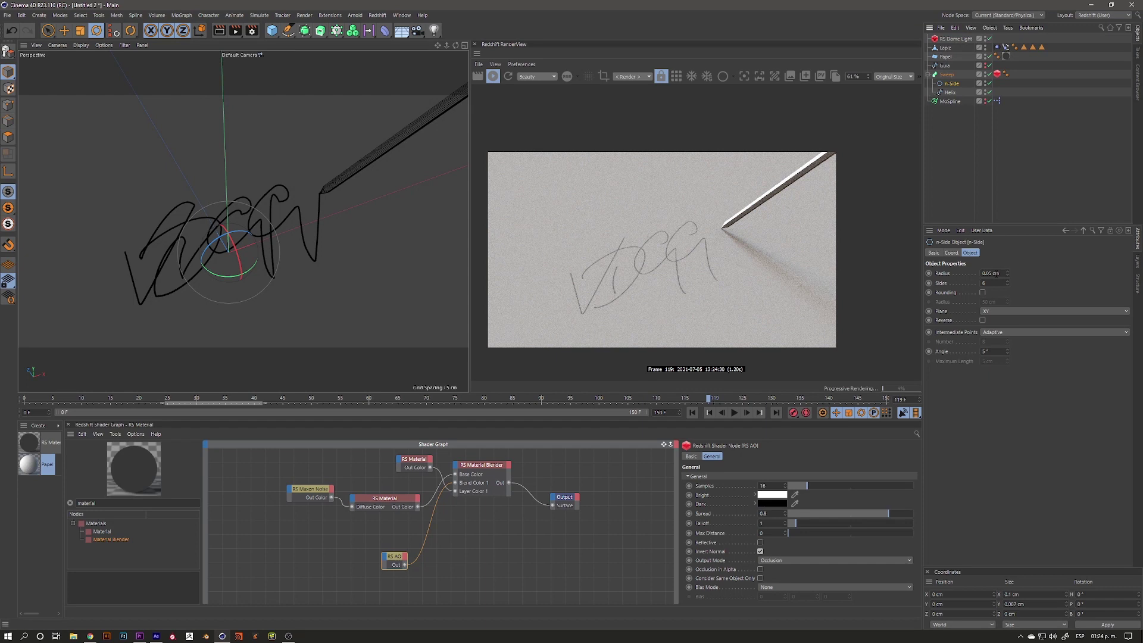
pyautogui.doubleClick(991, 273)
pyautogui.write('2')
pyautogui.press('Return')
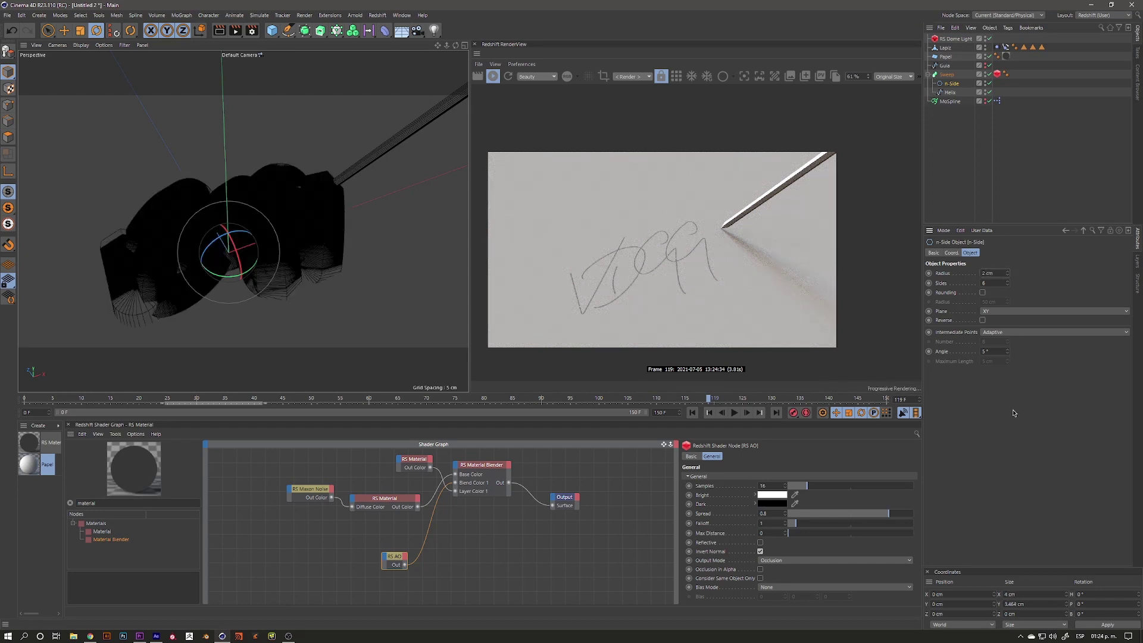
# Step: Try n-Side radii of 0.2 and 0.01 cm, settling on 0.05 cm
pyautogui.click(996, 273)
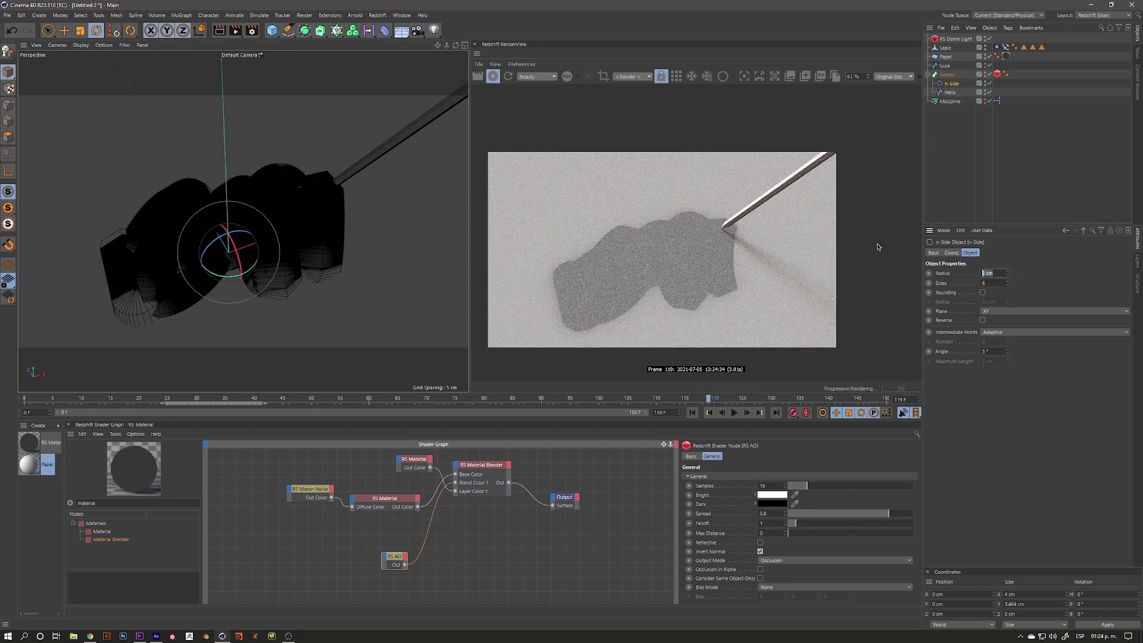
pyautogui.write('0.2')
pyautogui.press('Return')
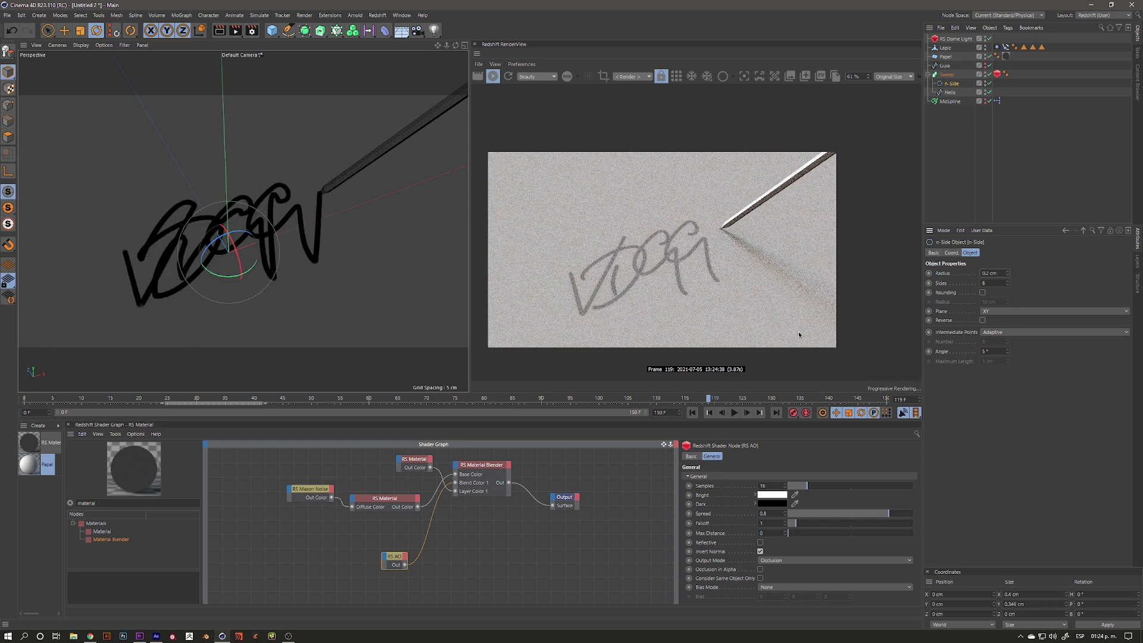
pyautogui.click(997, 273)
pyautogui.write('0')
pyautogui.write('1')
pyautogui.press('Return')
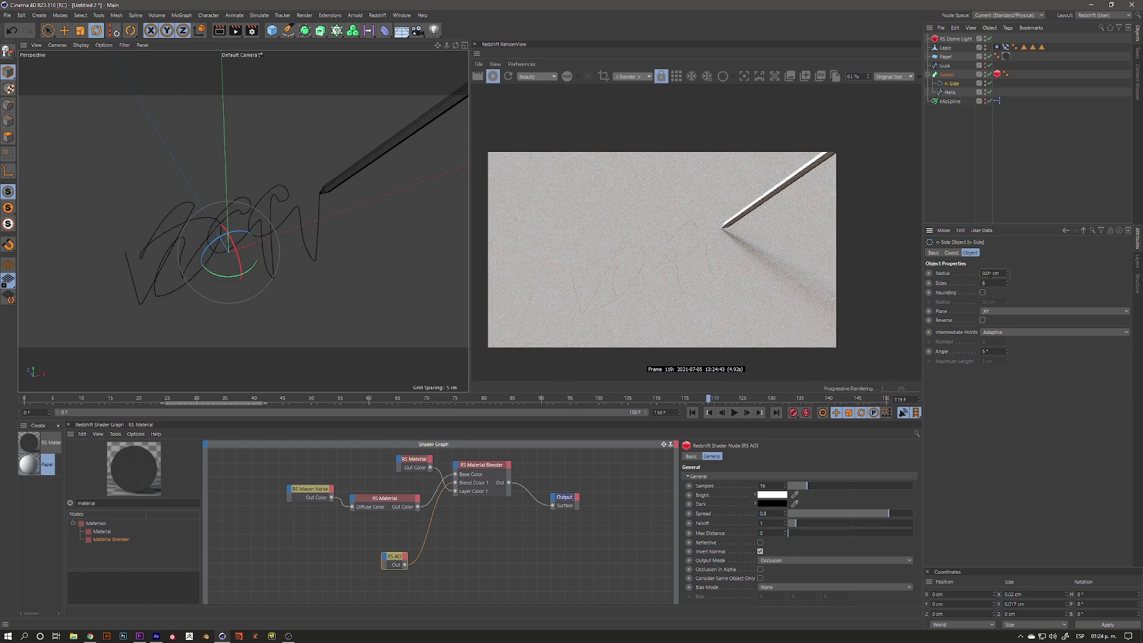
pyautogui.write('5')
pyautogui.press('Return')
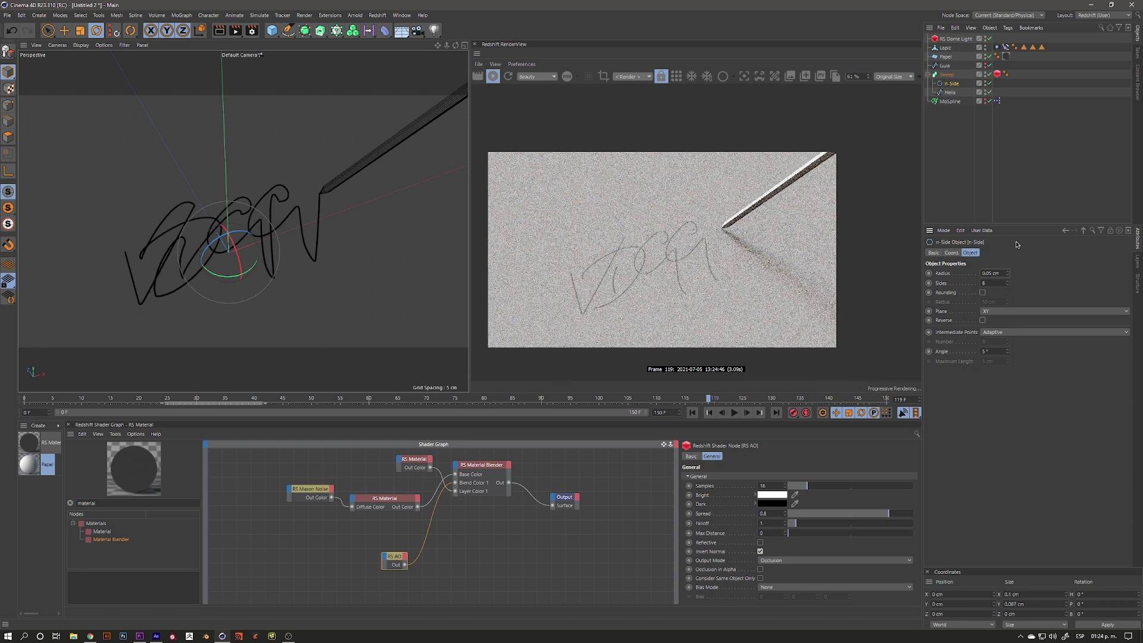
pyautogui.moveTo(280, 271)
pyautogui.keyDown('alt'); pyautogui.mouseDown()
pyautogui.moveTo(304, 249)
pyautogui.moveTo(318, 262)
pyautogui.mouseUp(); pyautogui.keyUp('alt')
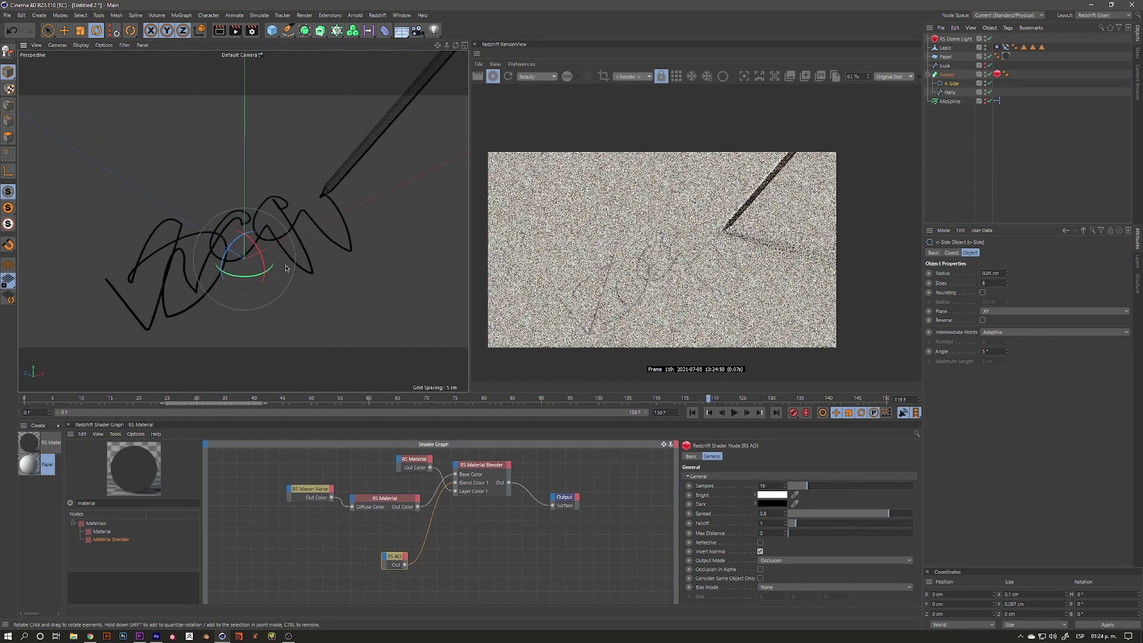